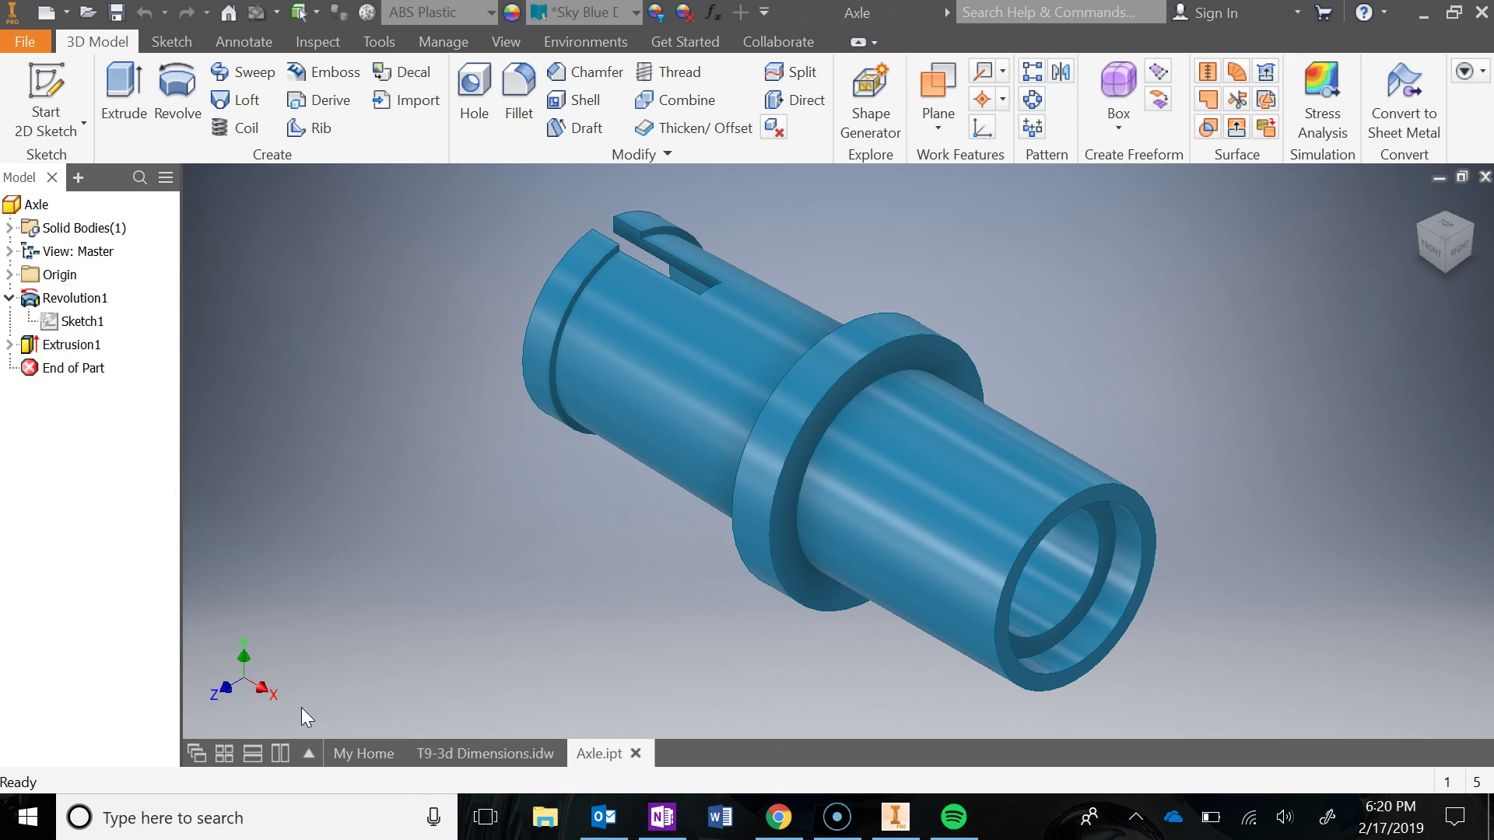
- Switch to OneNote and examine the Axle page's directions, orthographic view, section A-A and dimensions
{"action": "left_click", "coordinate": [265, 640]}
{"action": "left_click", "coordinate": [661, 818]}
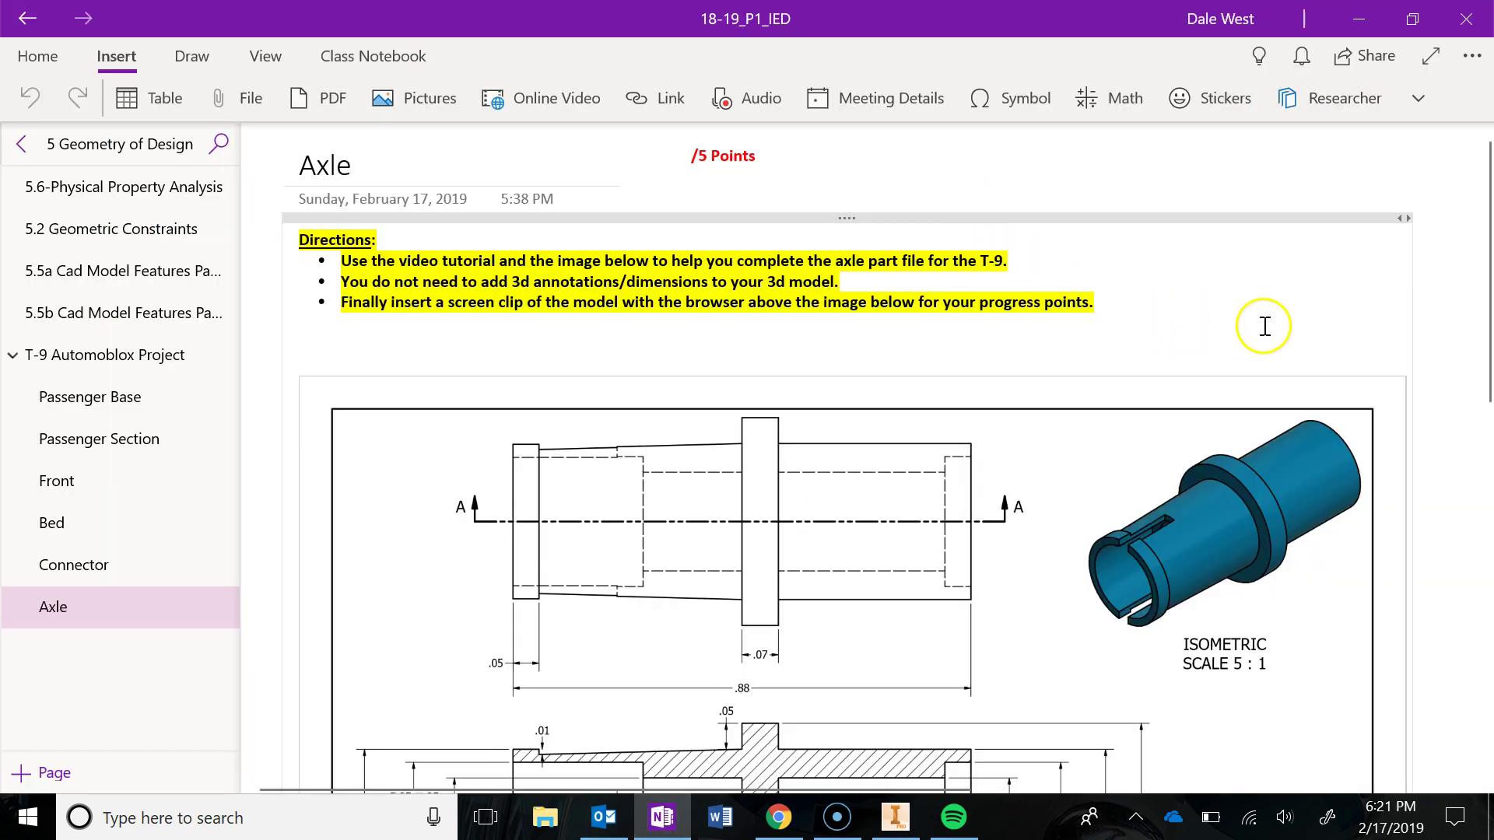
{"action": "scroll", "coordinate": [1279, 326], "scroll_direction": "down", "scroll_amount": 5}
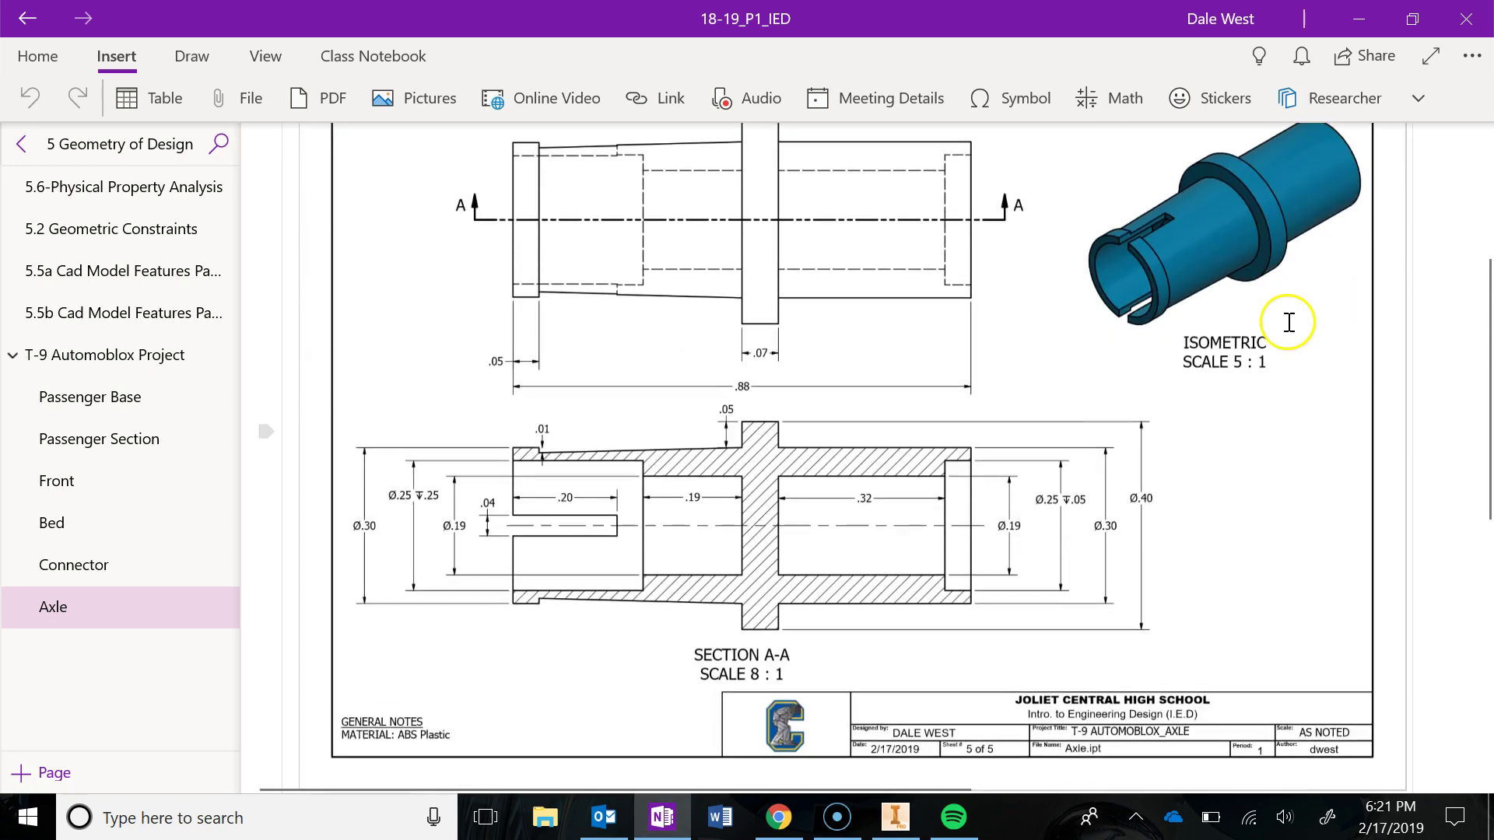
{"action": "scroll", "coordinate": [1289, 320], "scroll_direction": "up", "scroll_amount": 2}
{"action": "scroll", "coordinate": [1289, 318], "scroll_direction": "down", "scroll_amount": 2}
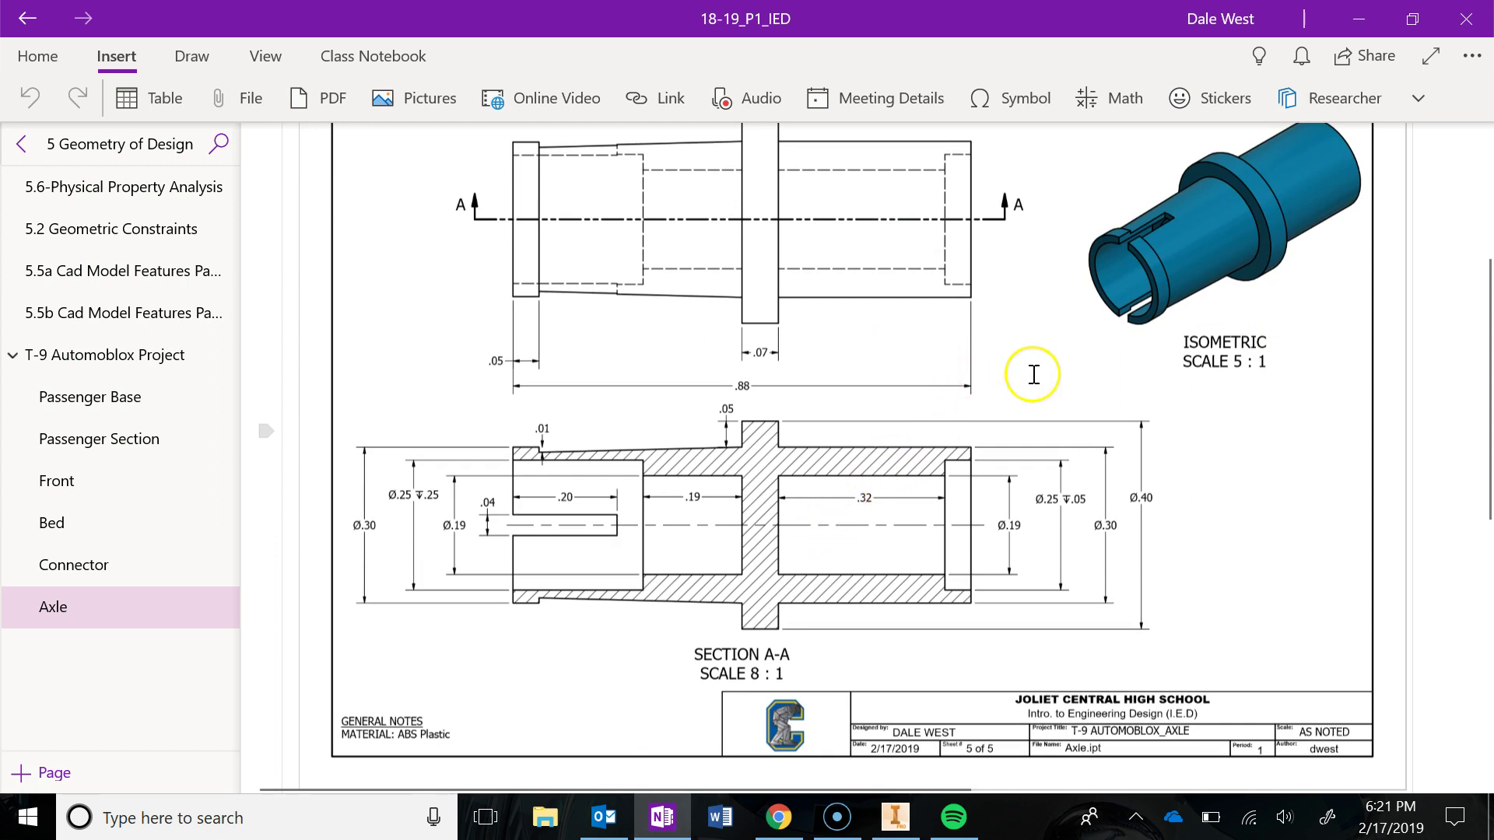
{"action": "scroll", "coordinate": [1041, 381], "scroll_direction": "up", "scroll_amount": 2}
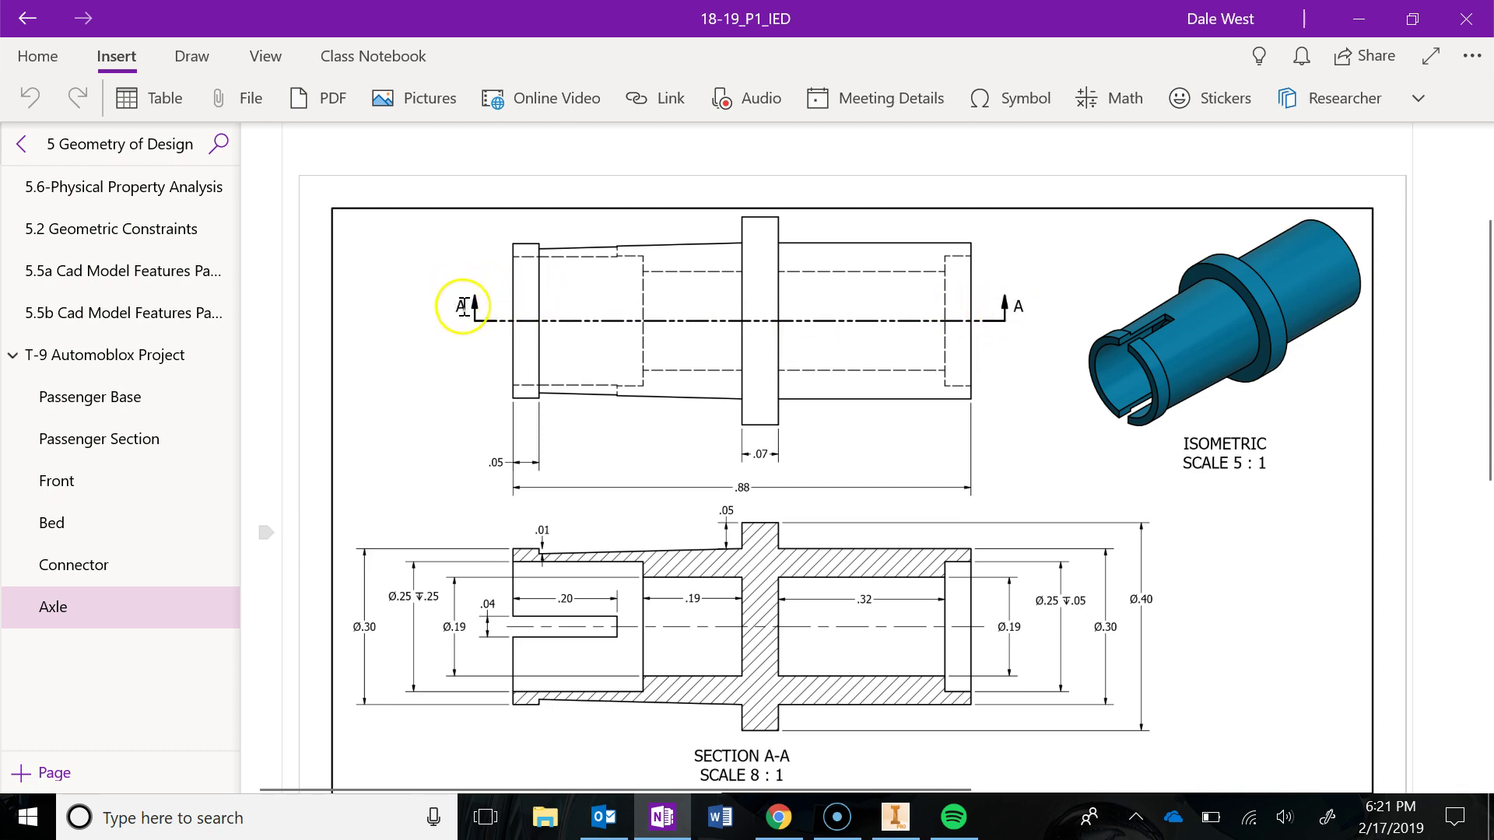
{"action": "scroll", "coordinate": [964, 386], "scroll_direction": "down", "scroll_amount": 1}
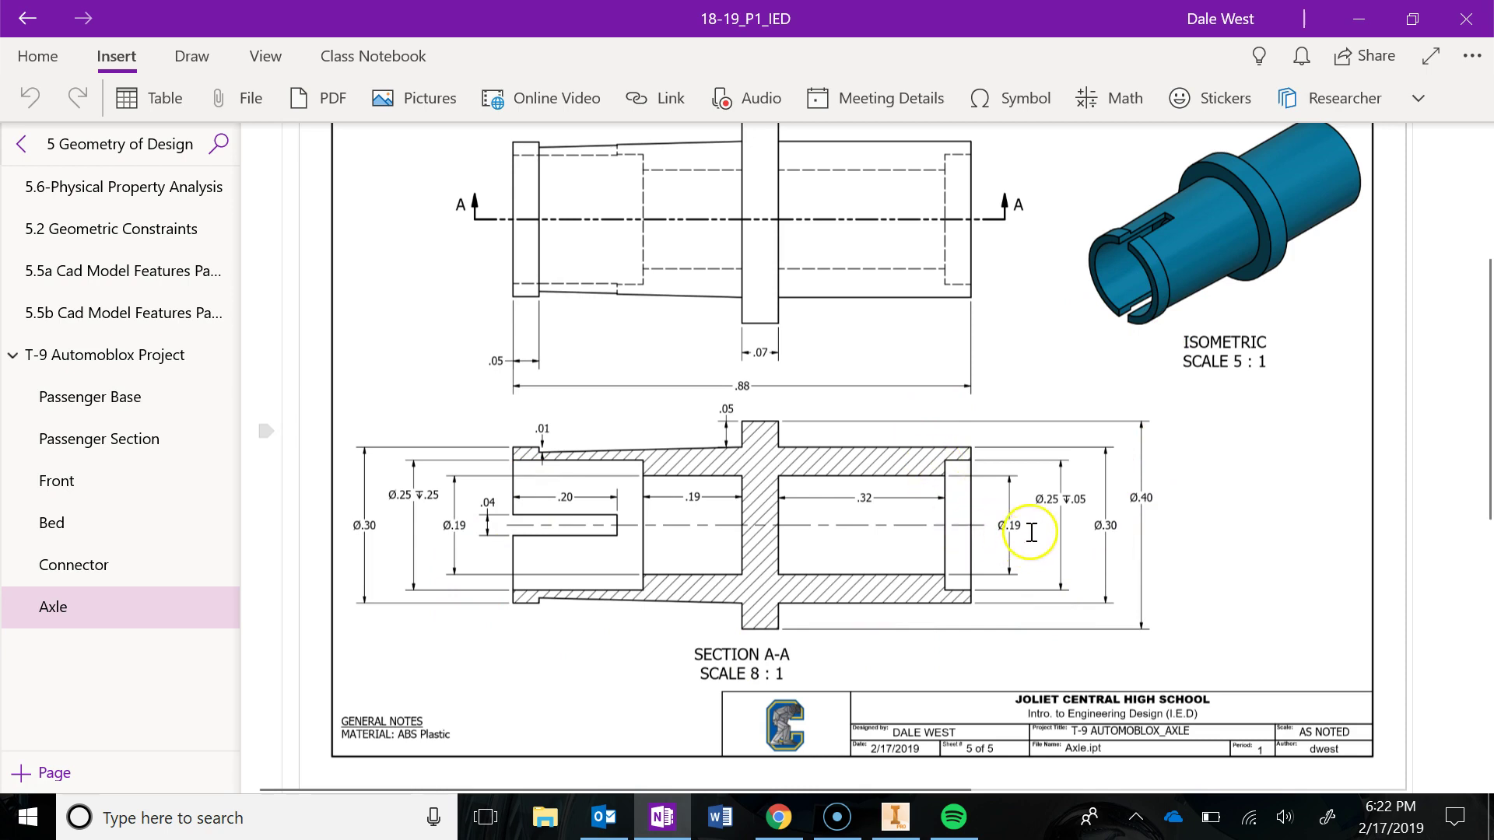
- Switch to Inventor, create a new part file and save it as Axle in the T-9 Automoblox folder
{"action": "left_click", "coordinate": [894, 817]}
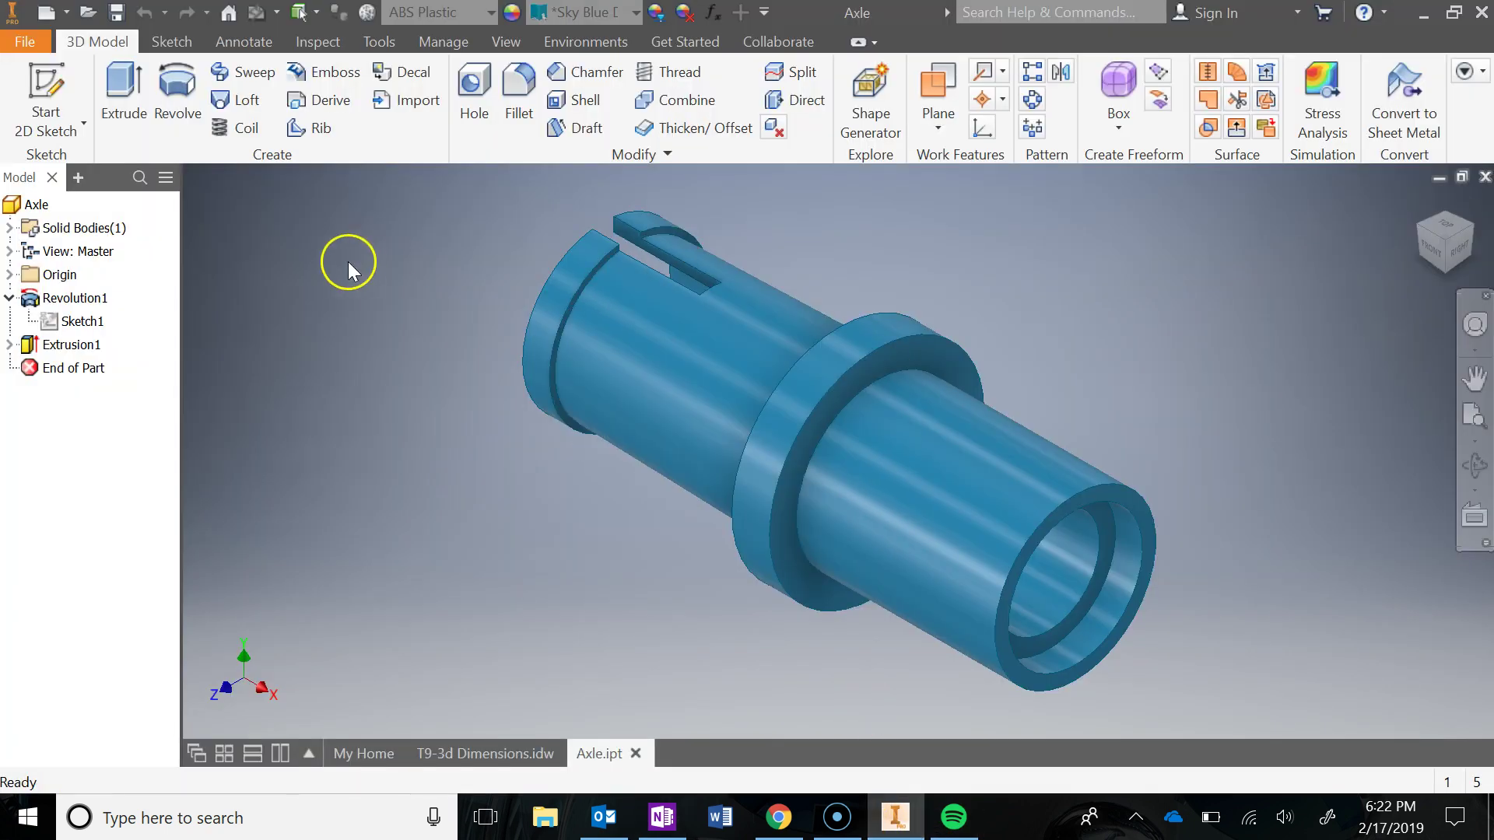
{"action": "left_click", "coordinate": [39, 40]}
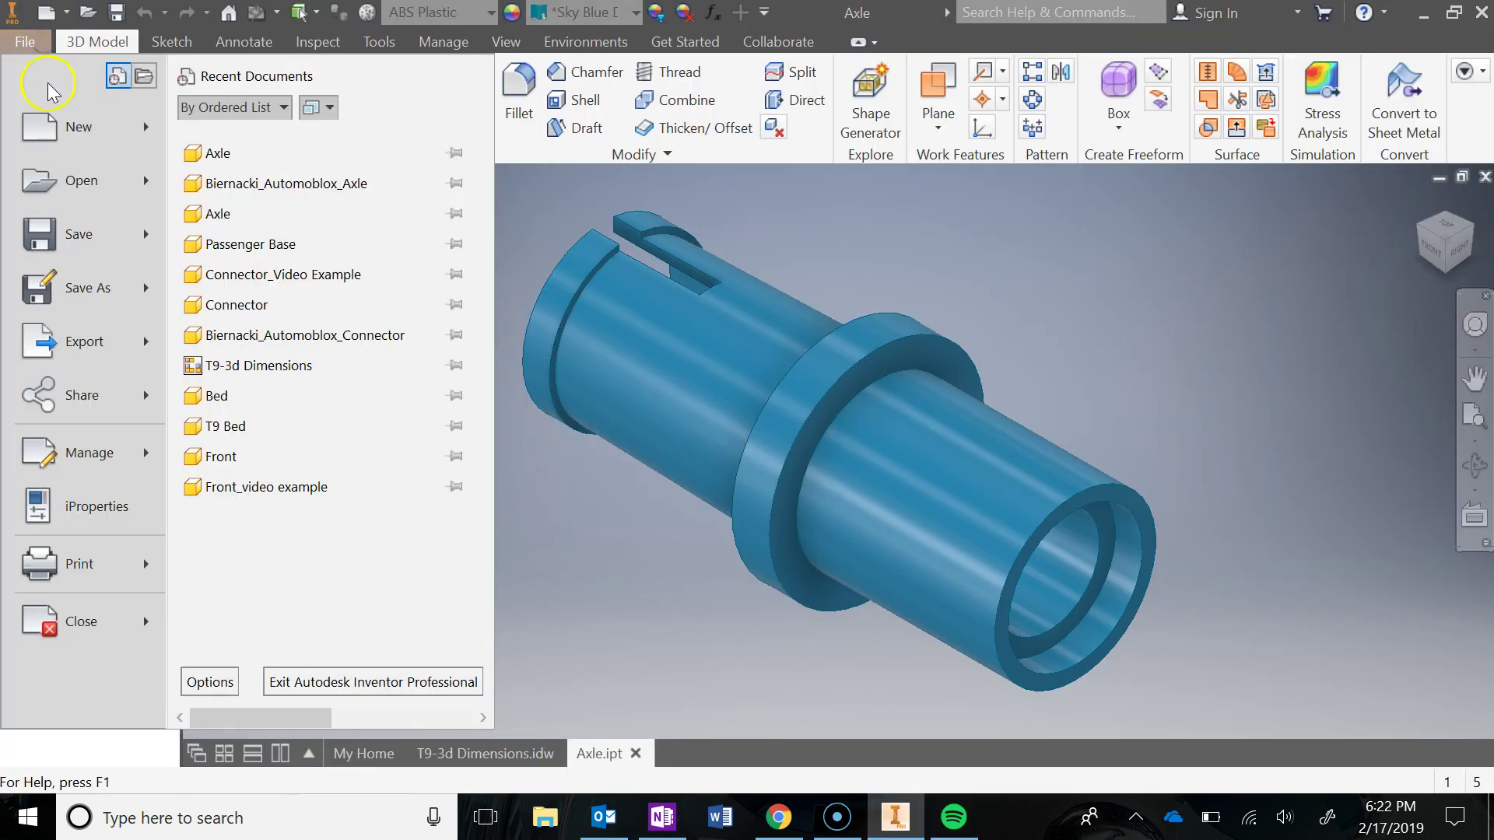
{"action": "left_click", "coordinate": [62, 138]}
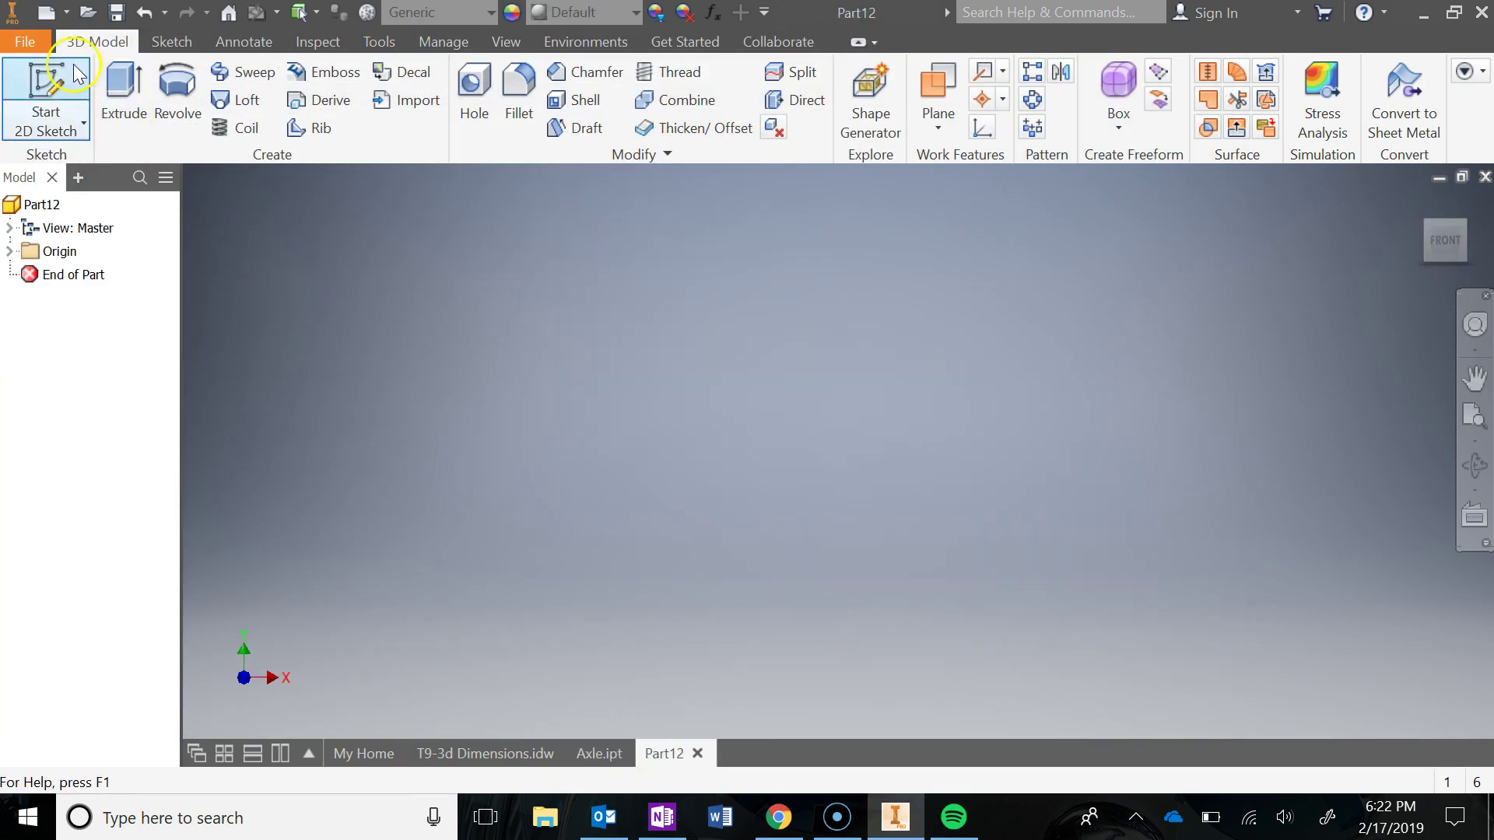
{"action": "left_click", "coordinate": [23, 40]}
{"action": "left_click", "coordinate": [84, 286]}
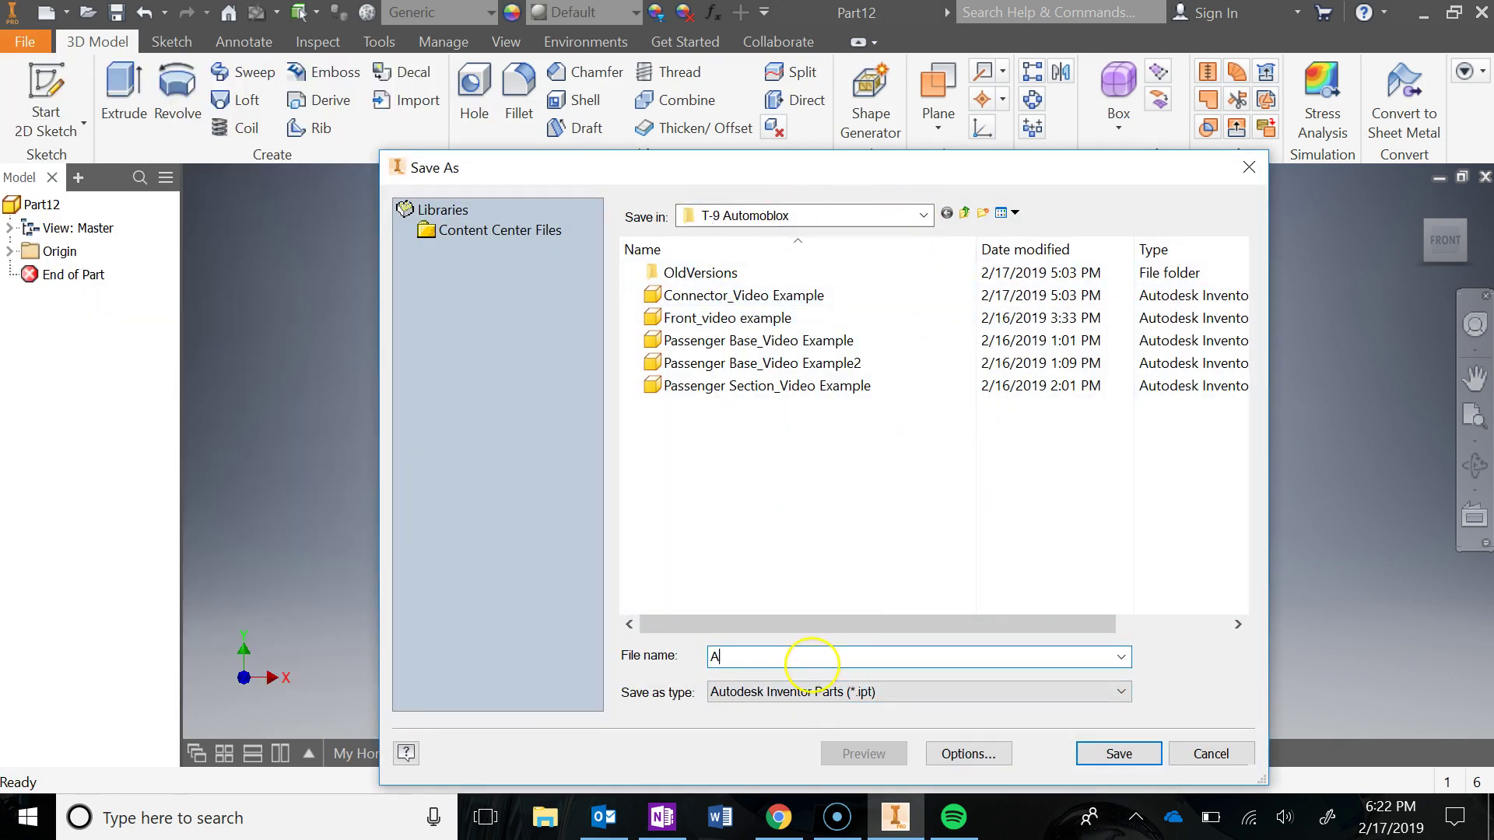
{"action": "type", "text": "Axle"}
{"action": "key", "text": "Return"}
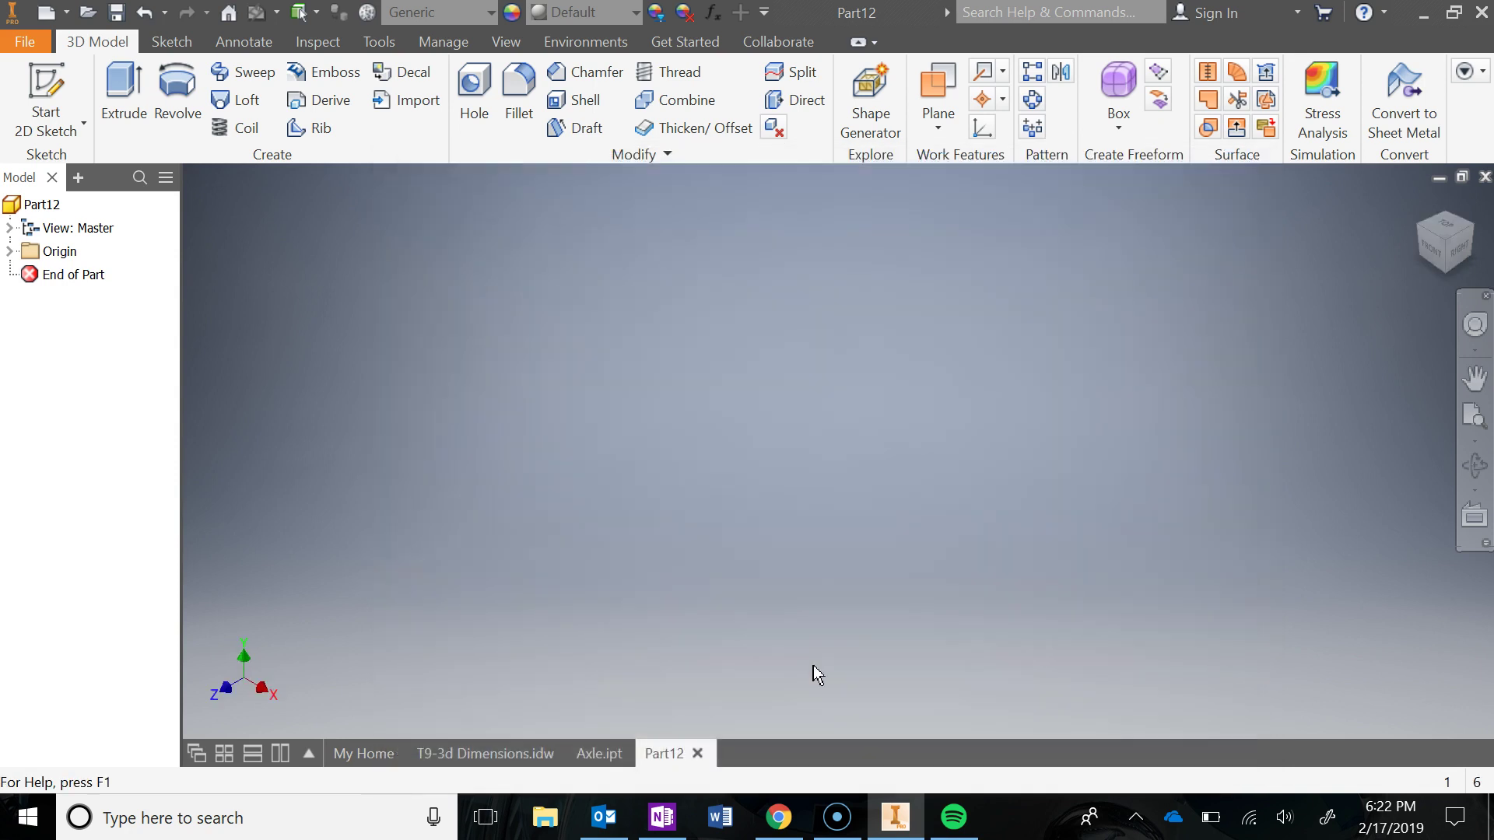
- Start a 2D sketch on the front (XY) plane and draw a horizontal 0.88 in line from the origin
{"action": "left_click", "coordinate": [44, 68]}
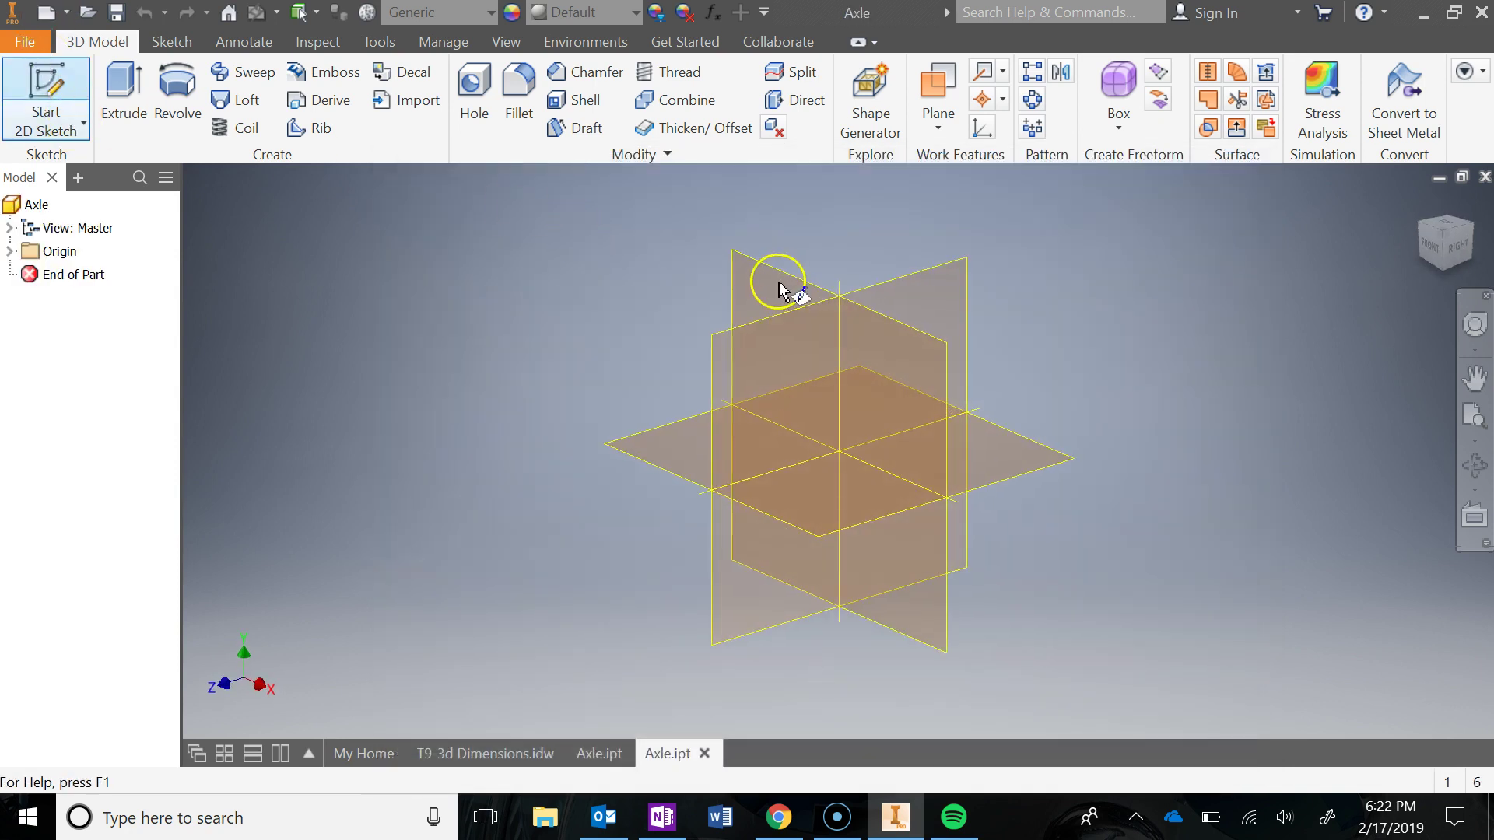
{"action": "left_click", "coordinate": [791, 280]}
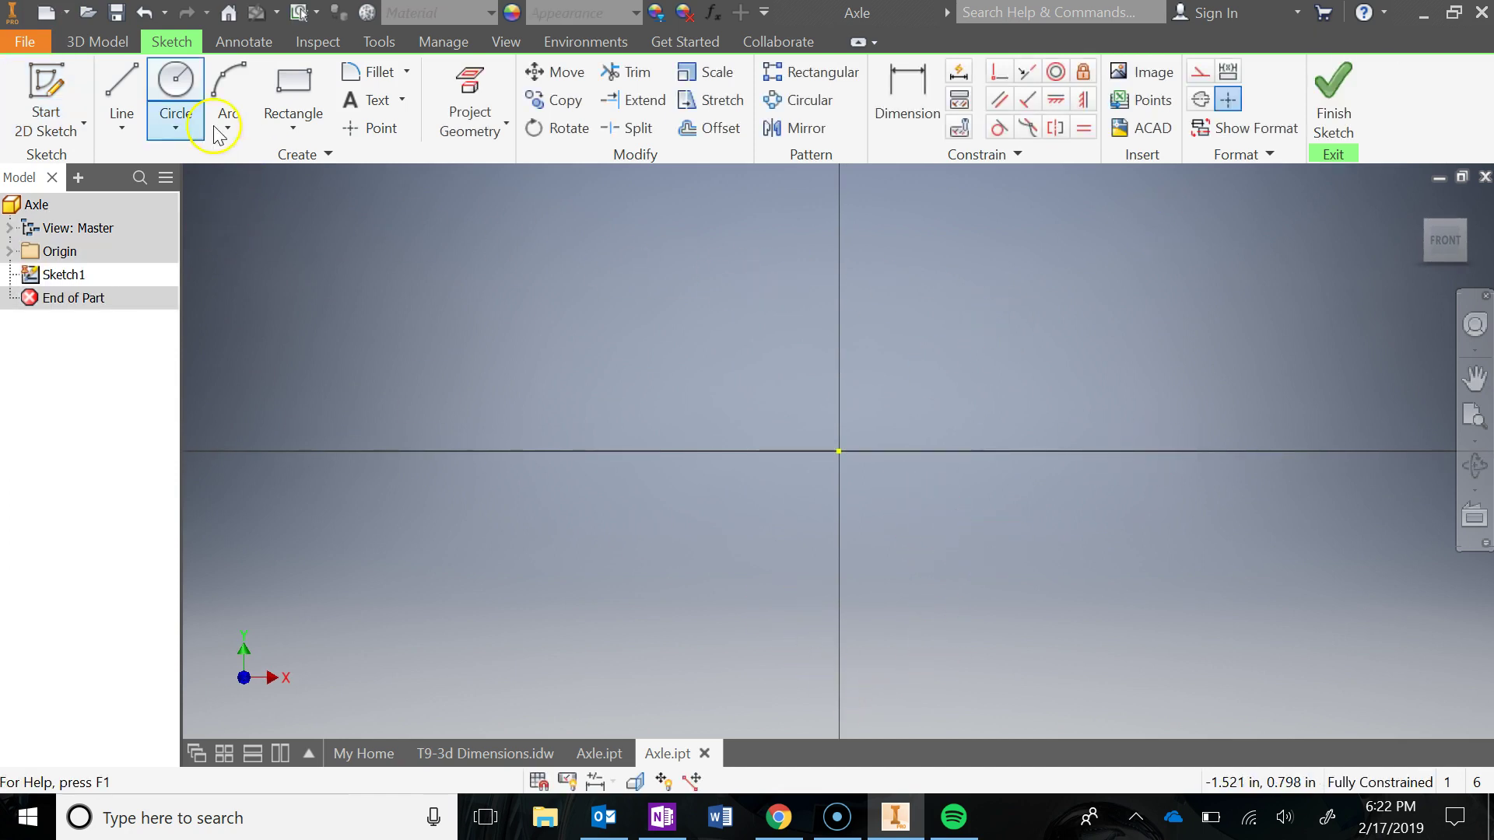
{"action": "left_click", "coordinate": [133, 81]}
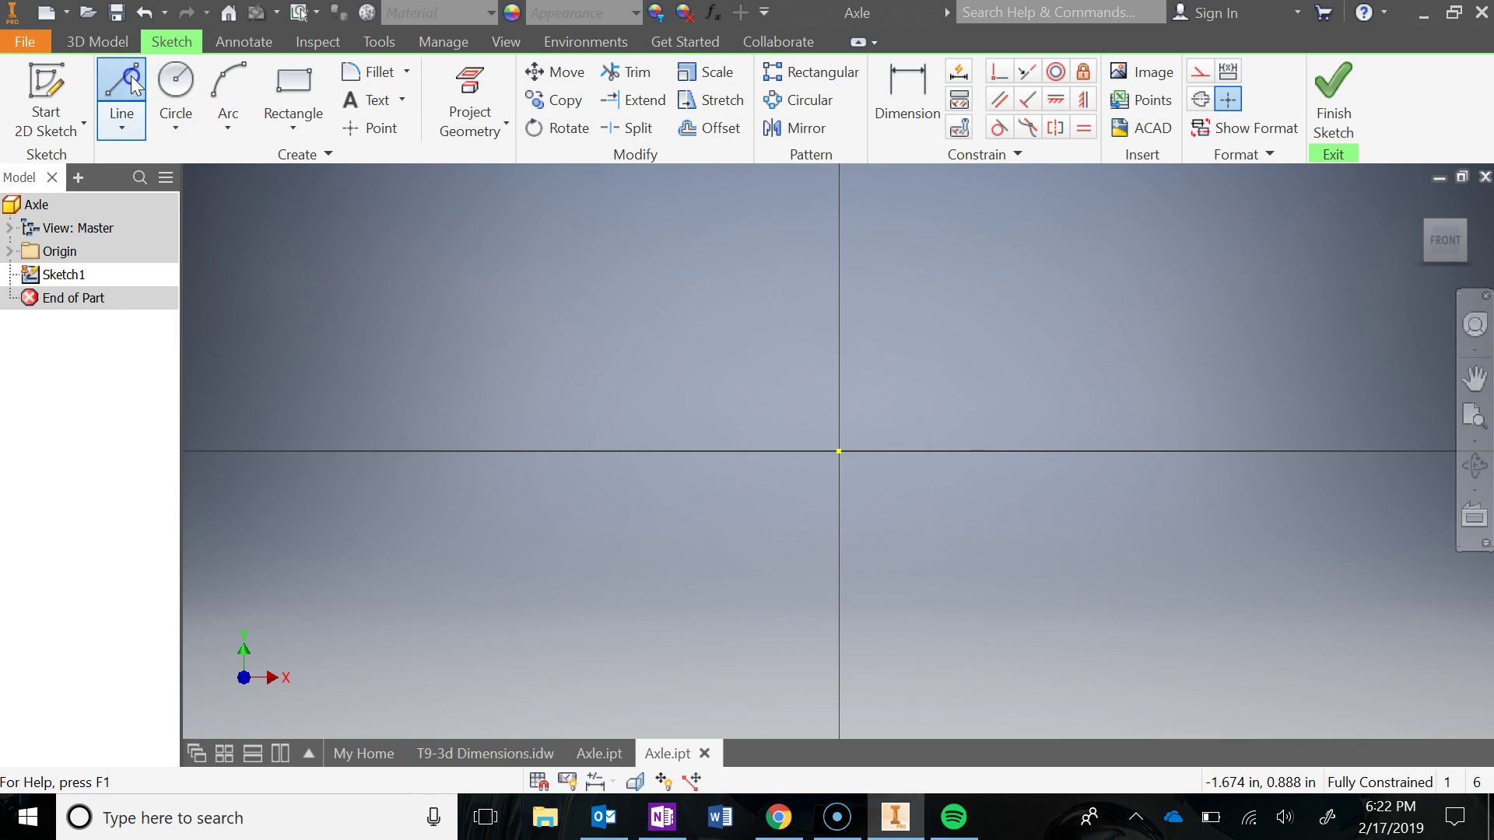
{"action": "left_click", "coordinate": [838, 451]}
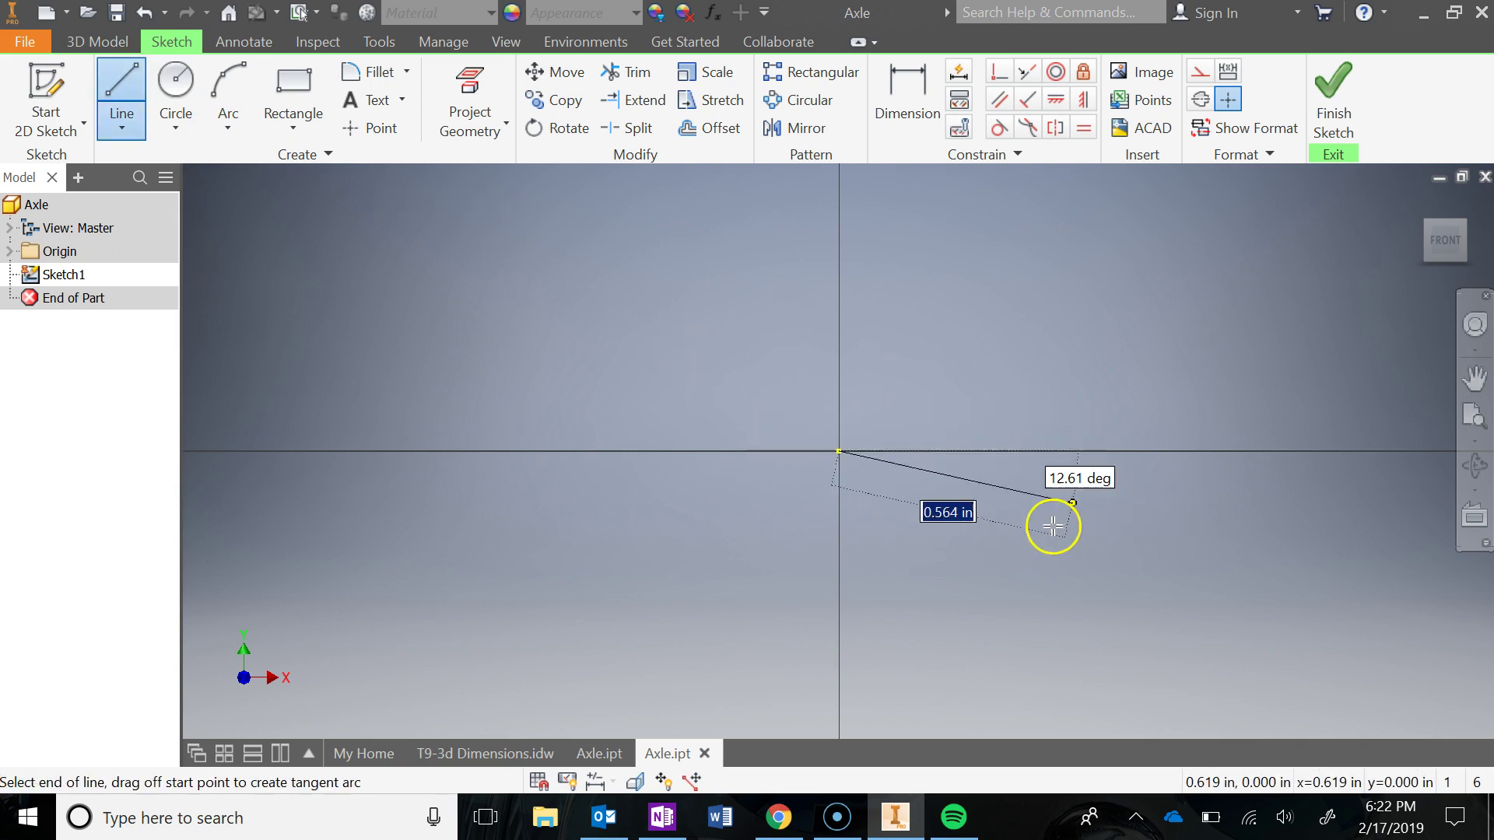
{"action": "left_click", "coordinate": [662, 817]}
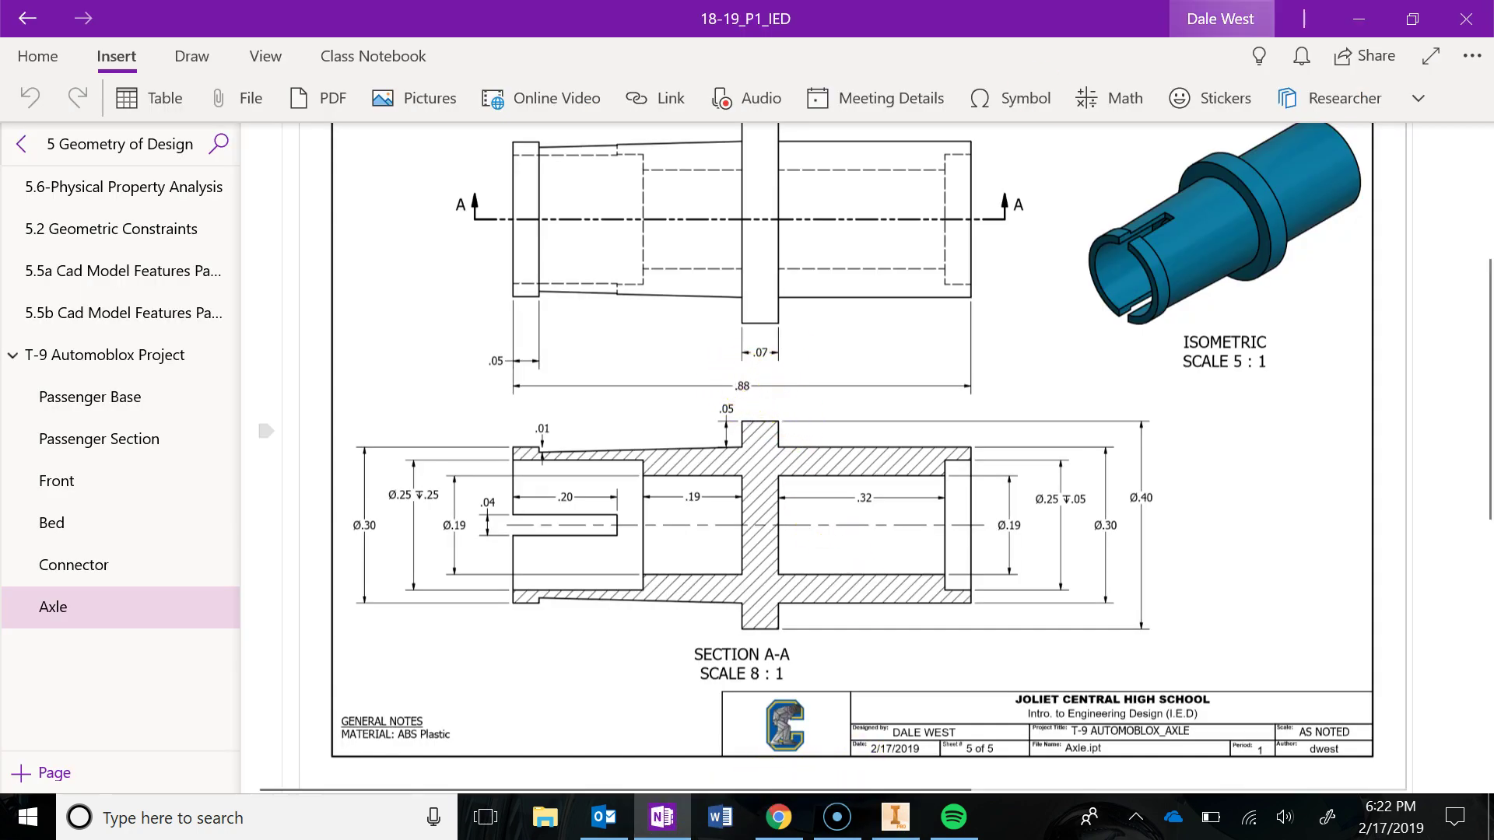
{"action": "left_click", "coordinate": [1358, 18]}
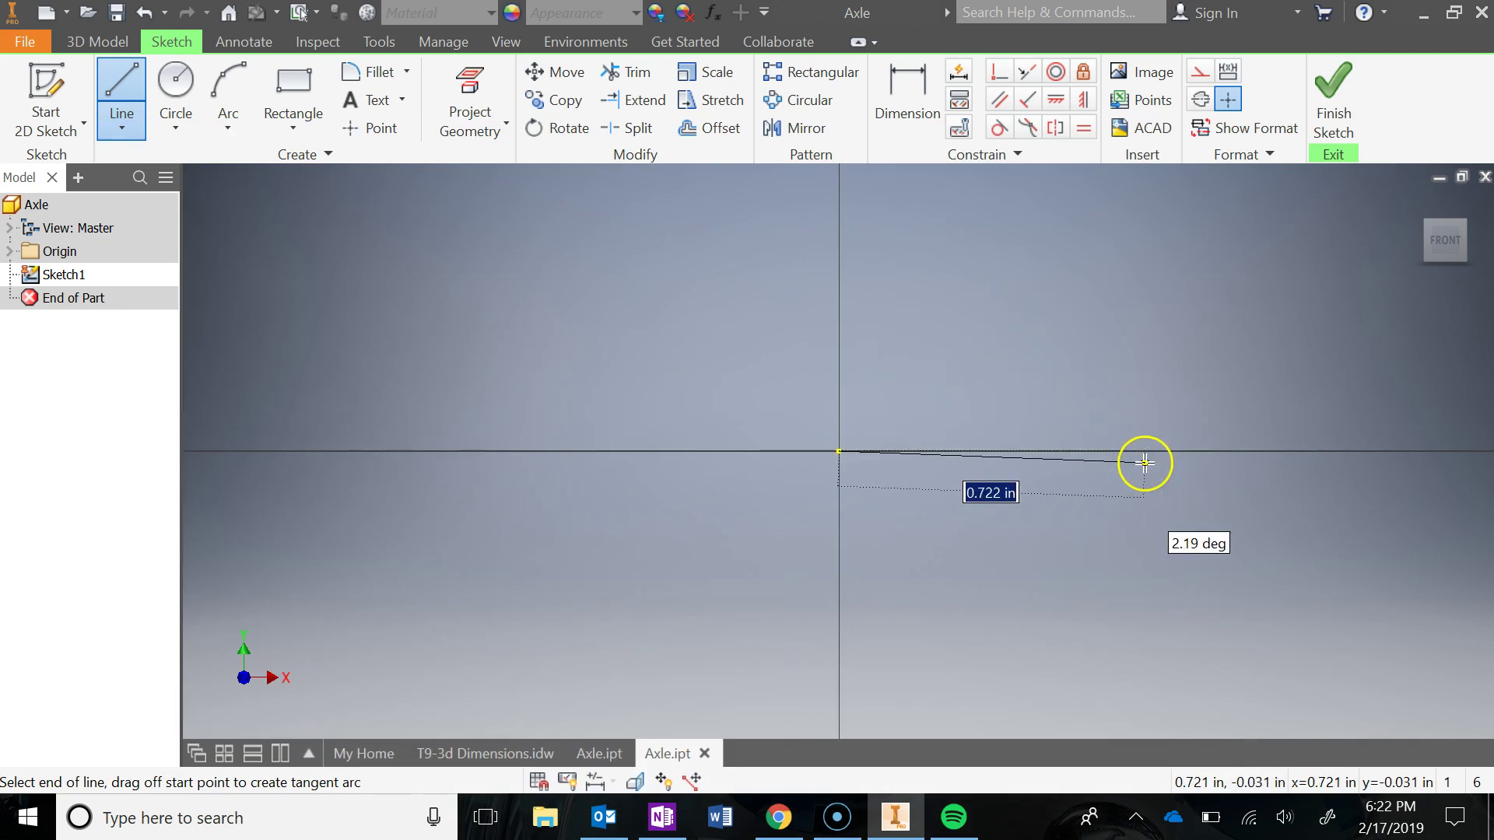
{"action": "type", "text": ".88"}
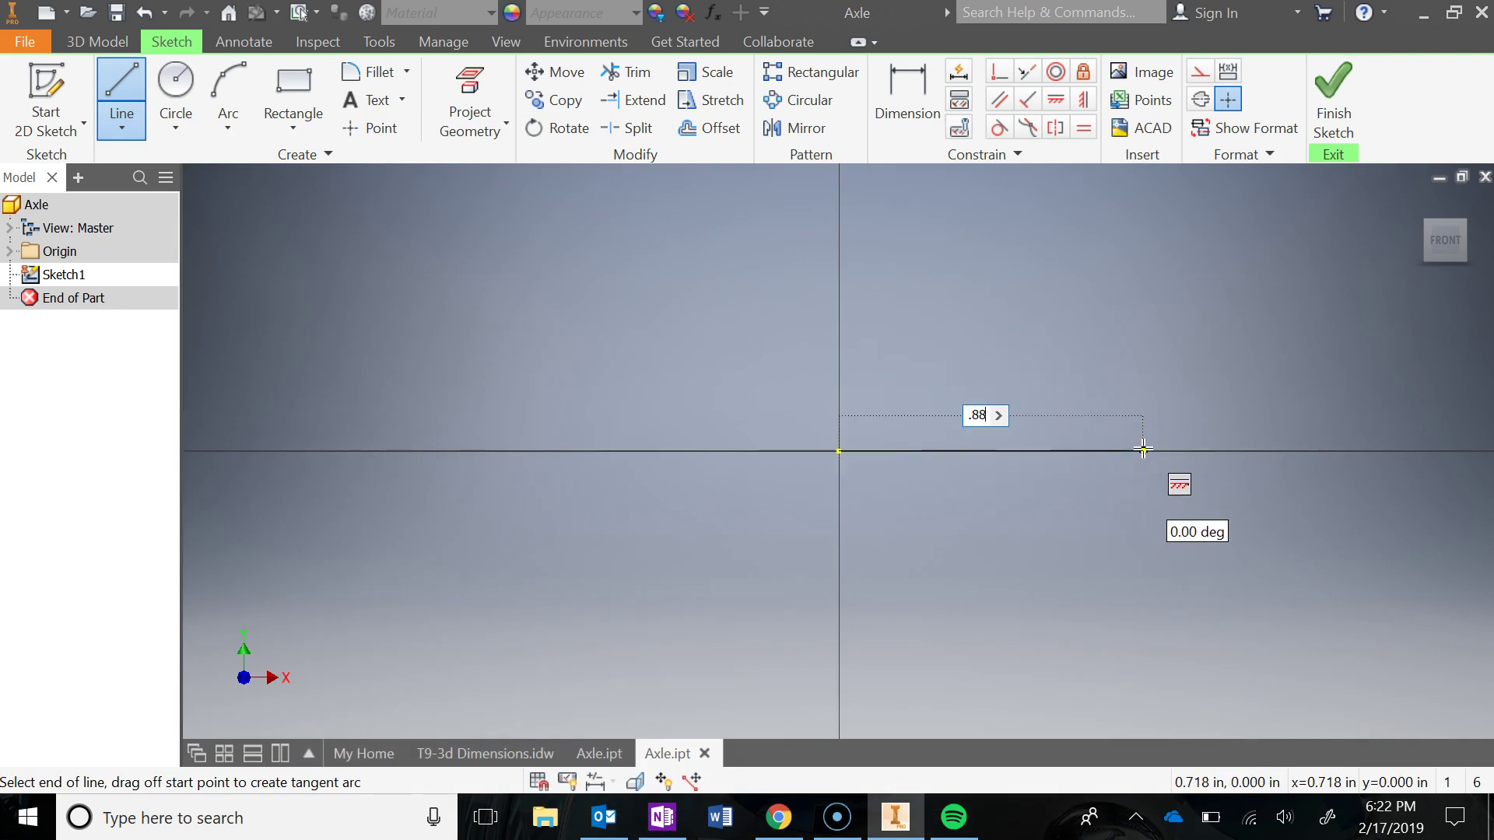
{"action": "key", "text": "Return"}
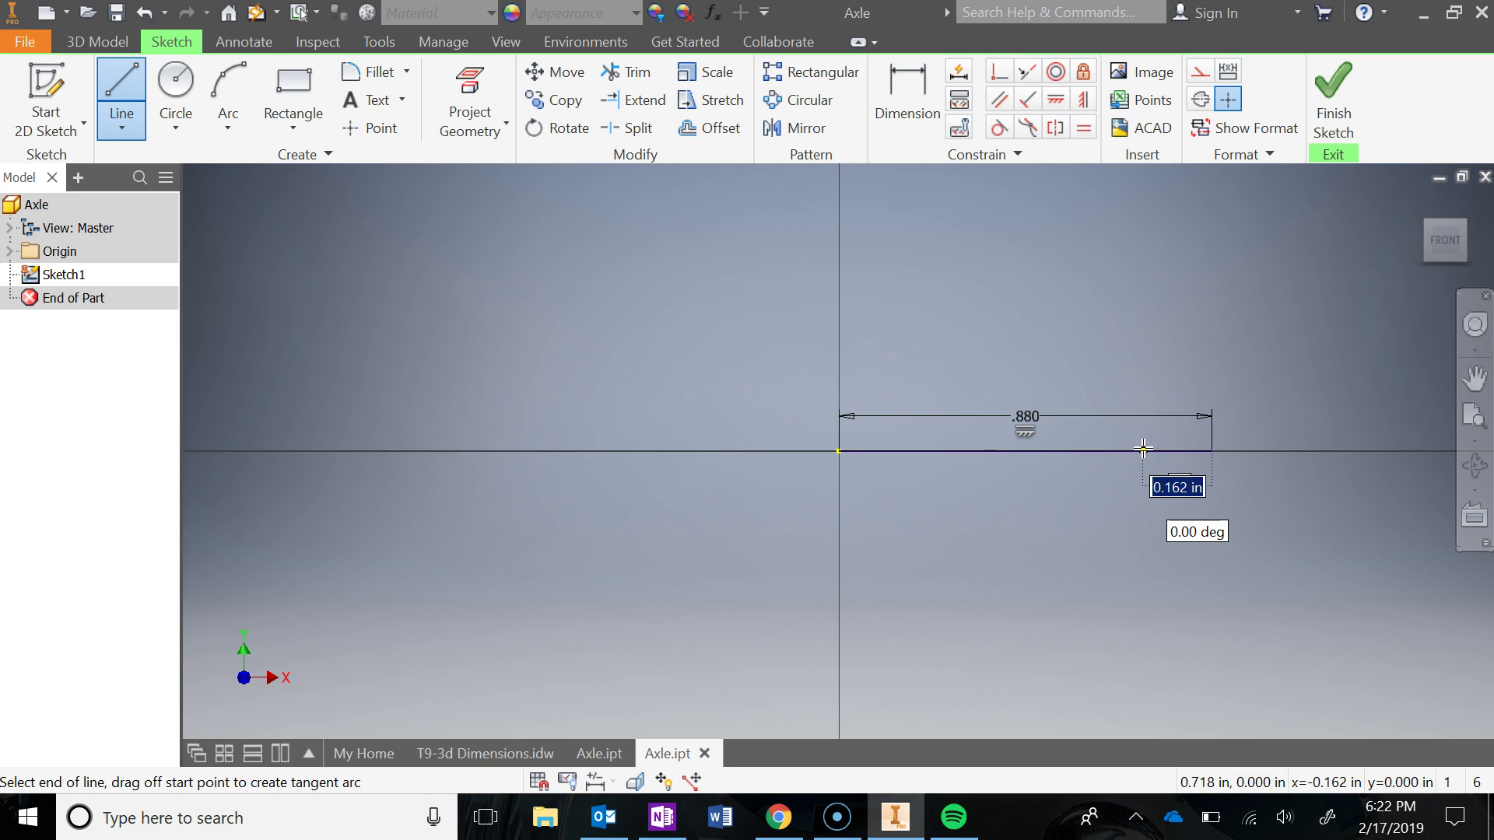
{"action": "key", "text": "Escape"}
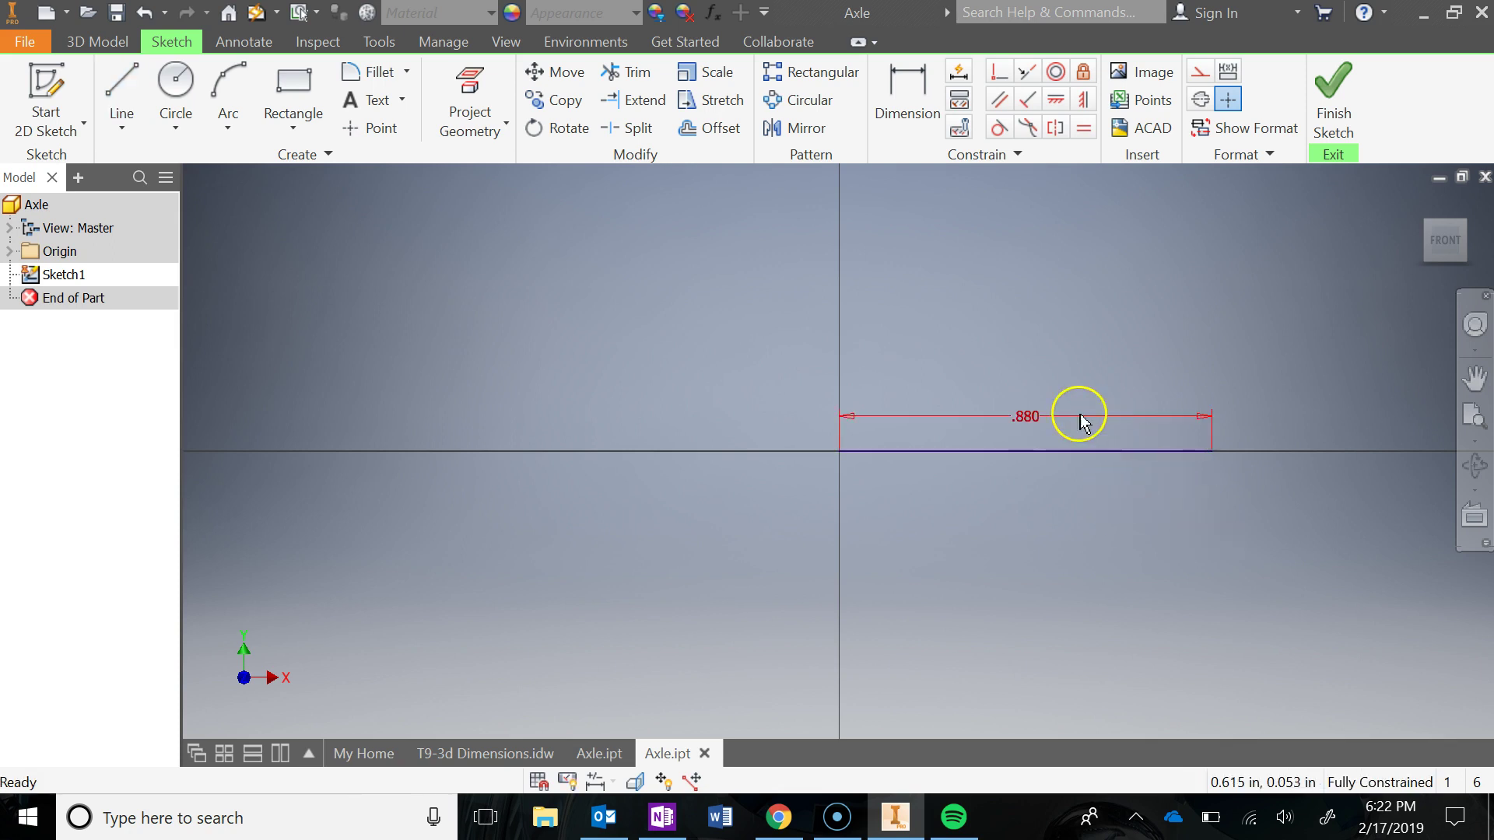
- Place the line's length dimension below it and convert the line to a centerline
{"action": "left_click_drag", "start_coordinate": [1041, 424], "coordinate": [1029, 482]}
{"action": "middle_click_drag", "start_coordinate": [1083, 525], "coordinate": [924, 561]}
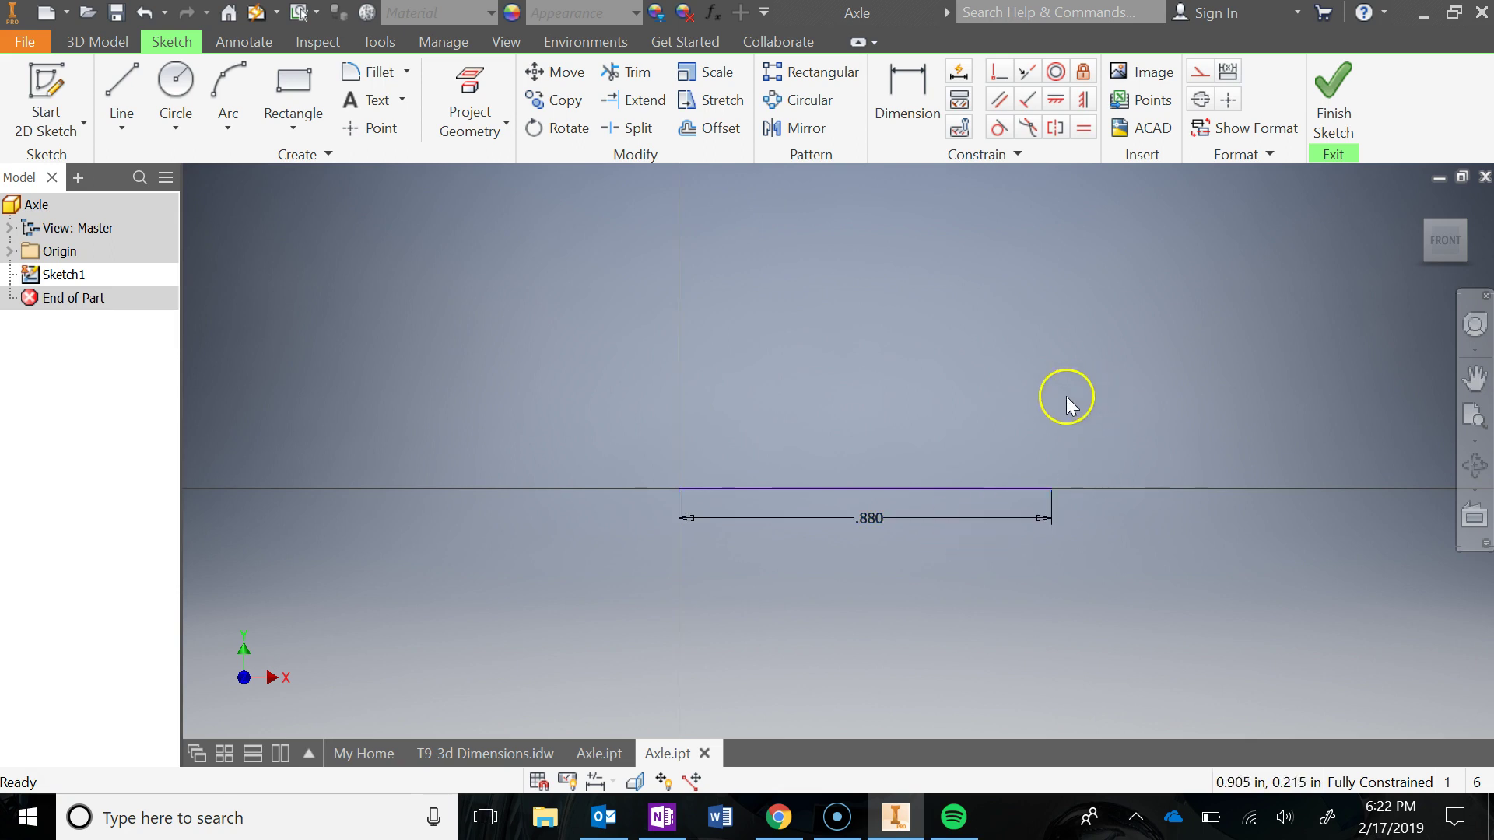
{"action": "left_click", "coordinate": [957, 490]}
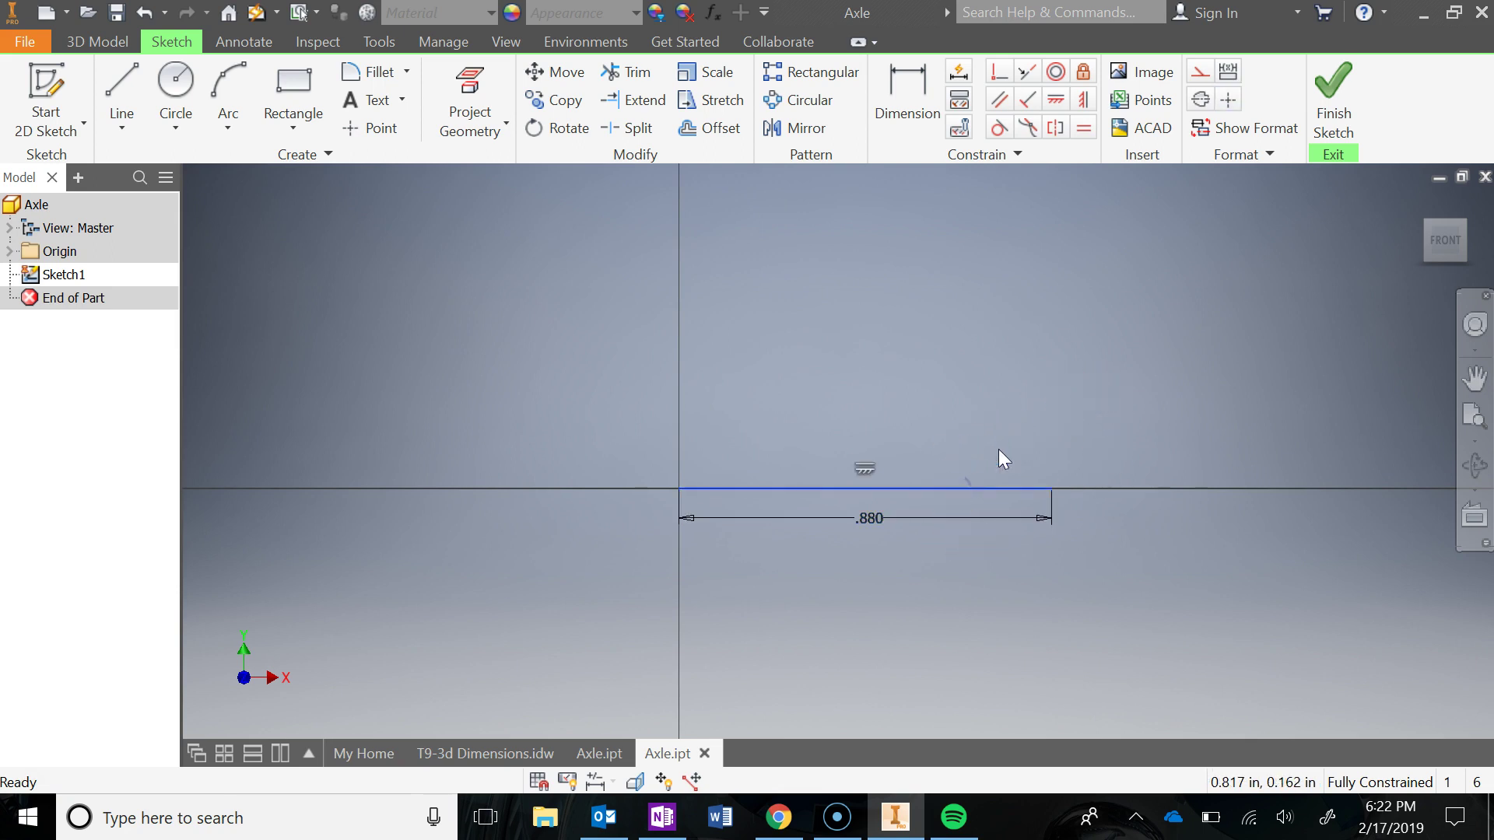
{"action": "left_click", "coordinate": [1200, 100]}
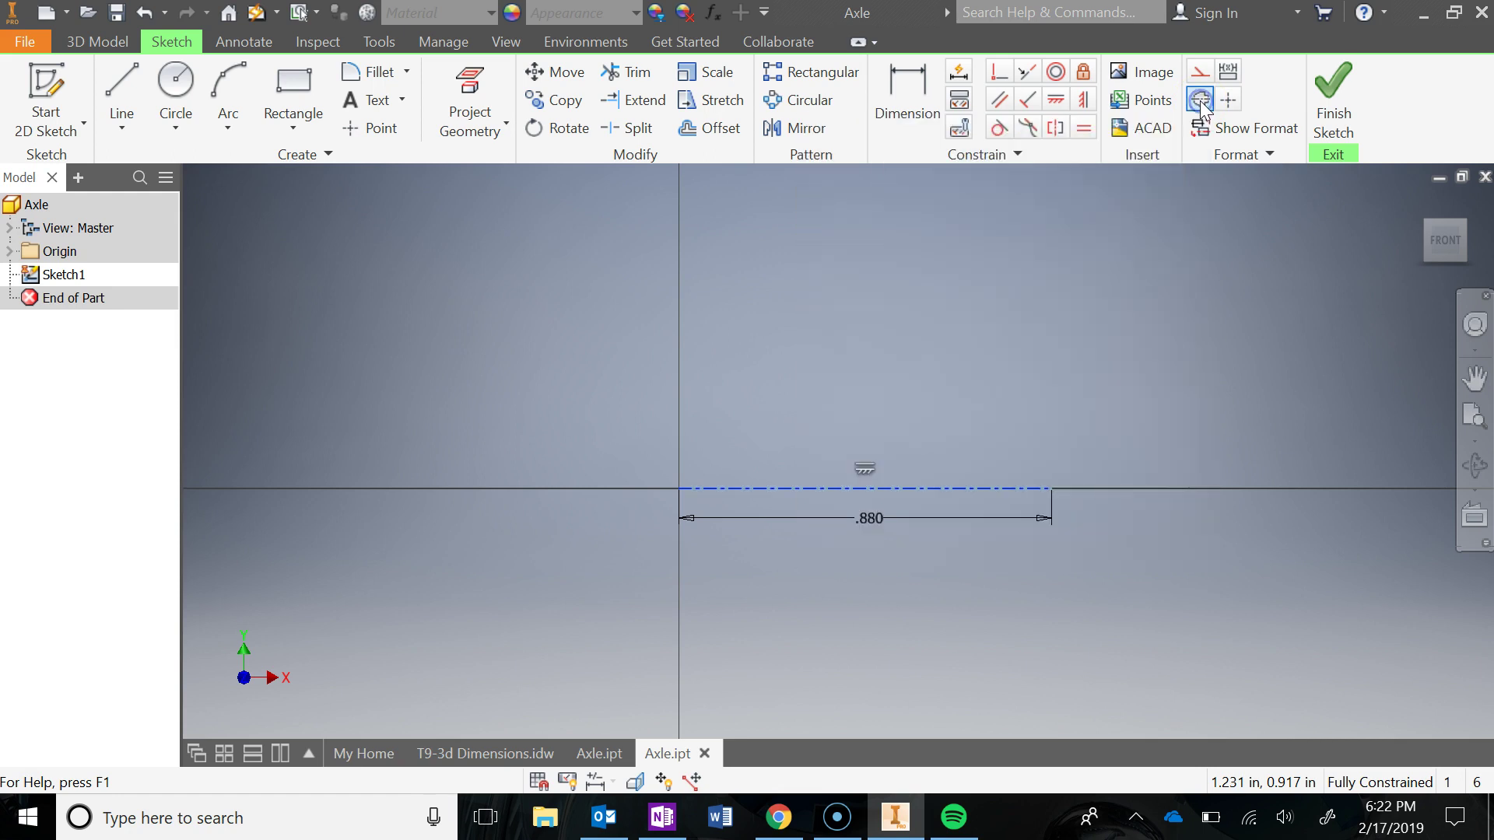
{"action": "left_click", "coordinate": [1140, 462]}
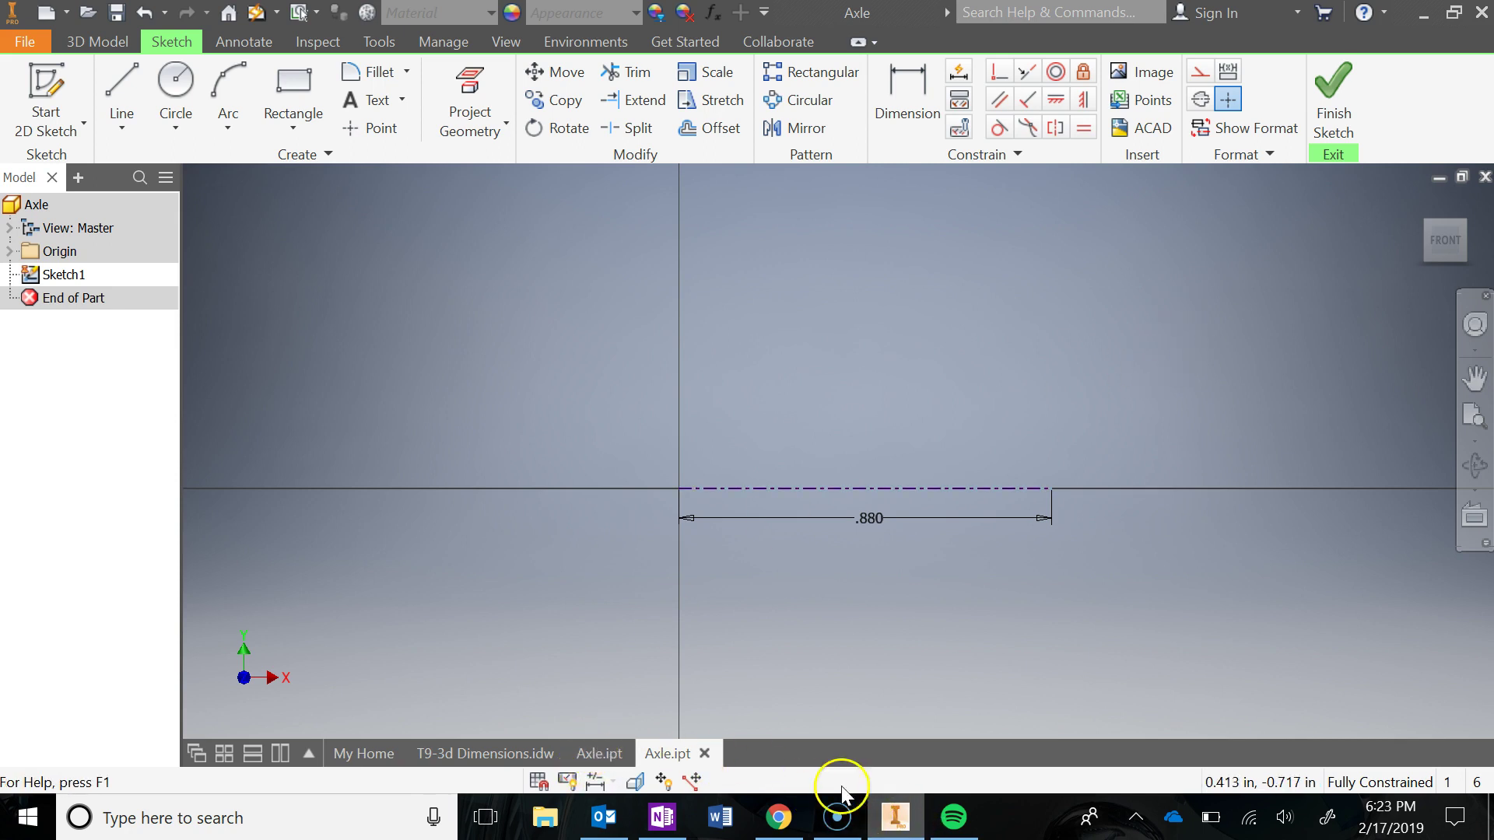
- Open Sketch1 under Revolution1 in the finished Axle part and examine its revolve profile and dimensions
{"action": "left_click", "coordinate": [607, 753]}
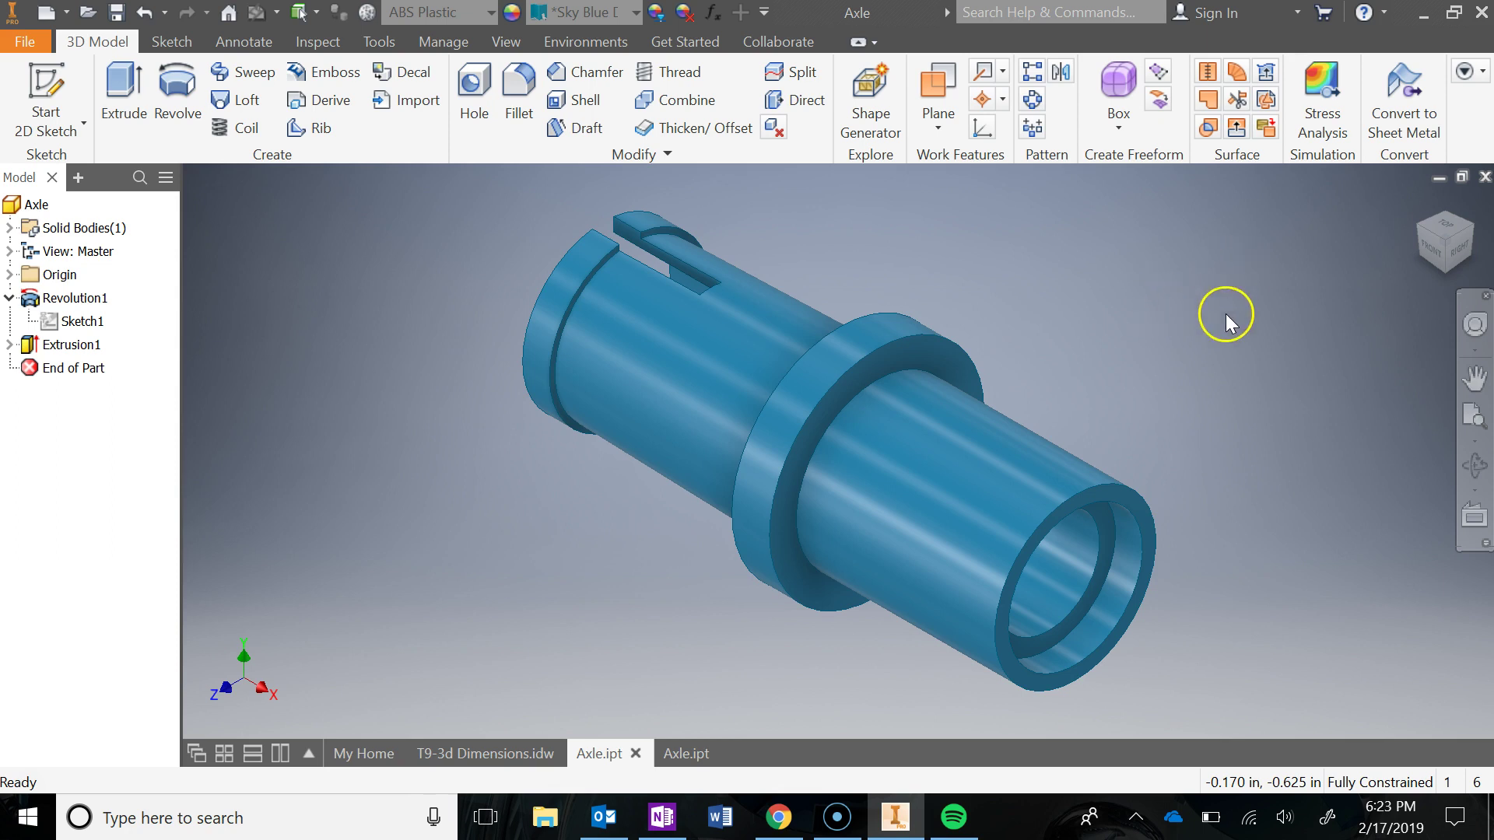
{"action": "double_click", "coordinate": [48, 325]}
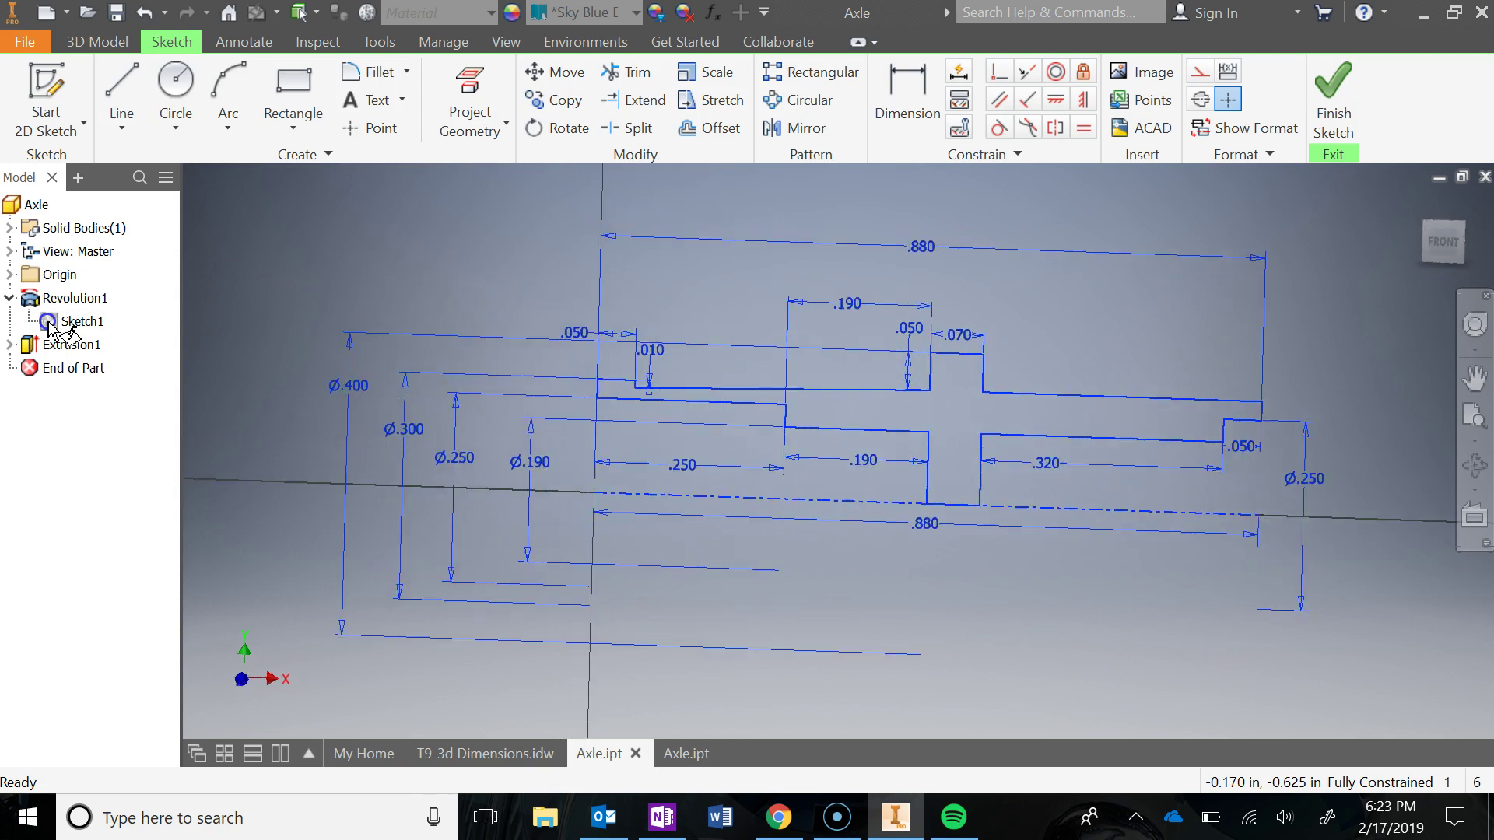
{"action": "middle_click_drag", "start_coordinate": [1332, 540], "coordinate": [1268, 523]}
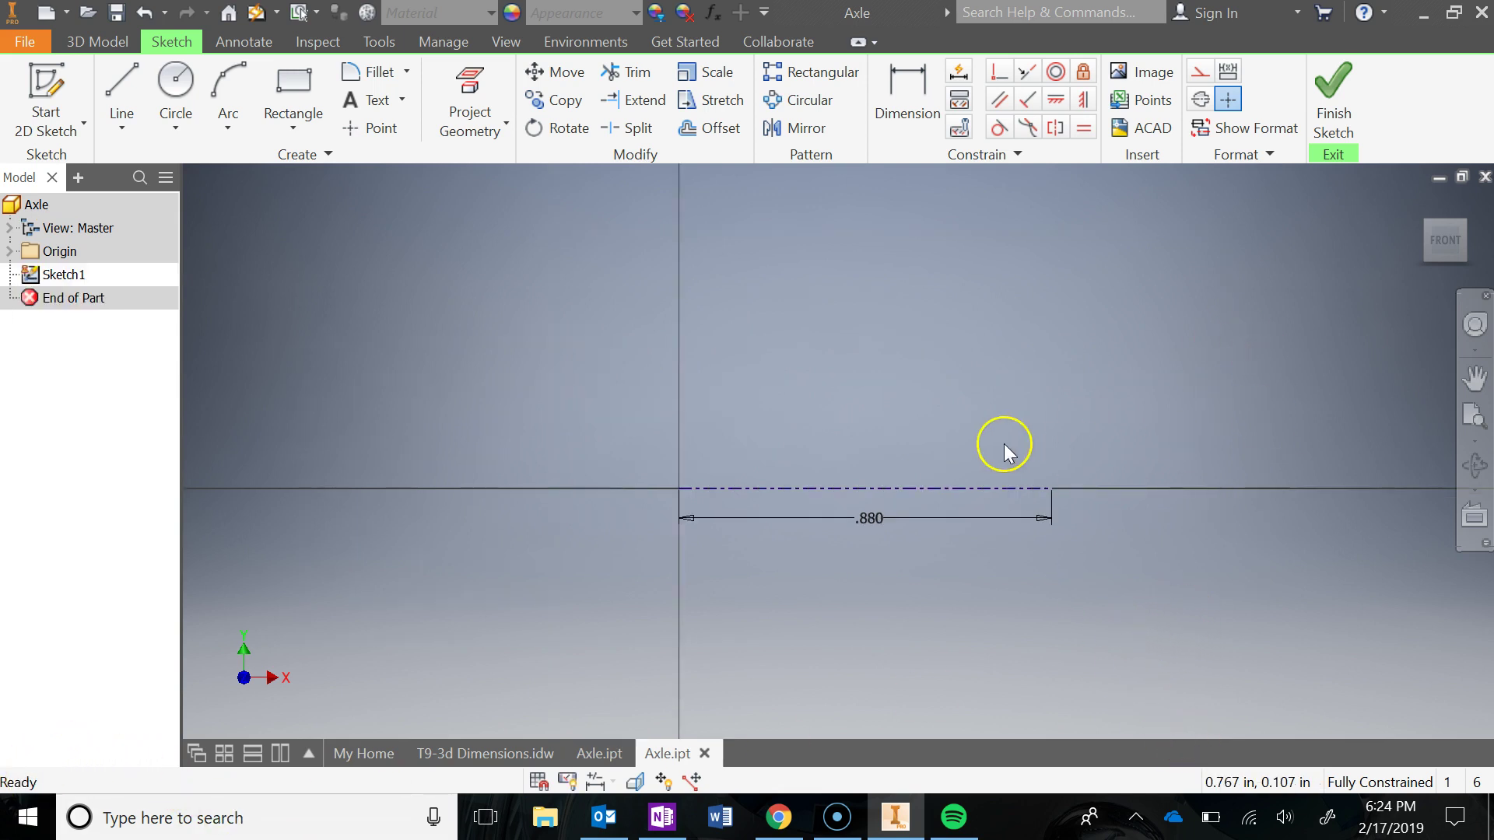
- In the new part's sketch, draw the right-hand profile up from the centerline, with a bore step about 0.071 in wide and a top edge about 0.398 in long
{"action": "mouse_move", "coordinate": [1004, 443]}
{"action": "middle_mouse_down"}
{"action": "mouse_move", "coordinate": [983, 420]}
{"action": "mouse_move", "coordinate": [924, 430]}
{"action": "mouse_move", "coordinate": [971, 371]}
{"action": "middle_mouse_up"}
{"action": "scroll", "coordinate": [920, 433], "scroll_direction": "down", "scroll_amount": 3}
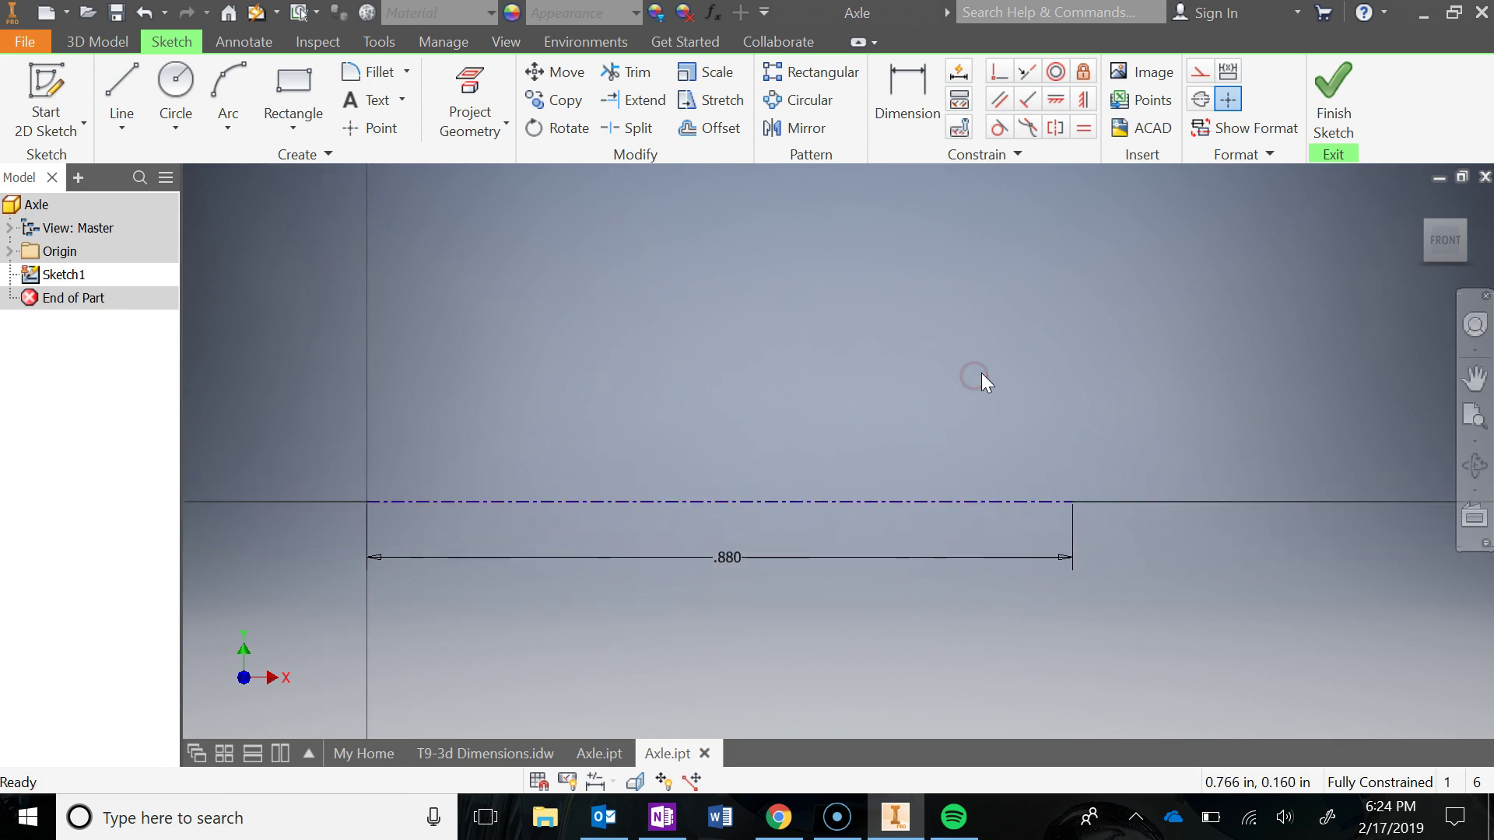
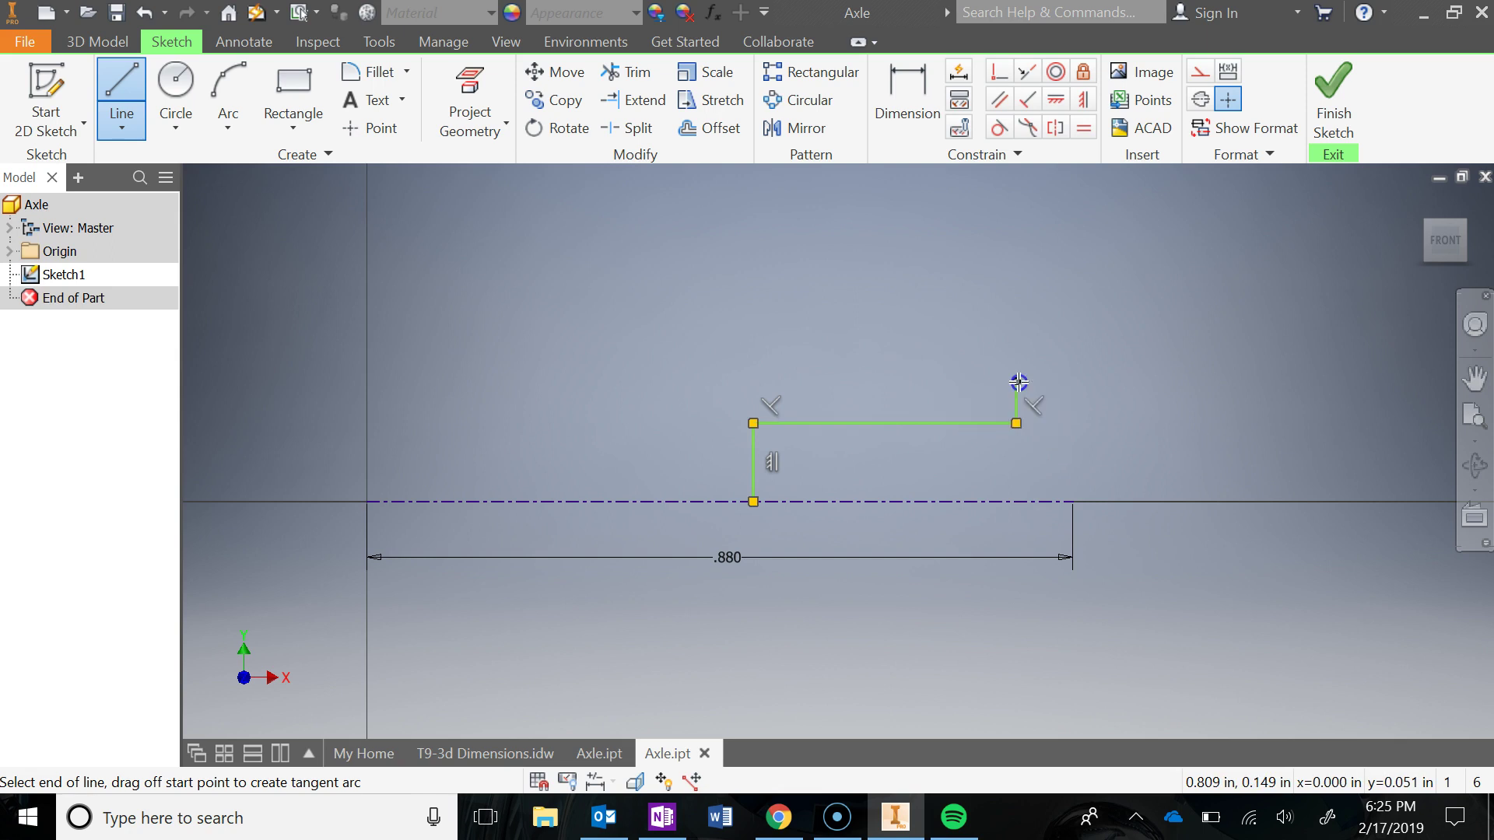
{"action": "left_click", "coordinate": [1015, 381]}
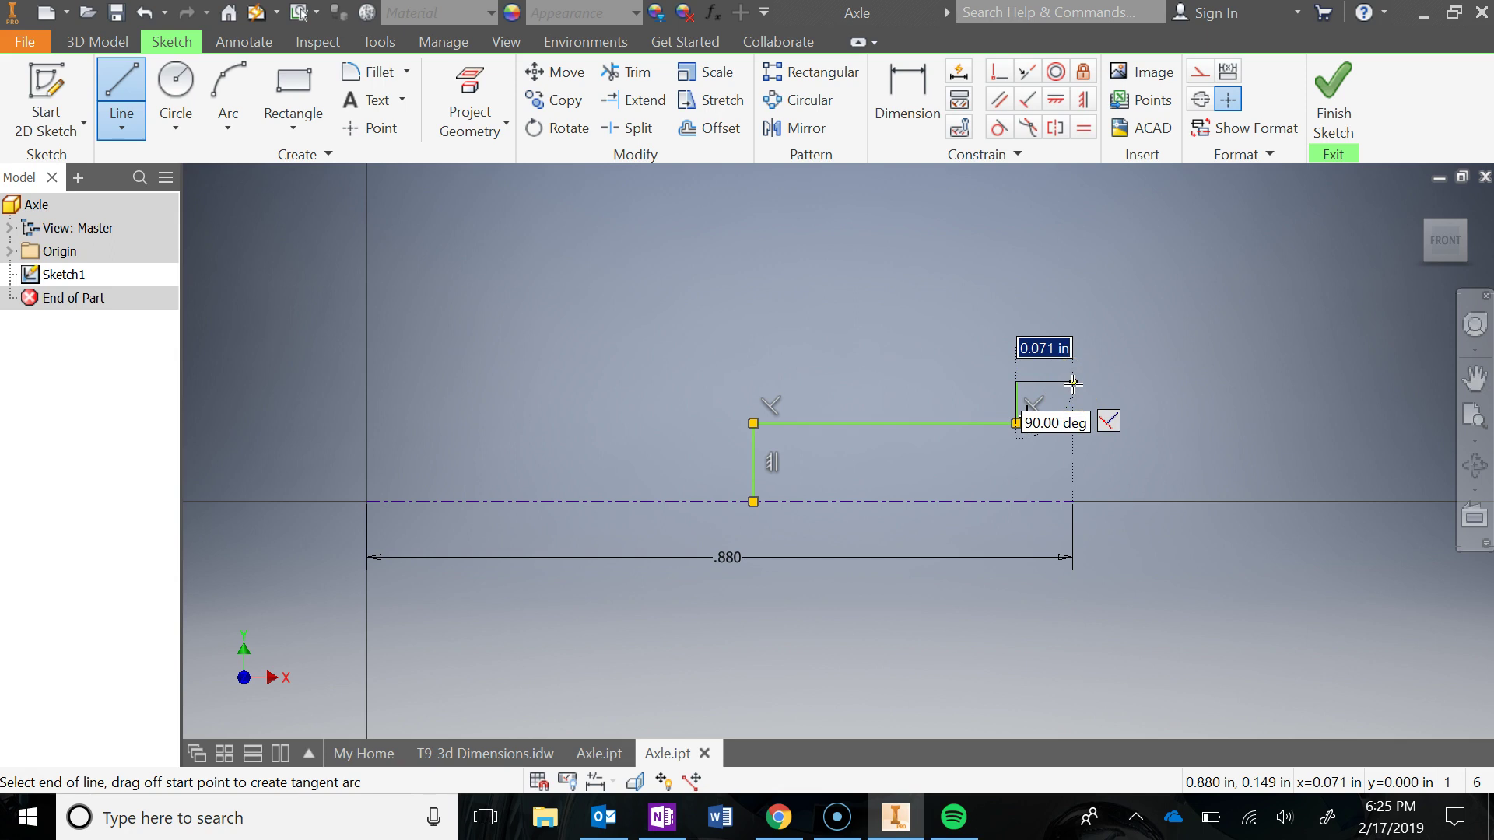
{"action": "left_click", "coordinate": [1073, 383]}
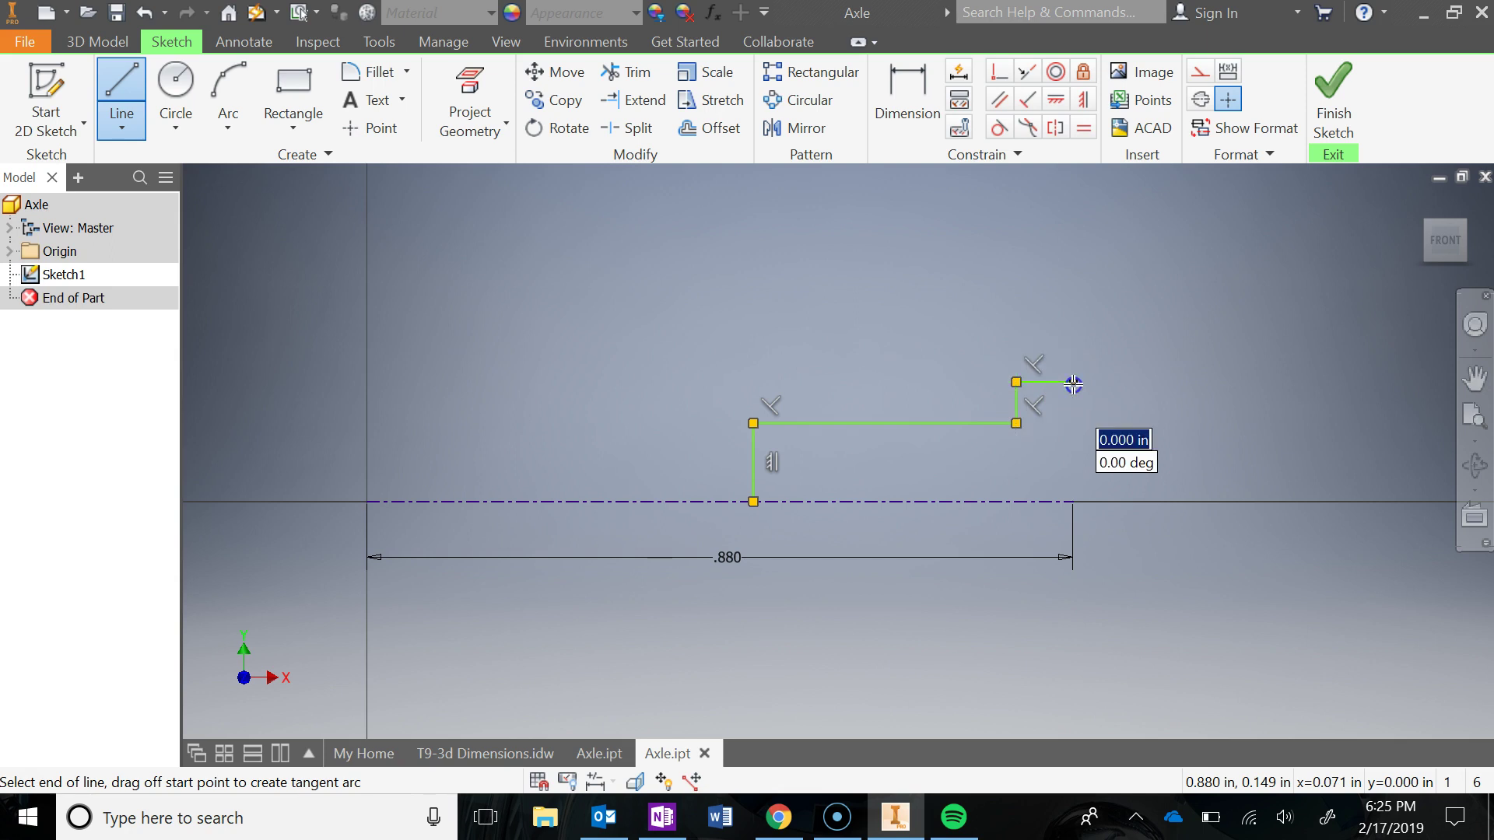
{"action": "left_click_drag", "start_coordinate": [1073, 383], "coordinate": [1072, 312]}
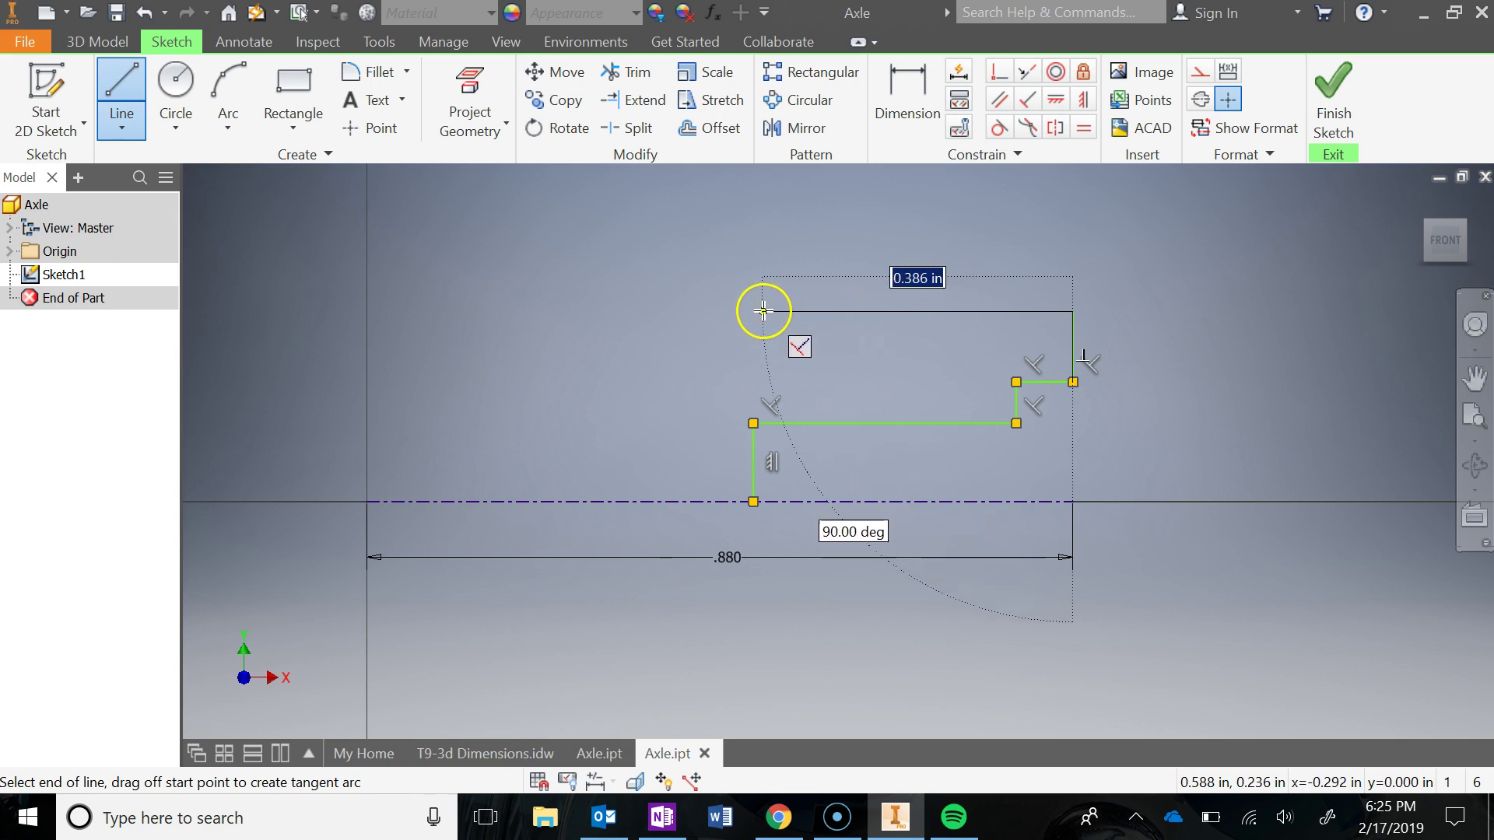
{"action": "mouse_move", "coordinate": [750, 311]}
{"action": "left_mouse_down"}
{"action": "mouse_move", "coordinate": [753, 407]}
{"action": "mouse_move", "coordinate": [753, 310]}
{"action": "left_mouse_up"}
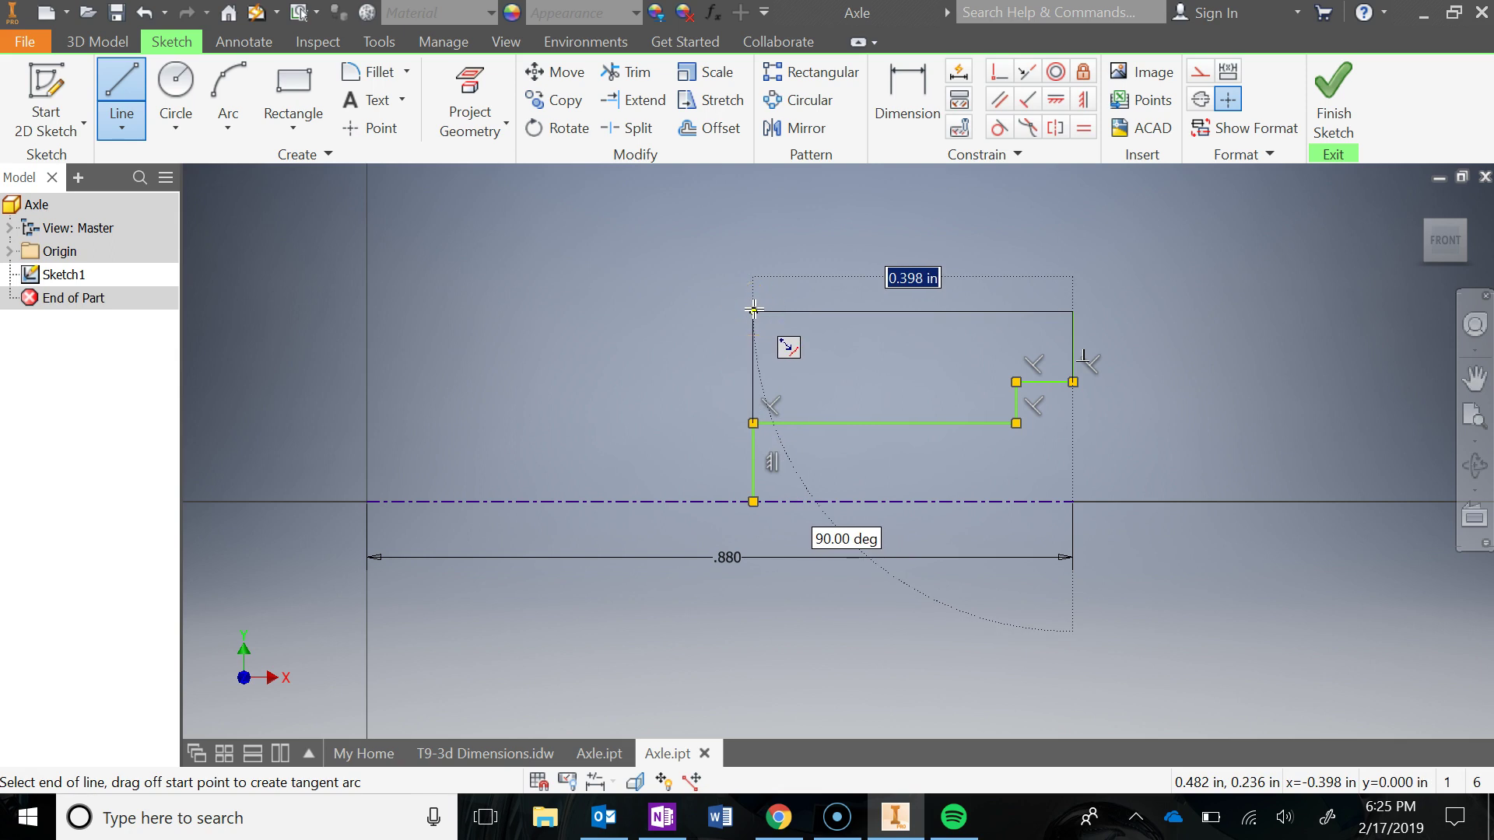
{"action": "left_click", "coordinate": [753, 311]}
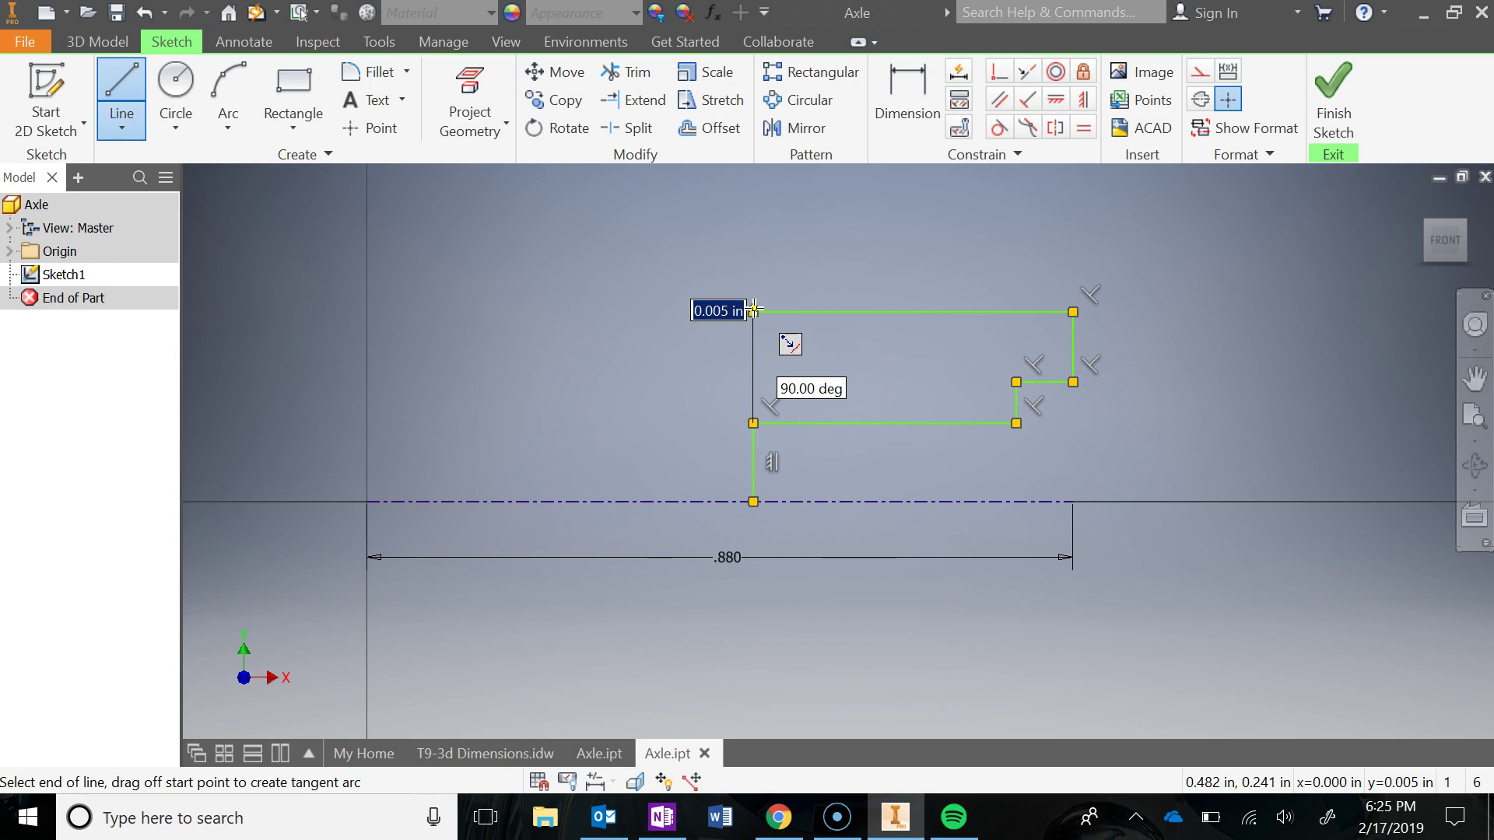
- Draw the collar about 0.067 in high and 0.09 in wide, with a tapered edge about 0.331 in long sloping down toward the left end
{"action": "left_click_drag", "start_coordinate": [753, 309], "coordinate": [683, 313]}
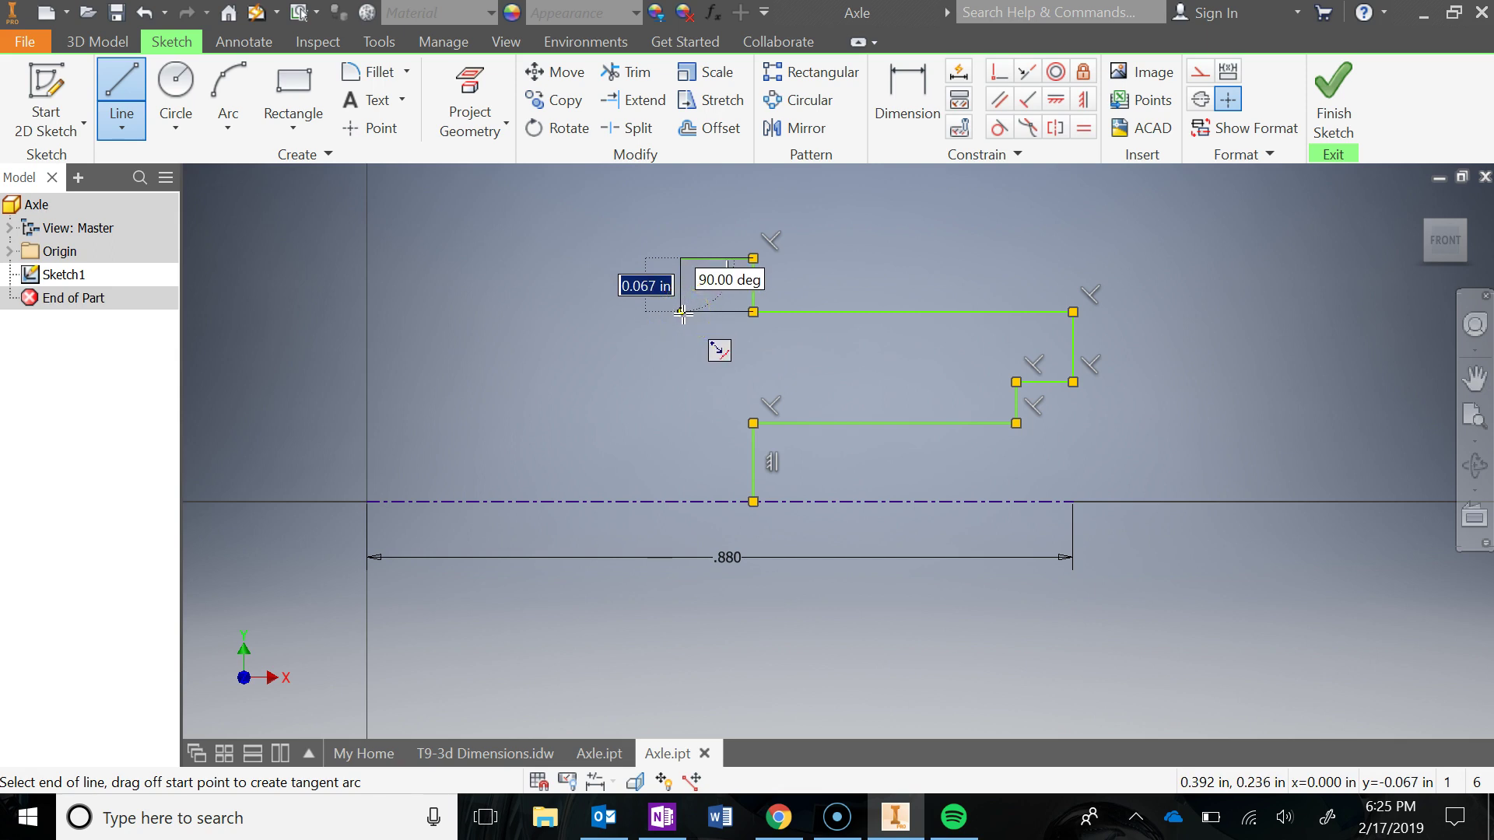
{"action": "left_click", "coordinate": [683, 312]}
{"action": "left_click_drag", "start_coordinate": [669, 342], "coordinate": [416, 337]}
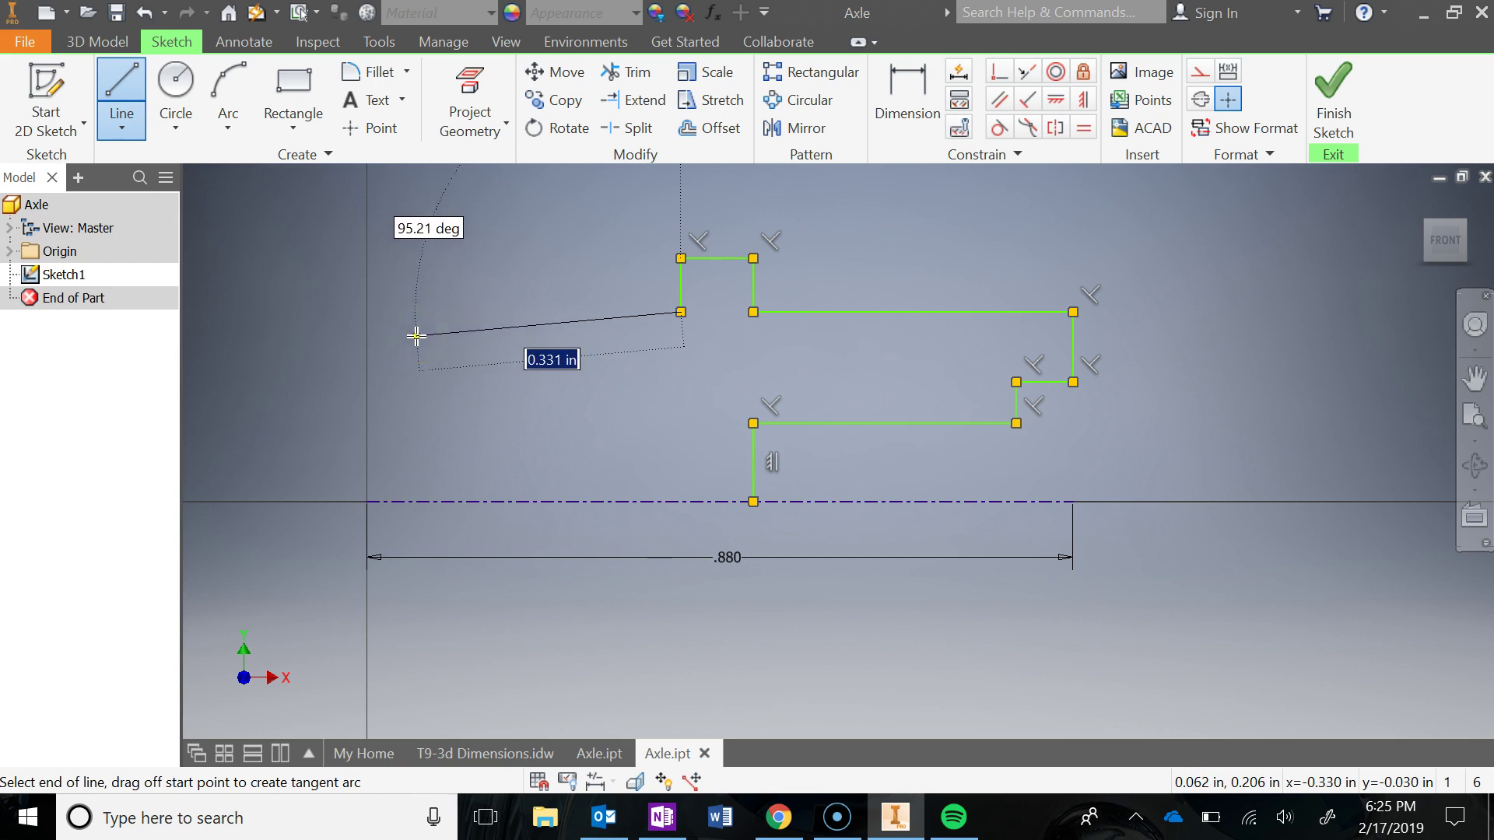
{"action": "mouse_move", "coordinate": [415, 337]}
{"action": "left_mouse_down"}
{"action": "mouse_move", "coordinate": [412, 303]}
{"action": "mouse_move", "coordinate": [416, 326]}
{"action": "mouse_move", "coordinate": [396, 336]}
{"action": "mouse_move", "coordinate": [410, 303]}
{"action": "mouse_move", "coordinate": [393, 310]}
{"action": "mouse_move", "coordinate": [397, 289]}
{"action": "left_mouse_up"}
{"action": "scroll", "coordinate": [412, 319], "scroll_direction": "down", "scroll_amount": 3}
{"action": "scroll", "coordinate": [408, 316], "scroll_direction": "down", "scroll_amount": 3}
{"action": "scroll", "coordinate": [396, 337], "scroll_direction": "up", "scroll_amount": 3}
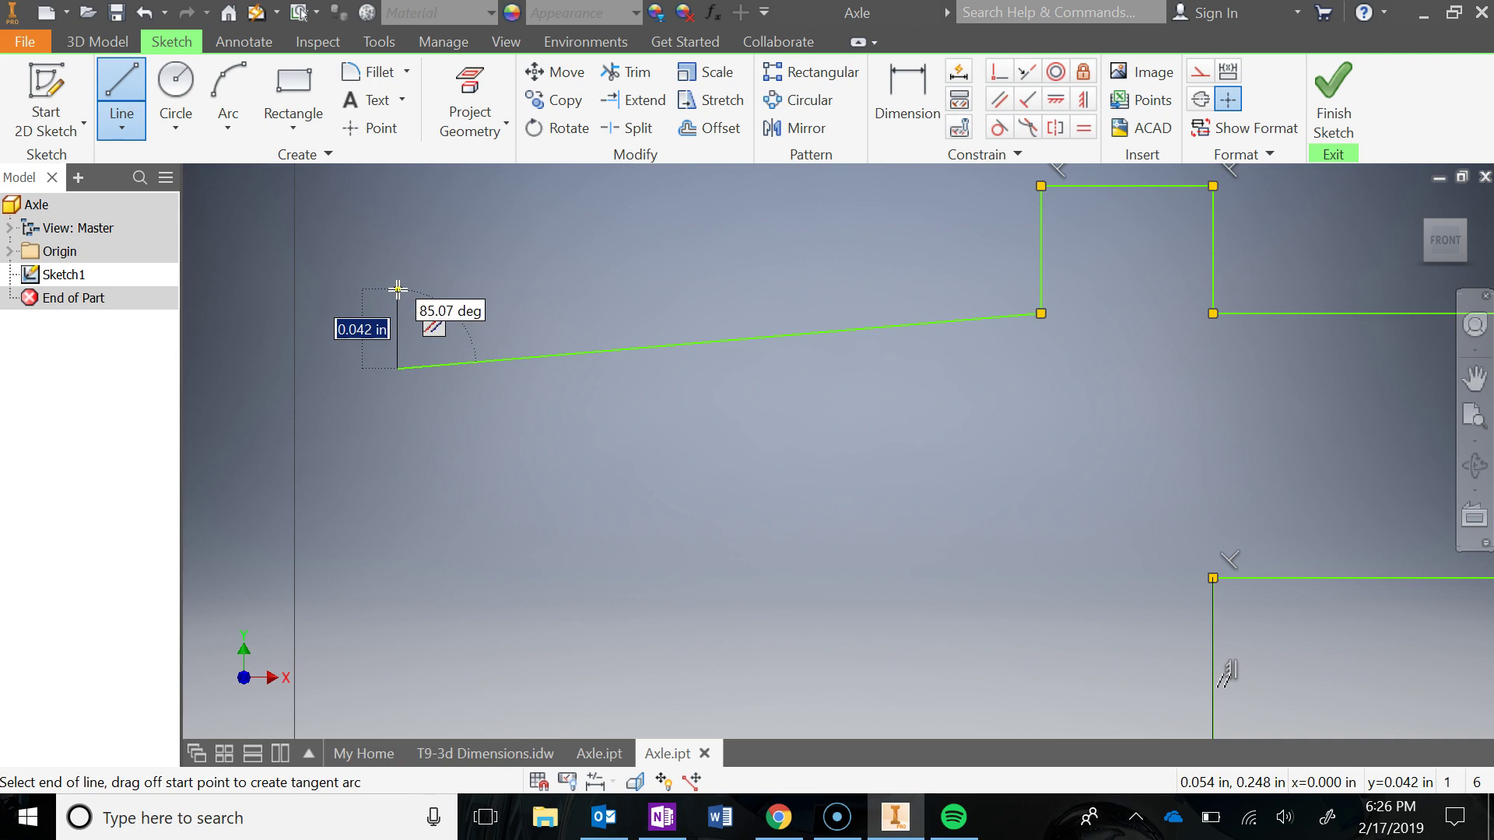
- Draw the left-end lip about 0.042 in high and 0.054 in wide, its 0.067 in end face and a 0.226 in bore line
{"action": "left_click", "coordinate": [398, 290]}
{"action": "left_click_drag", "start_coordinate": [365, 292], "coordinate": [303, 289]}
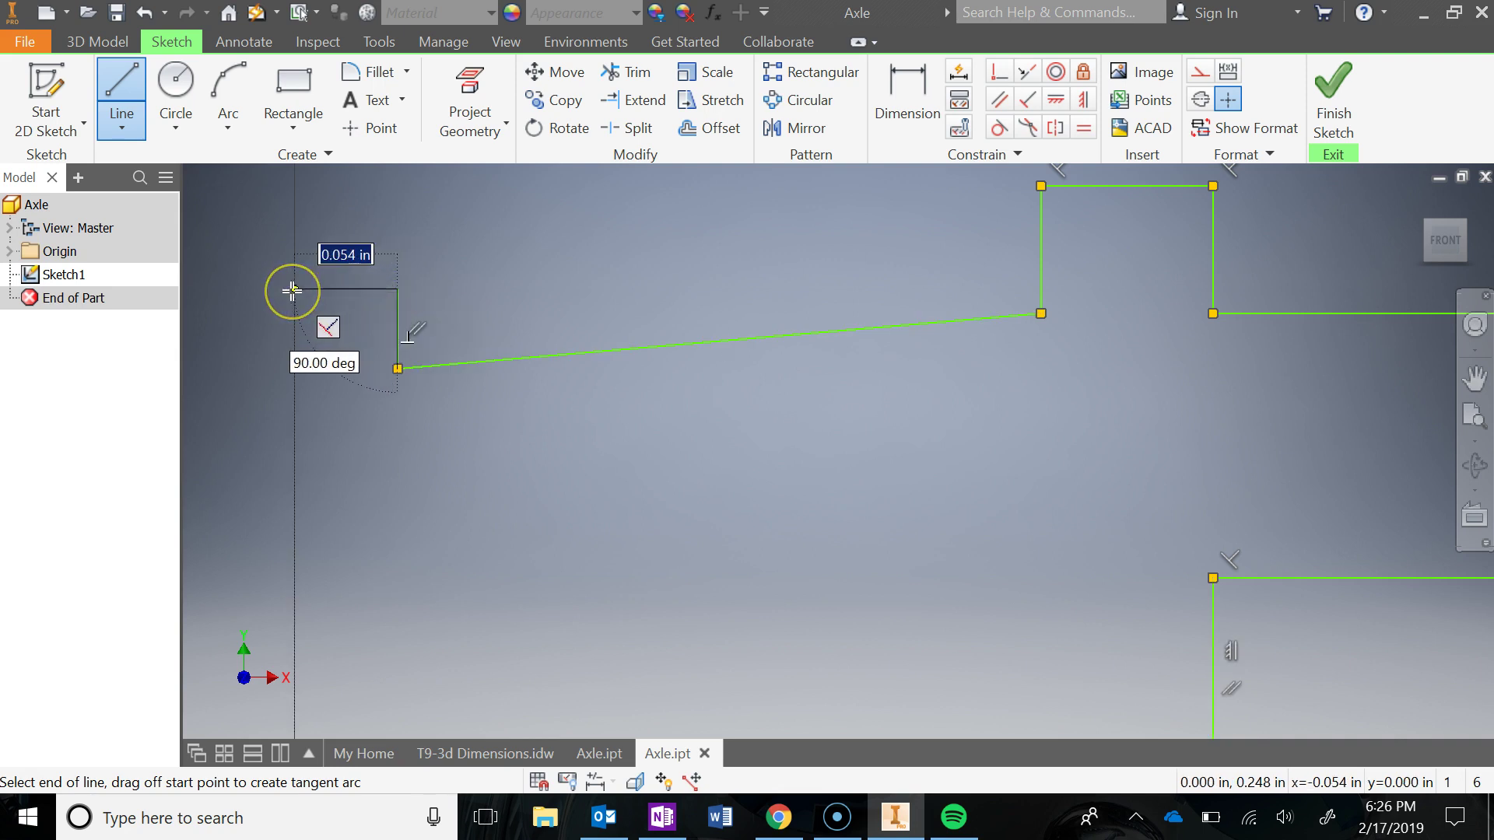
{"action": "left_click", "coordinate": [292, 290]}
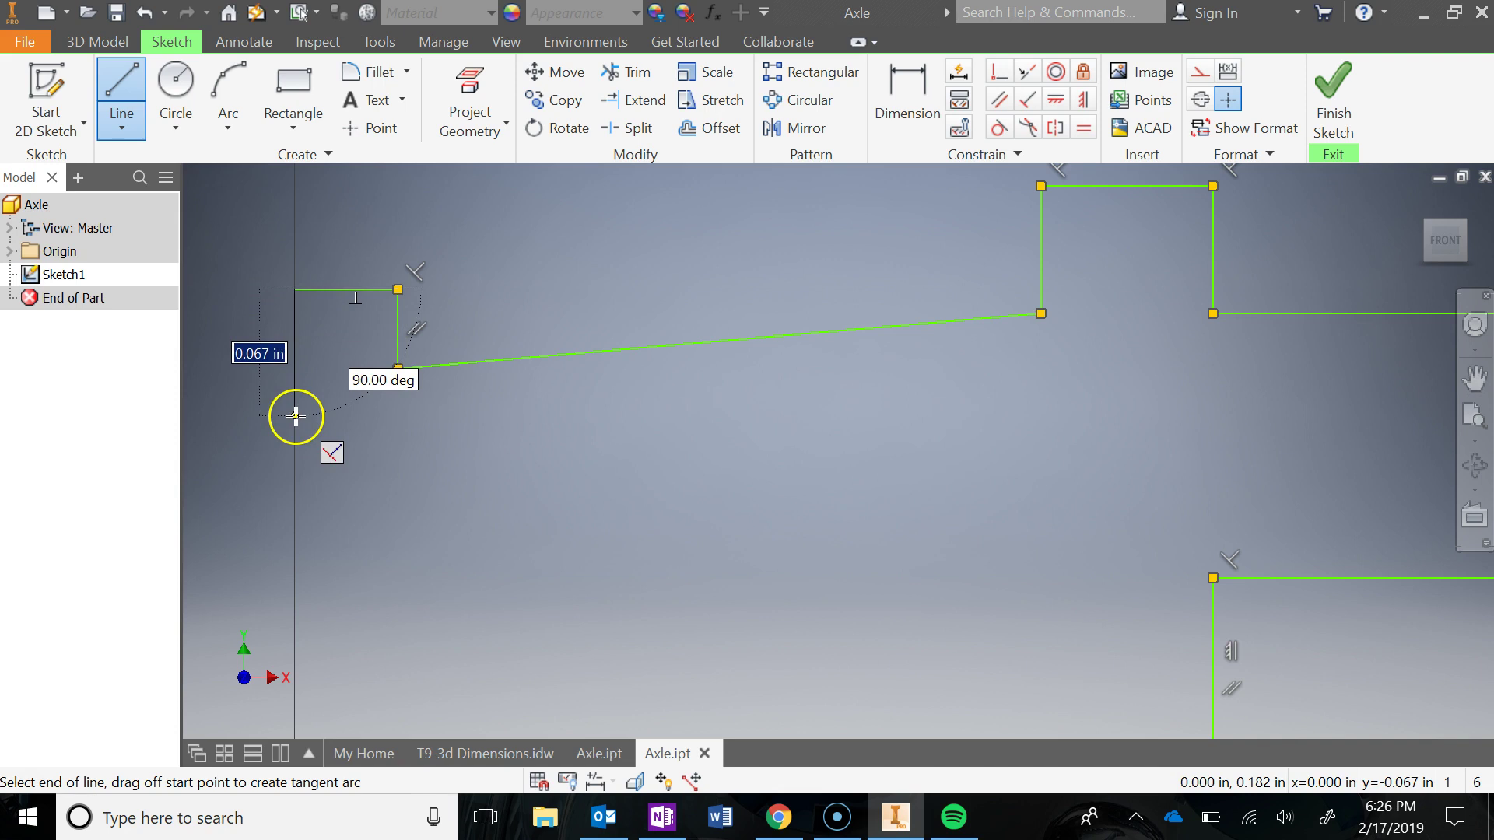
{"action": "left_click", "coordinate": [296, 415]}
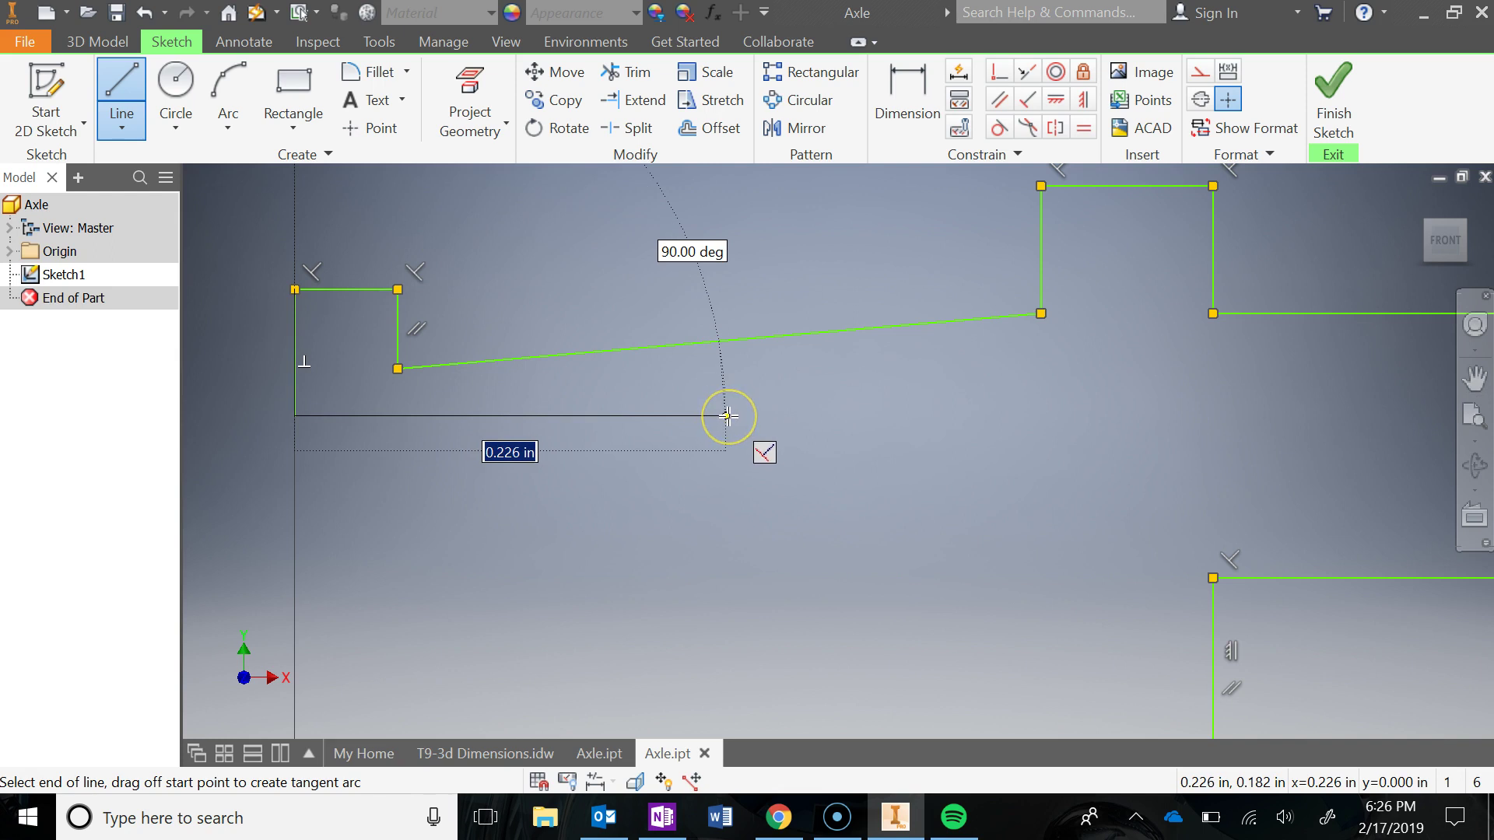
{"action": "left_click", "coordinate": [728, 416]}
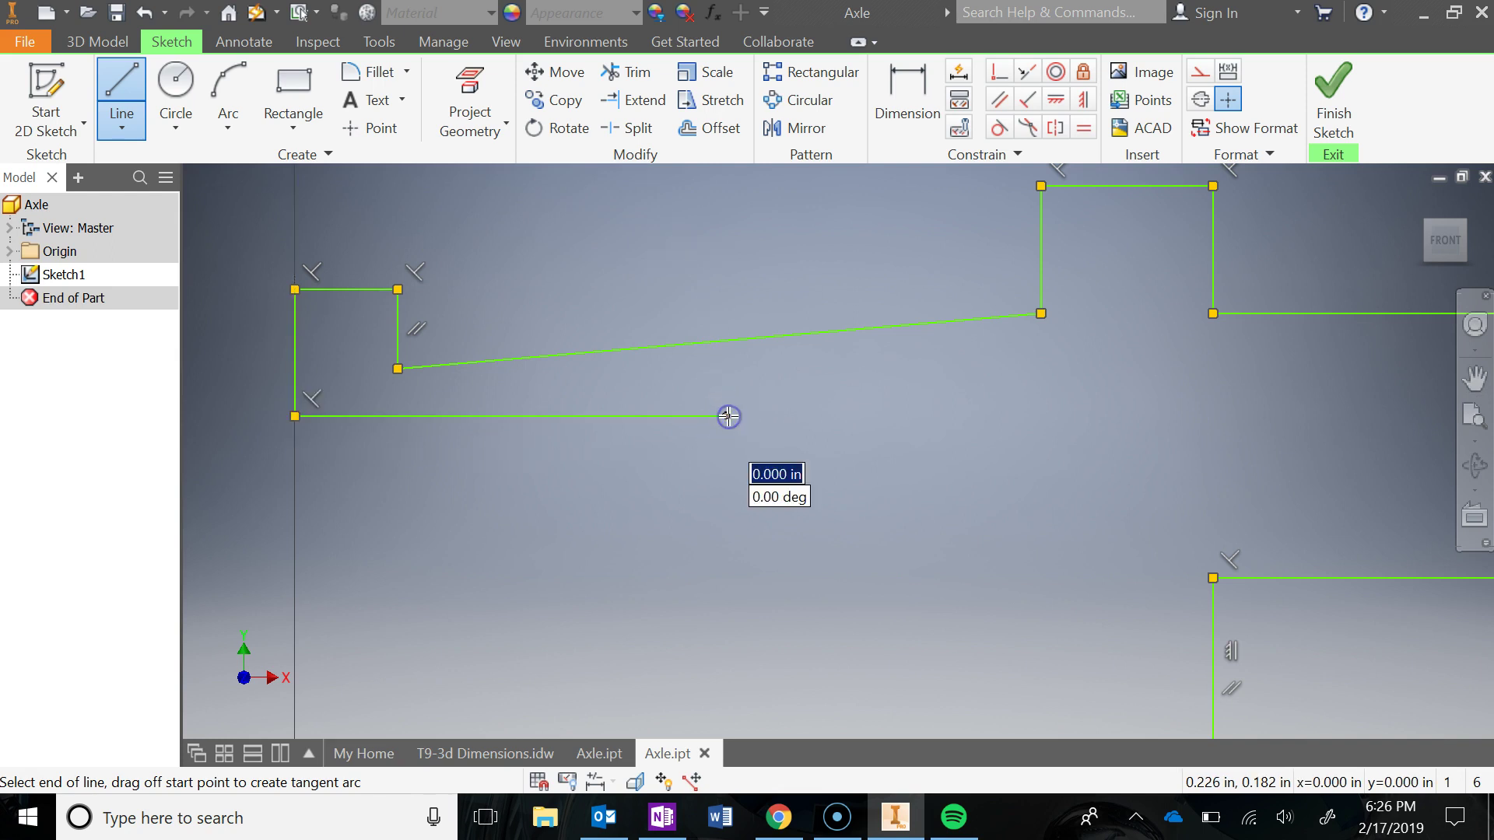
- Draw the left bore's step down about 0.085 in and extend the inner bore line to below the collar's left edge
{"action": "left_click_drag", "start_coordinate": [728, 415], "coordinate": [722, 478]}
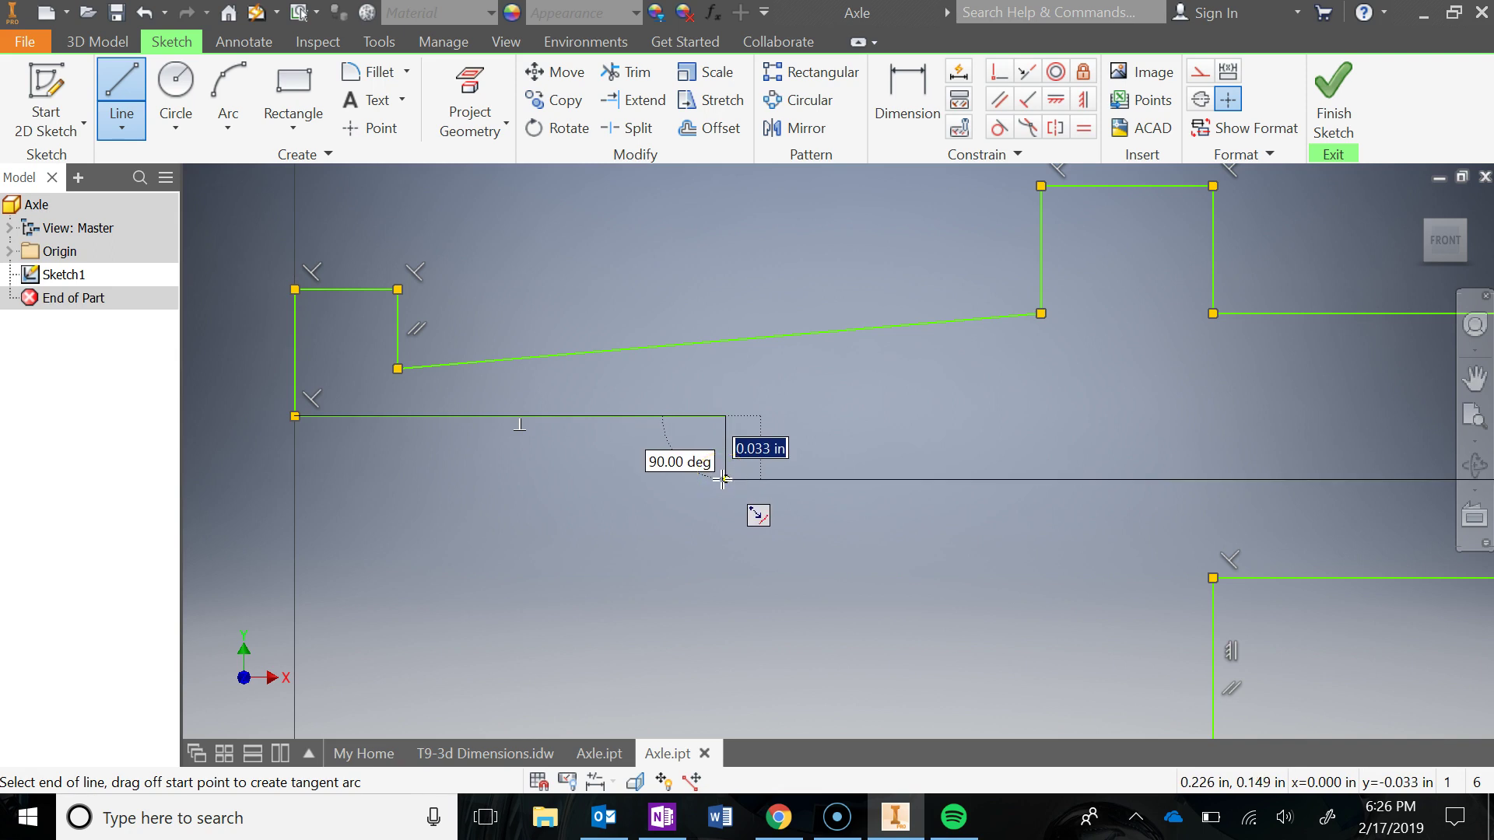
{"action": "middle_click_drag", "start_coordinate": [722, 478], "coordinate": [618, 471]}
{"action": "scroll", "coordinate": [615, 471], "scroll_direction": "down", "scroll_amount": 3}
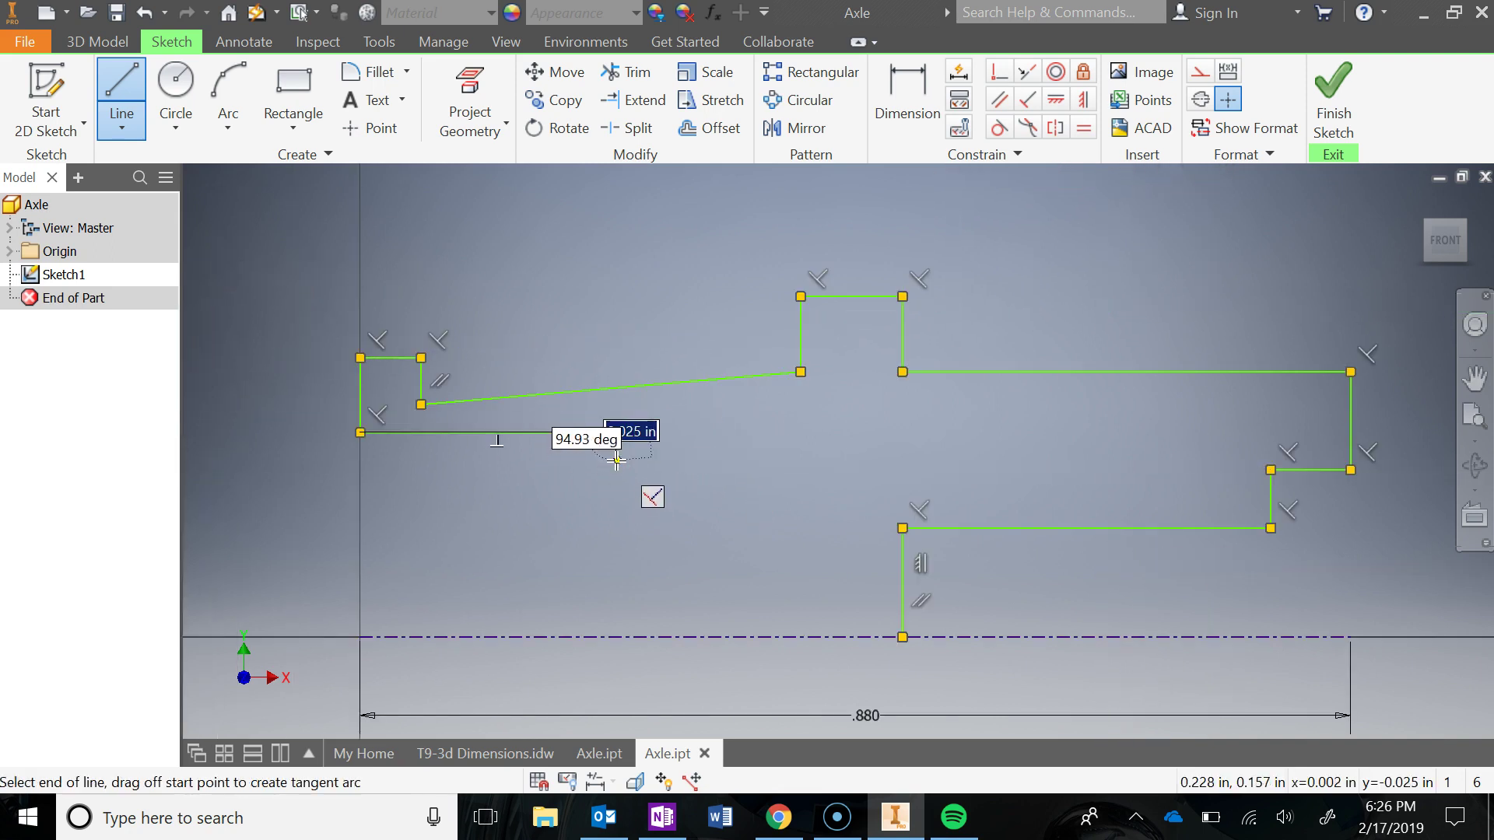
{"action": "left_click_drag", "start_coordinate": [616, 462], "coordinate": [613, 528]}
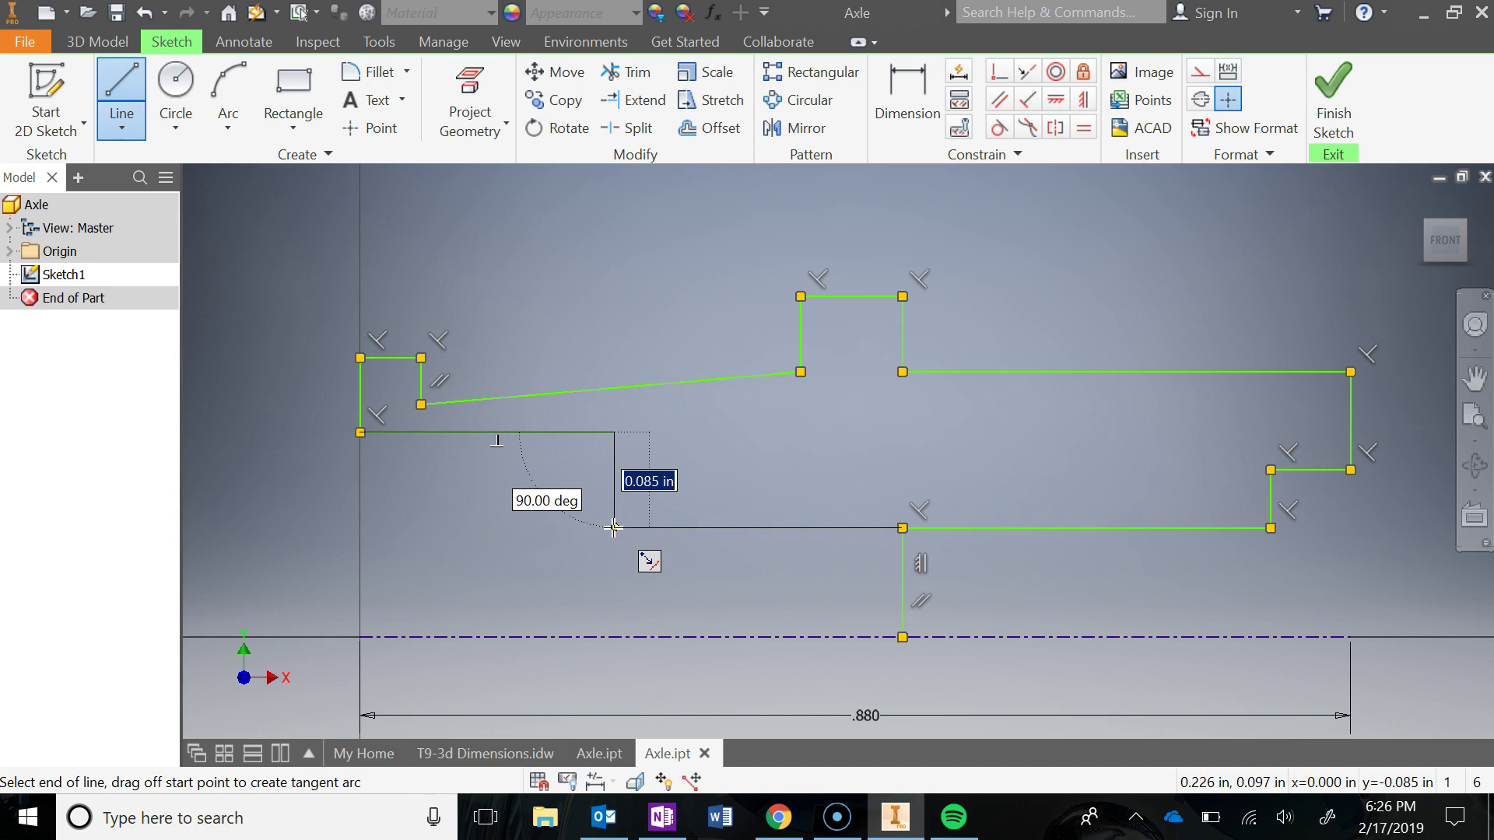
{"action": "left_click", "coordinate": [613, 528]}
{"action": "left_click_drag", "start_coordinate": [613, 528], "coordinate": [800, 528]}
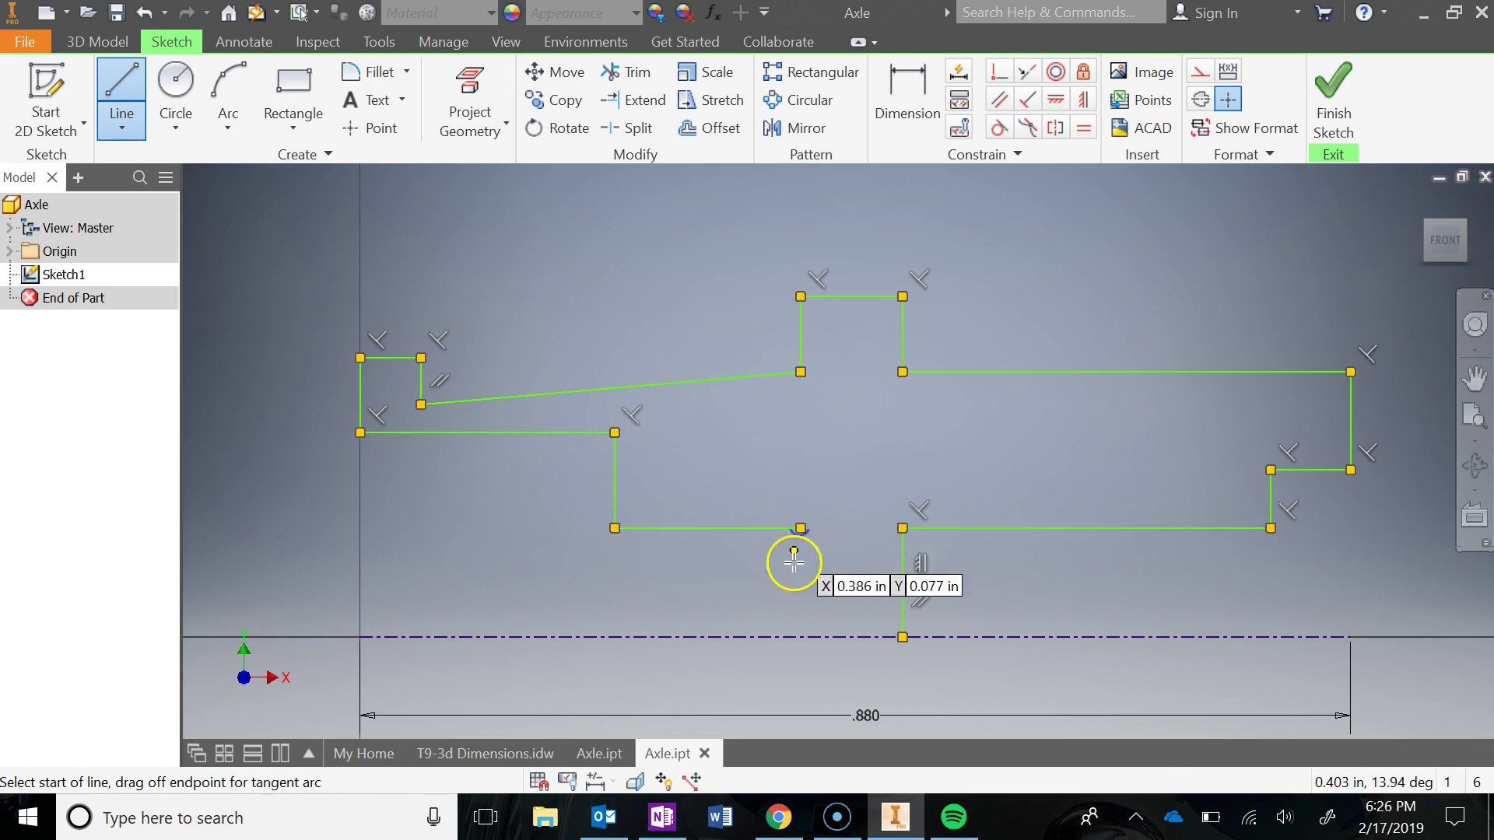
- Draw the web's left edge down to the centerline, close the profile along the centerline and end the Line command
{"action": "left_click", "coordinate": [800, 528]}
{"action": "left_click", "coordinate": [799, 529]}
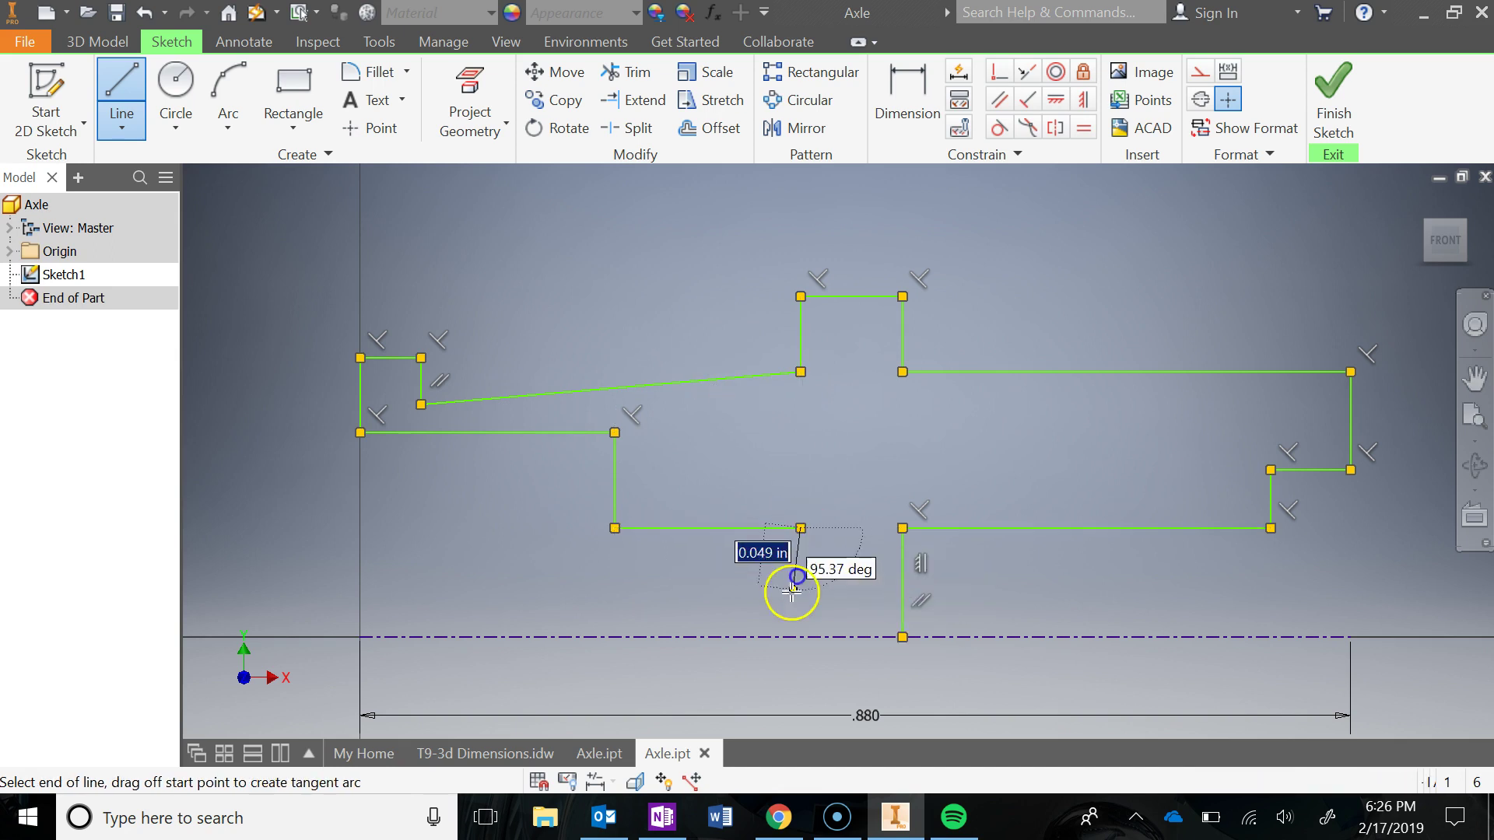
{"action": "left_click", "coordinate": [799, 636]}
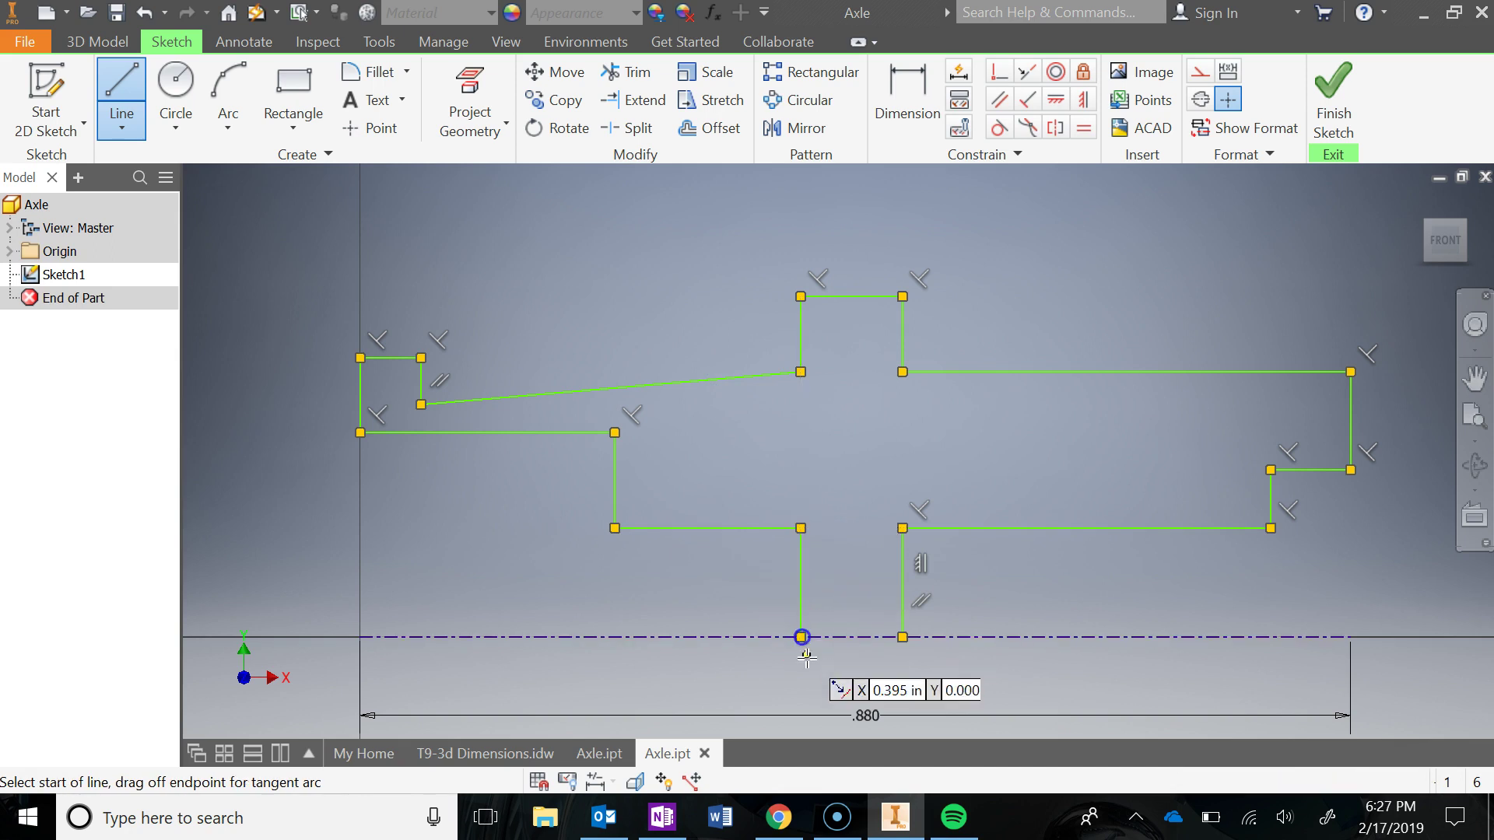
{"action": "left_click", "coordinate": [902, 636]}
{"action": "right_click", "coordinate": [878, 630]}
{"action": "left_click", "coordinate": [956, 632]}
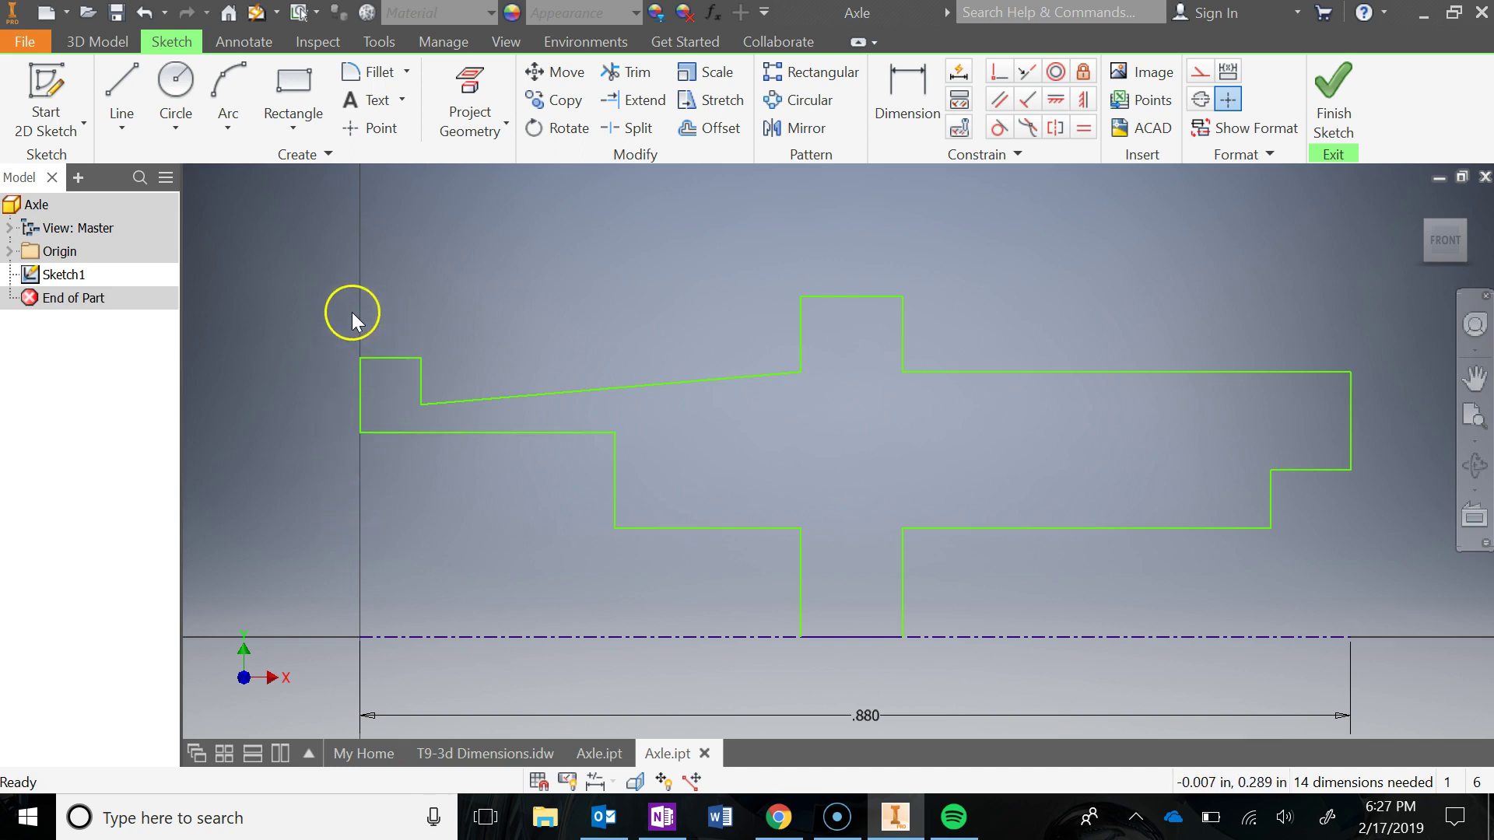
- Apply a coincident constraint between the profile's left end edge and the centerline's start point
{"action": "left_click", "coordinate": [1000, 74]}
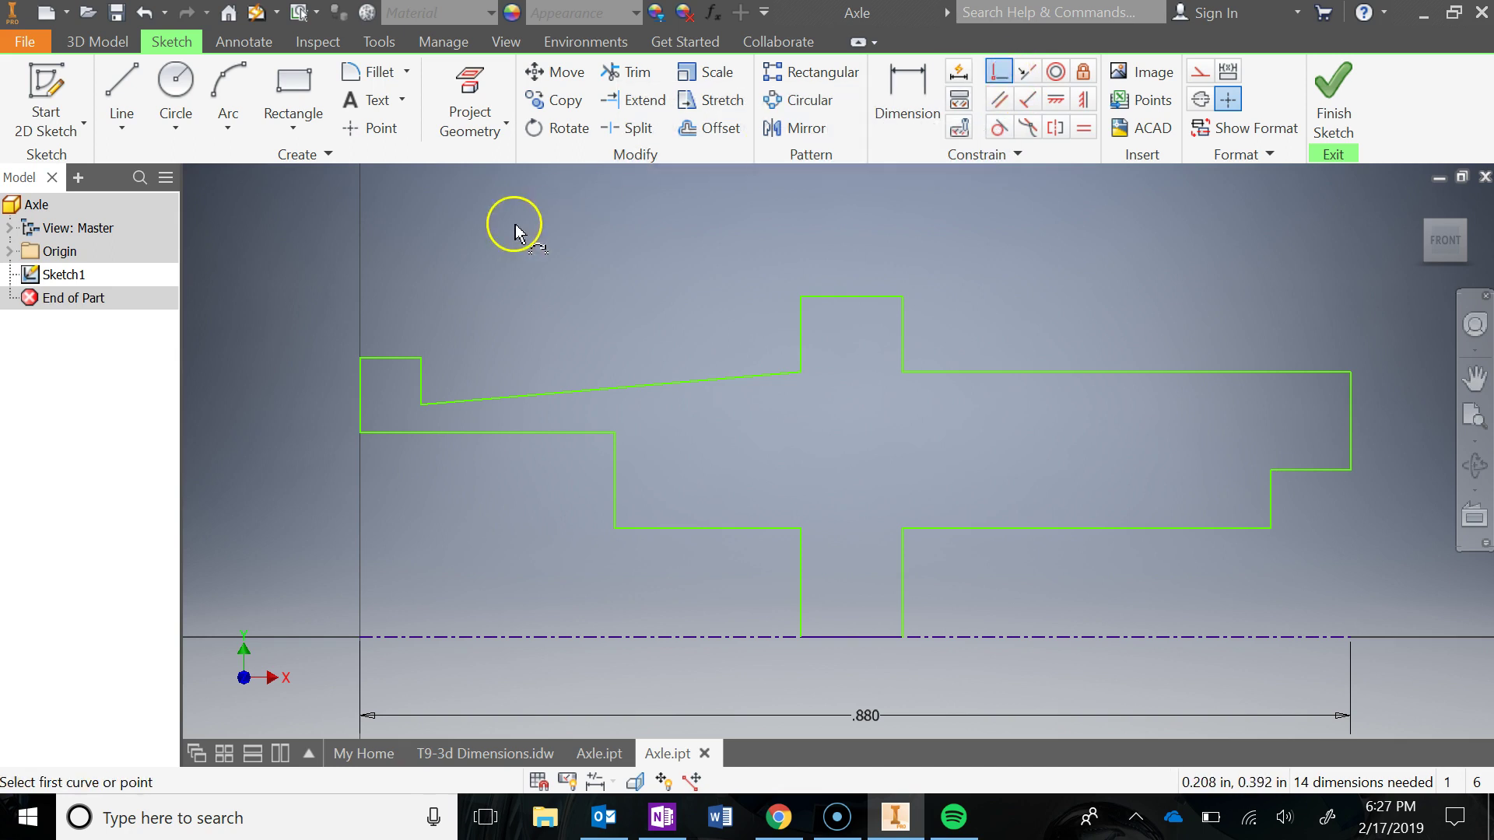
{"action": "left_click", "coordinate": [360, 408]}
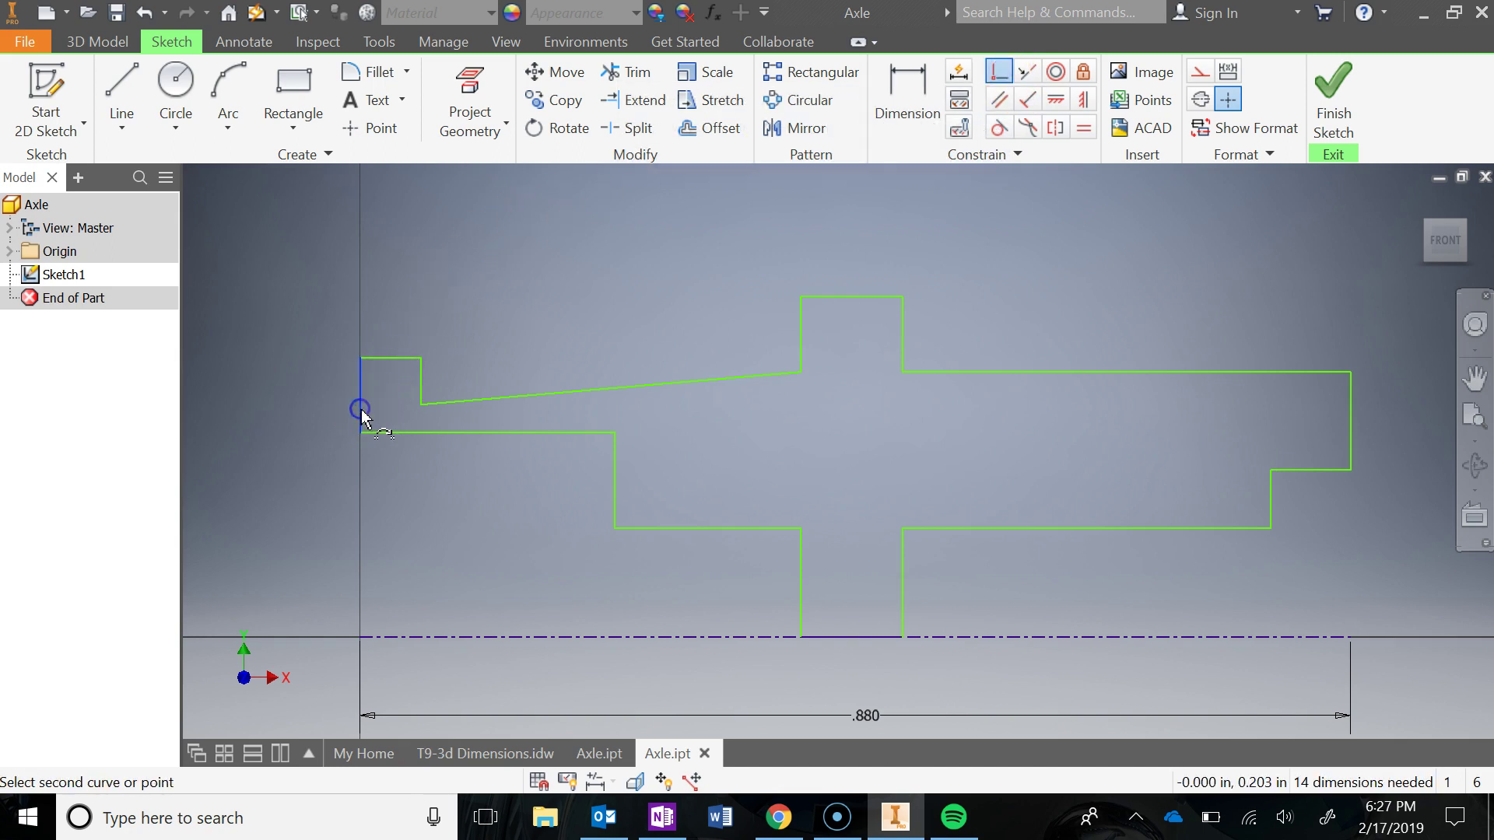
{"action": "left_click", "coordinate": [360, 640]}
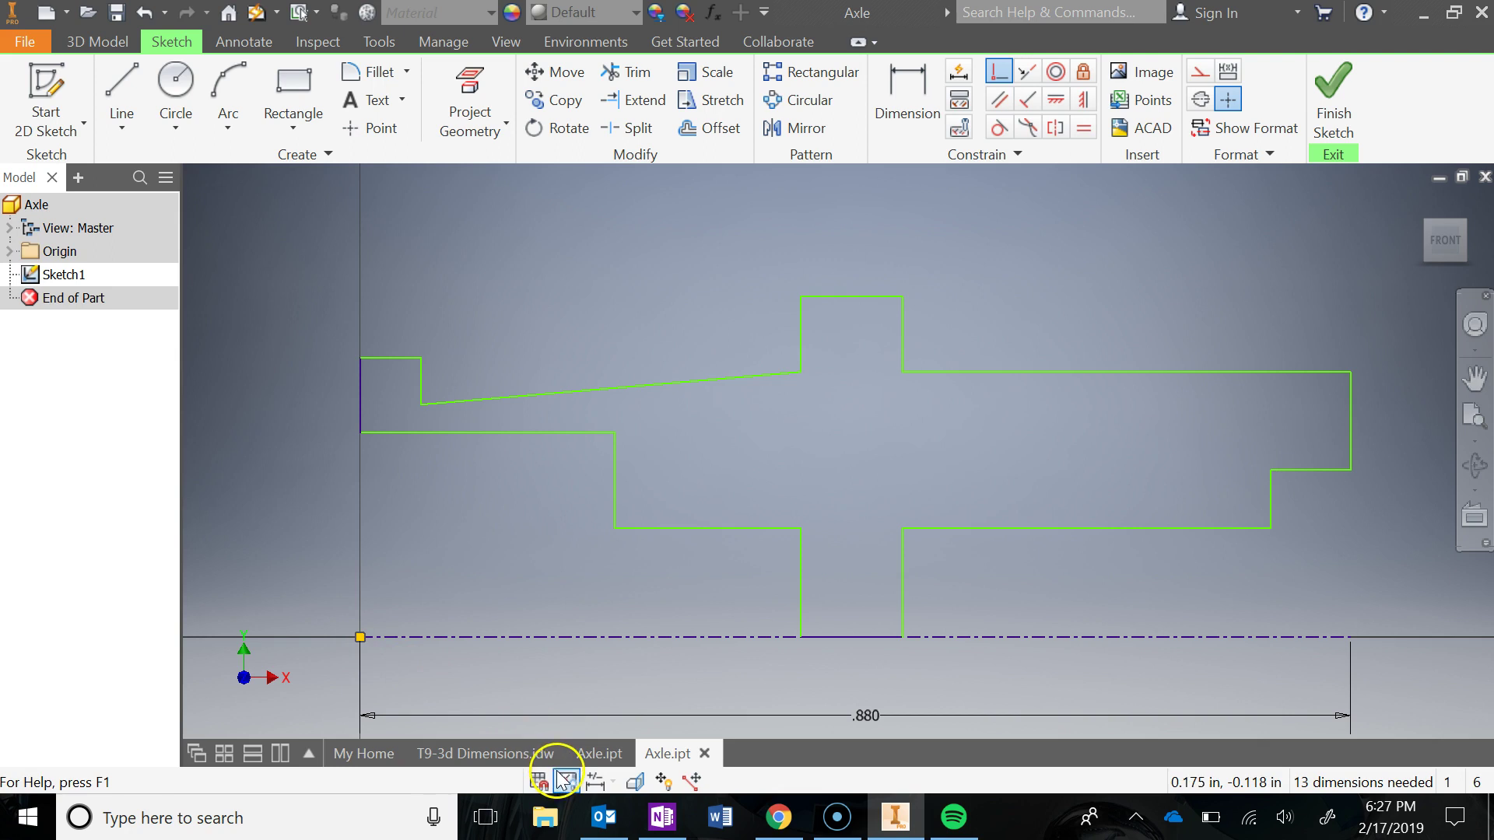
{"action": "key", "text": "Escape"}
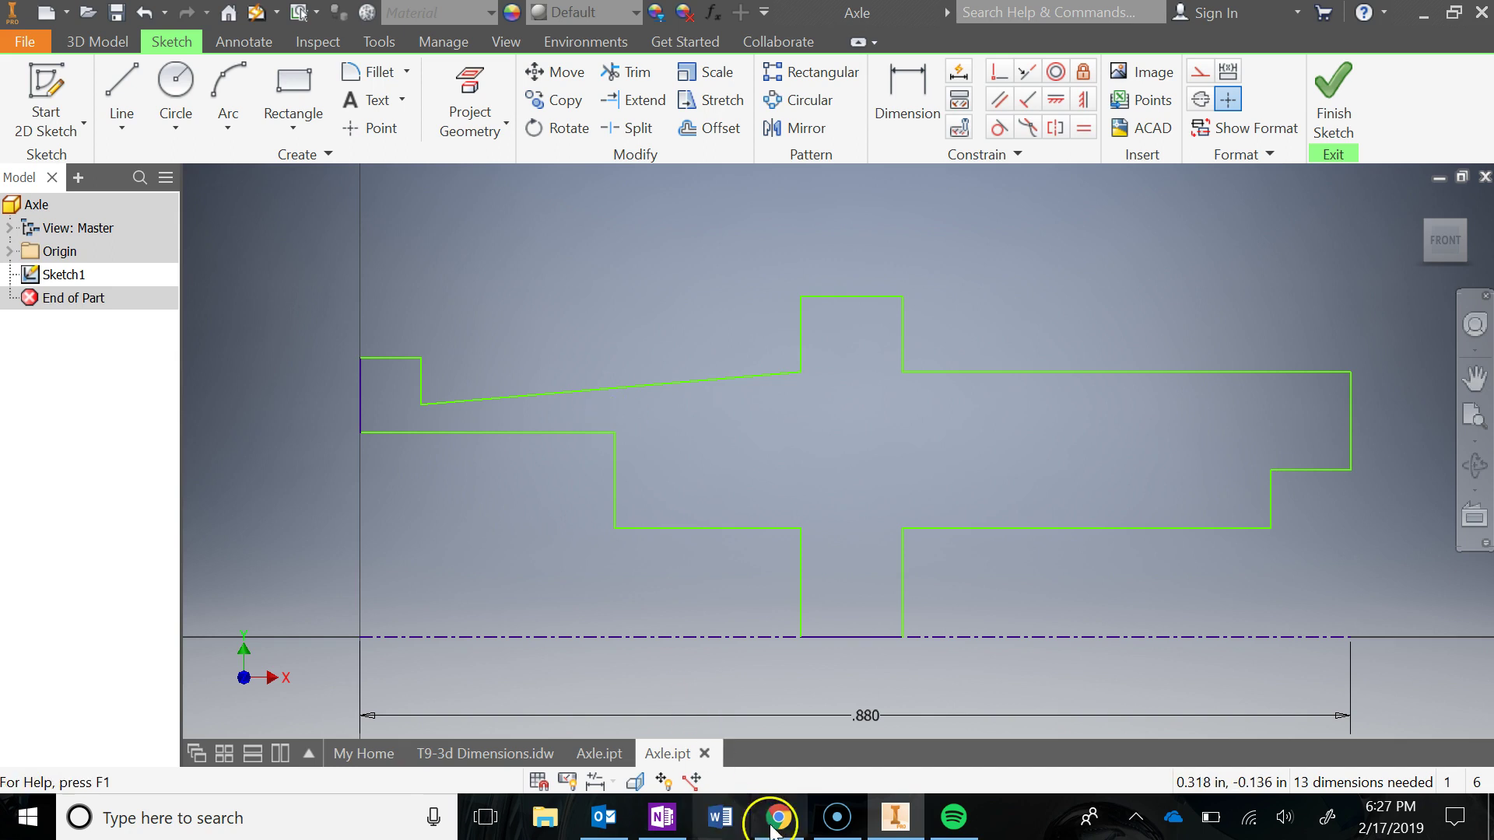
- Consult the axle drawing in OneNote and dimension the profile's overall length between its two end edges, placed above the profile
{"action": "left_click", "coordinate": [824, 819]}
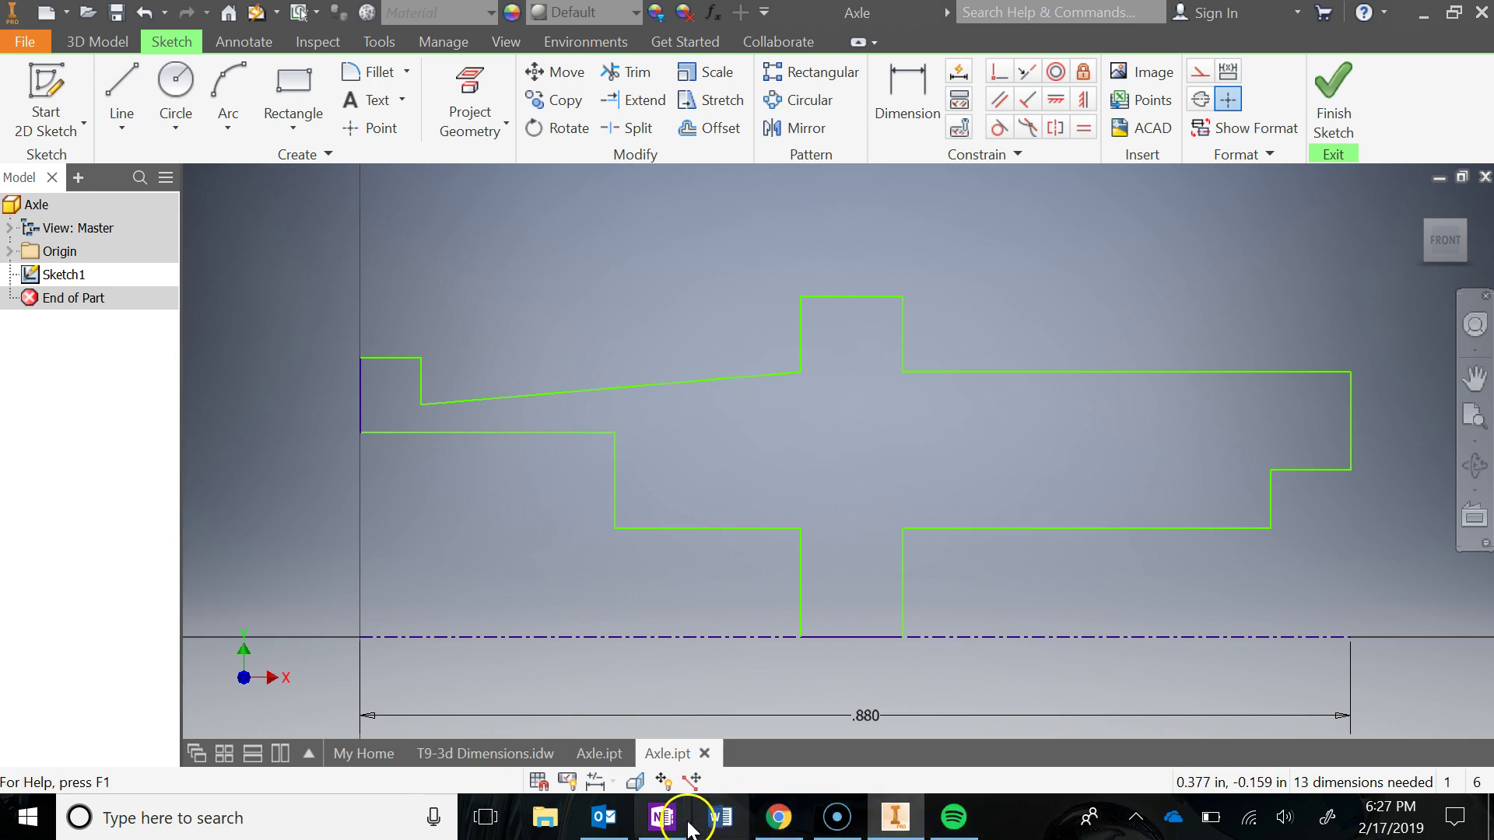
{"action": "left_click", "coordinate": [662, 817]}
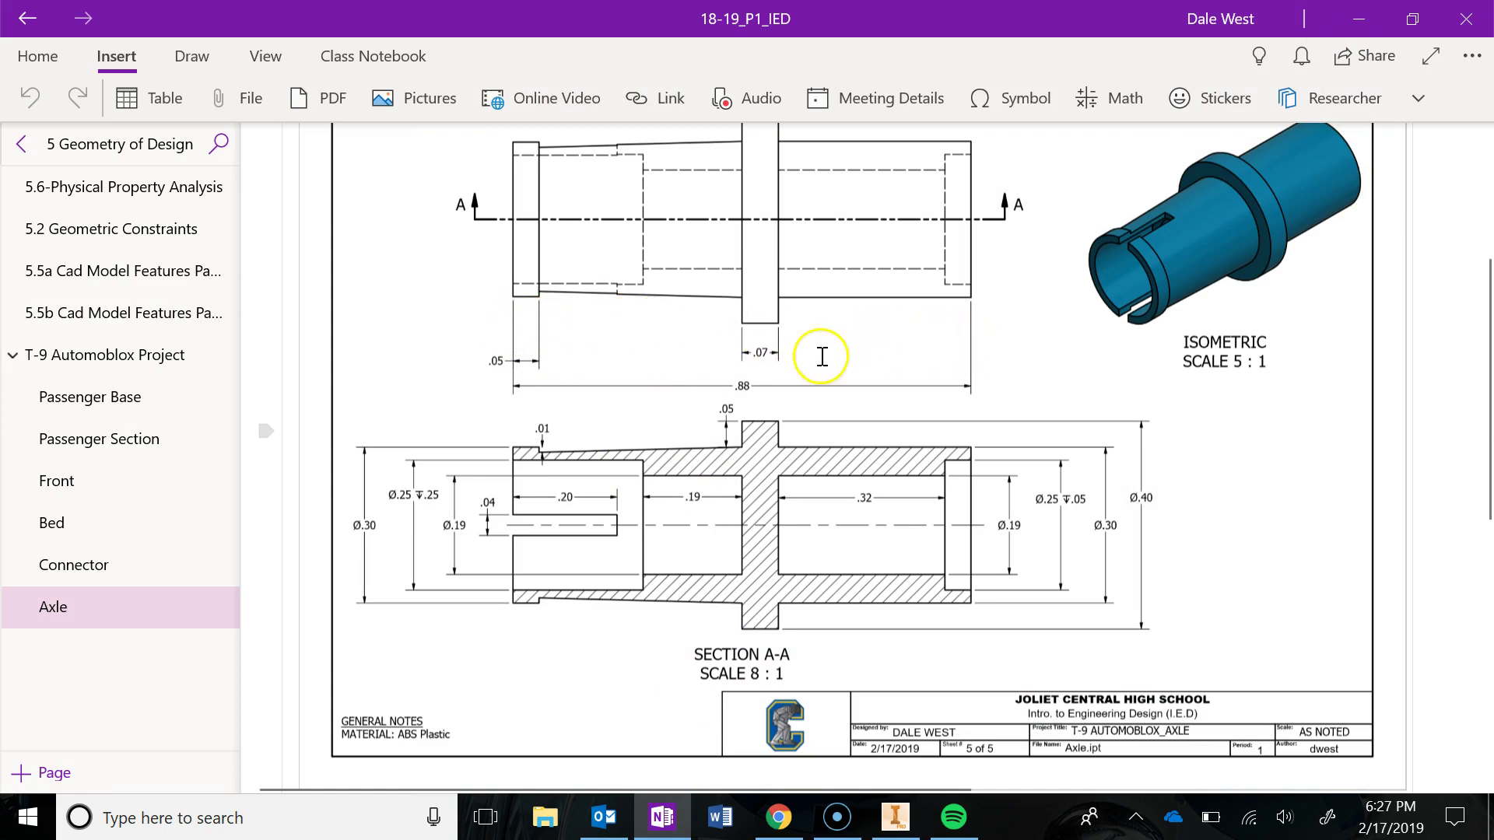
{"action": "left_click", "coordinate": [1358, 19]}
{"action": "key", "text": "d"}
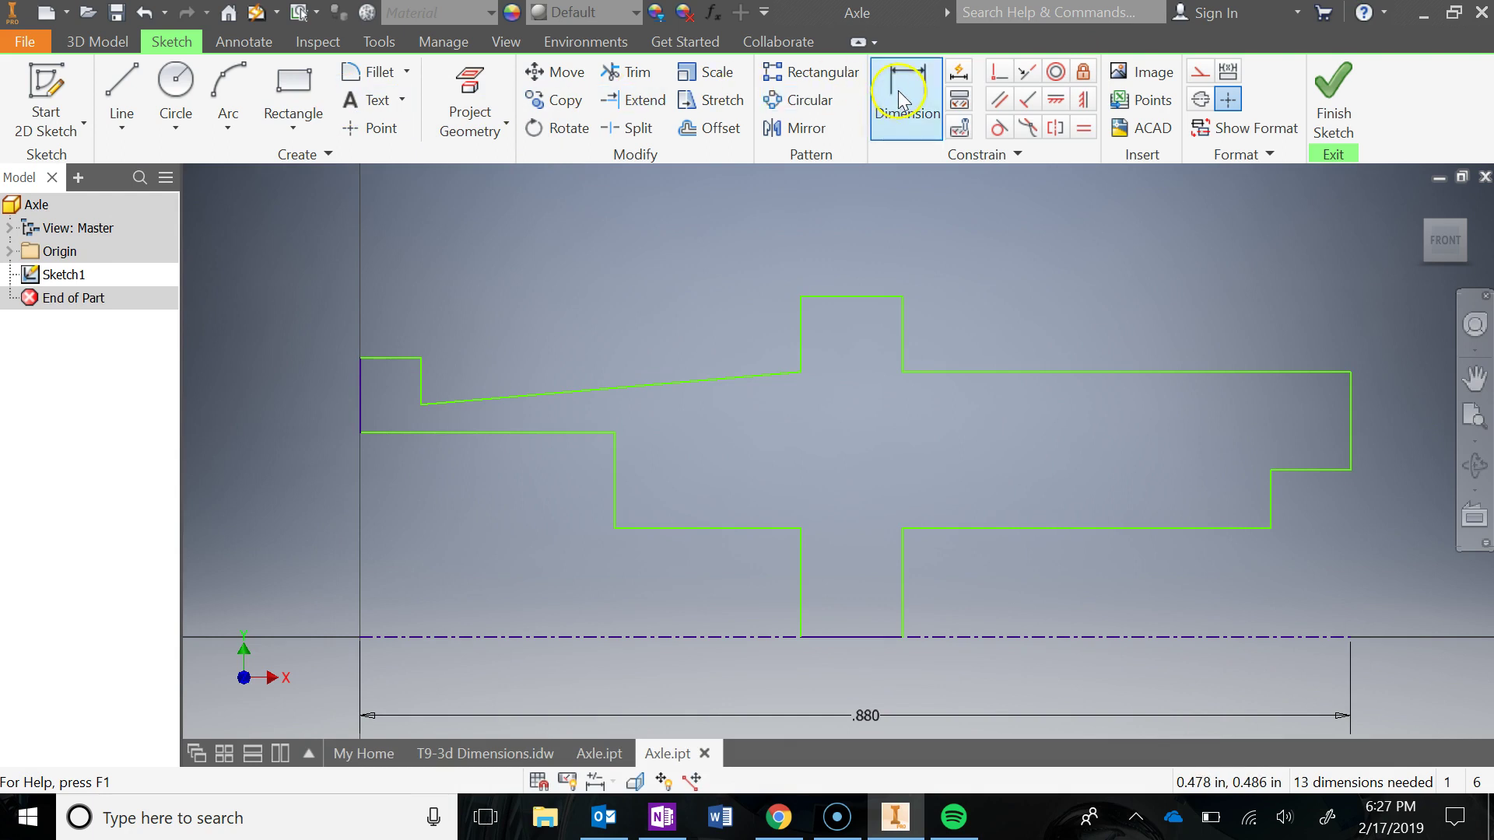
{"action": "left_click", "coordinate": [363, 393]}
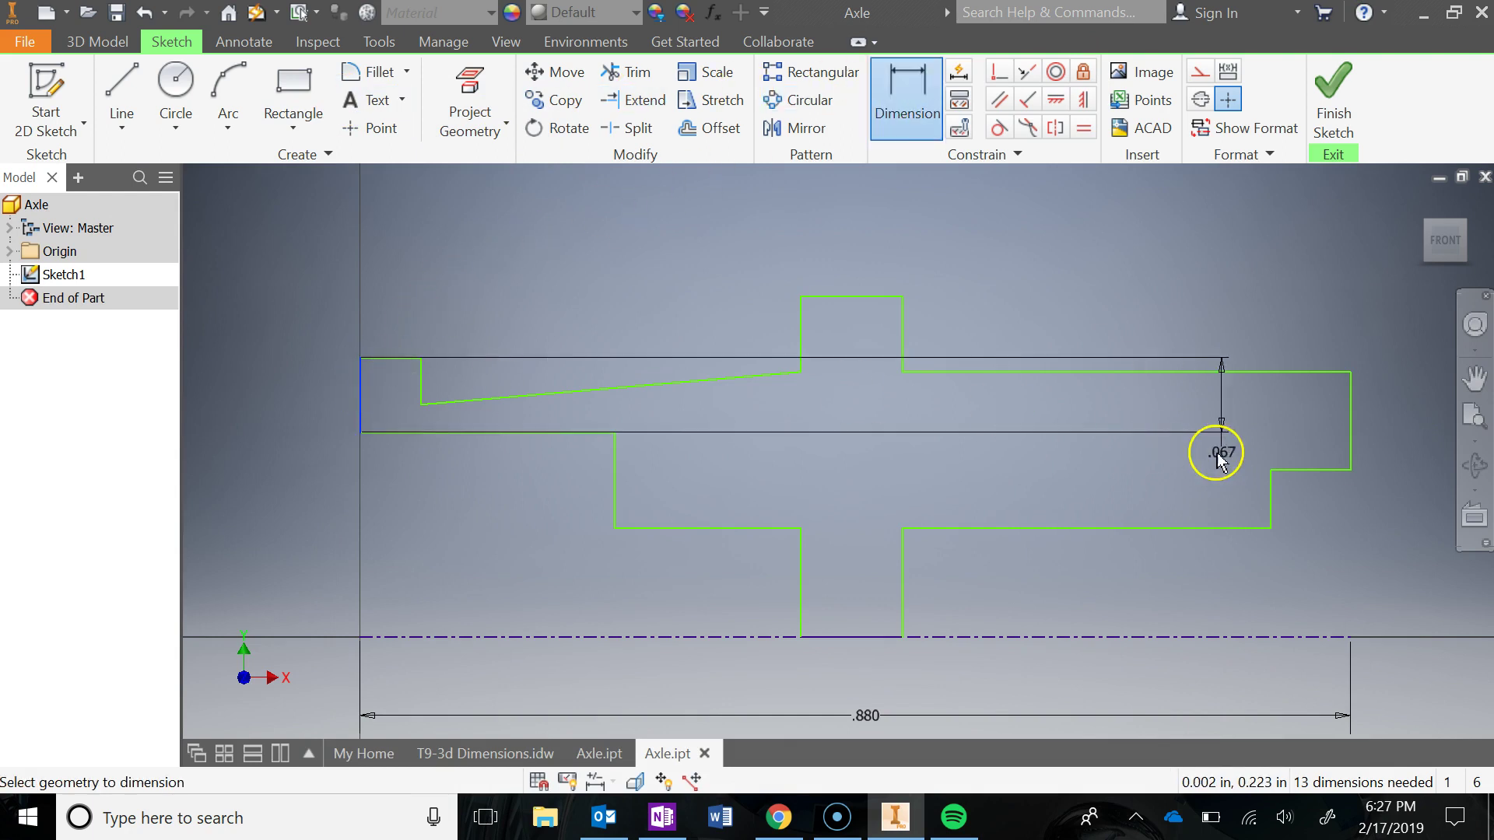
{"action": "left_click", "coordinate": [1350, 447]}
{"action": "middle_click_drag", "start_coordinate": [1066, 233], "coordinate": [1040, 333]}
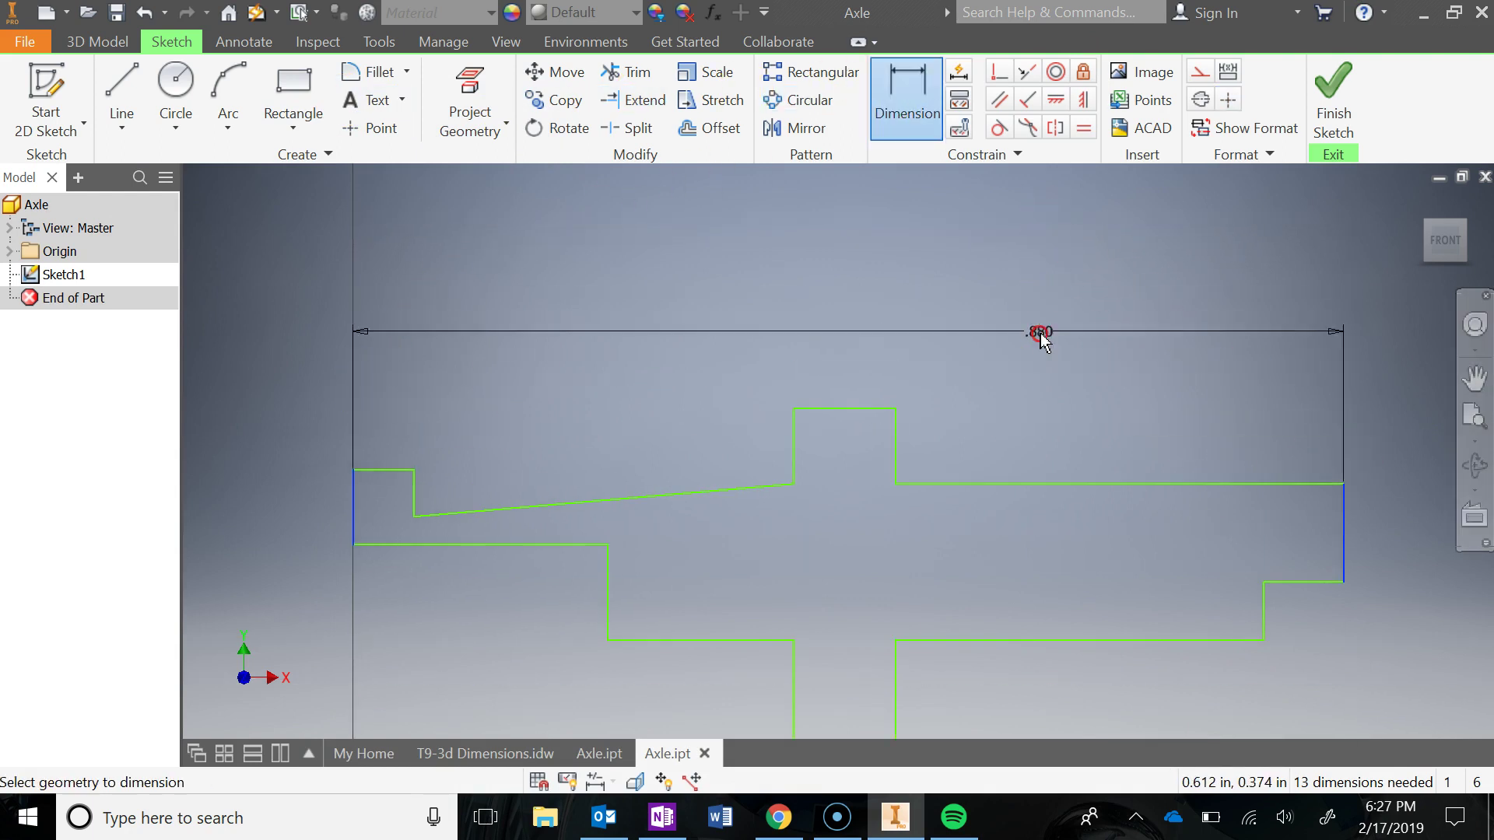
{"action": "left_click", "coordinate": [867, 241]}
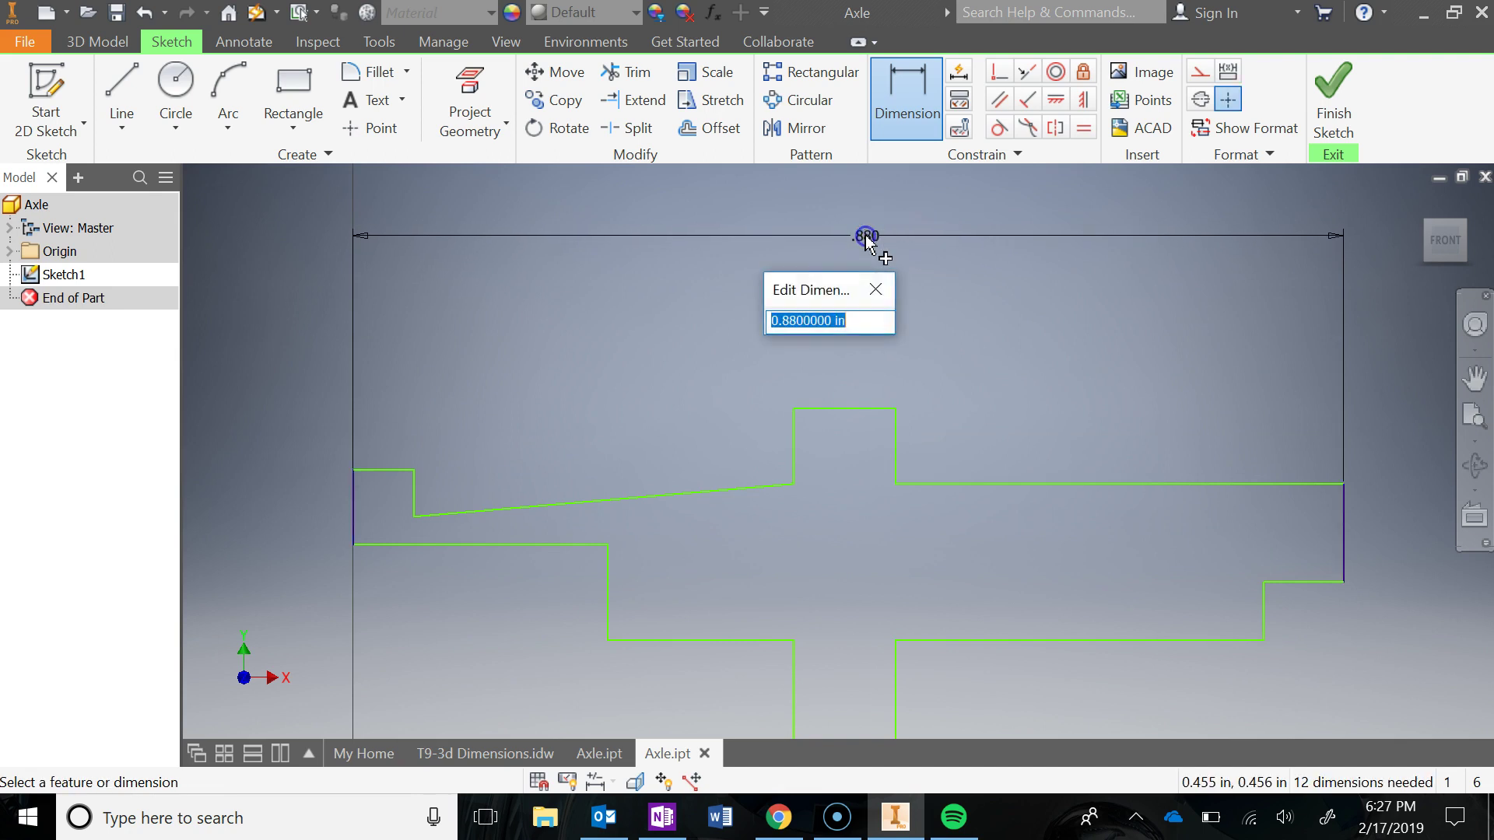
{"action": "left_click", "coordinate": [882, 294]}
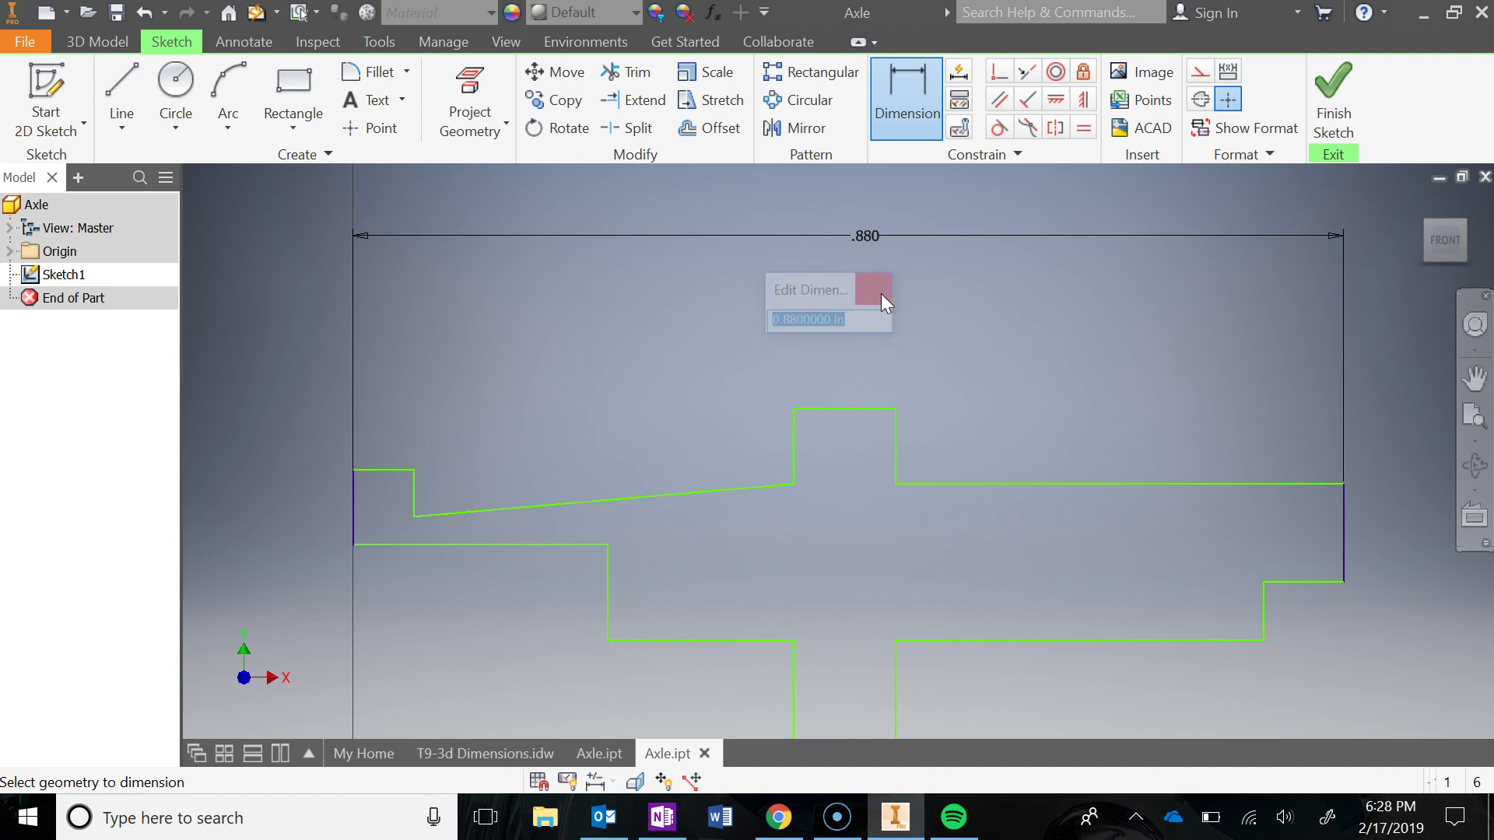
- Check the lip width on the OneNote axle drawing and dimension the left lip's top edge to .05 in
{"action": "scroll", "coordinate": [974, 347], "scroll_direction": "down", "scroll_amount": 5}
{"action": "scroll", "coordinate": [976, 381], "scroll_direction": "up", "scroll_amount": 5}
{"action": "middle_click_drag", "start_coordinate": [973, 384], "coordinate": [850, 360]}
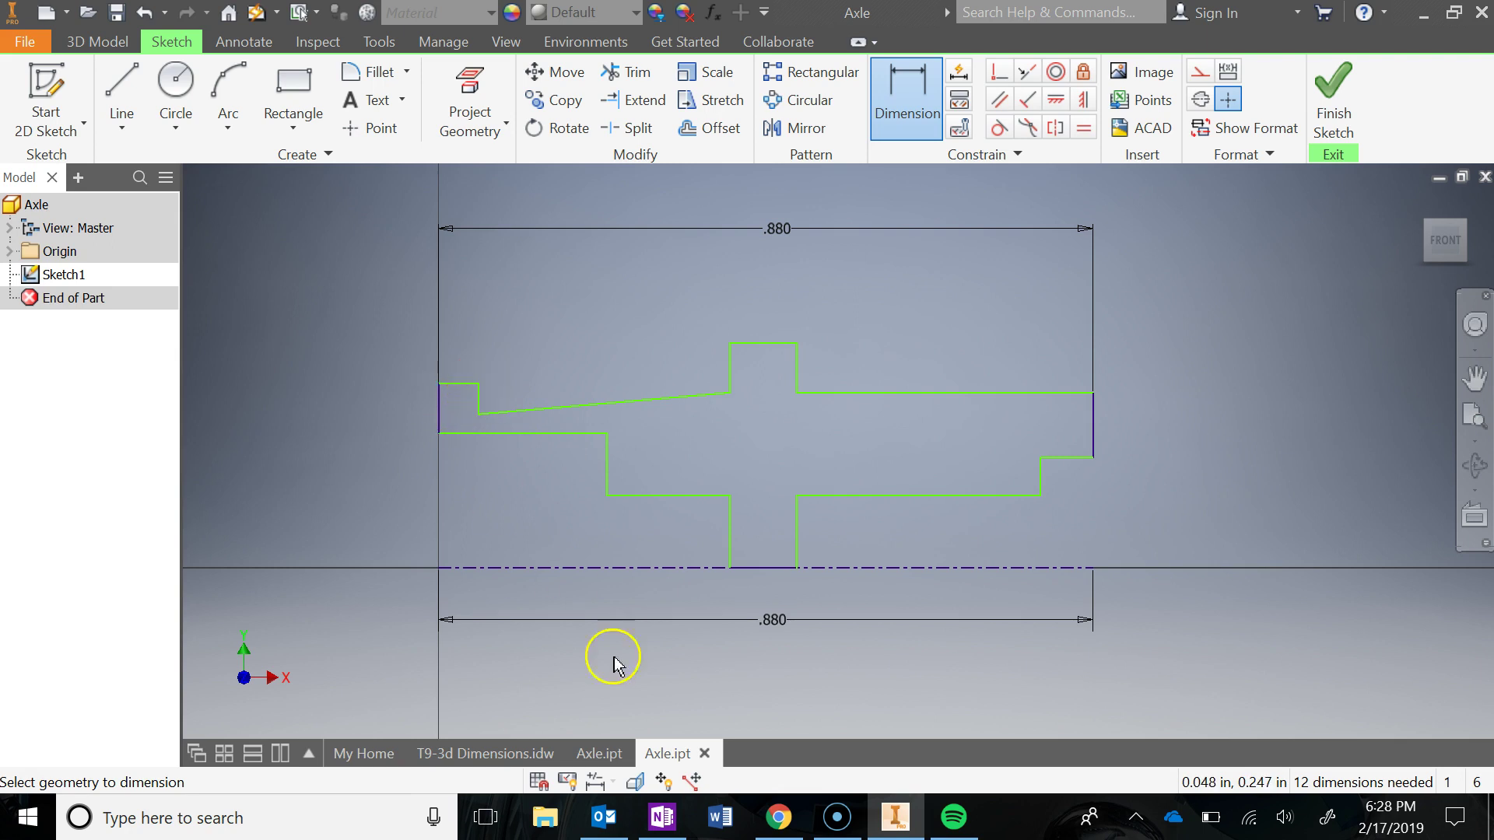
{"action": "left_click", "coordinate": [662, 817]}
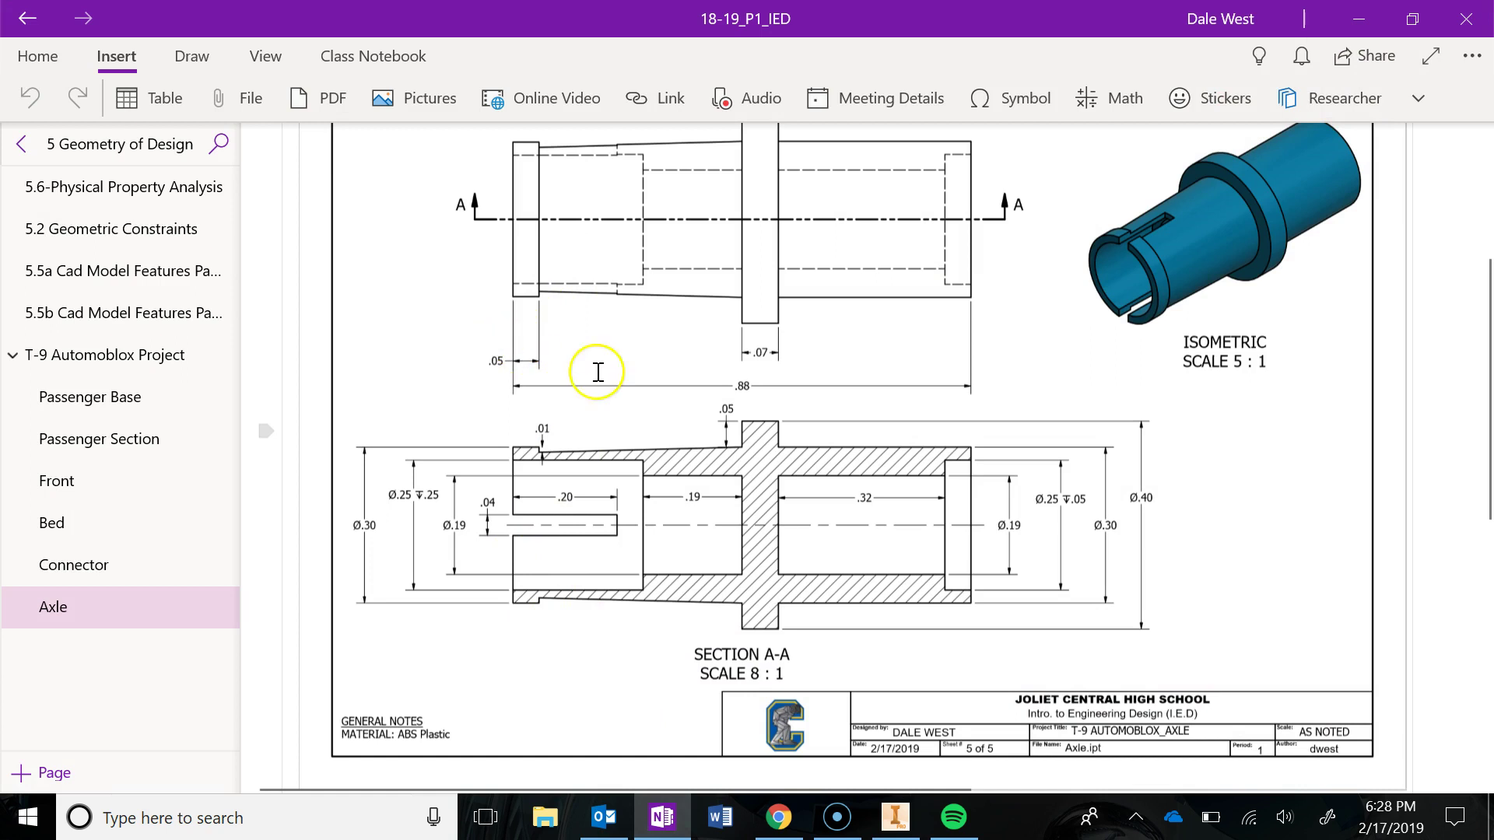
{"action": "left_click", "coordinate": [895, 817]}
{"action": "scroll", "coordinate": [448, 380], "scroll_direction": "up", "scroll_amount": 3}
{"action": "left_click", "coordinate": [453, 369]}
{"action": "scroll", "coordinate": [457, 362], "scroll_direction": "down", "scroll_amount": 3}
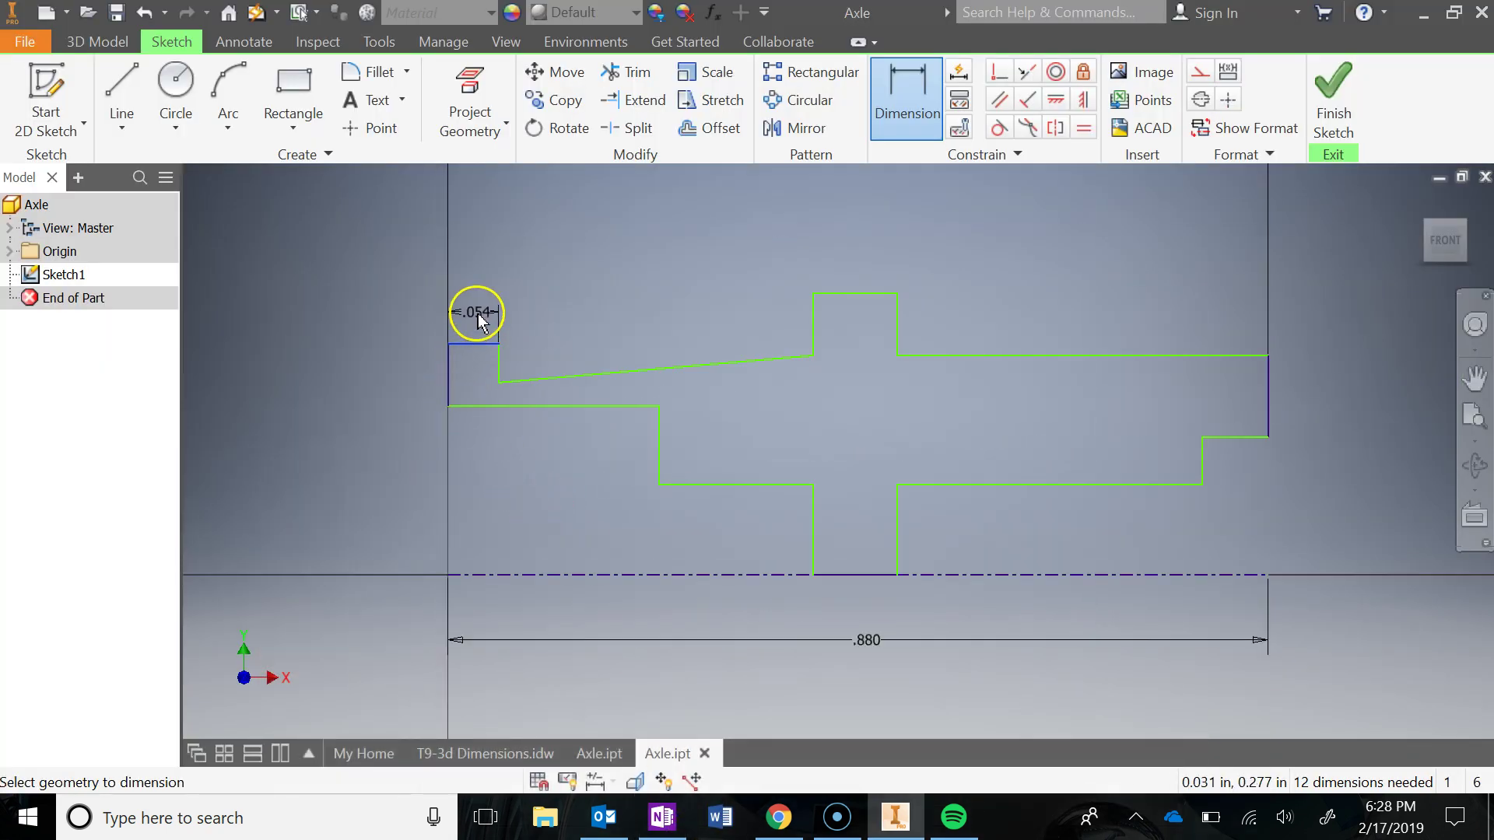
{"action": "left_click", "coordinate": [477, 311]}
{"action": "type", "text": "."}
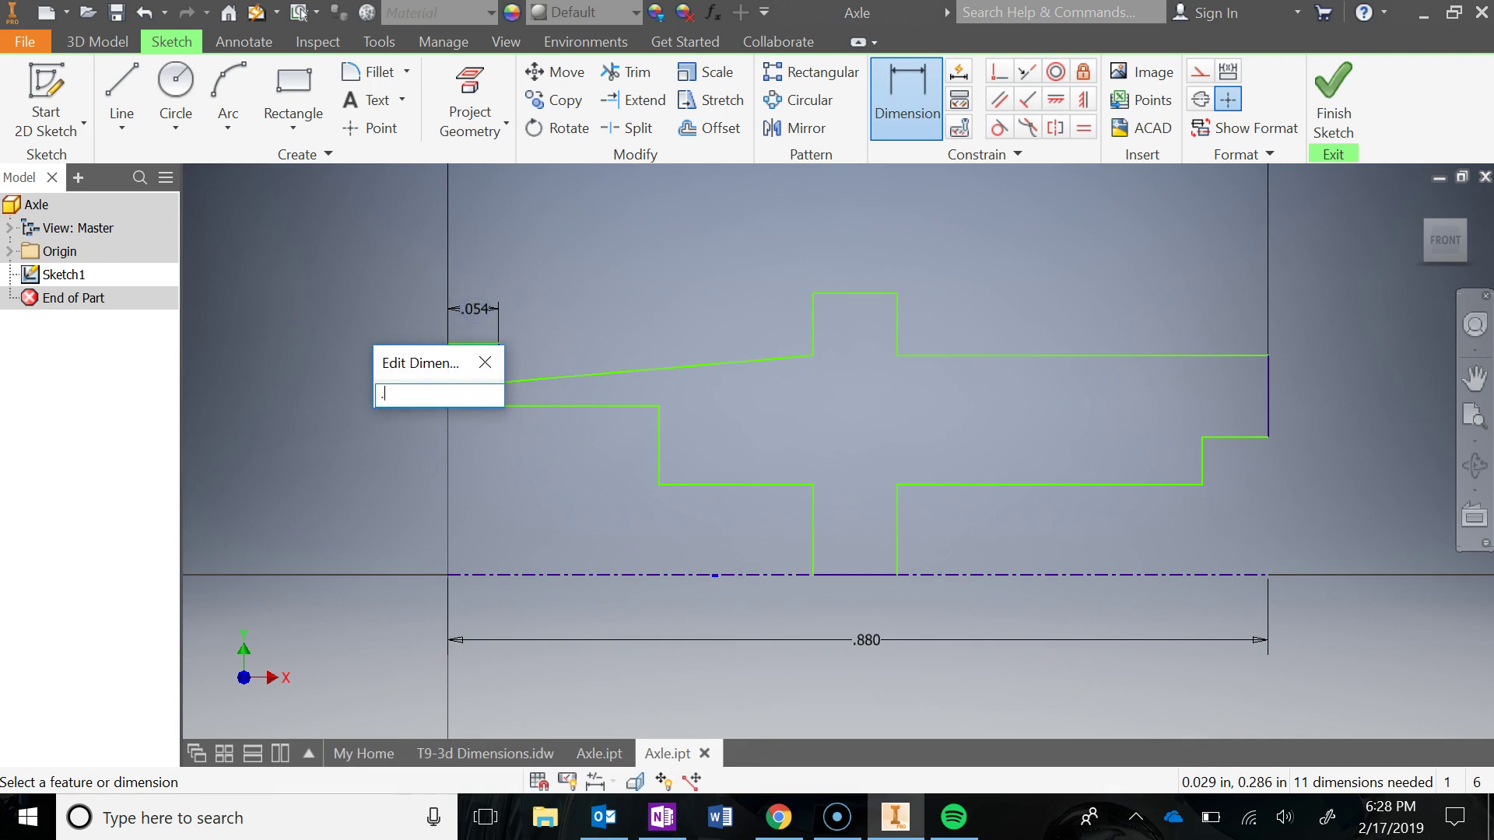
{"action": "type", "text": "05"}
{"action": "key", "text": "Return"}
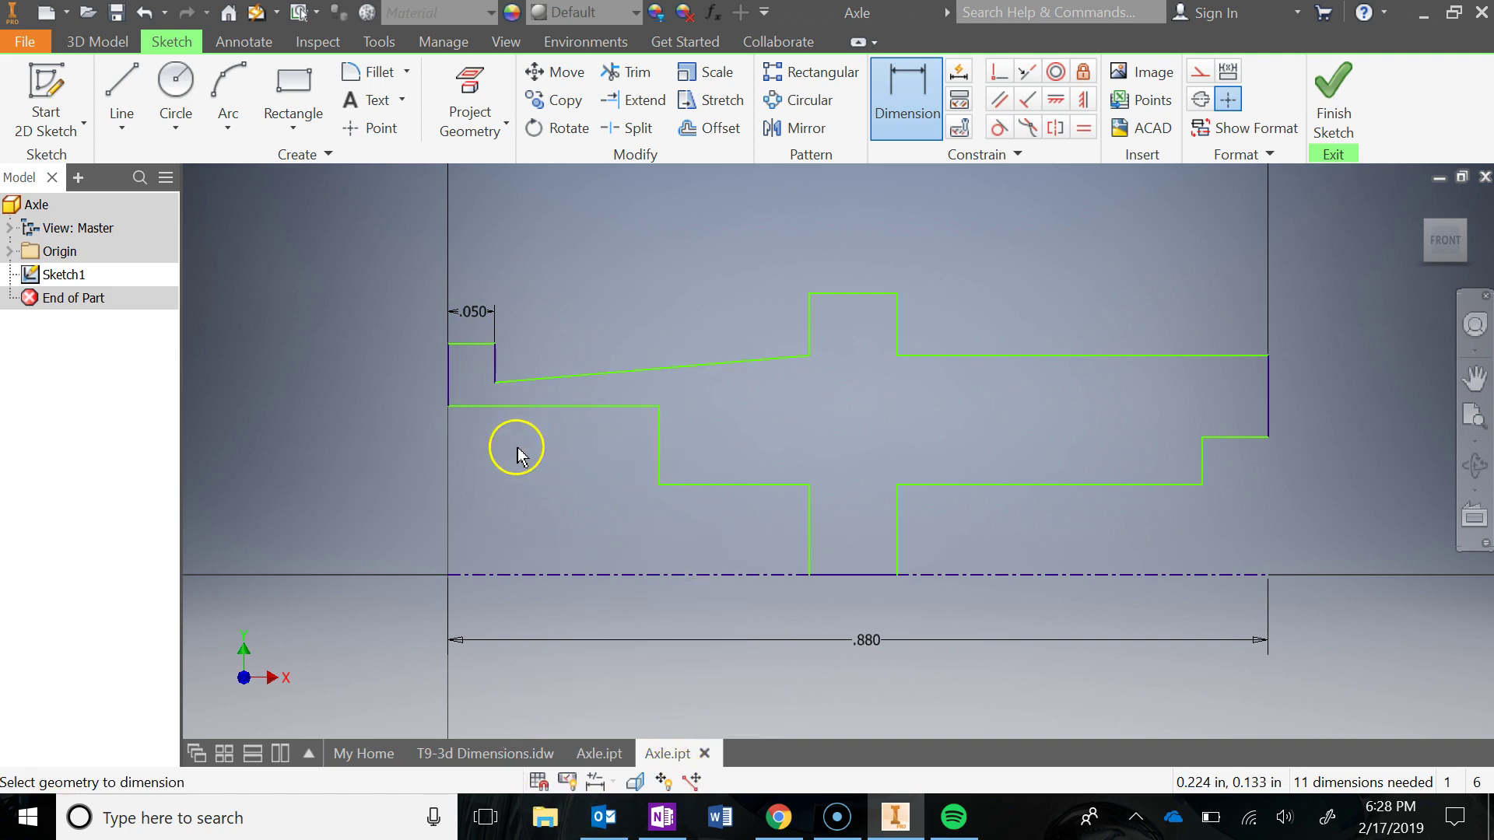
- Dimension the left bore's depth from the end edge to the bore step as .25 in
{"action": "left_click", "coordinate": [659, 444]}
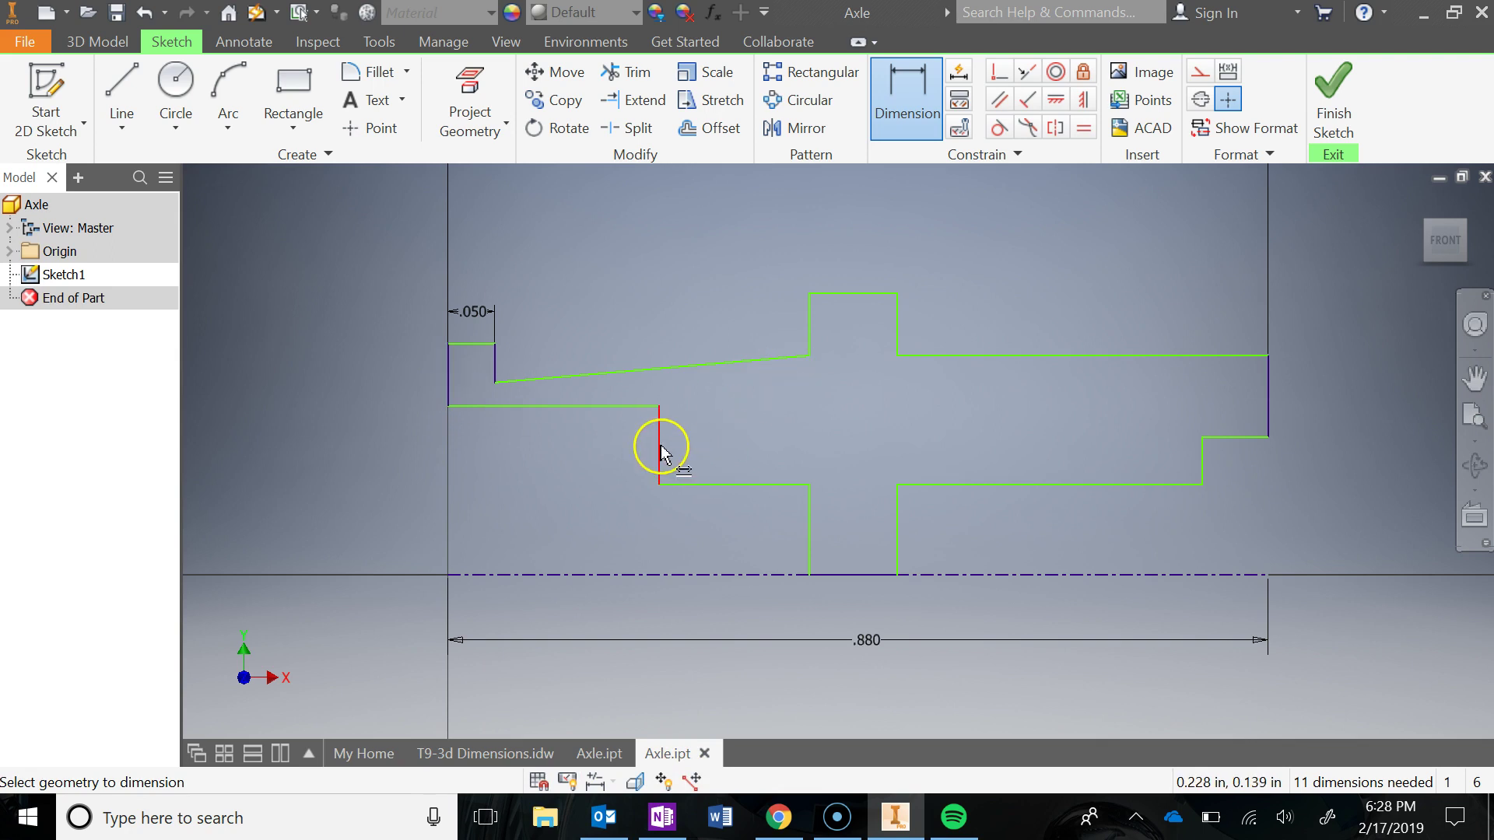
{"action": "left_click", "coordinate": [447, 360]}
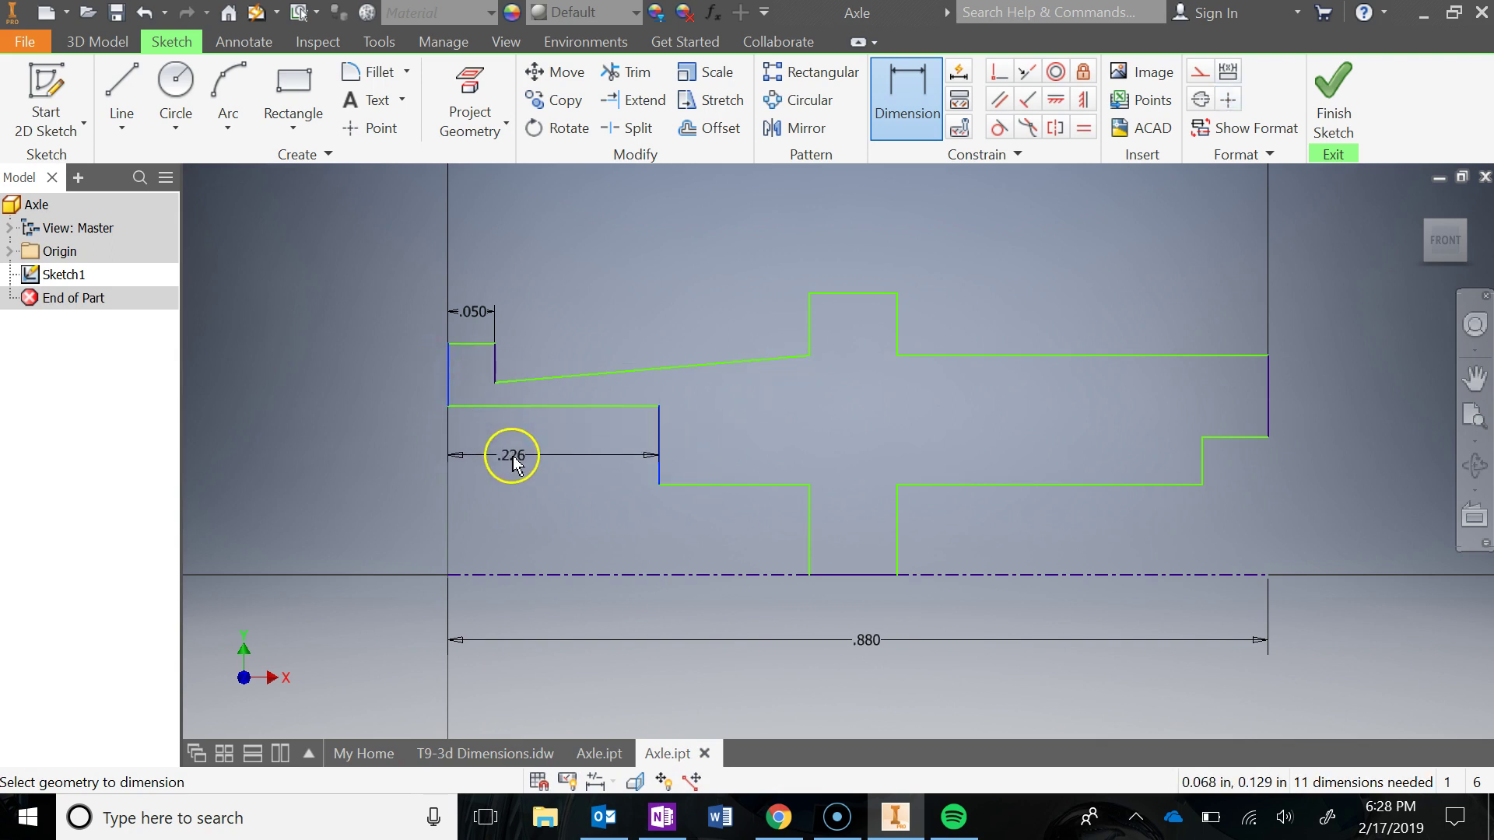
{"action": "left_click", "coordinate": [513, 458]}
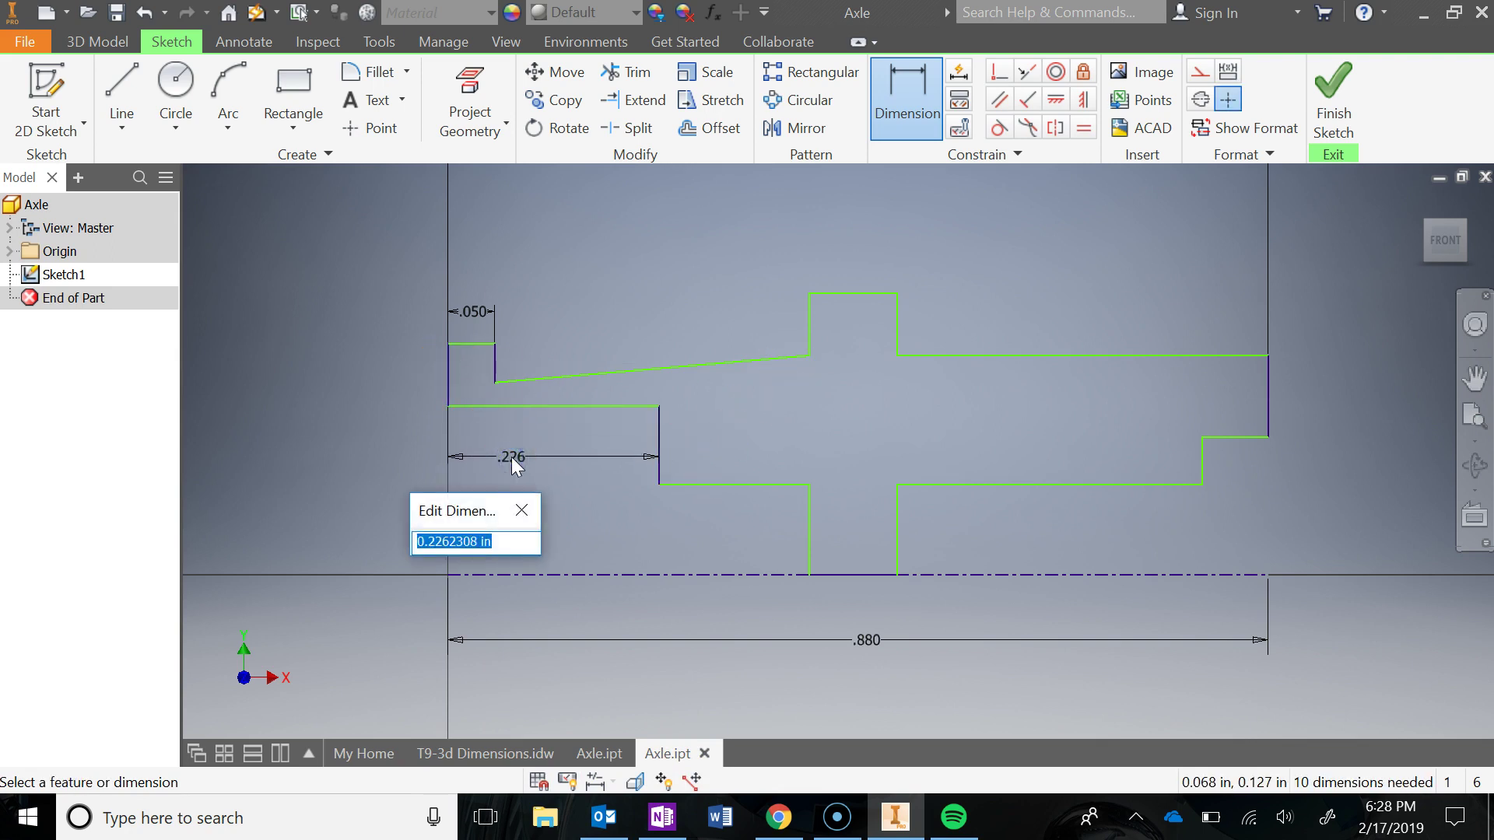
{"action": "type", "text": ".25"}
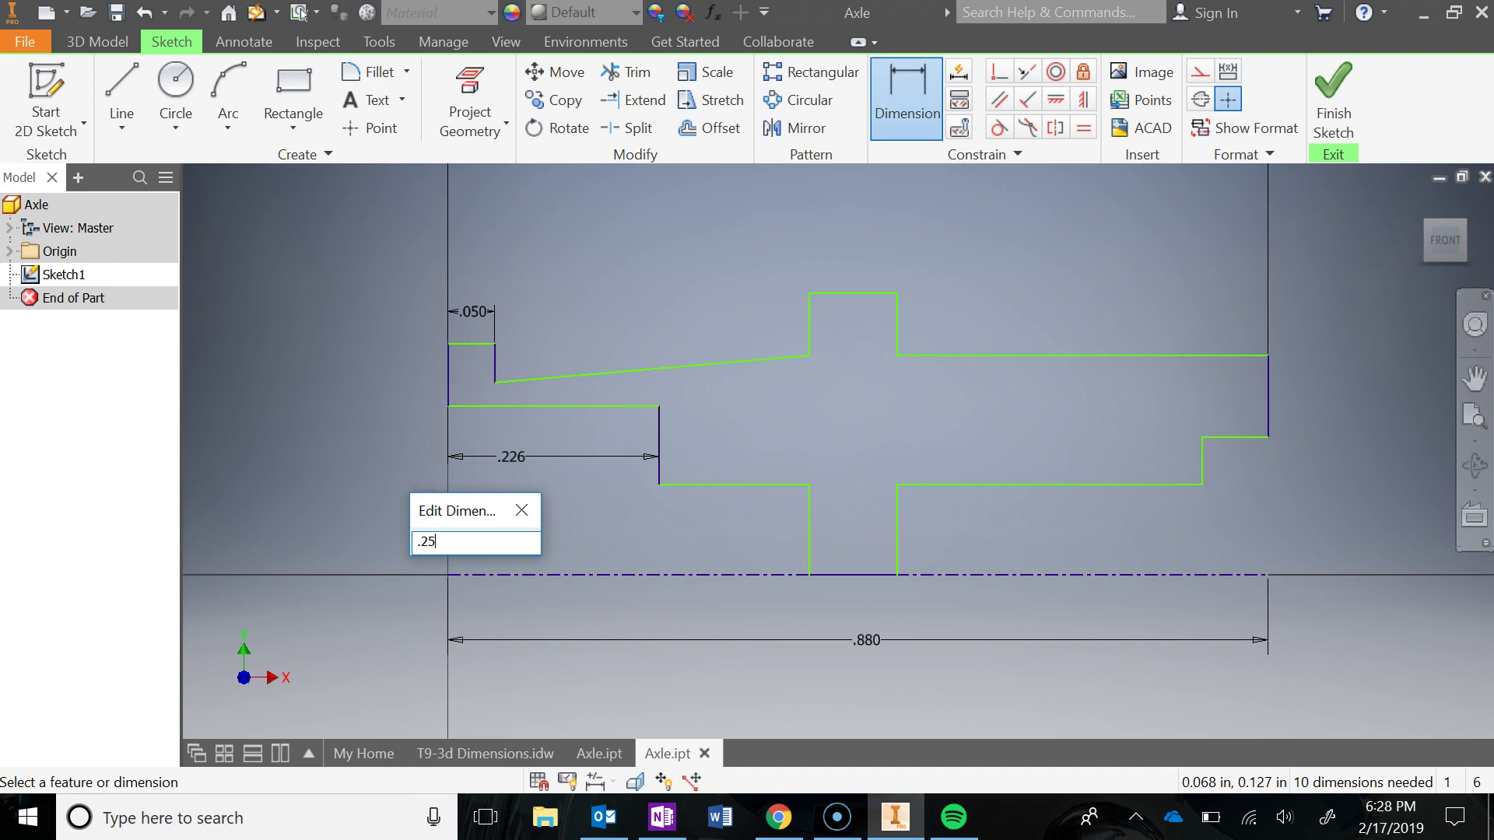
{"action": "key", "text": "Return"}
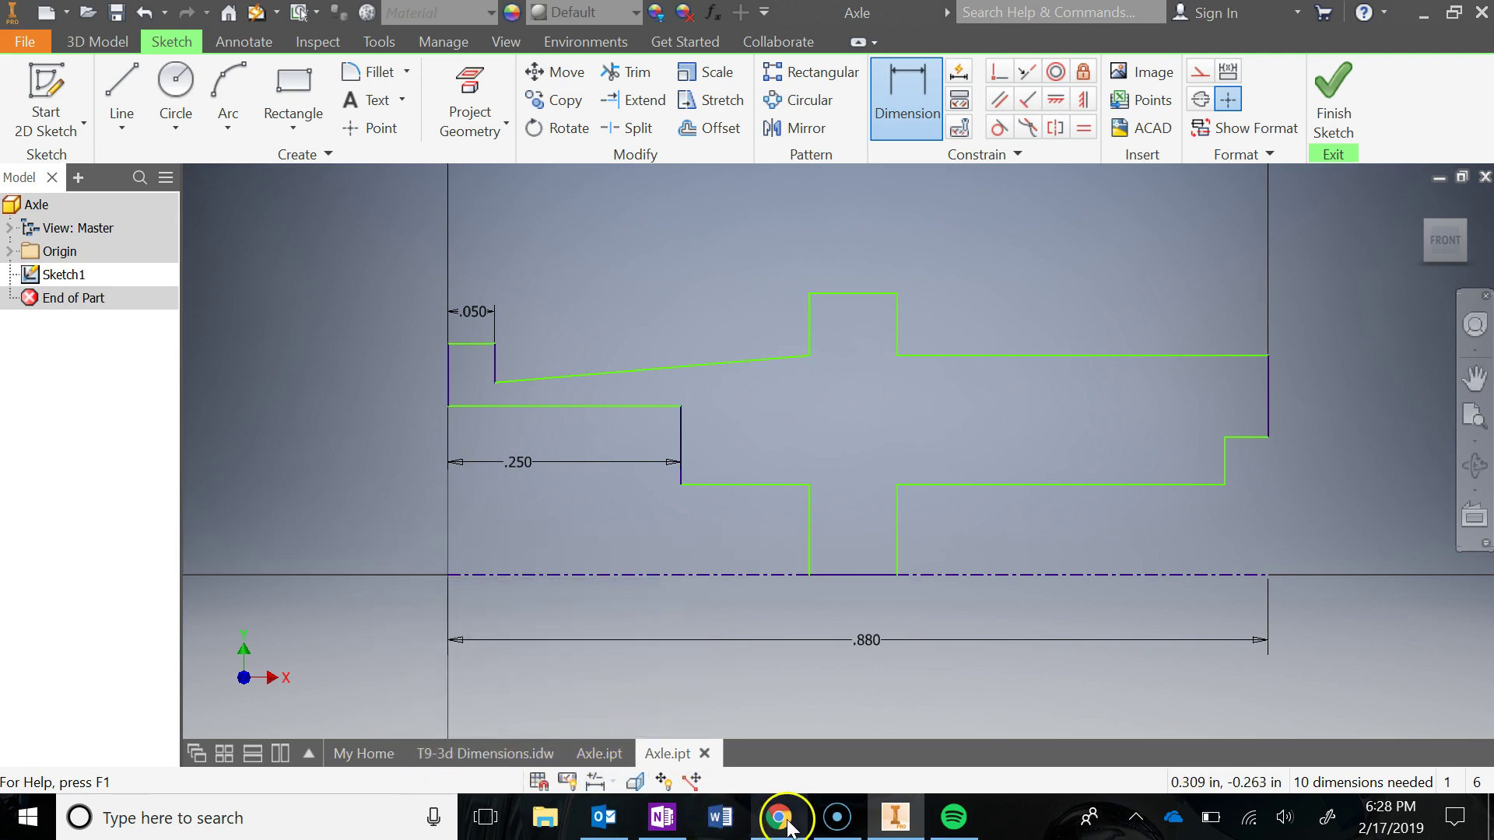
- Check the axle drawing in OneNote and dimension the inner bore edge between the left bore step and the collar as .19 in
{"action": "left_click", "coordinate": [663, 817]}
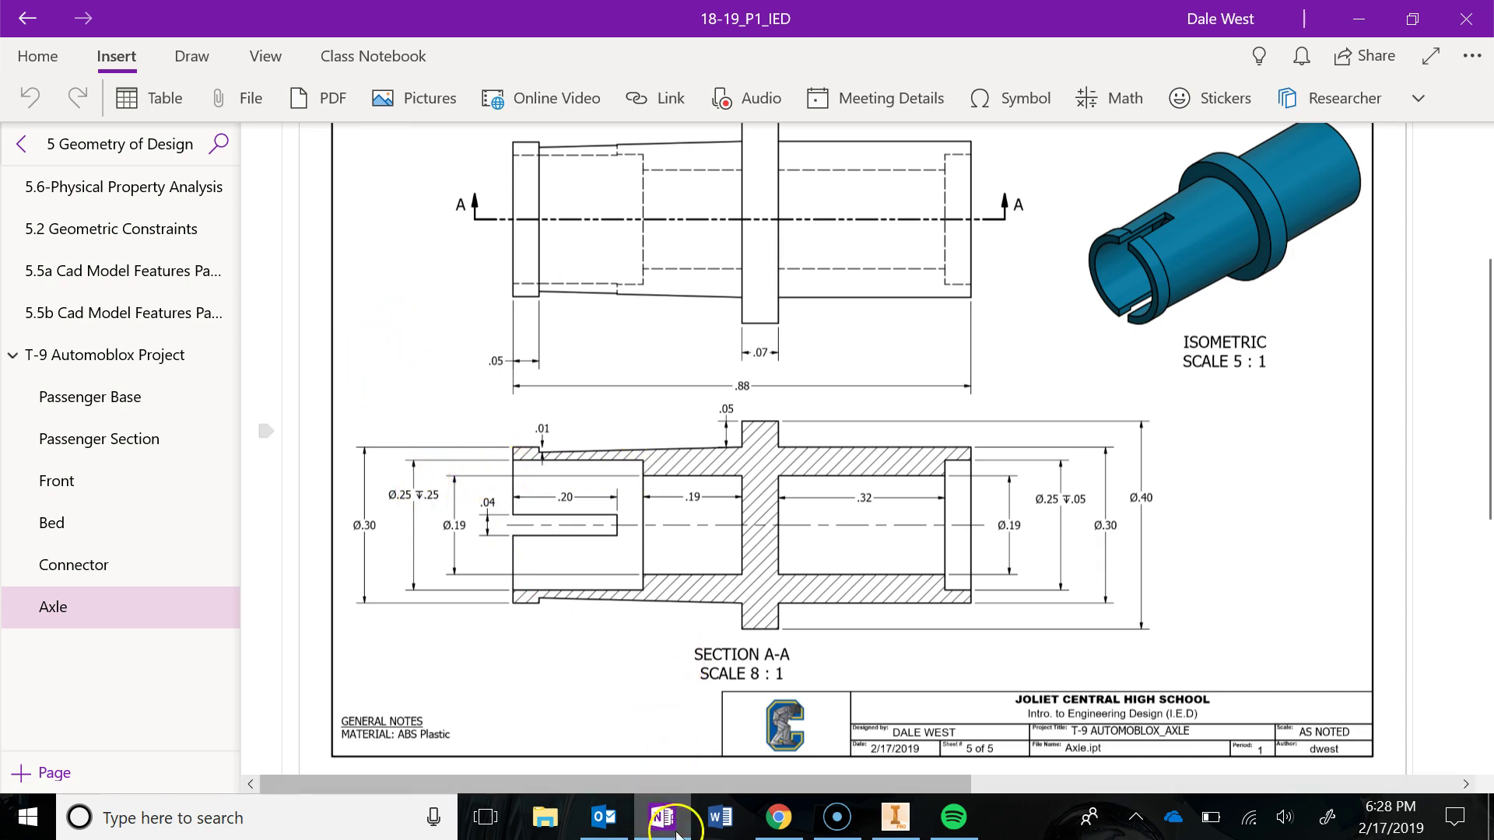
{"action": "left_click", "coordinate": [889, 823]}
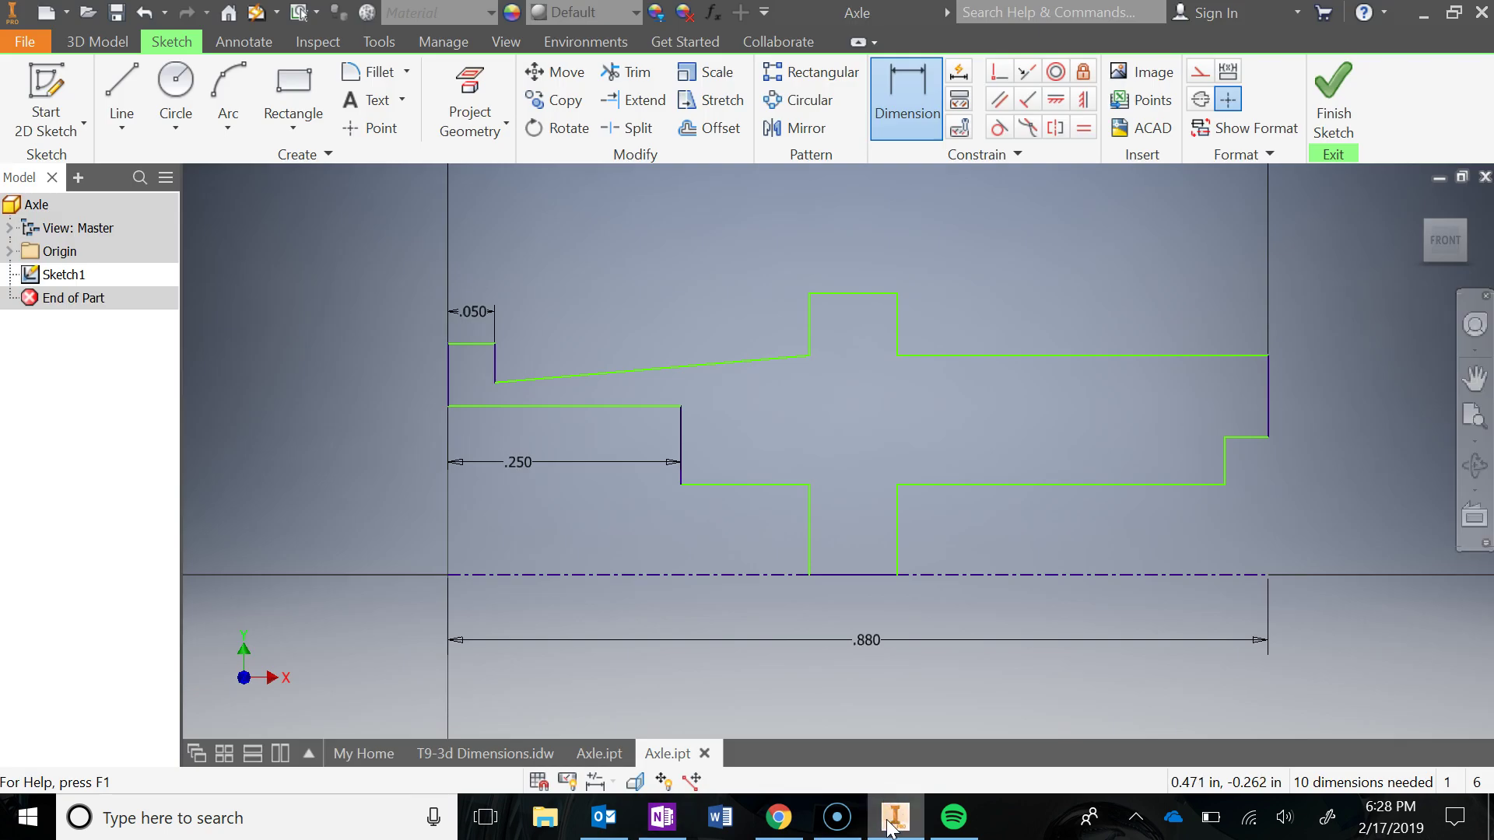
{"action": "left_click", "coordinate": [726, 485]}
{"action": "left_click", "coordinate": [726, 521]}
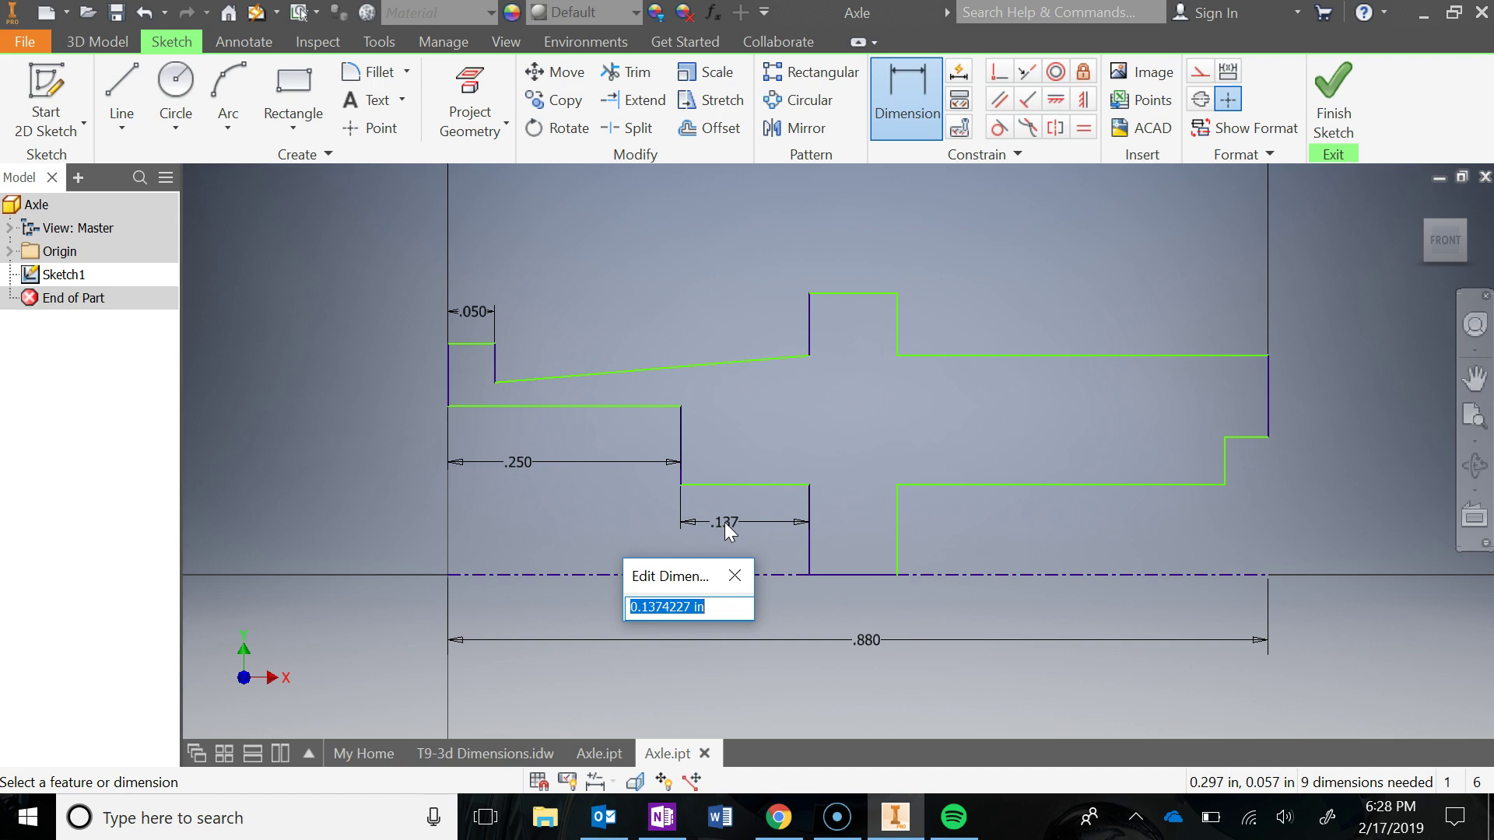
{"action": "type", "text": ".19"}
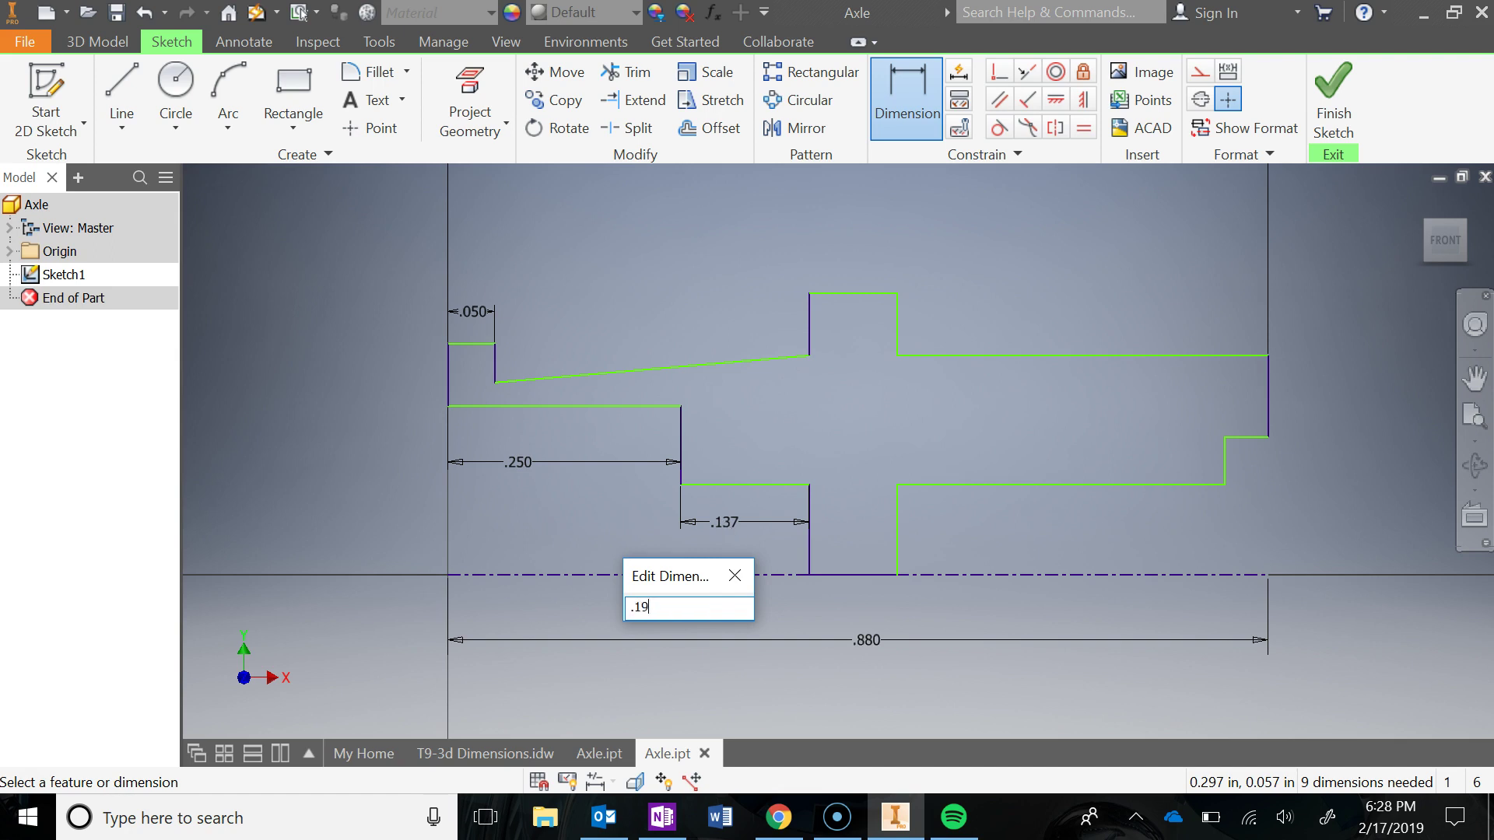
{"action": "key", "text": "Return"}
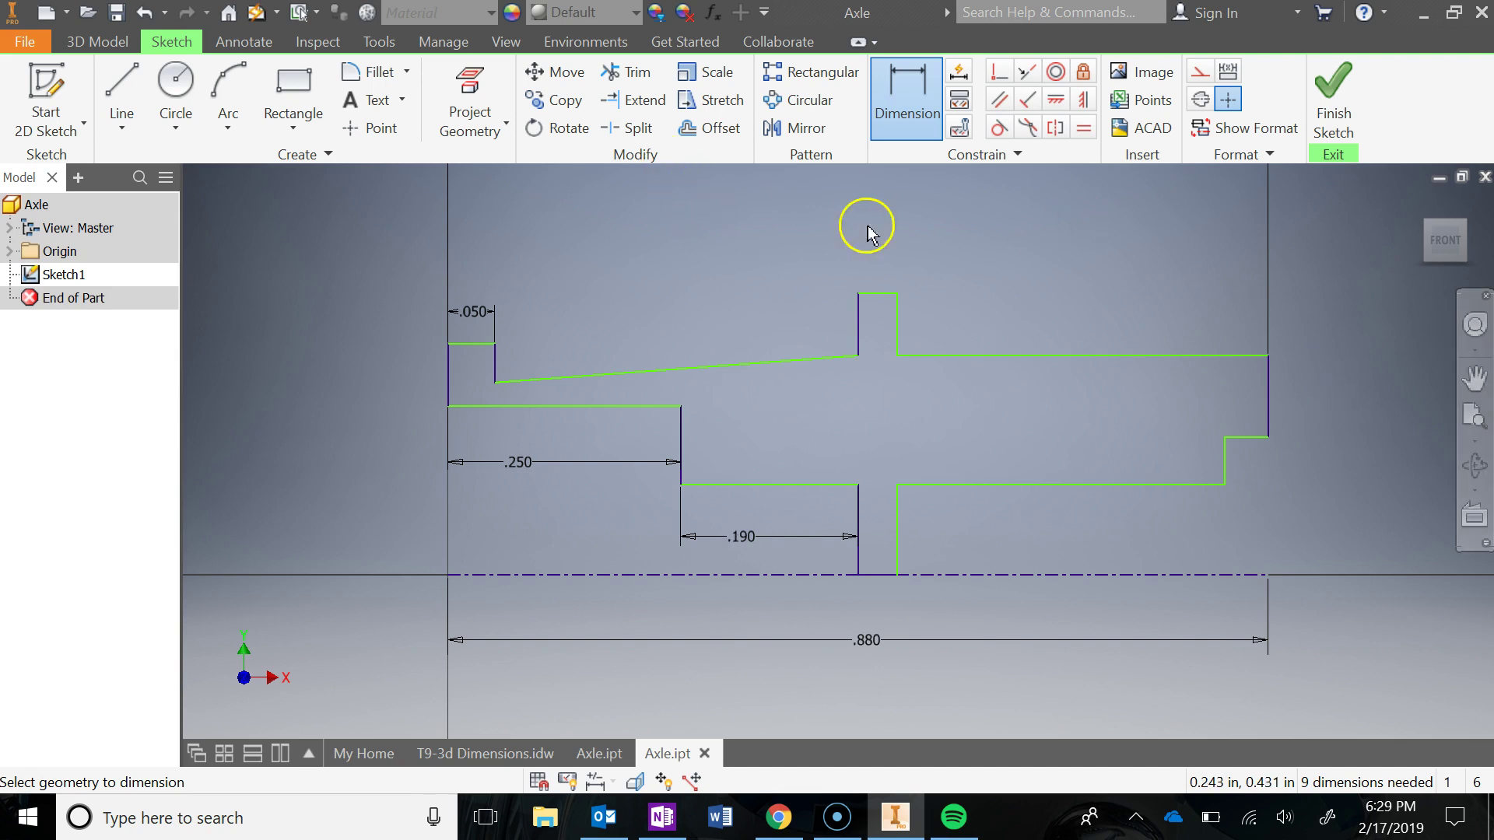
- Dimension the collar's top edge, check its width on the OneNote axle drawing, and set it to .07 in
{"action": "left_click", "coordinate": [877, 303]}
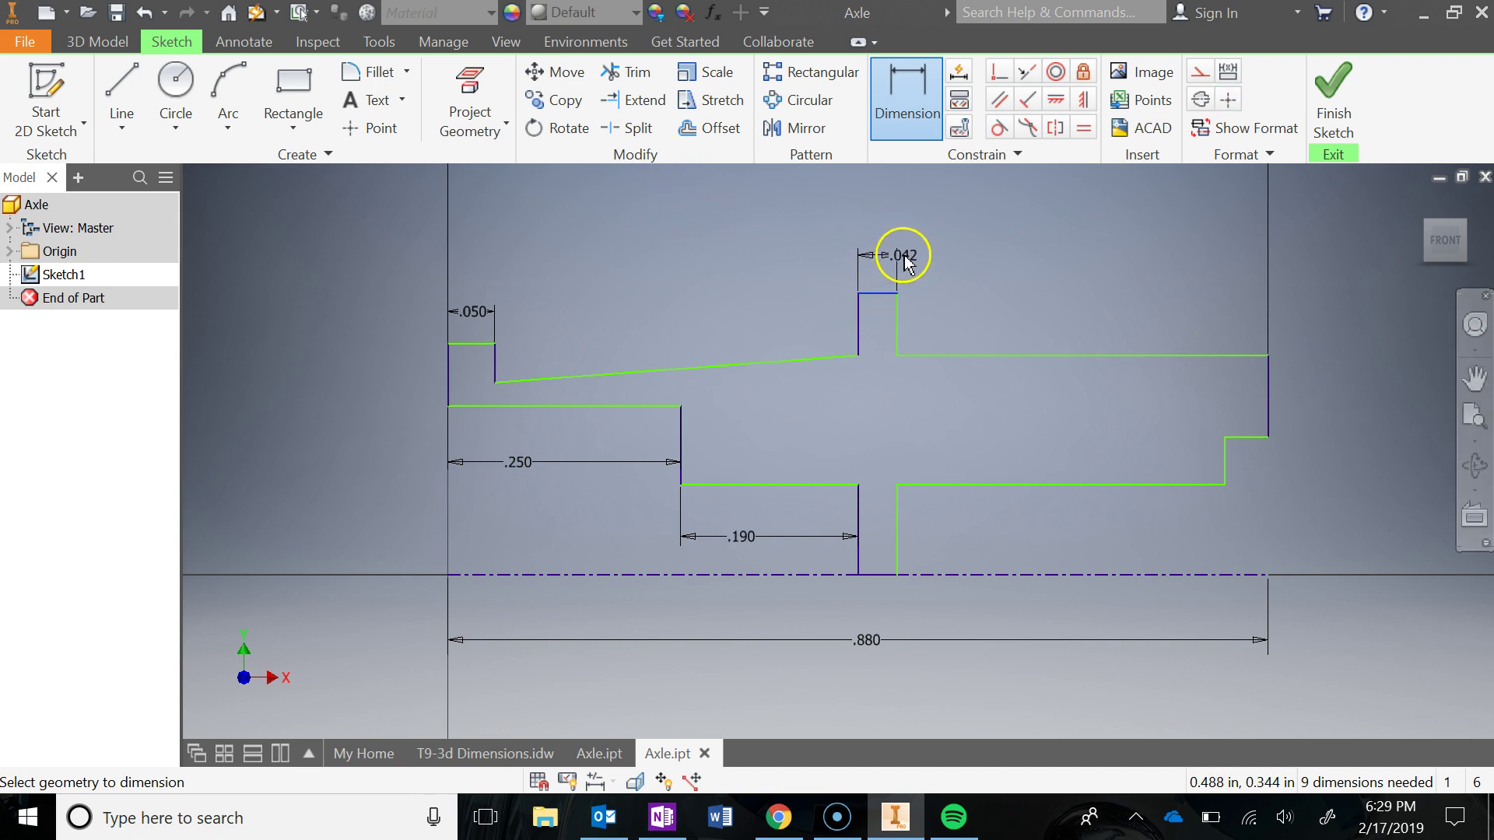
{"action": "left_click", "coordinate": [930, 269]}
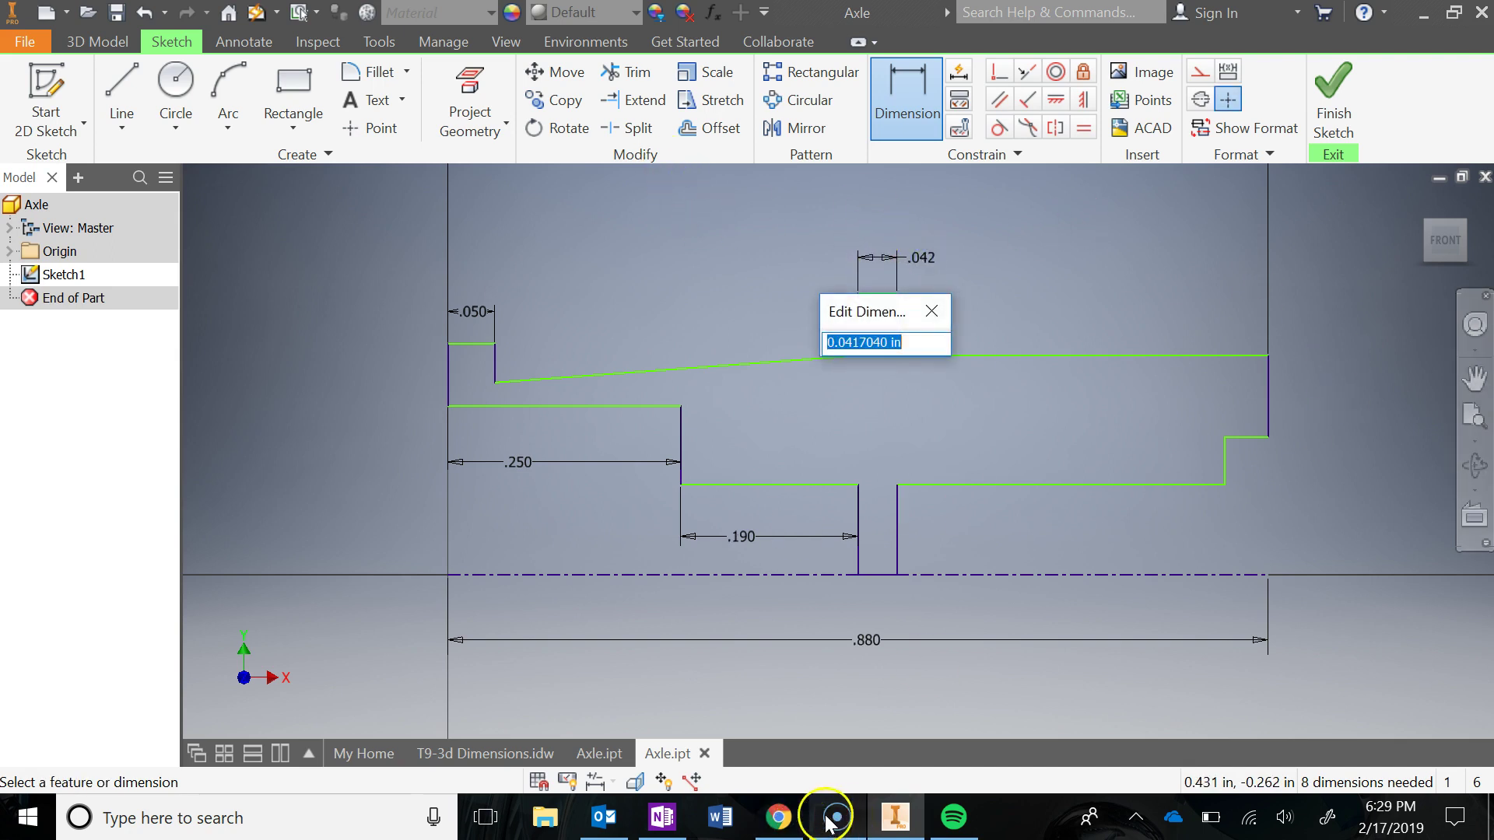
{"action": "left_click", "coordinate": [667, 826]}
{"action": "left_click", "coordinate": [753, 337]}
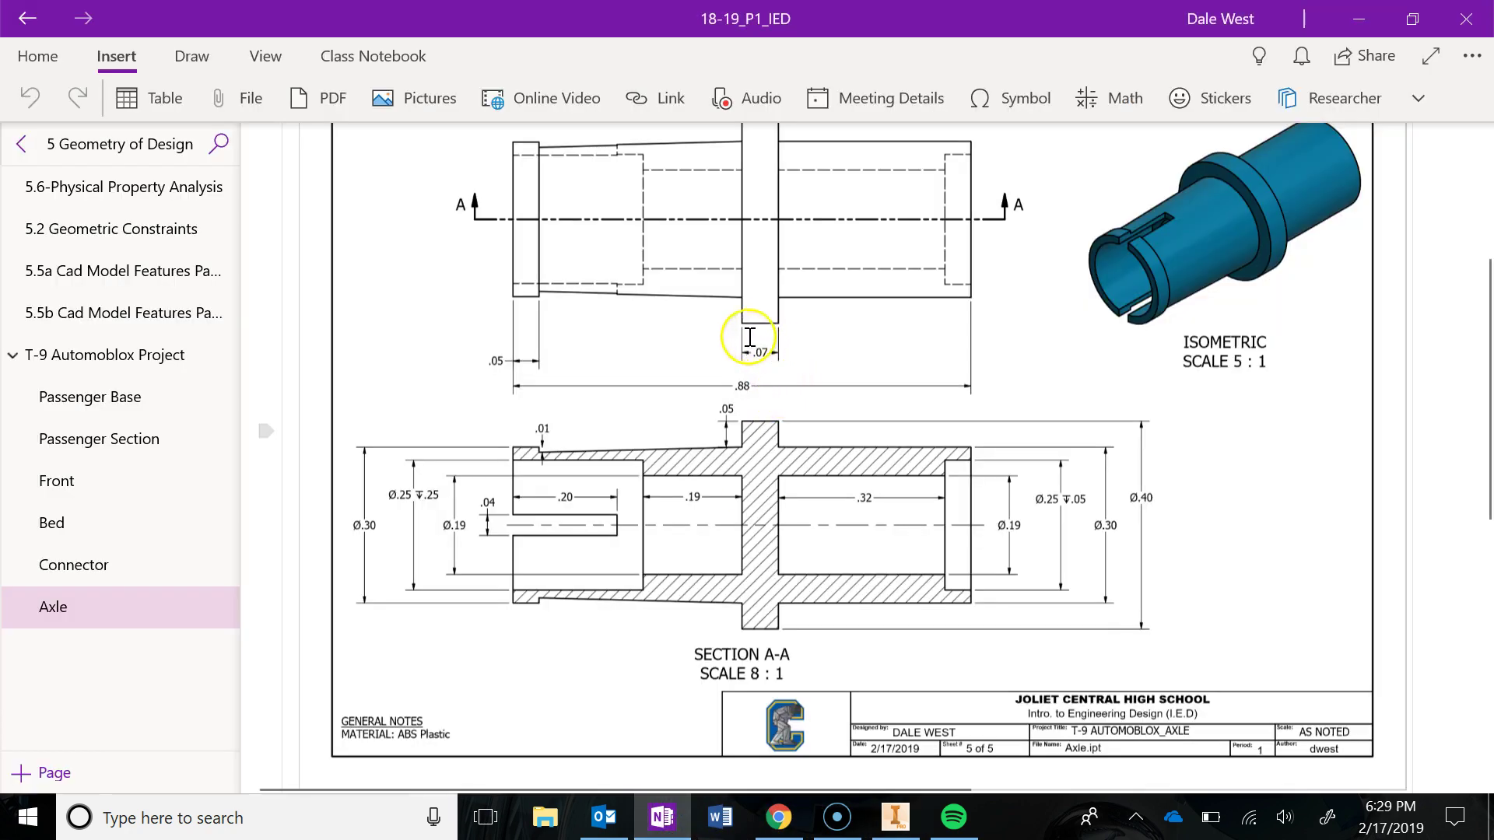
{"action": "left_click", "coordinate": [894, 817]}
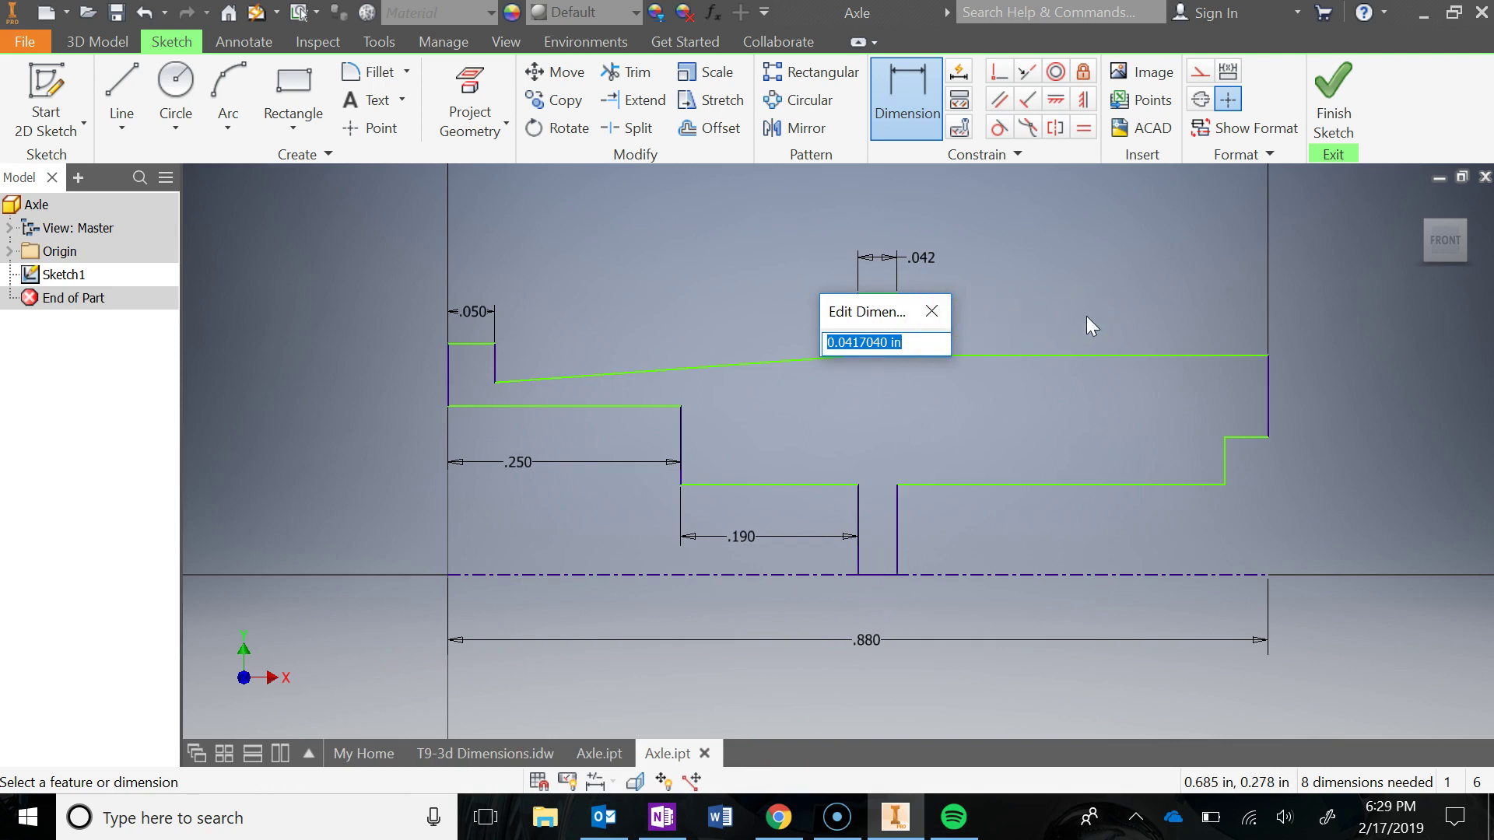
{"action": "type", "text": ".07"}
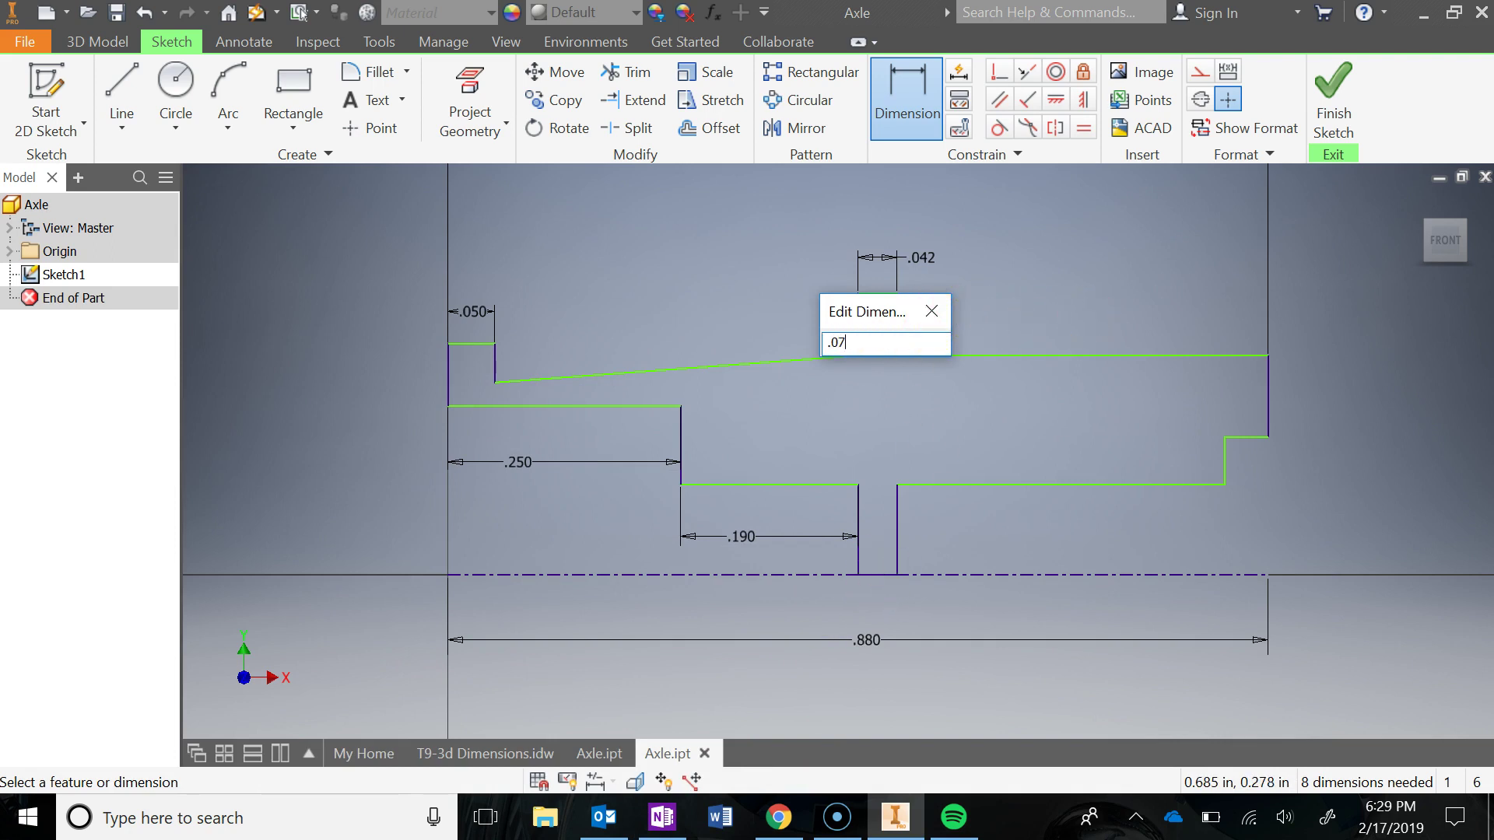
{"action": "key", "text": "Return"}
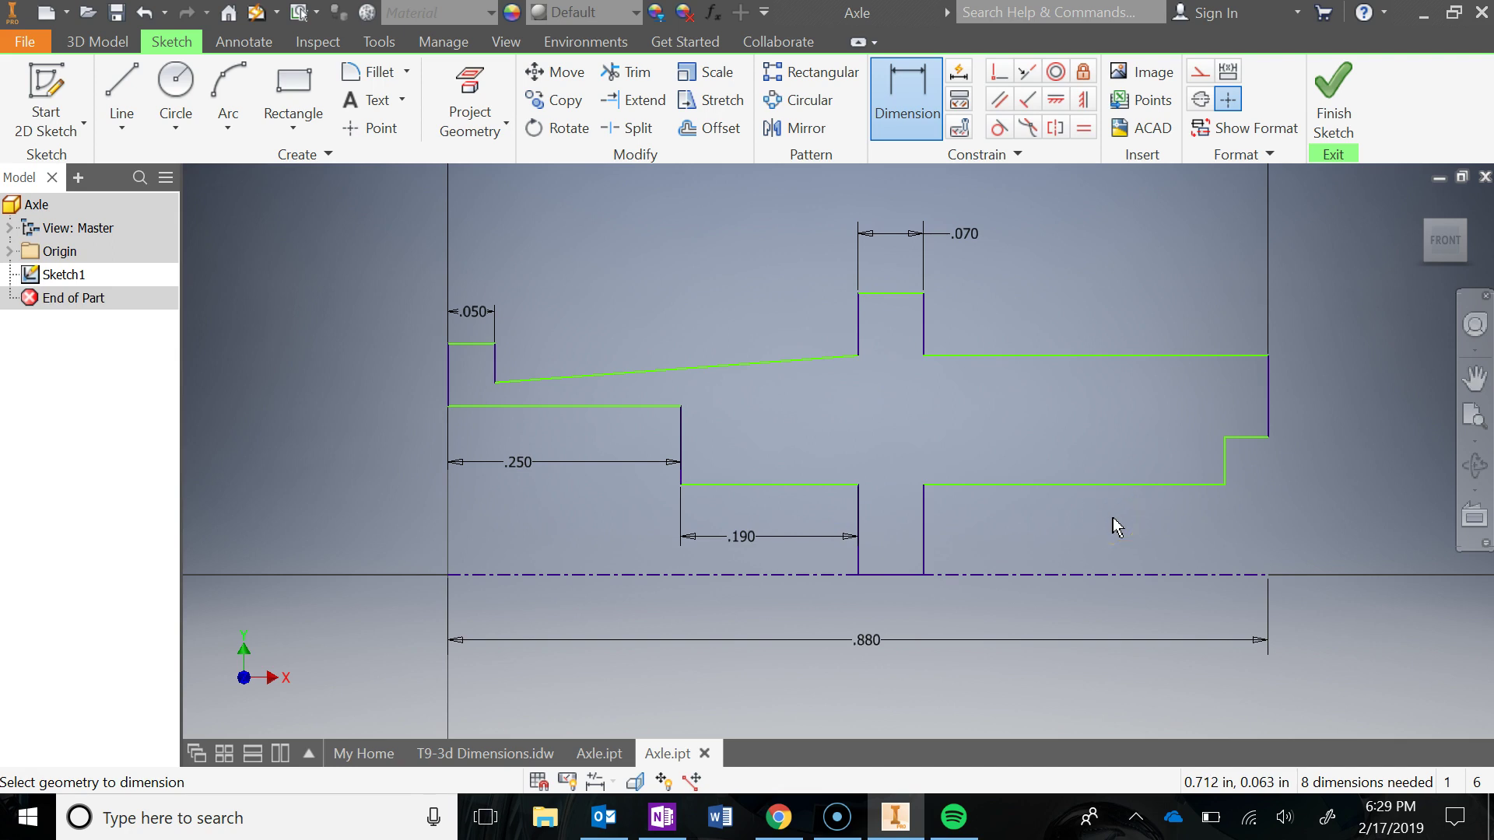
- Dimension the right inner bore's length from the collar's right side to the bore step as .32 in
{"action": "left_click", "coordinate": [923, 532]}
{"action": "left_click", "coordinate": [1226, 472]}
{"action": "left_click", "coordinate": [1045, 520]}
{"action": "type", "text": "."}
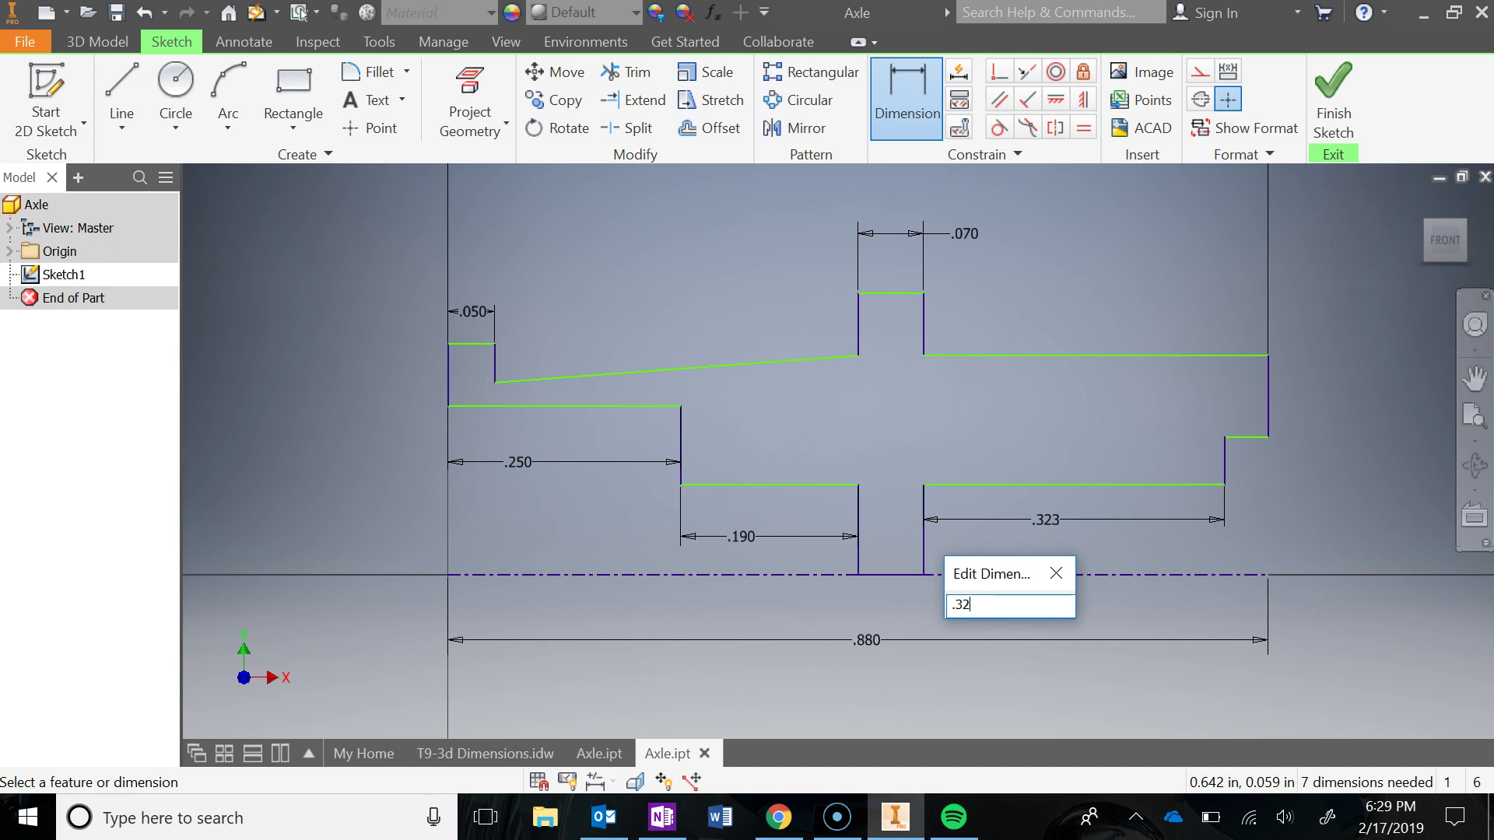
{"action": "type", "text": "32"}
{"action": "key", "text": "Return"}
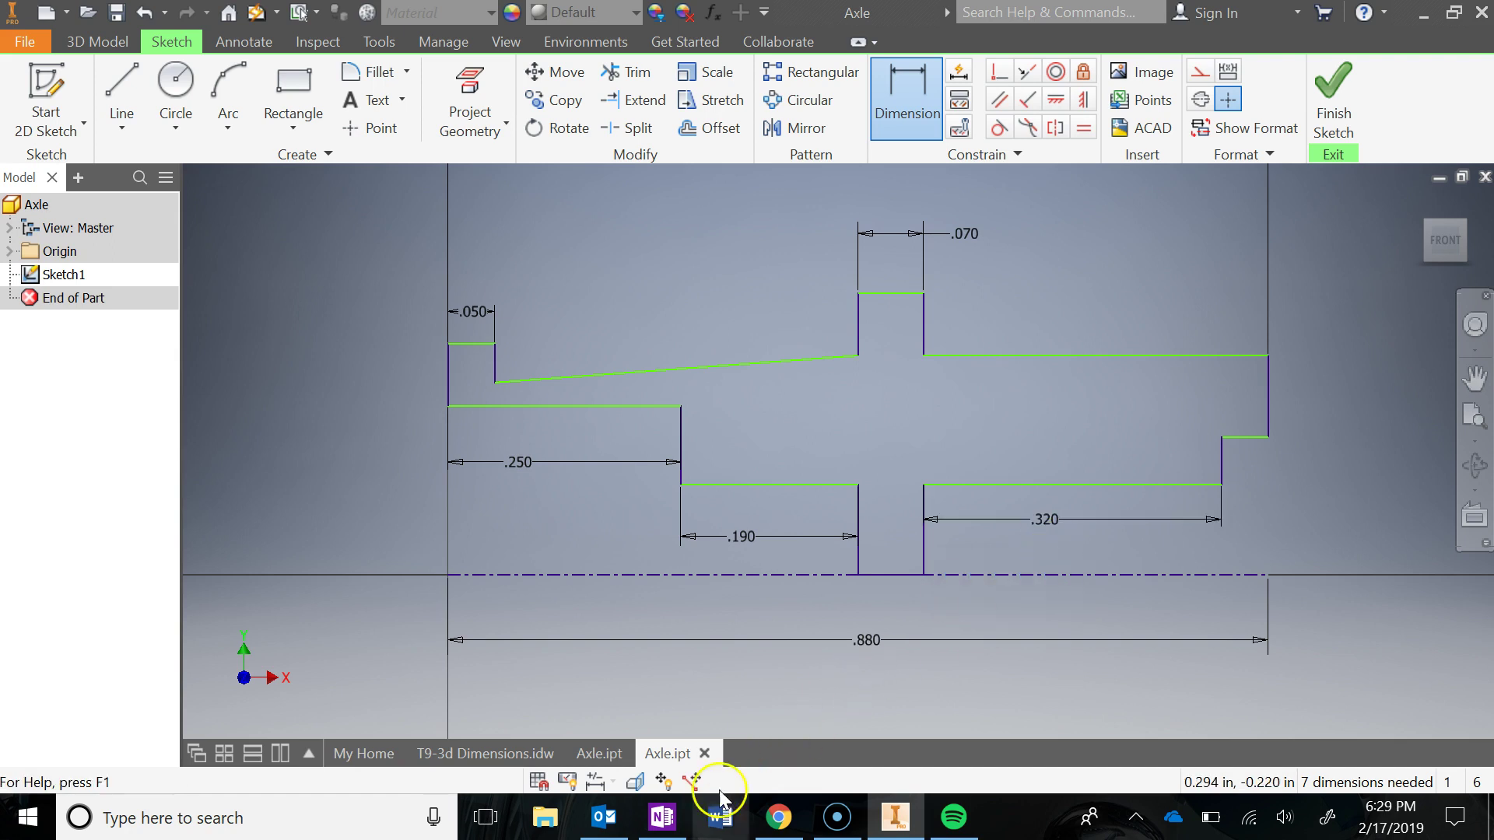
- Check the OneNote axle drawing, try a driven dimension on the short bore edge at the profile's right end, and undo it
{"action": "left_click", "coordinate": [662, 817]}
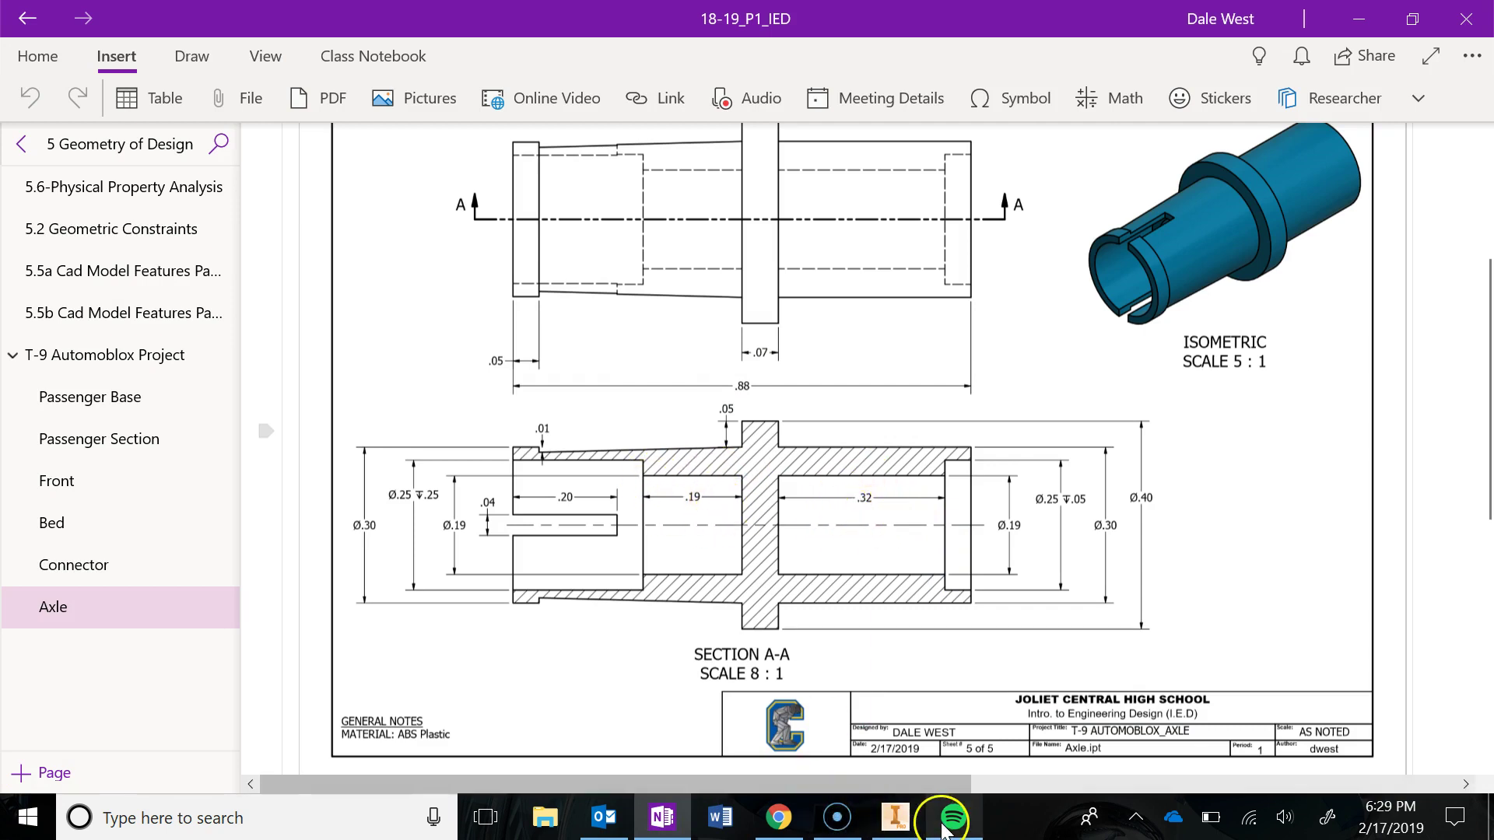
{"action": "left_click", "coordinate": [662, 821]}
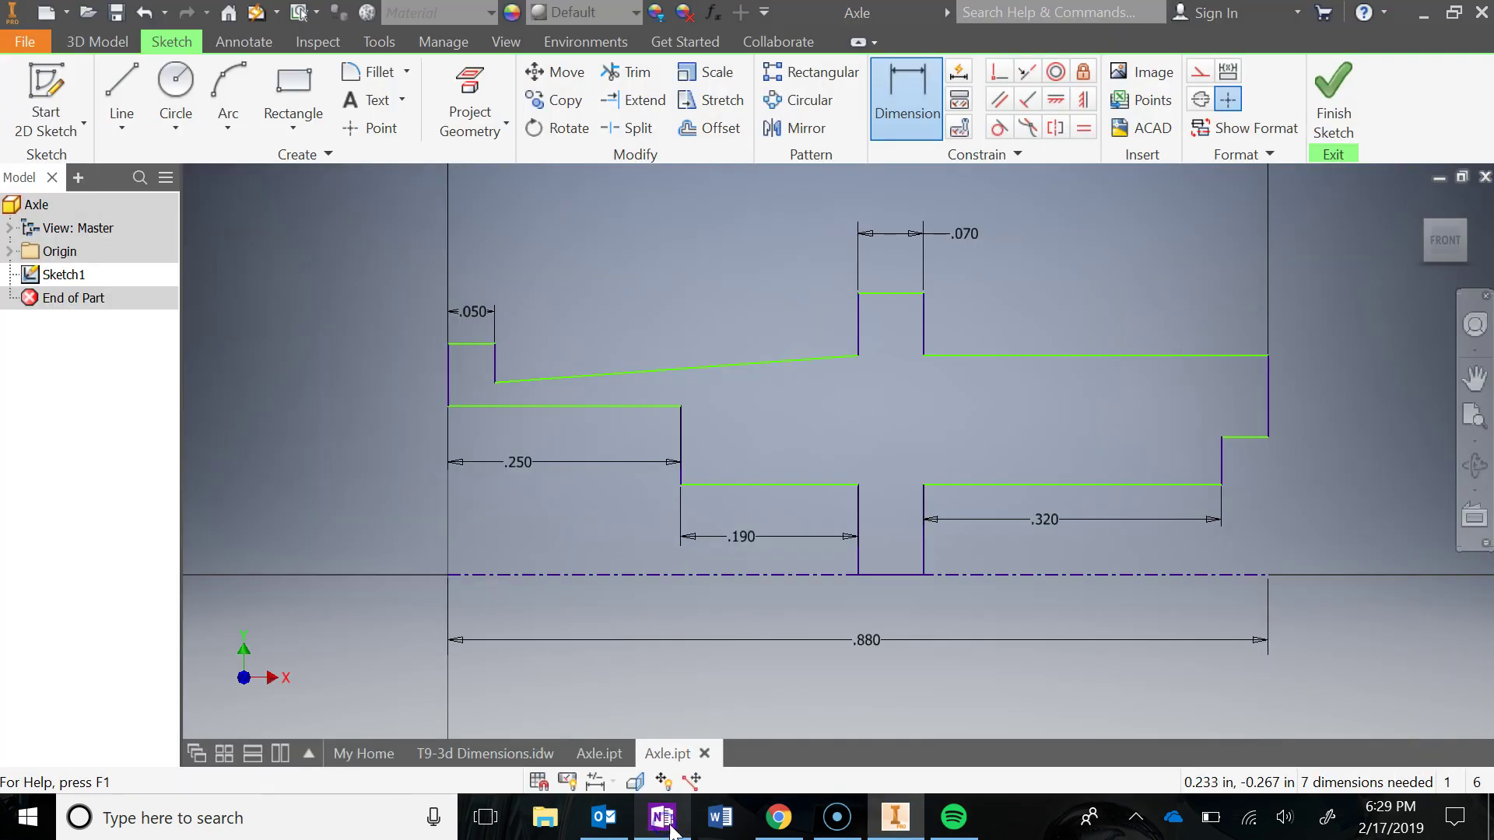
{"action": "middle_click_drag", "start_coordinate": [1209, 481], "coordinate": [1194, 484]}
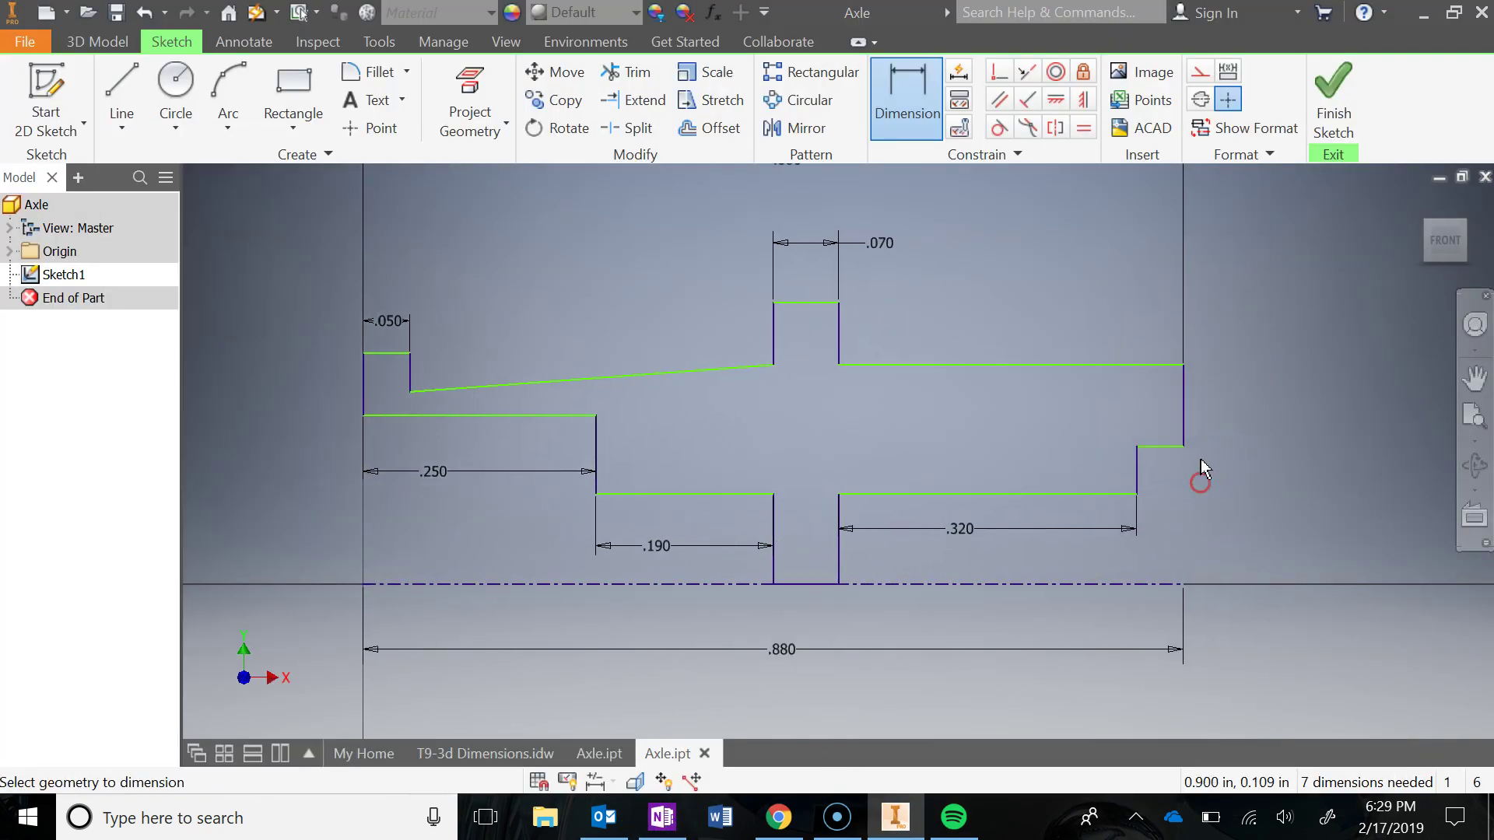
{"action": "left_click", "coordinate": [1163, 447]}
{"action": "left_click", "coordinate": [1164, 488]}
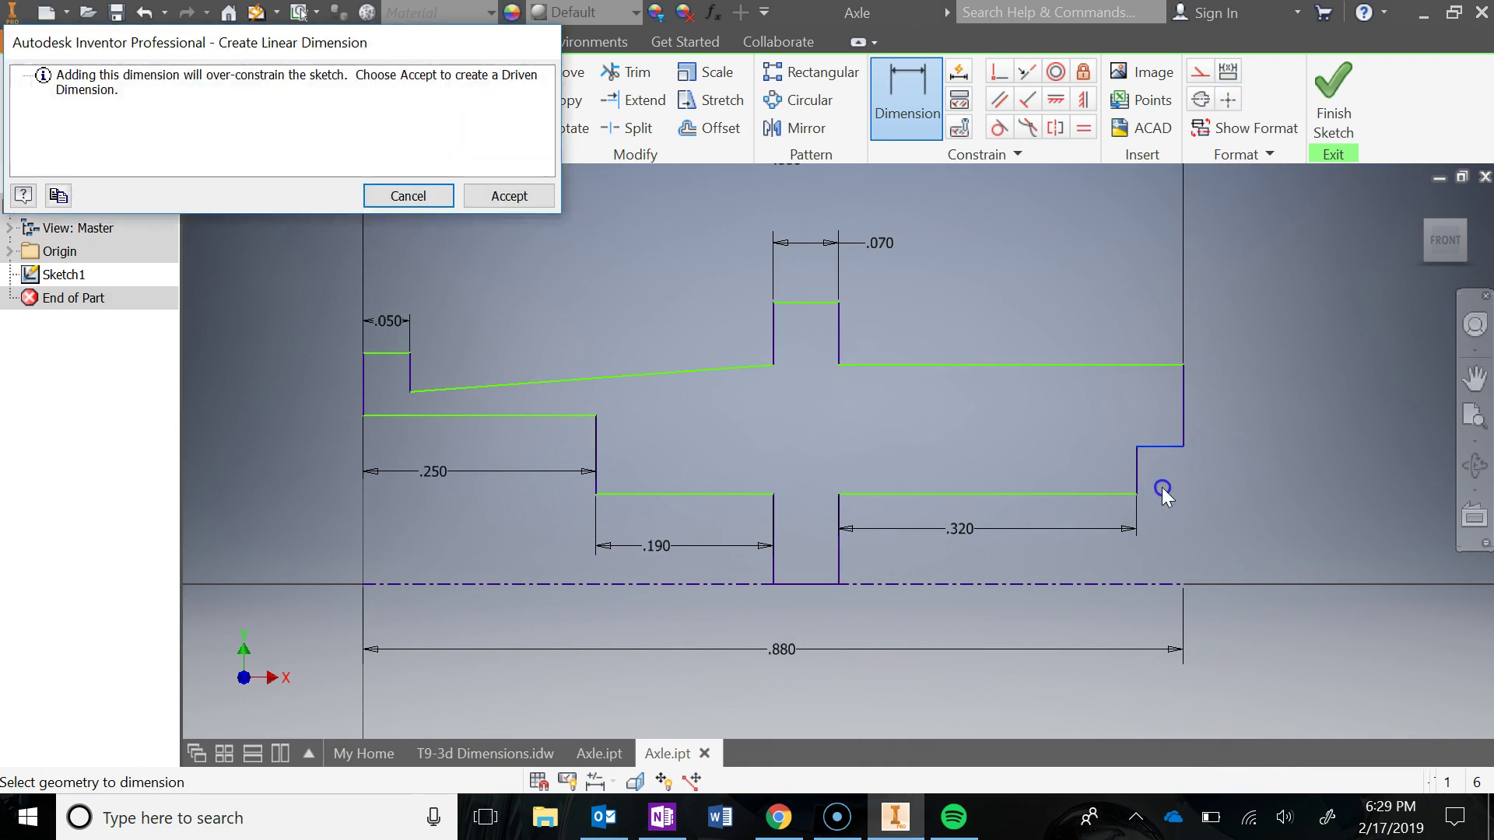
{"action": "left_click", "coordinate": [482, 196]}
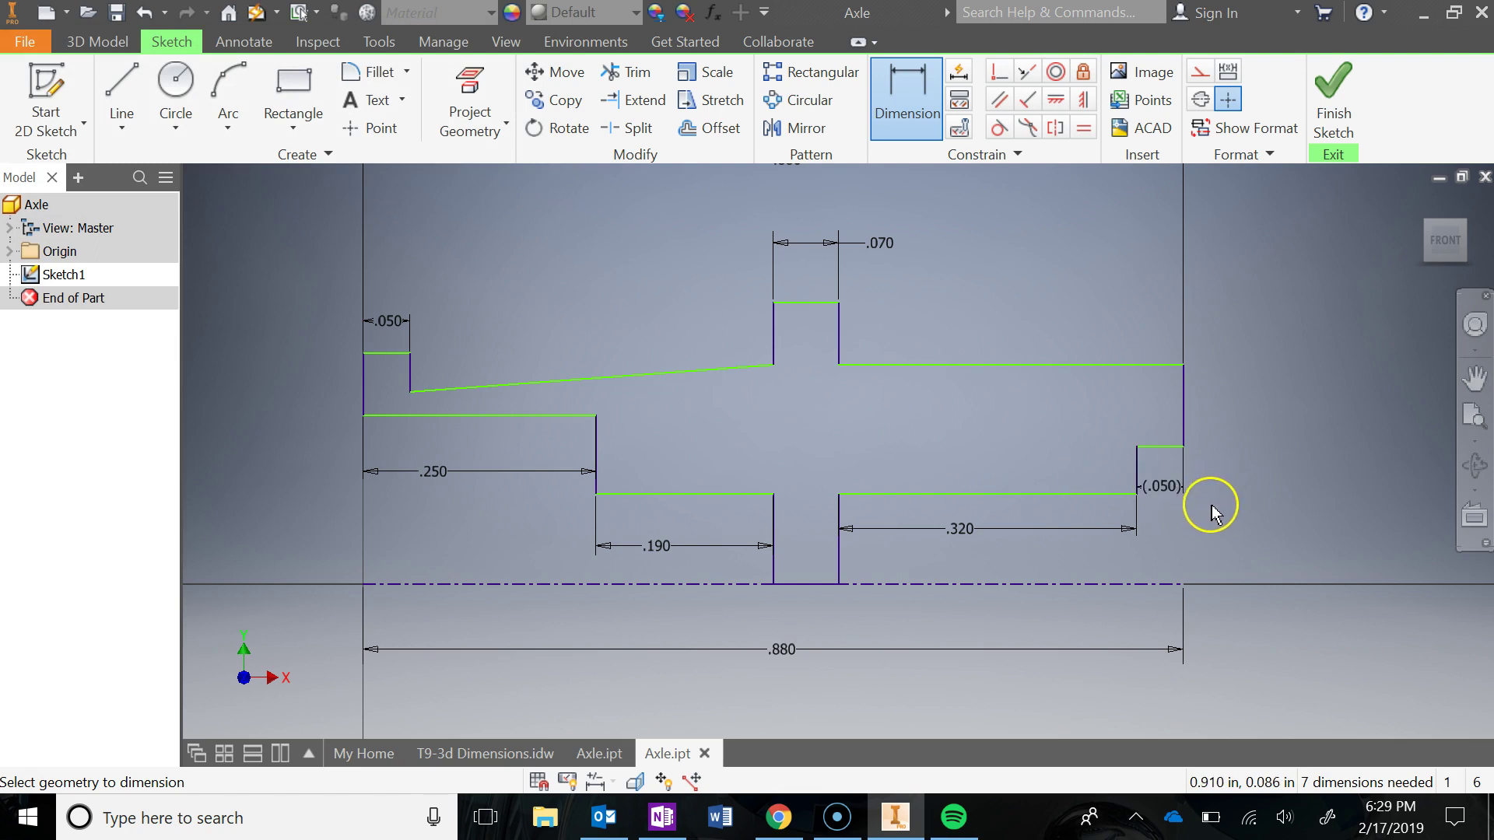
{"action": "key", "text": "Escape"}
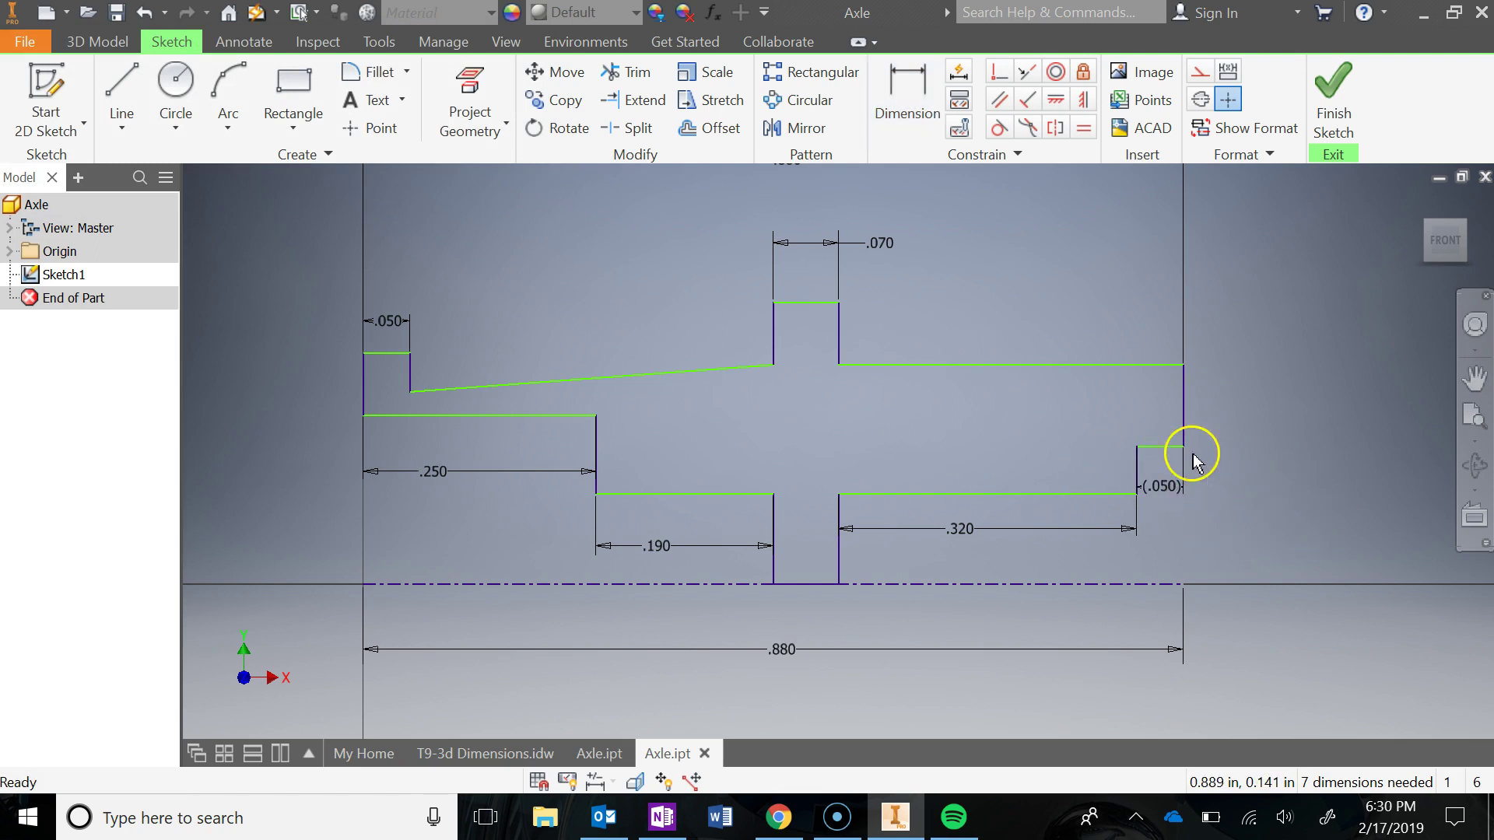
{"action": "key", "text": "ctrl+z"}
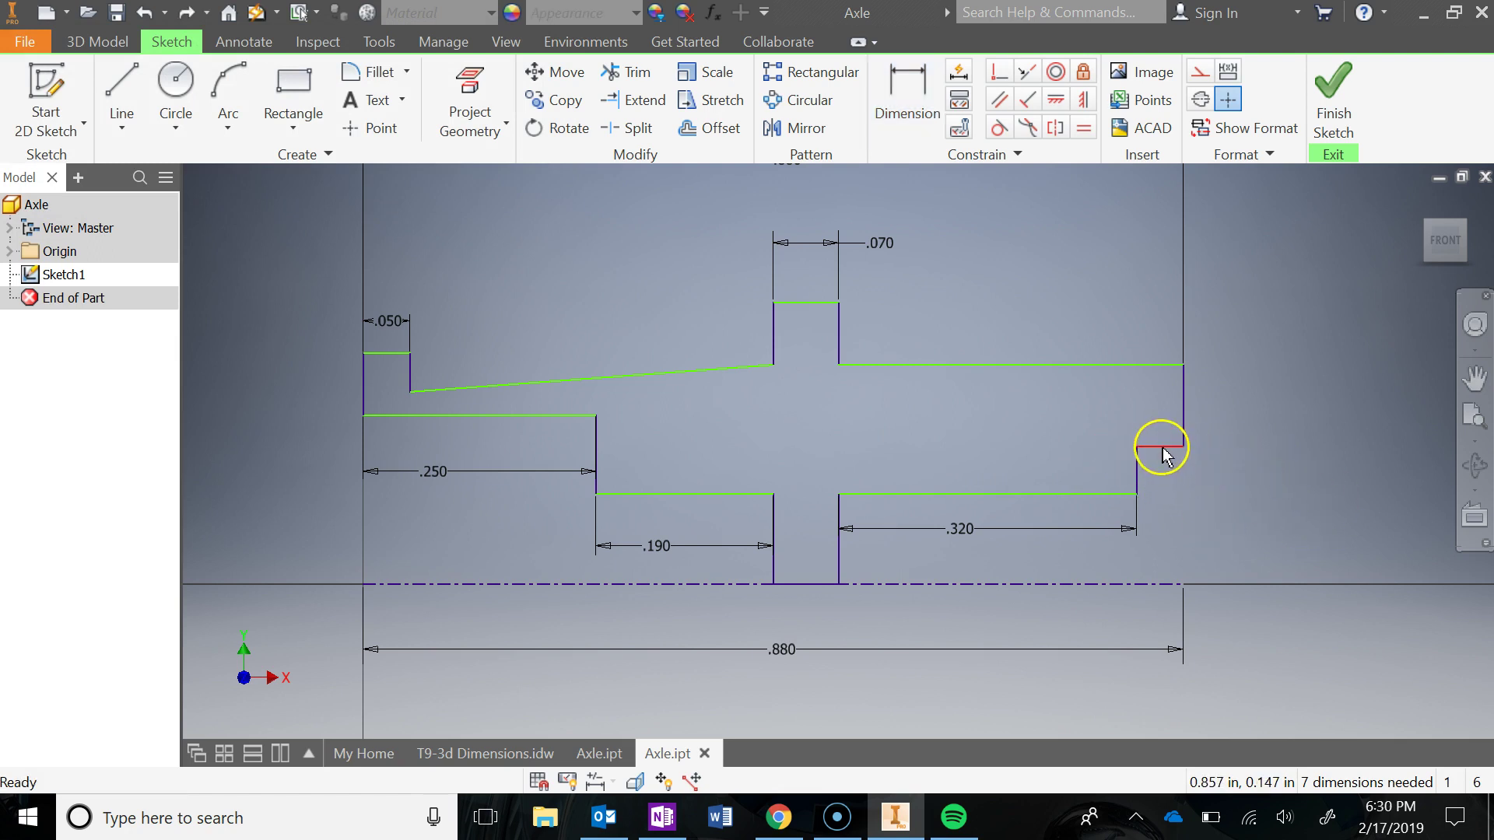
- Add a diameter dimension from the left inner bore edge to the centerline and set it to .19 in per the OneNote drawing
{"action": "left_click", "coordinate": [907, 97]}
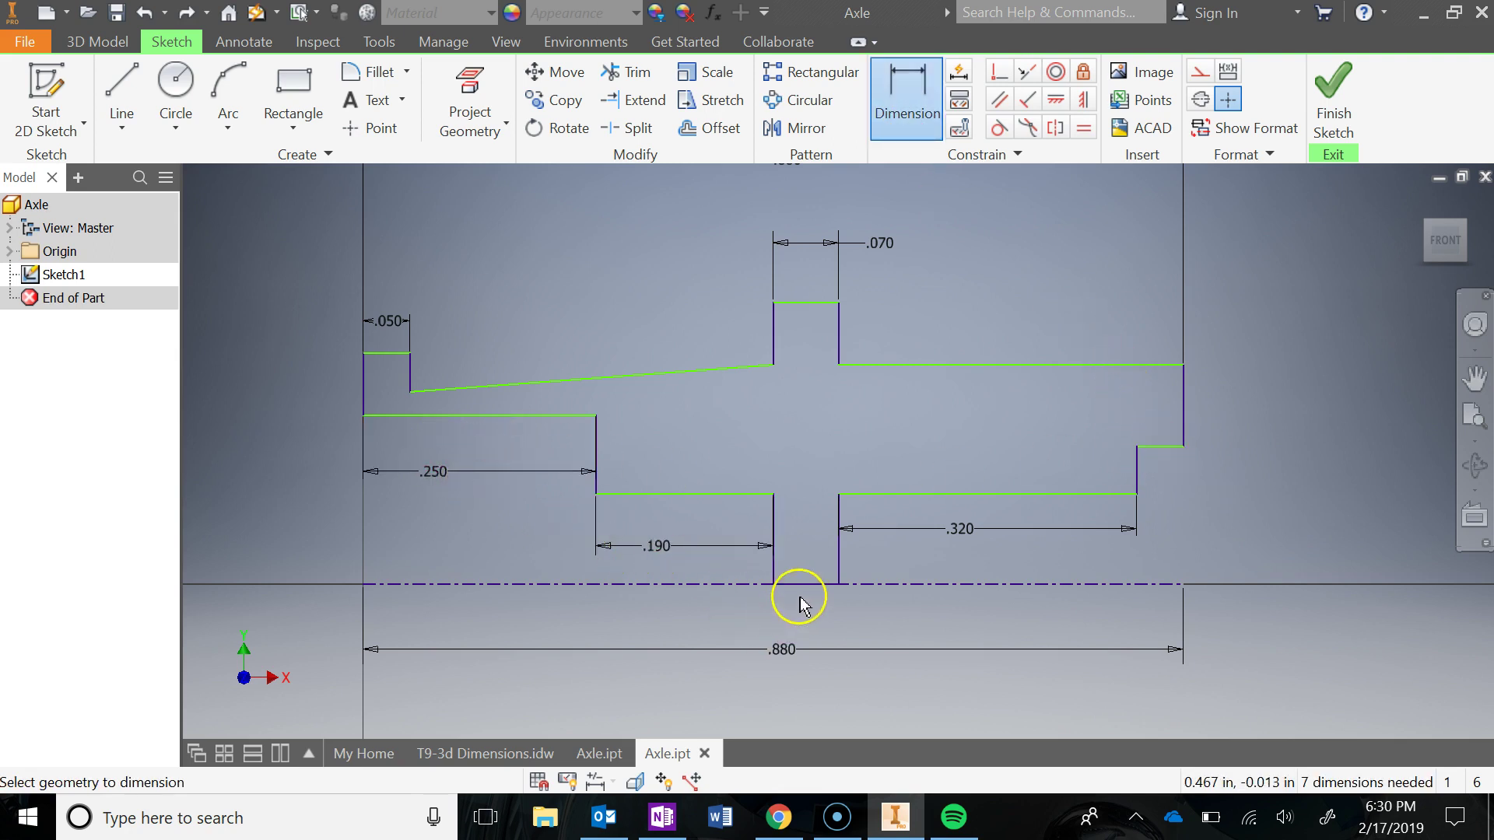
{"action": "middle_click_drag", "start_coordinate": [1168, 448], "coordinate": [1159, 567]}
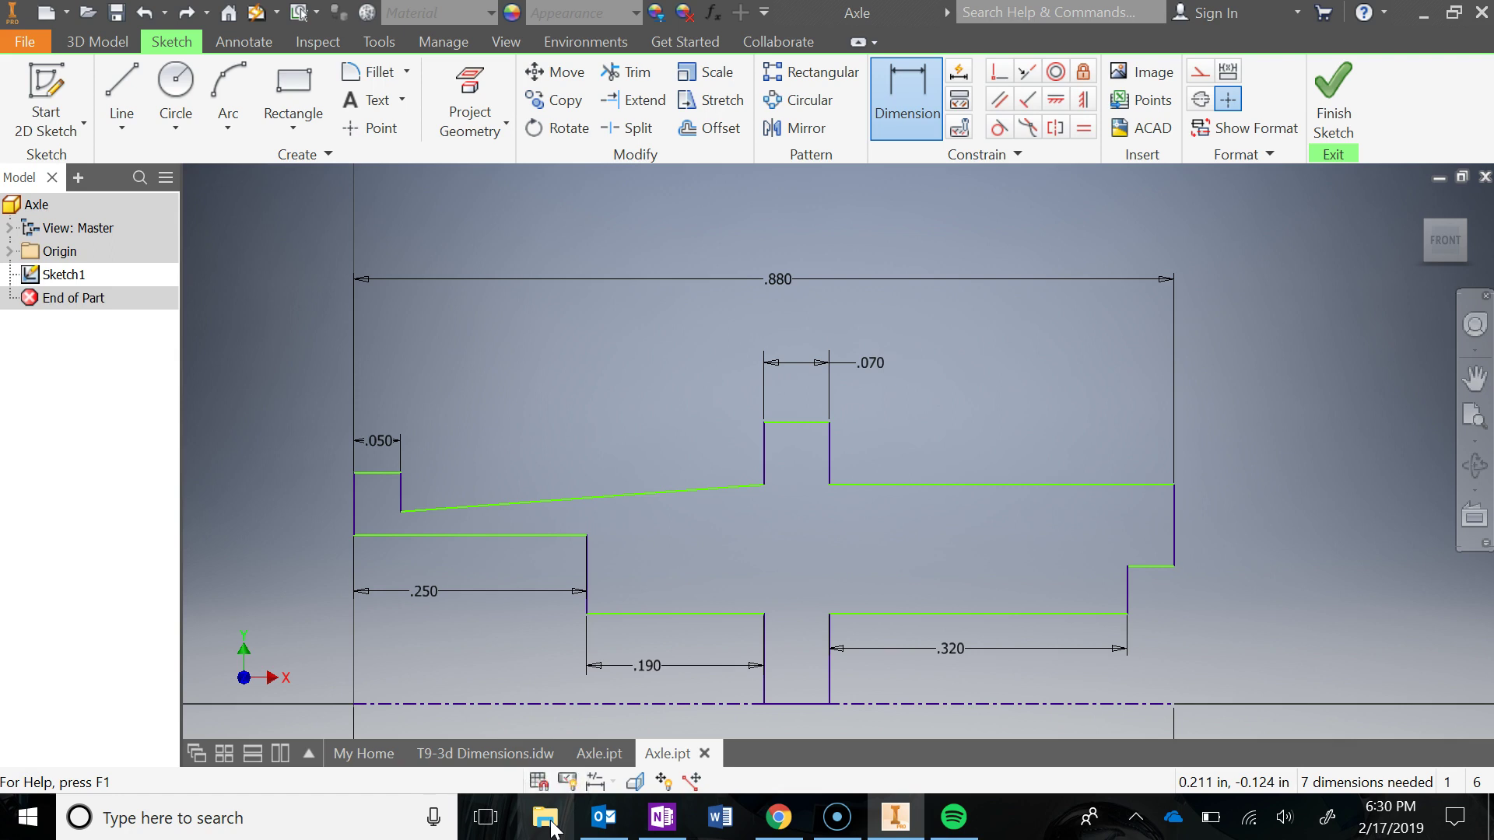
{"action": "middle_click_drag", "start_coordinate": [745, 485], "coordinate": [775, 436]}
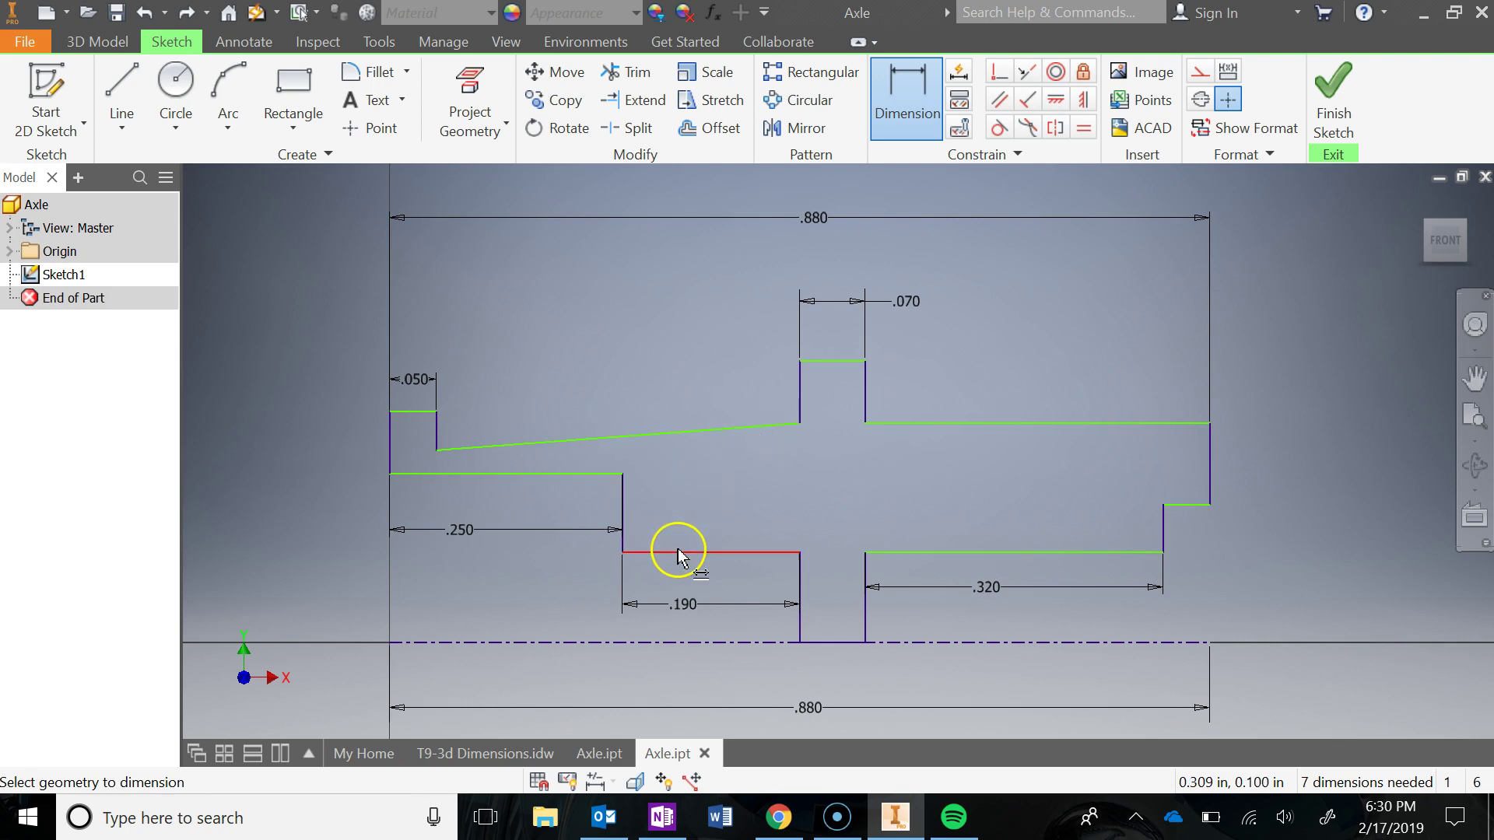
{"action": "left_click", "coordinate": [891, 125]}
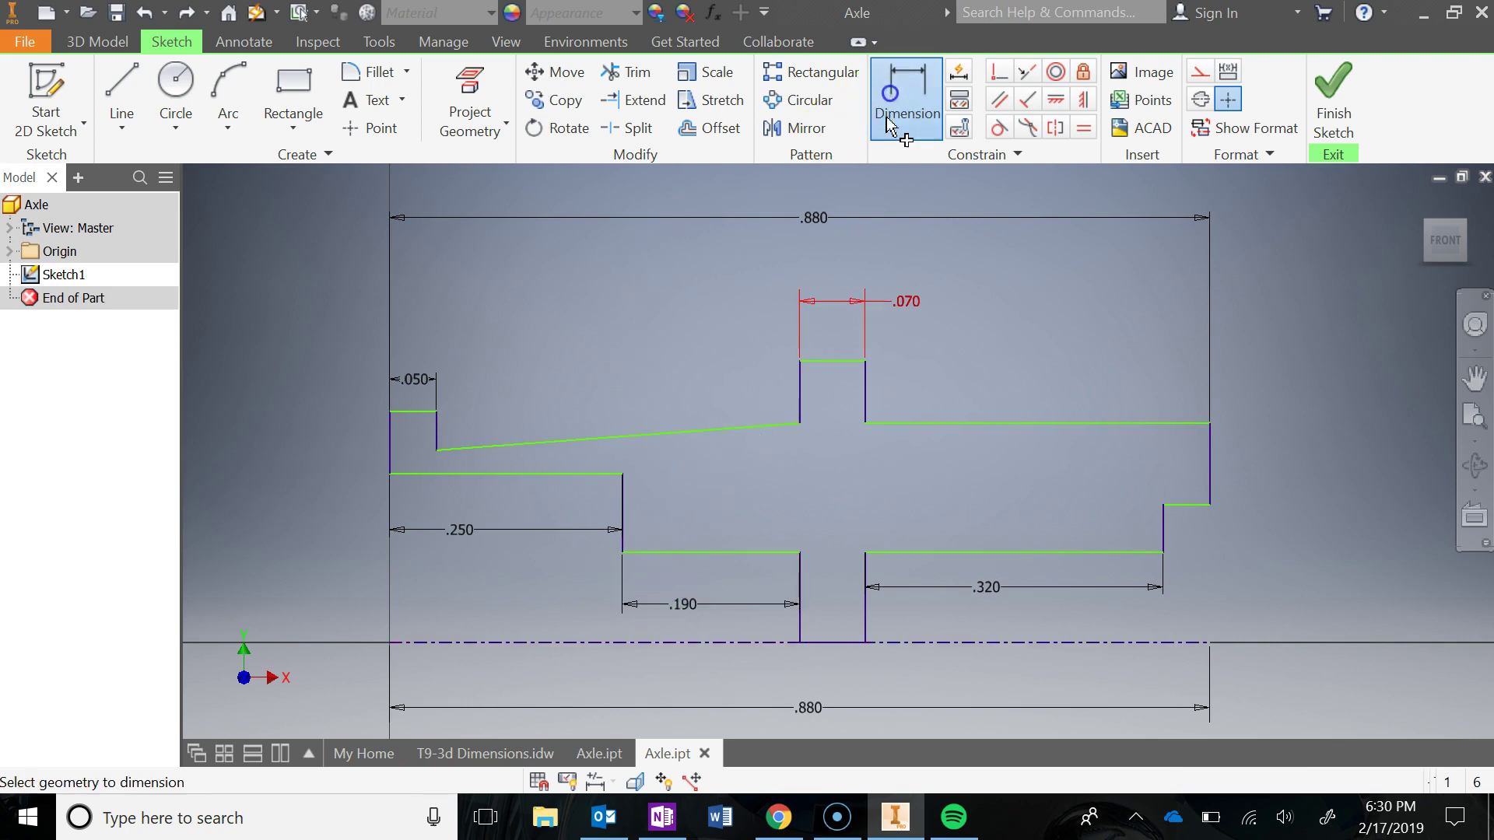
{"action": "left_click", "coordinate": [693, 553]}
{"action": "left_click", "coordinate": [684, 642]}
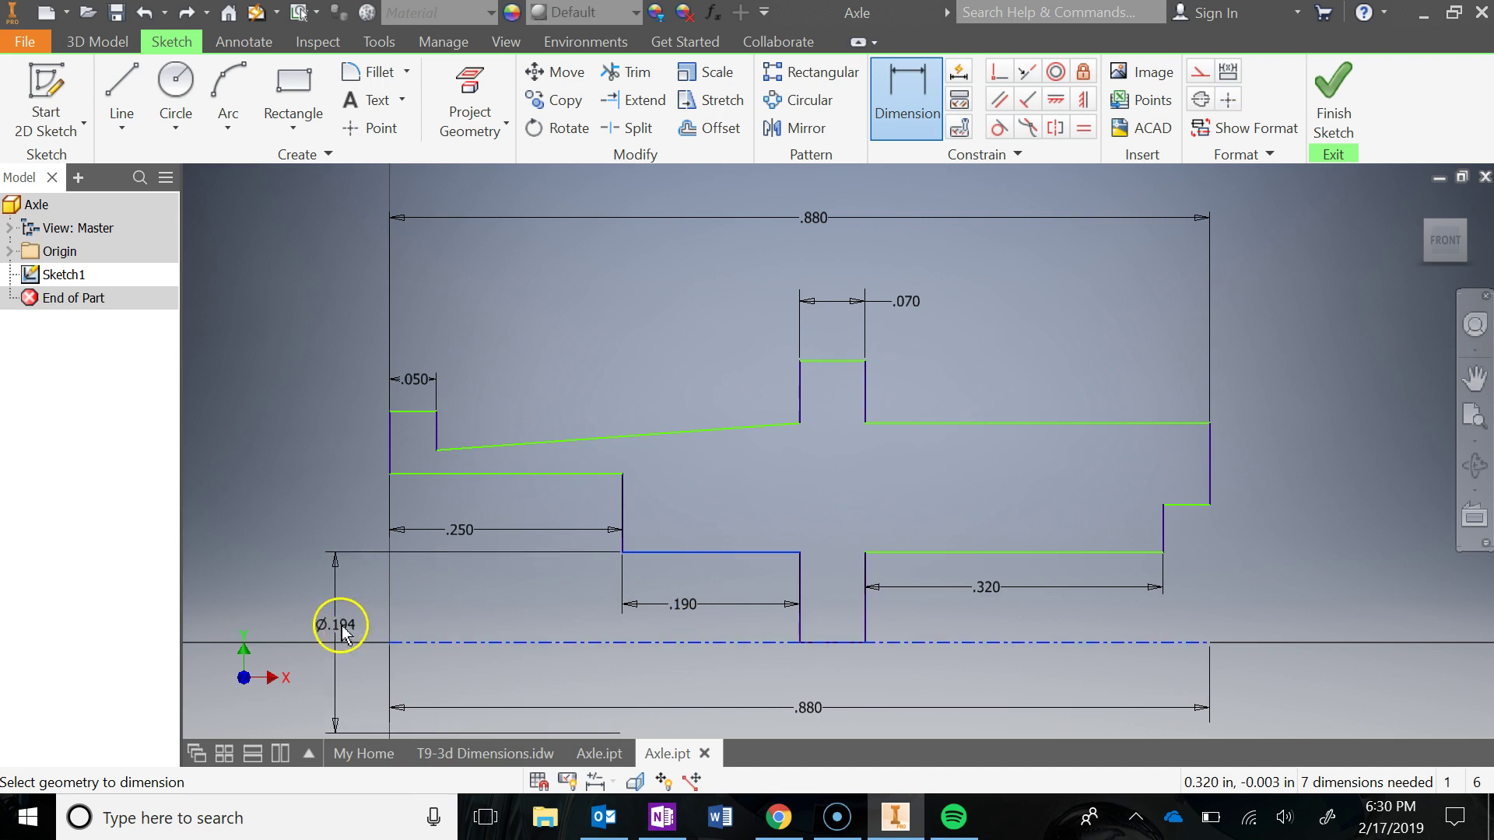
{"action": "middle_click_drag", "start_coordinate": [310, 617], "coordinate": [360, 544]}
{"action": "left_click", "coordinate": [366, 540]}
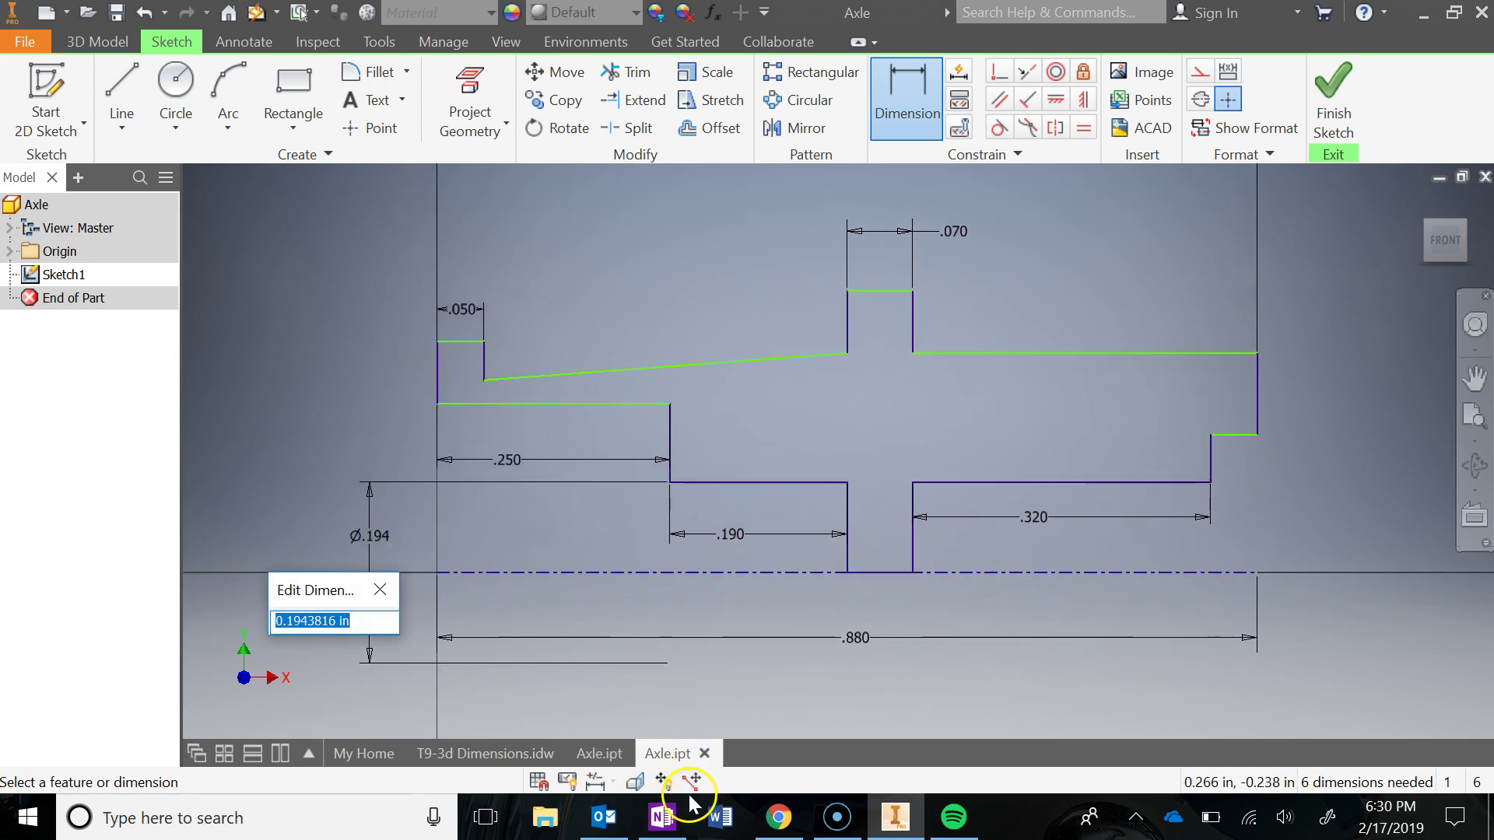
{"action": "left_click", "coordinate": [690, 804]}
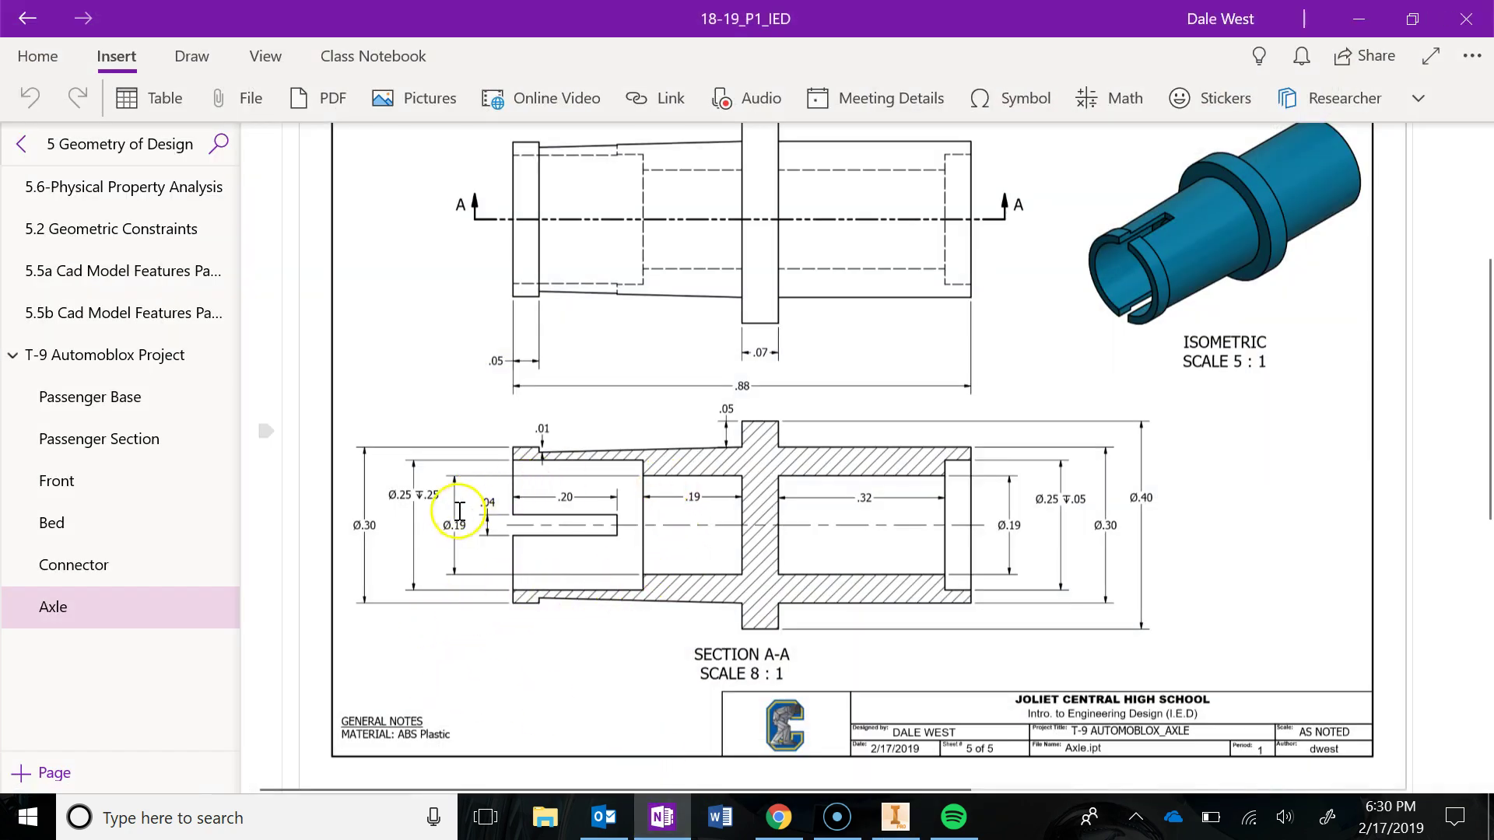
{"action": "left_click", "coordinate": [894, 817]}
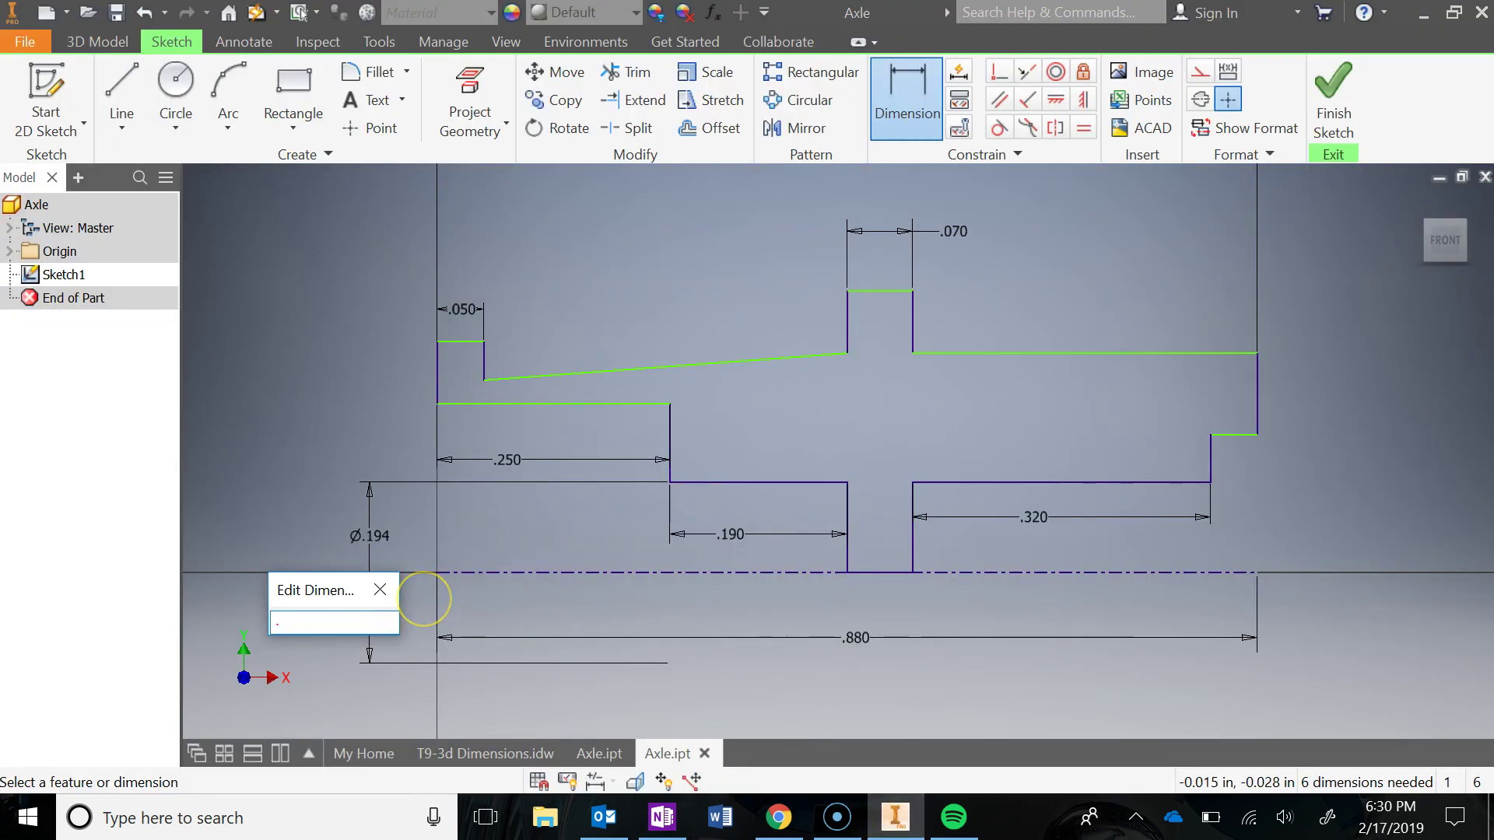
{"action": "key", "text": "Return"}
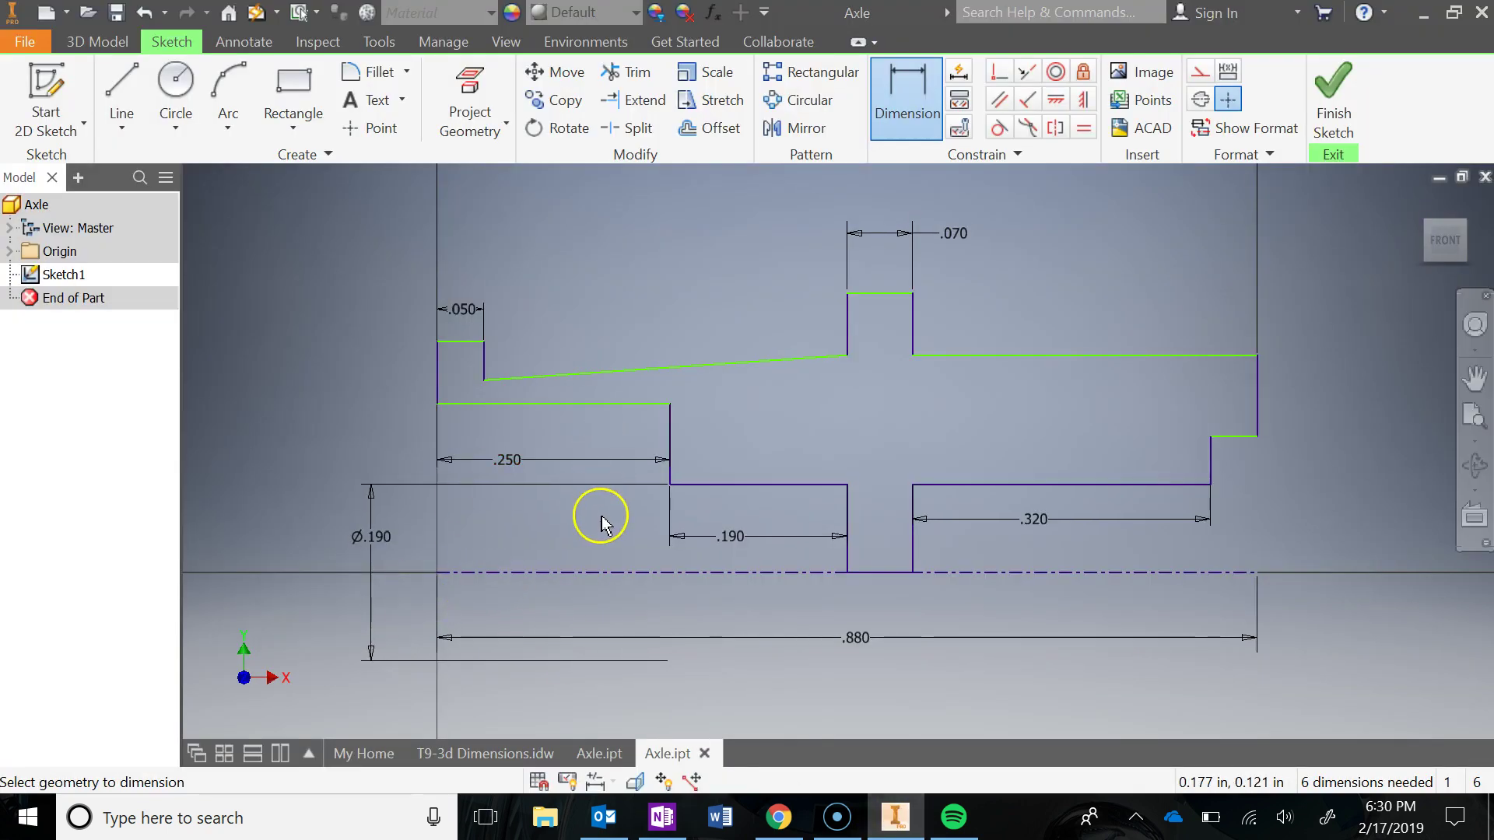
- Add a diameter dimension between the centerline and the left end bore edge, and set it to .25 in per the OneNote drawing
{"action": "left_click", "coordinate": [578, 574]}
{"action": "left_click", "coordinate": [586, 404]}
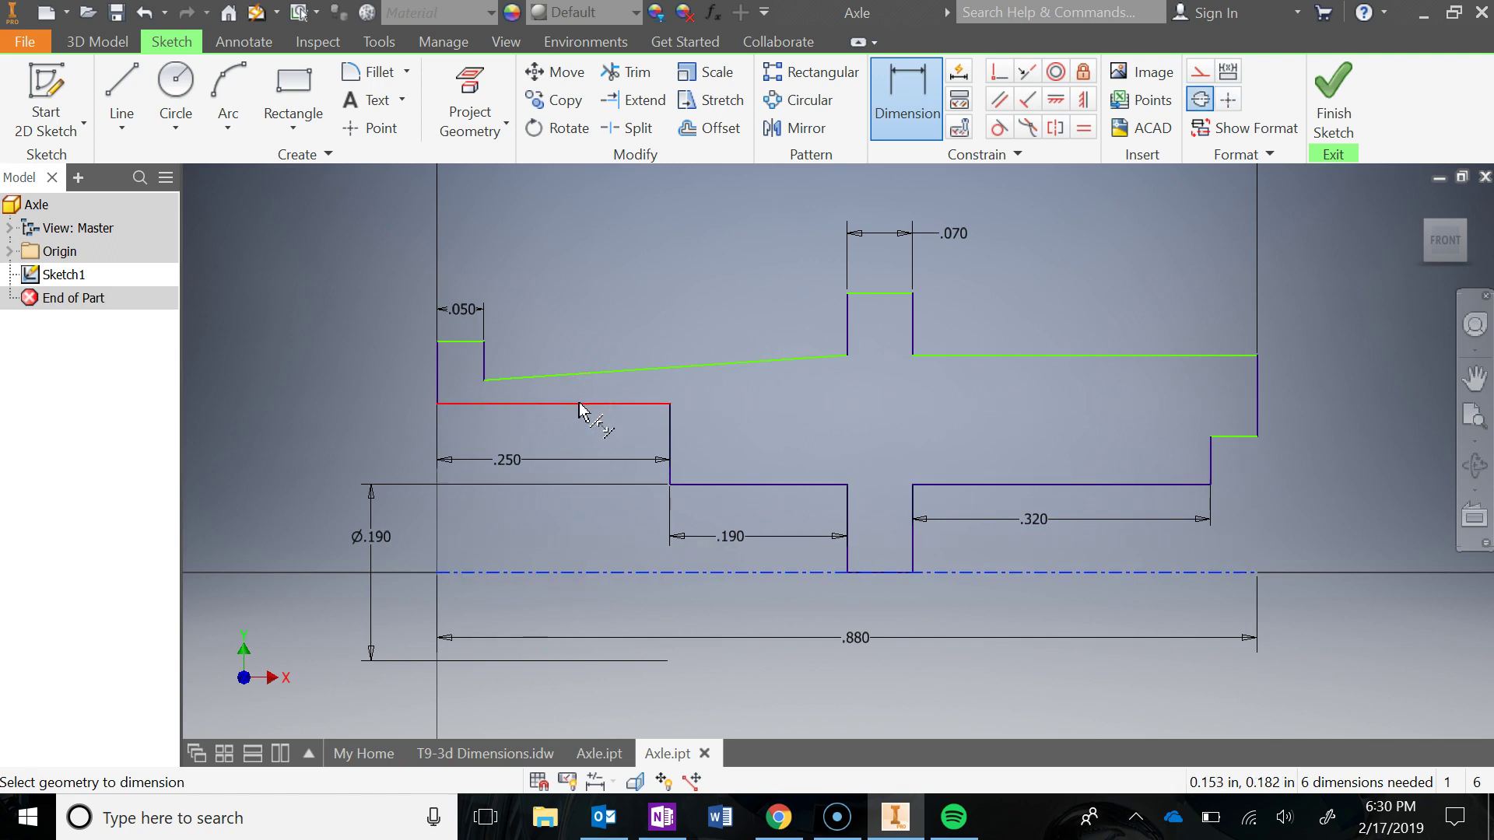
{"action": "left_click_drag", "start_coordinate": [285, 441], "coordinate": [305, 472]}
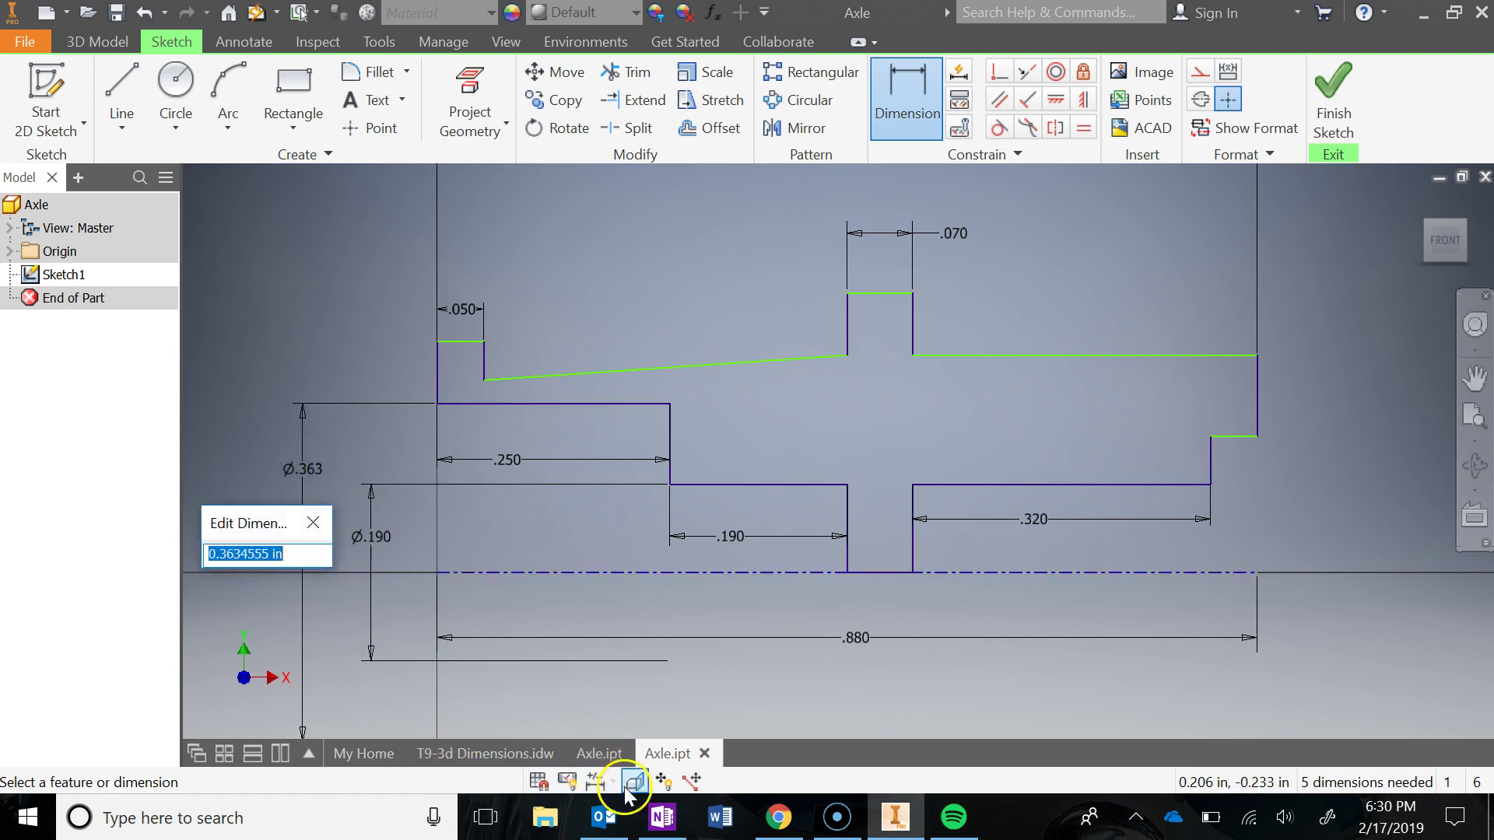
{"action": "left_click", "coordinate": [662, 817]}
{"action": "left_click", "coordinate": [560, 712]}
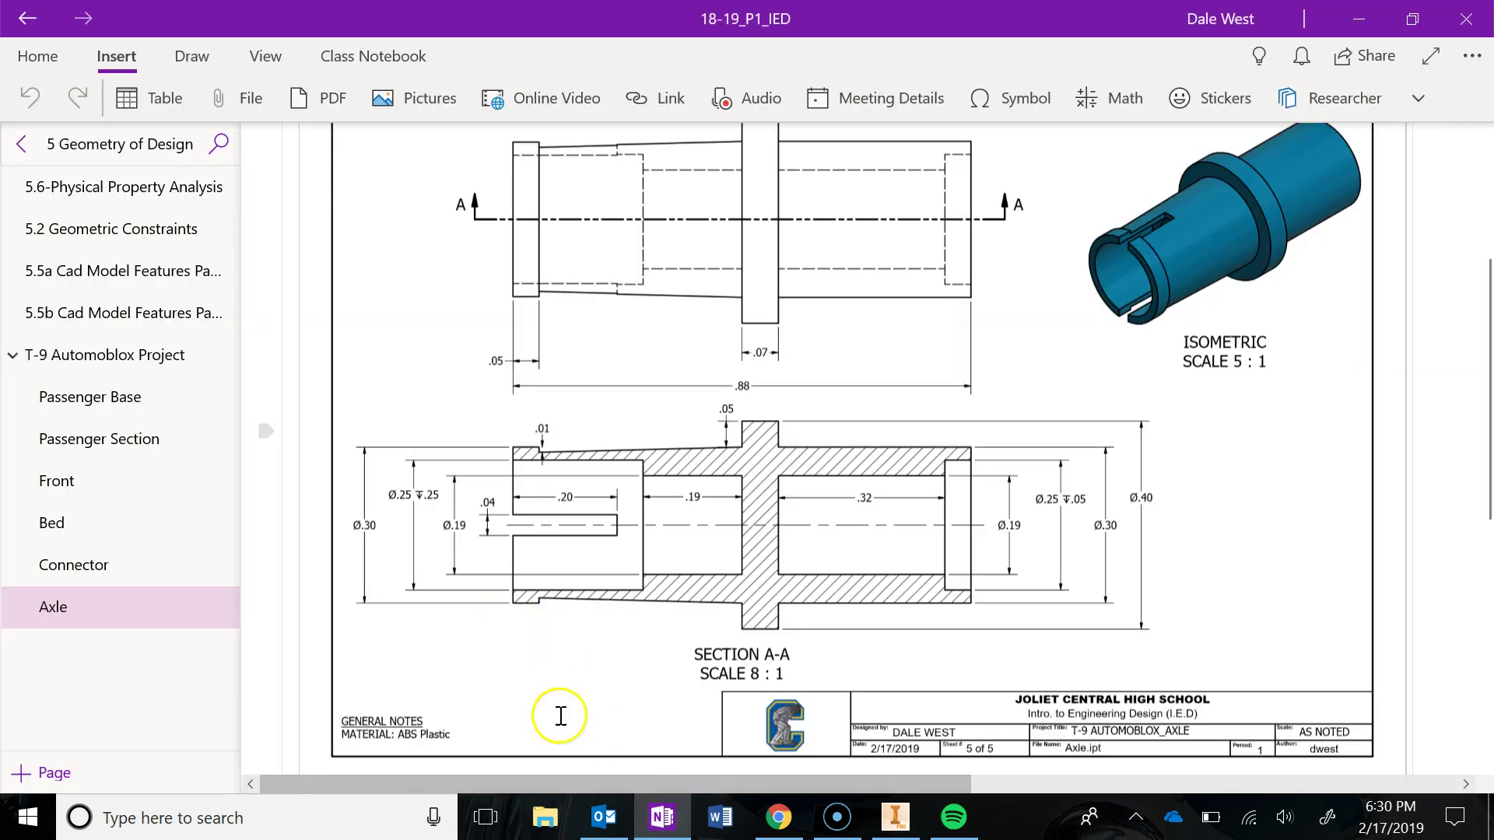
{"action": "left_click", "coordinate": [643, 815]}
{"action": "mouse_move", "coordinate": [644, 816]}
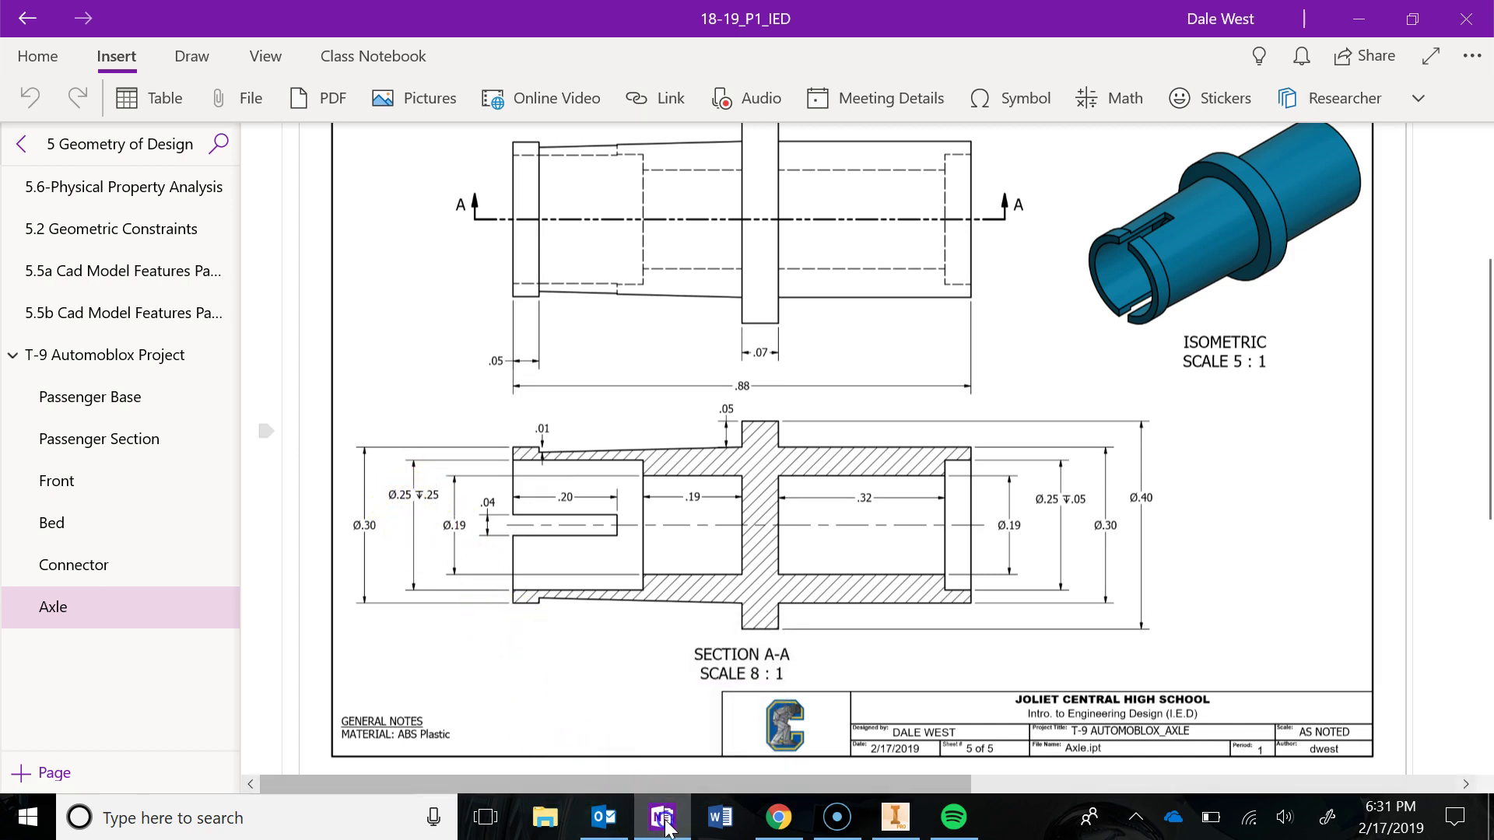
{"action": "left_click", "coordinate": [662, 818]}
{"action": "type", "text": ".25"}
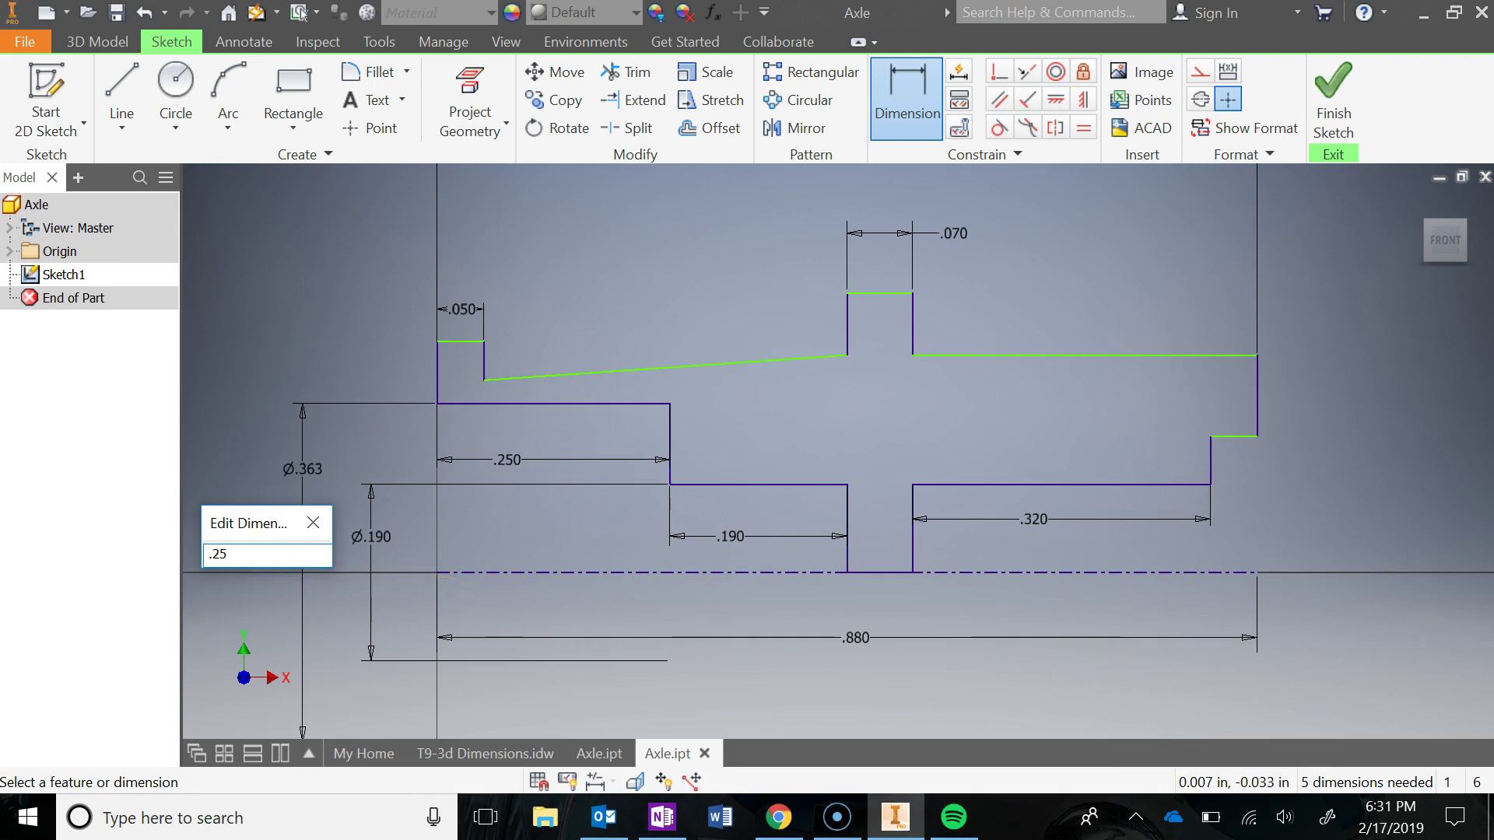
{"action": "key", "text": "Return"}
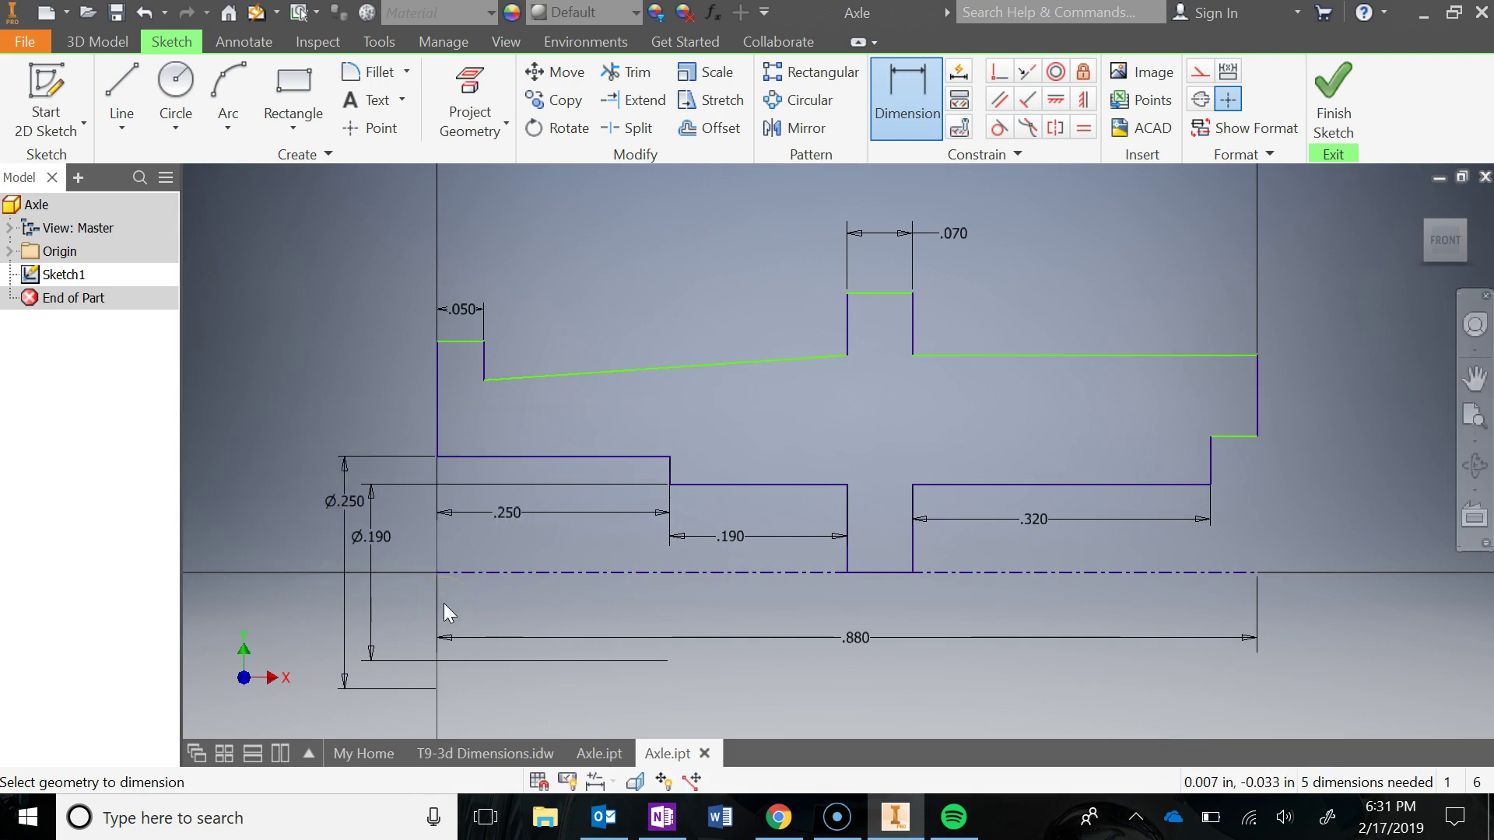
{"action": "left_click", "coordinate": [526, 573]}
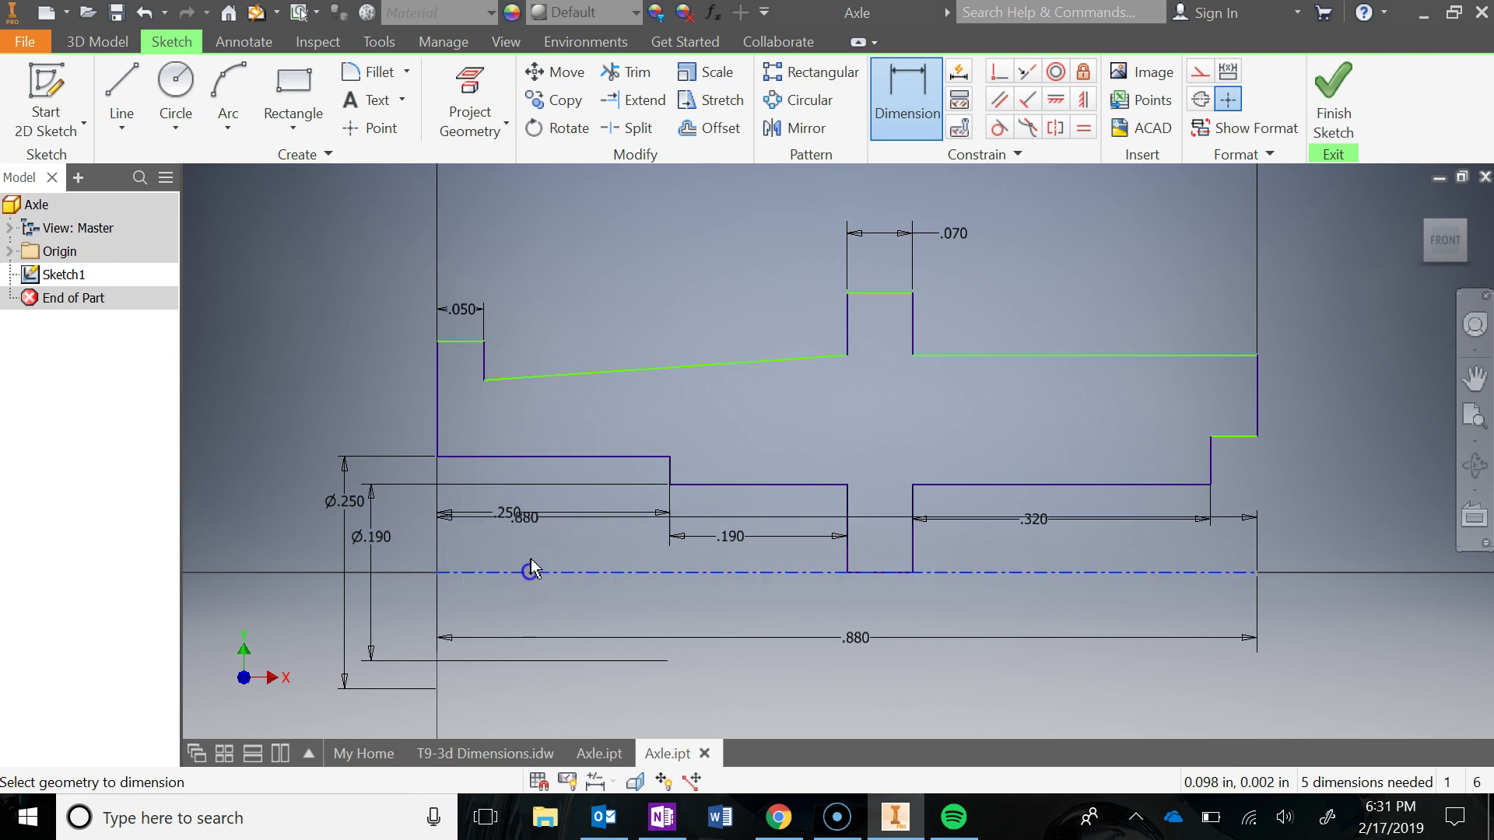
{"action": "left_click", "coordinate": [476, 343]}
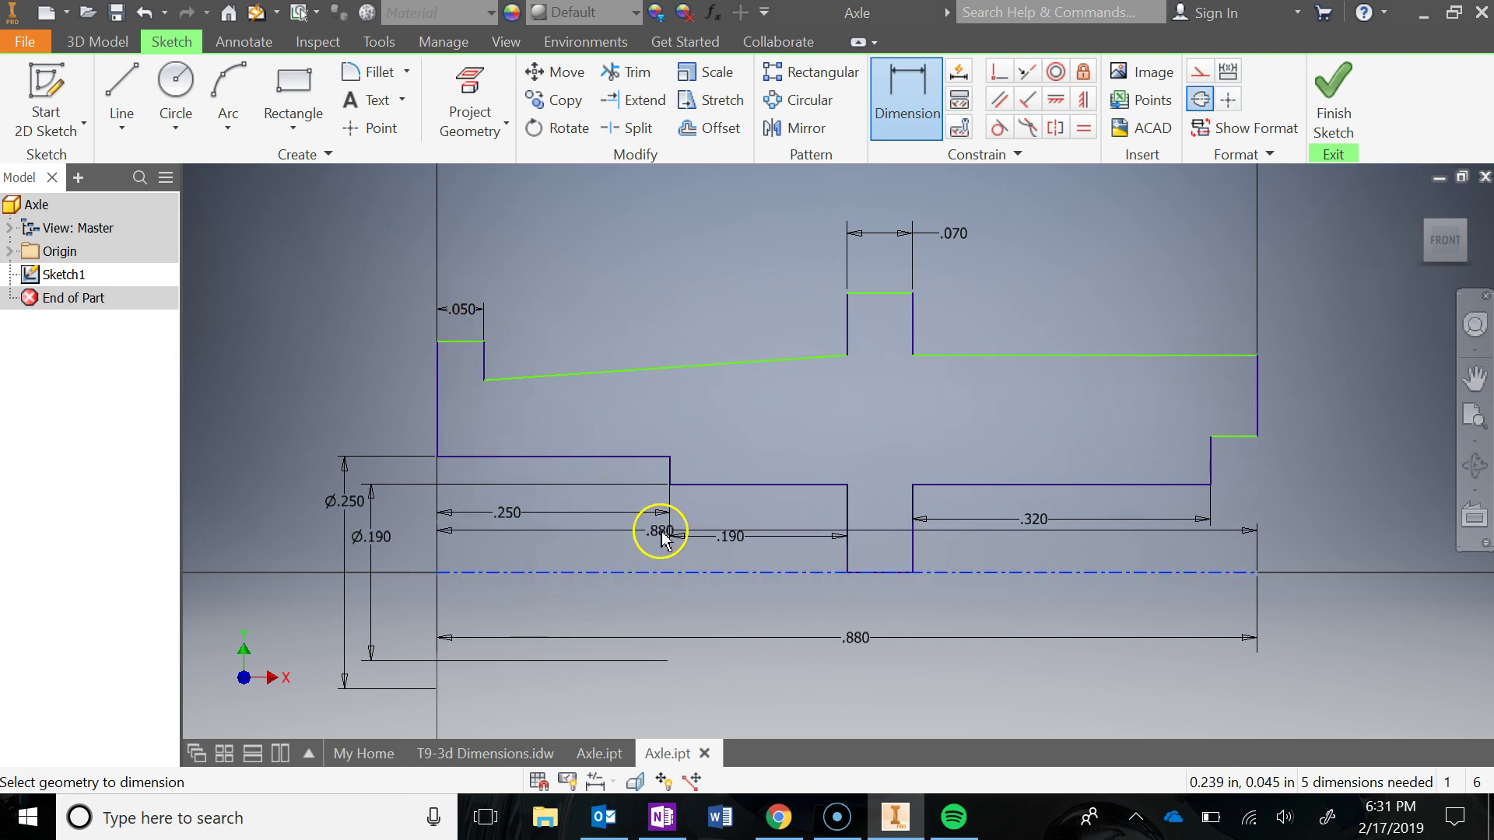
{"action": "key", "text": "Escape"}
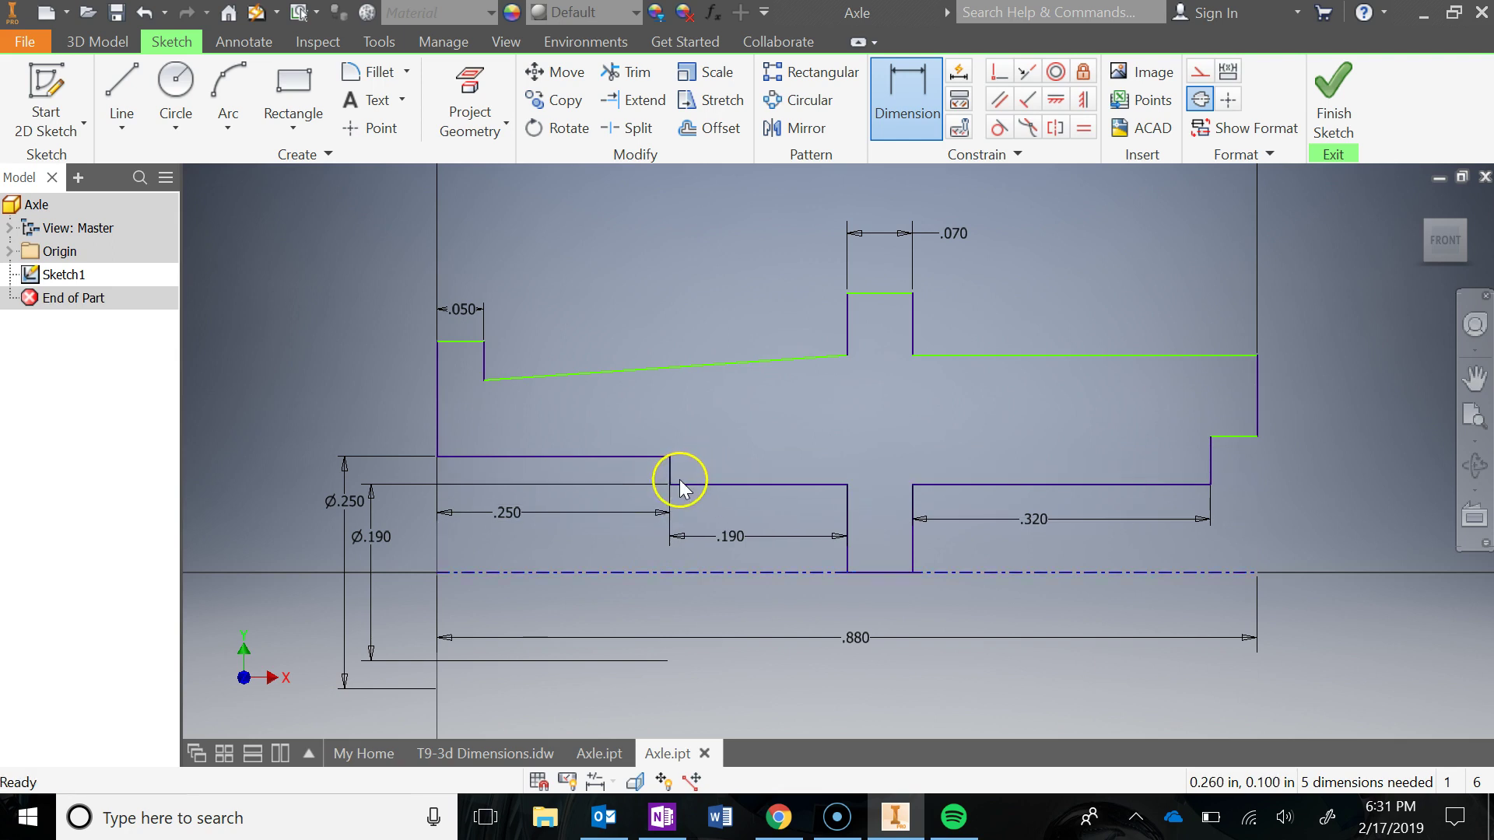
{"action": "key", "text": "Escape"}
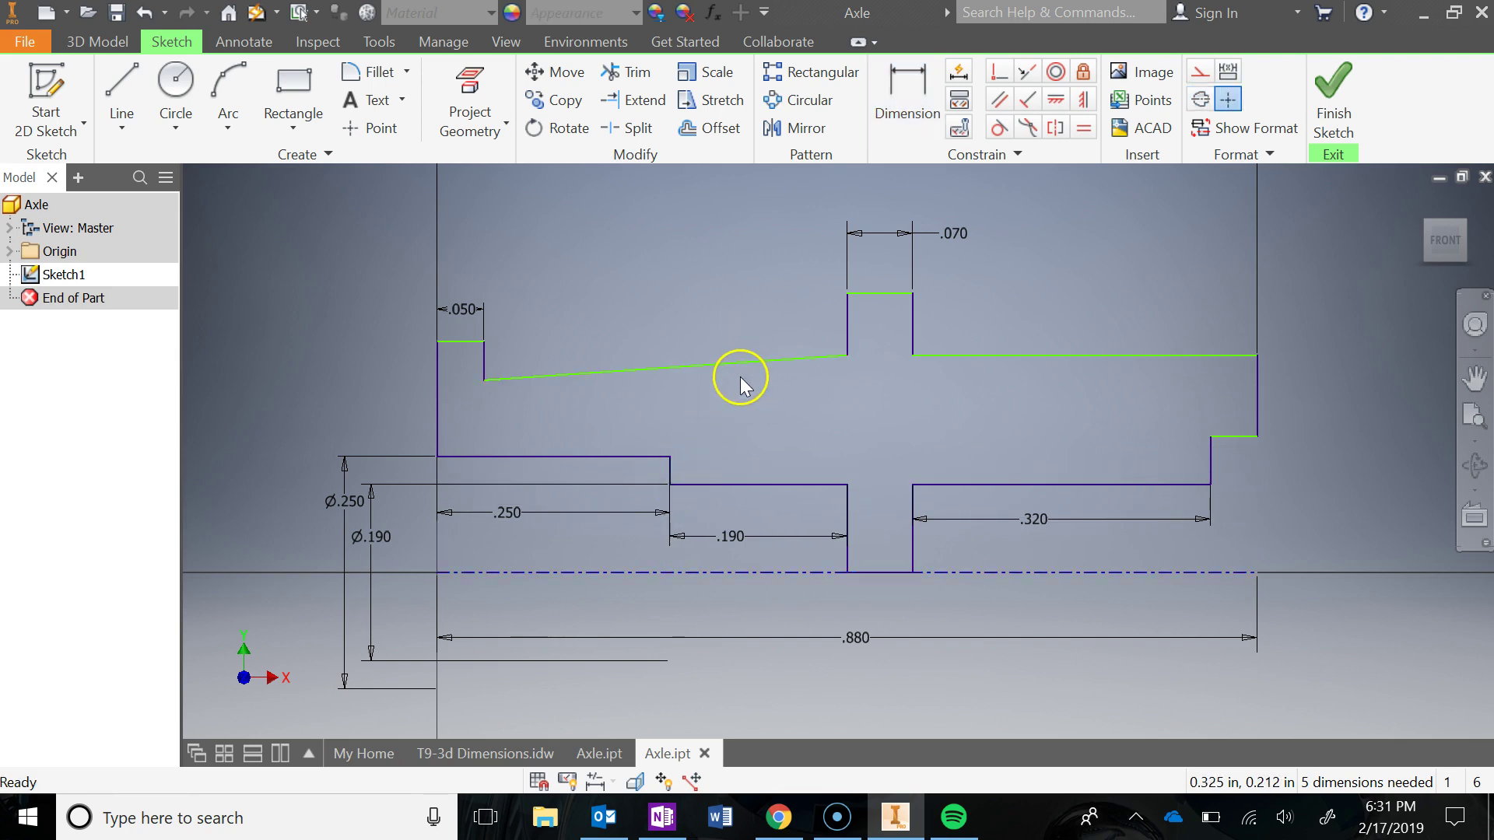
- Following the OneNote axle drawing, dimension the step beside the left lip as .01 in and the collar's left side height as .05 in
{"action": "left_click", "coordinate": [662, 817]}
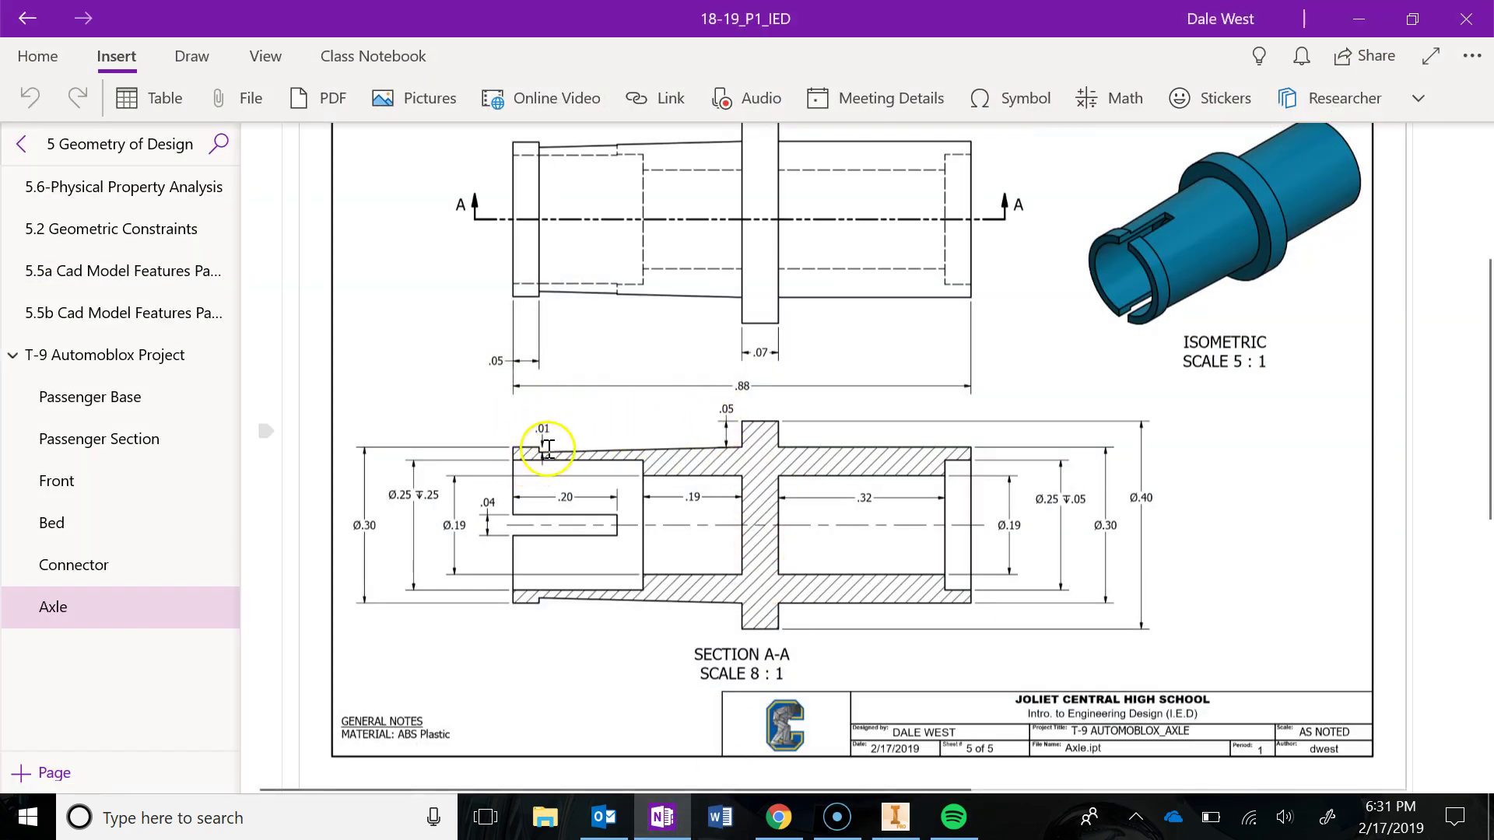
{"action": "left_click", "coordinate": [1358, 17]}
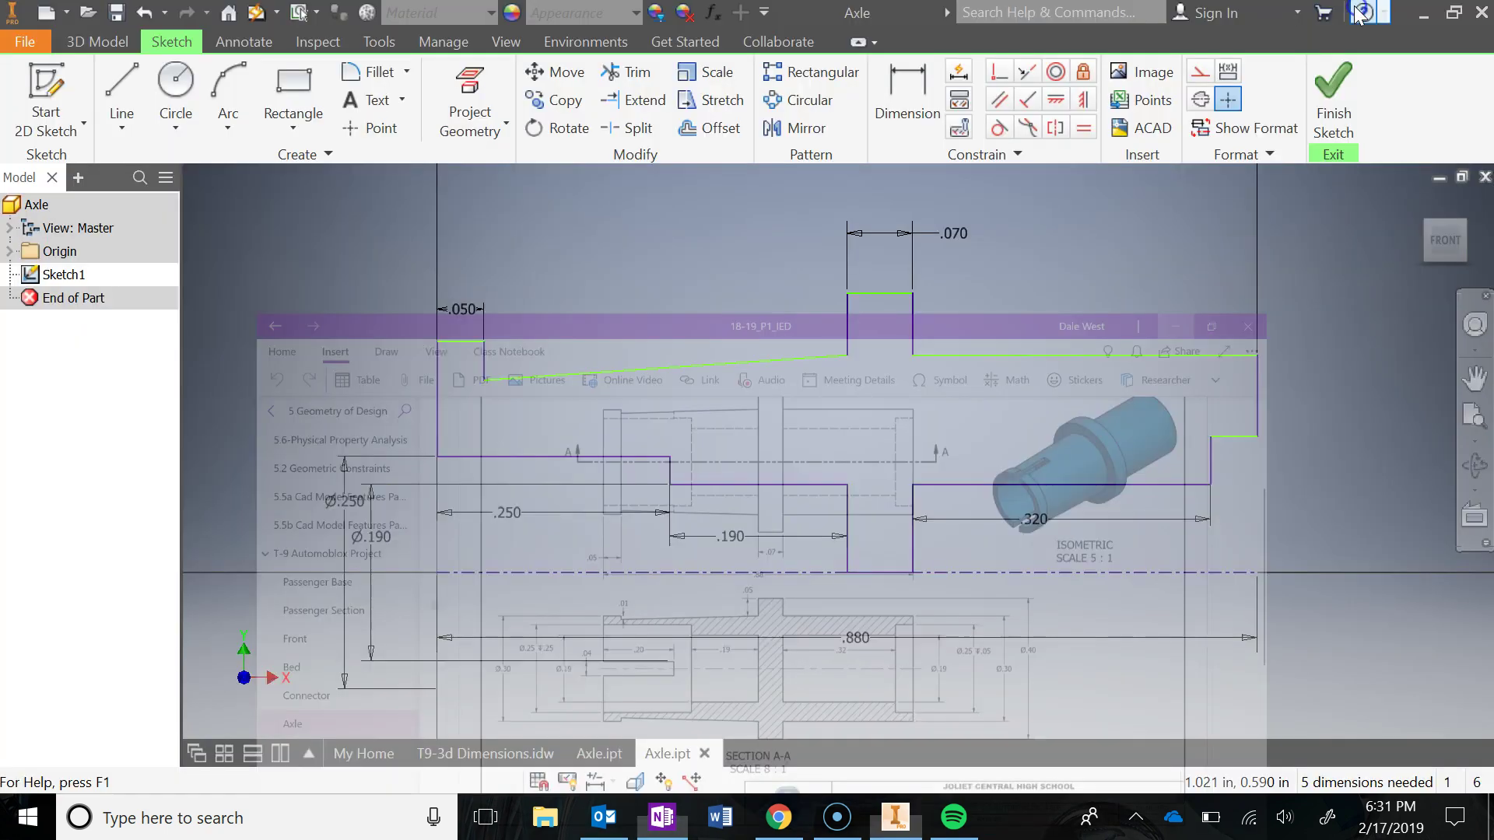
{"action": "left_click", "coordinate": [907, 97]}
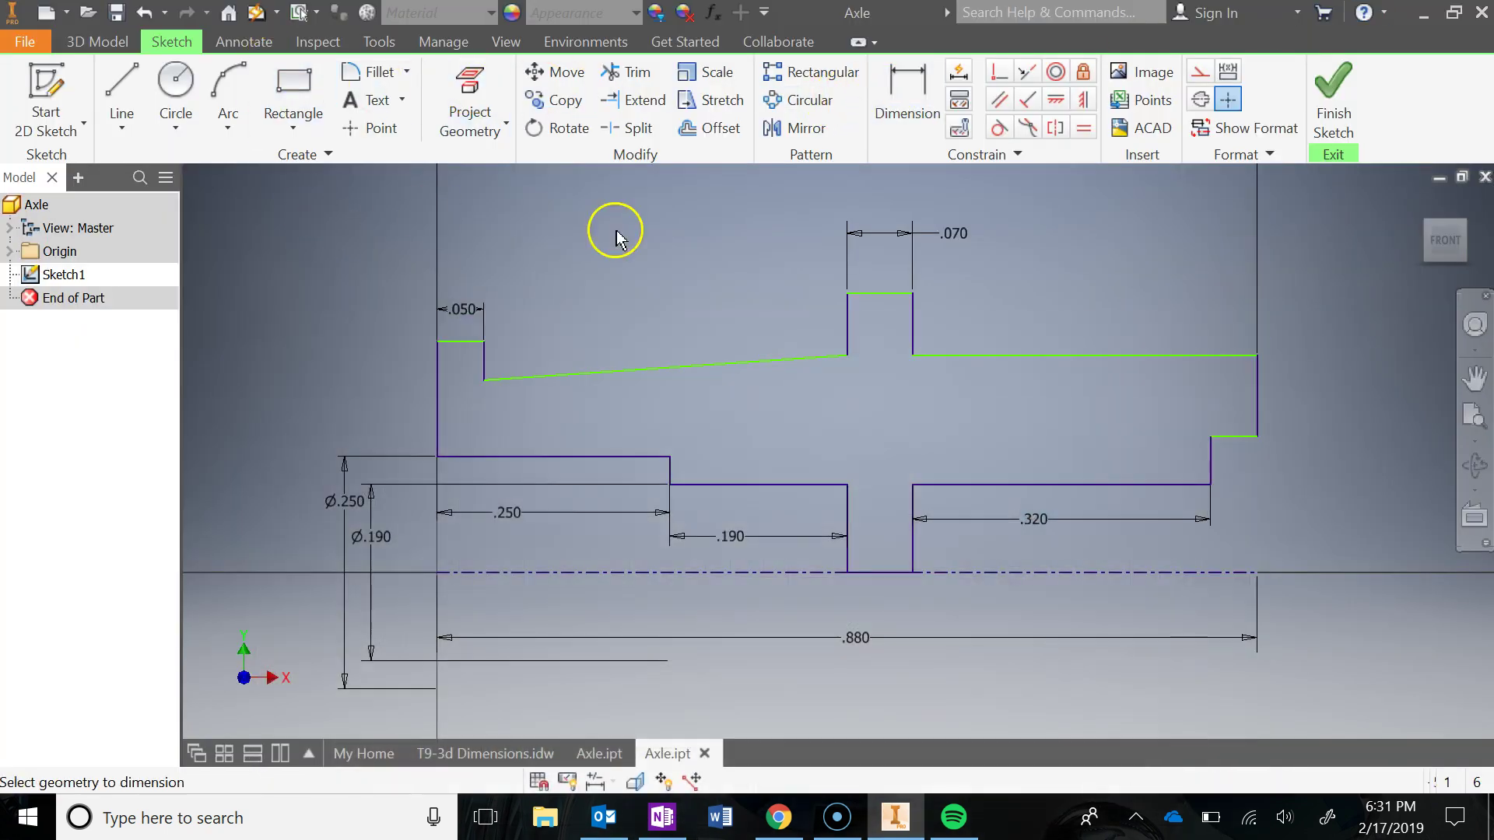
{"action": "left_click", "coordinate": [484, 360]}
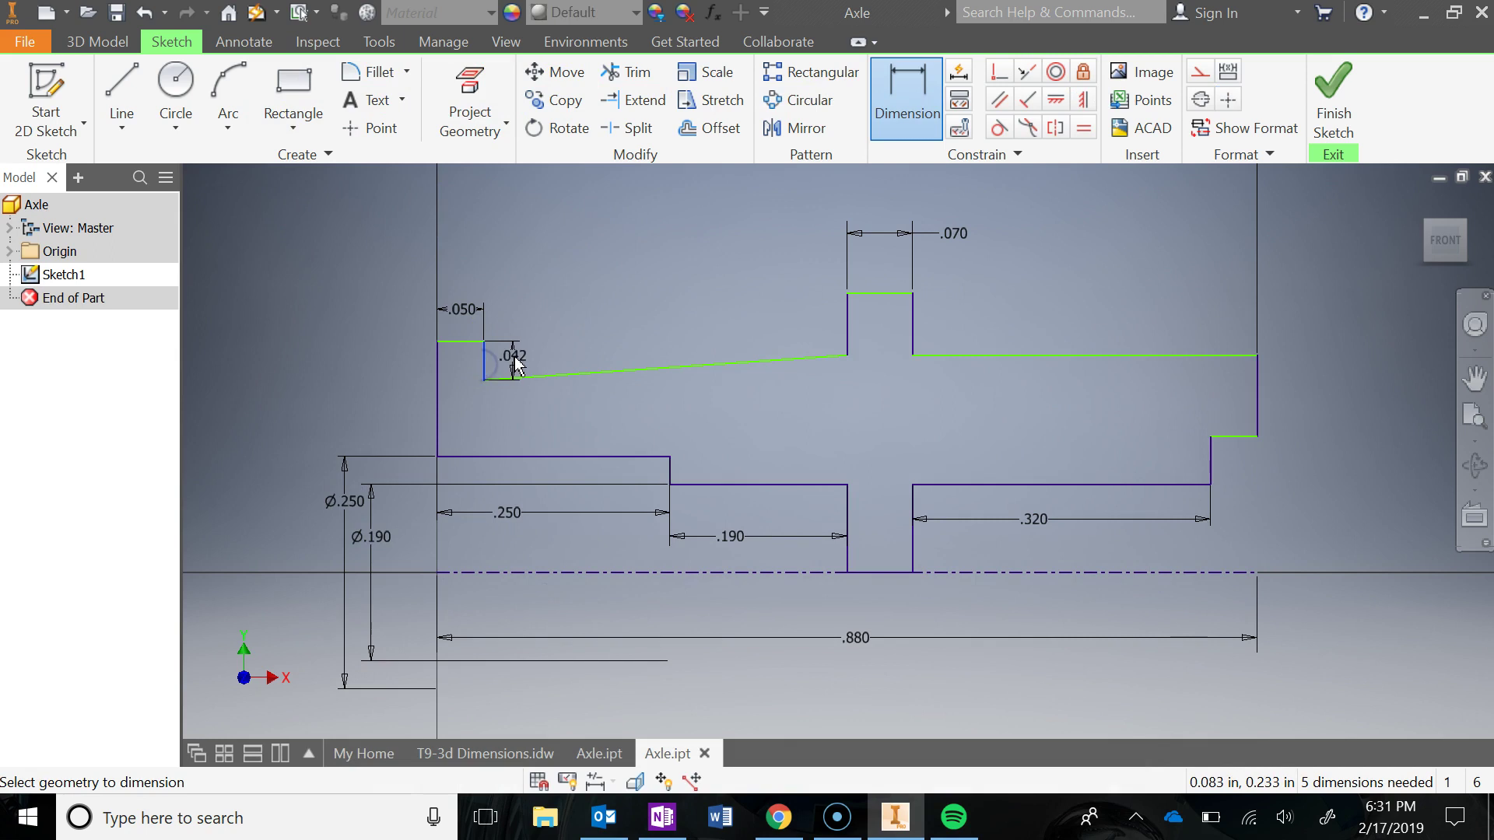
{"action": "left_click", "coordinate": [509, 366]}
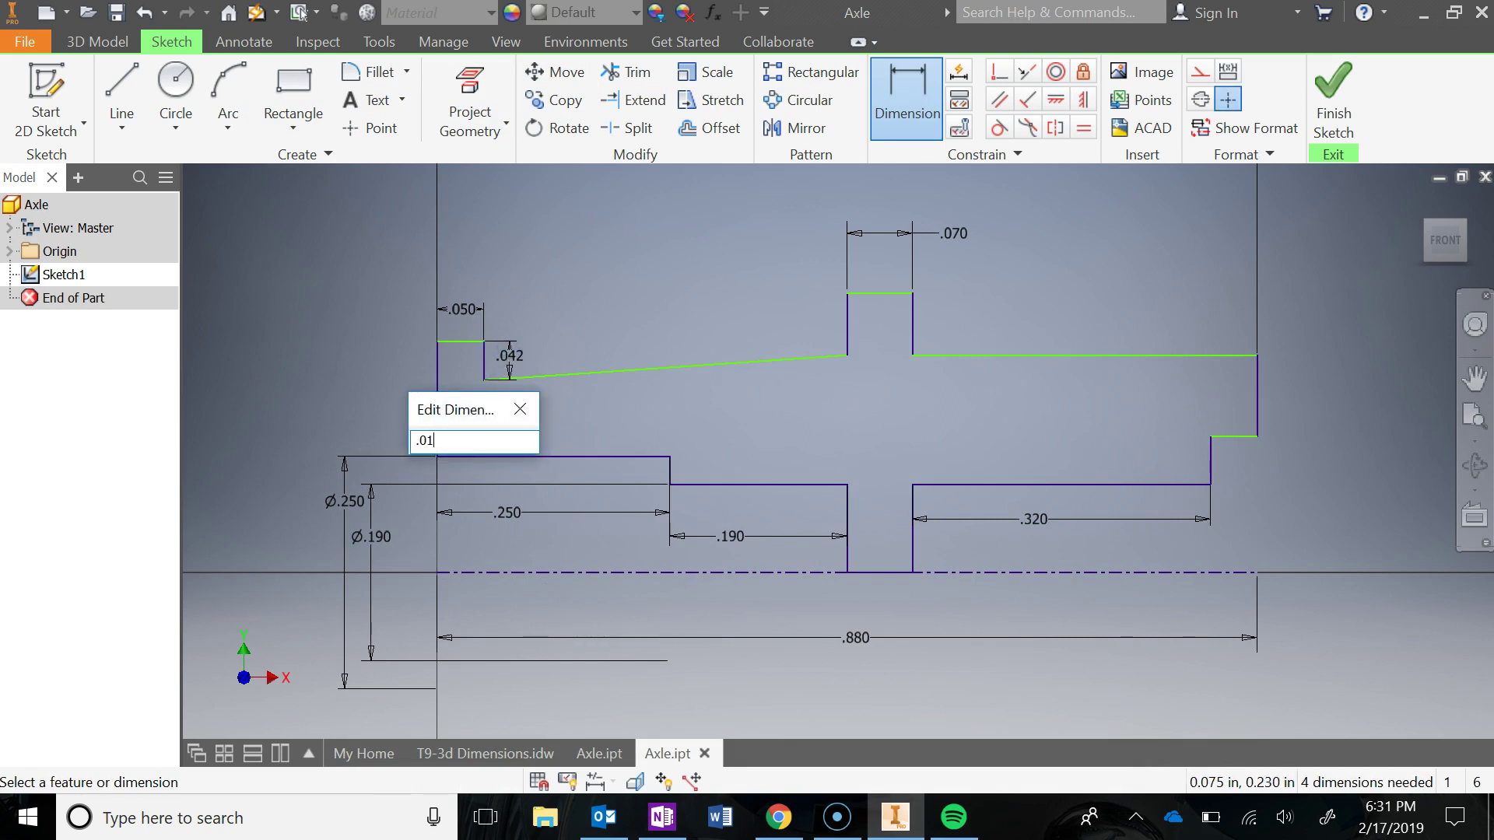
{"action": "key", "text": "Return"}
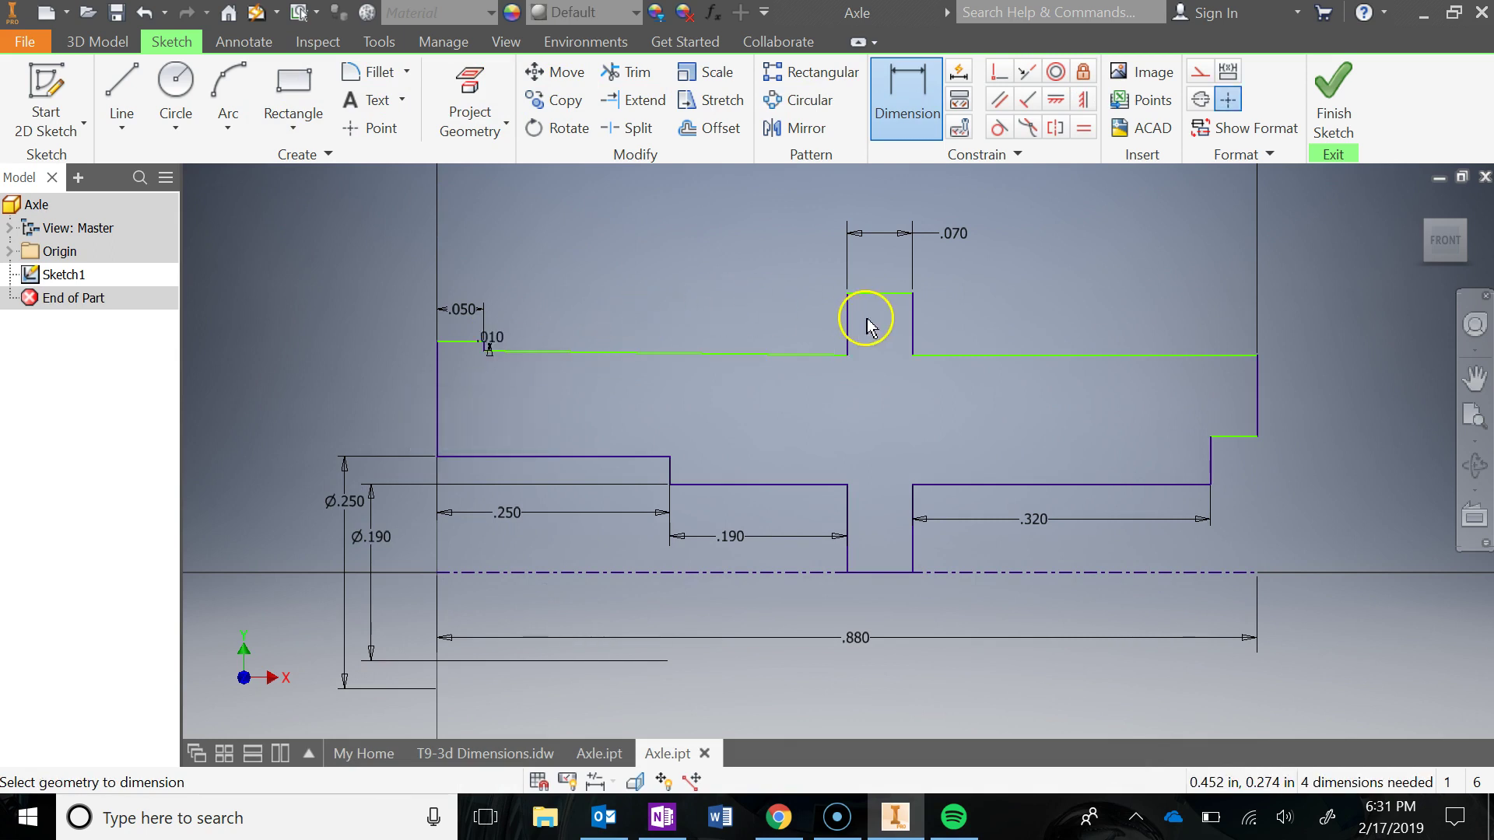
{"action": "left_click", "coordinate": [826, 331]}
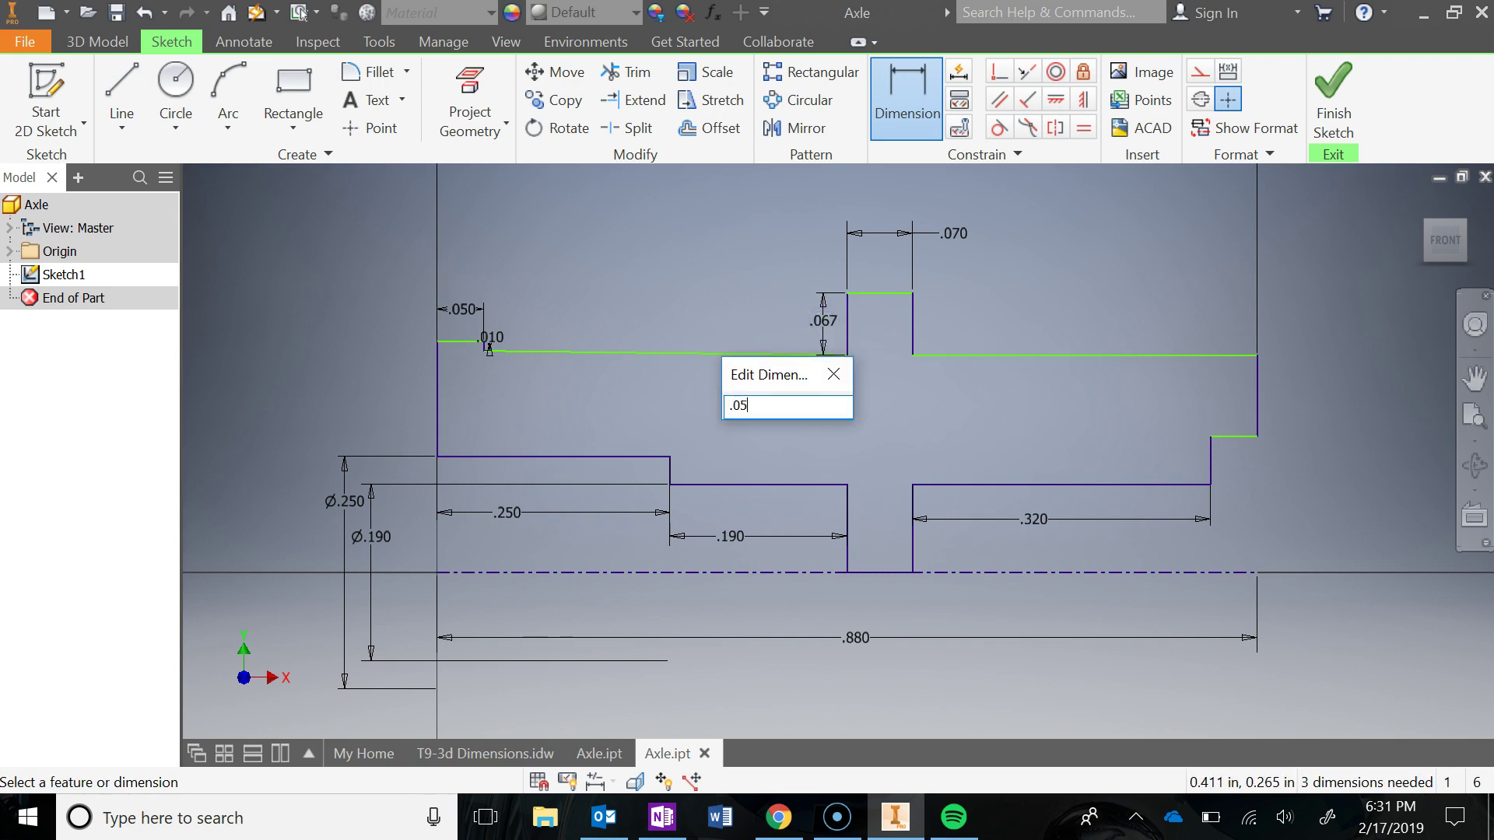
{"action": "key", "text": "Return"}
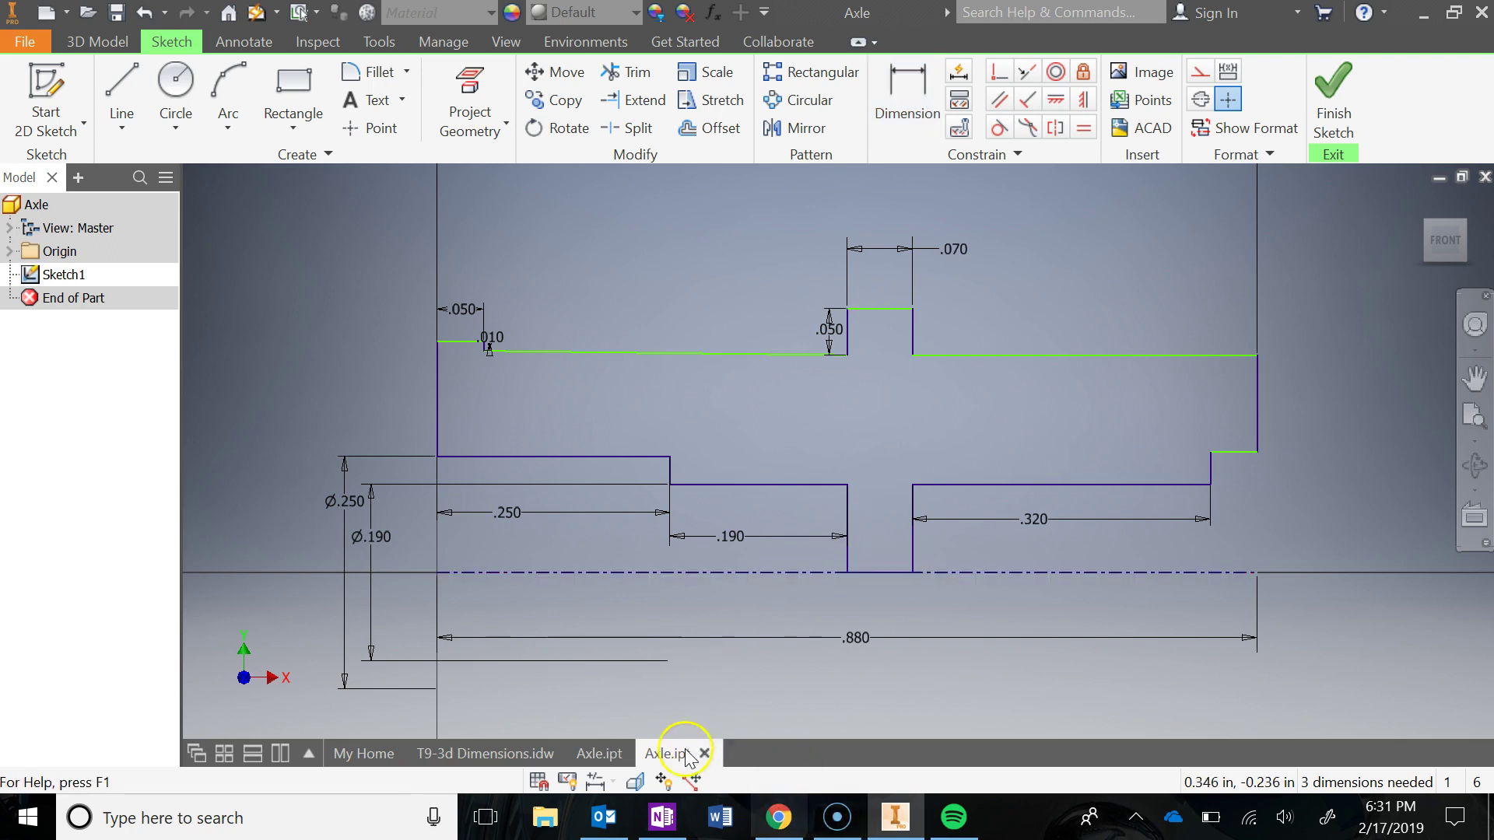
- Add a diameter dimension between the centerline and the collar's outer edge, and set it to .4 in per the OneNote drawing
{"action": "left_click", "coordinate": [905, 113]}
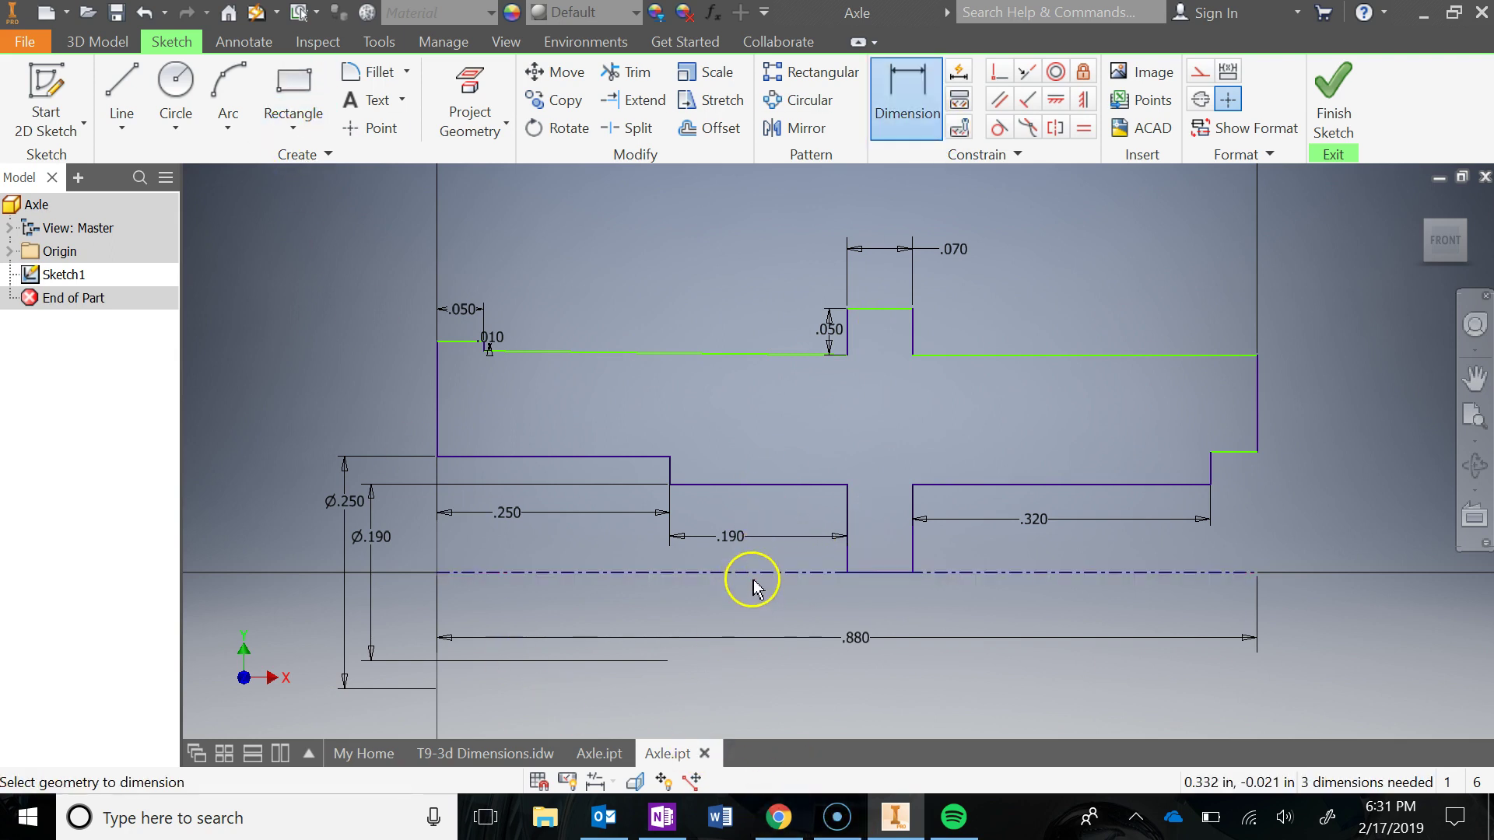
{"action": "left_click", "coordinate": [871, 311]}
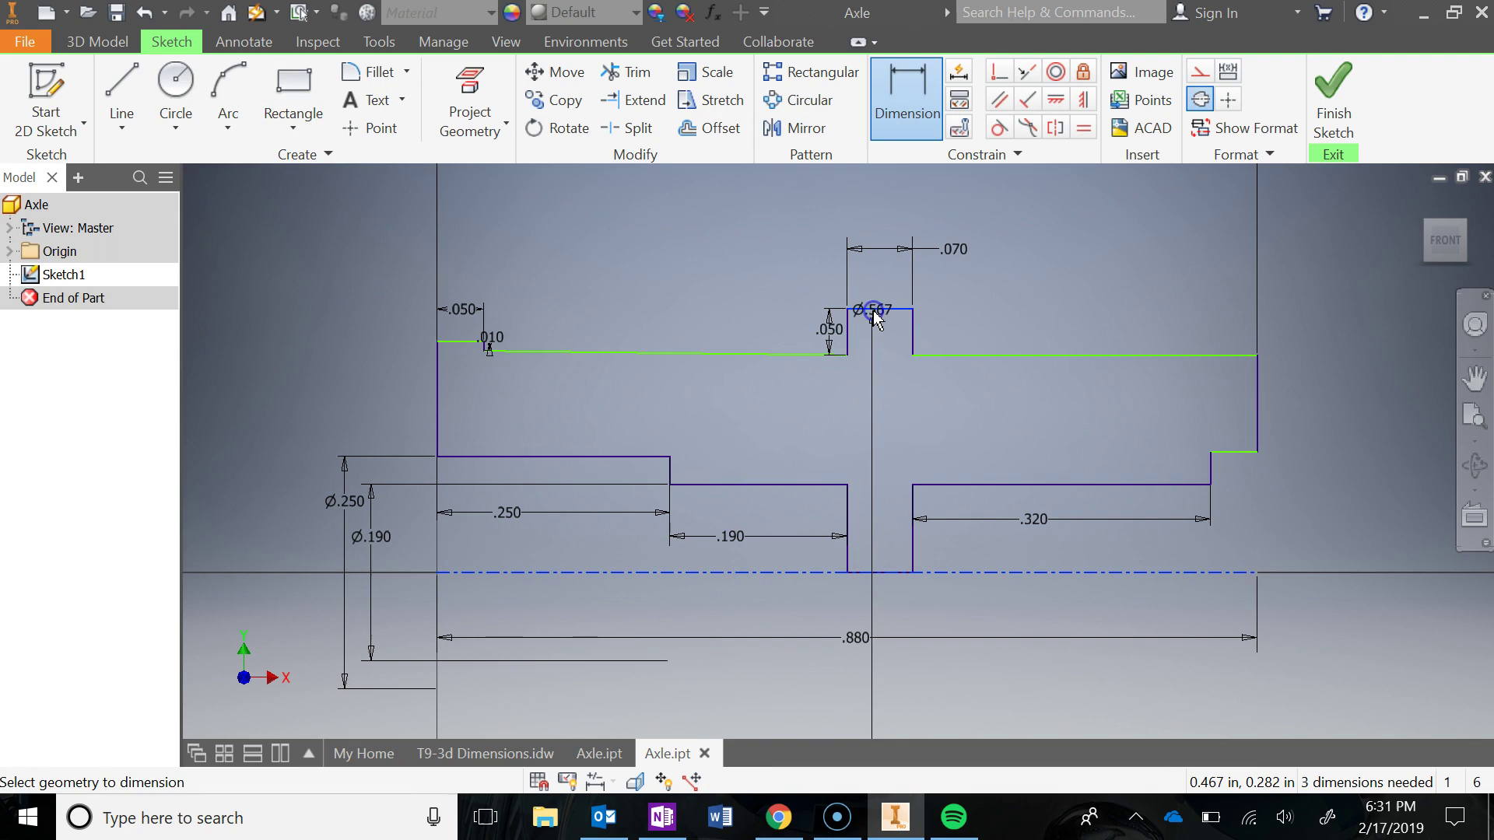
{"action": "mouse_move", "coordinate": [433, 310]}
{"action": "middle_mouse_down"}
{"action": "mouse_move", "coordinate": [407, 309]}
{"action": "mouse_move", "coordinate": [594, 293]}
{"action": "mouse_move", "coordinate": [526, 438]}
{"action": "middle_mouse_up"}
{"action": "left_click", "coordinate": [484, 493]}
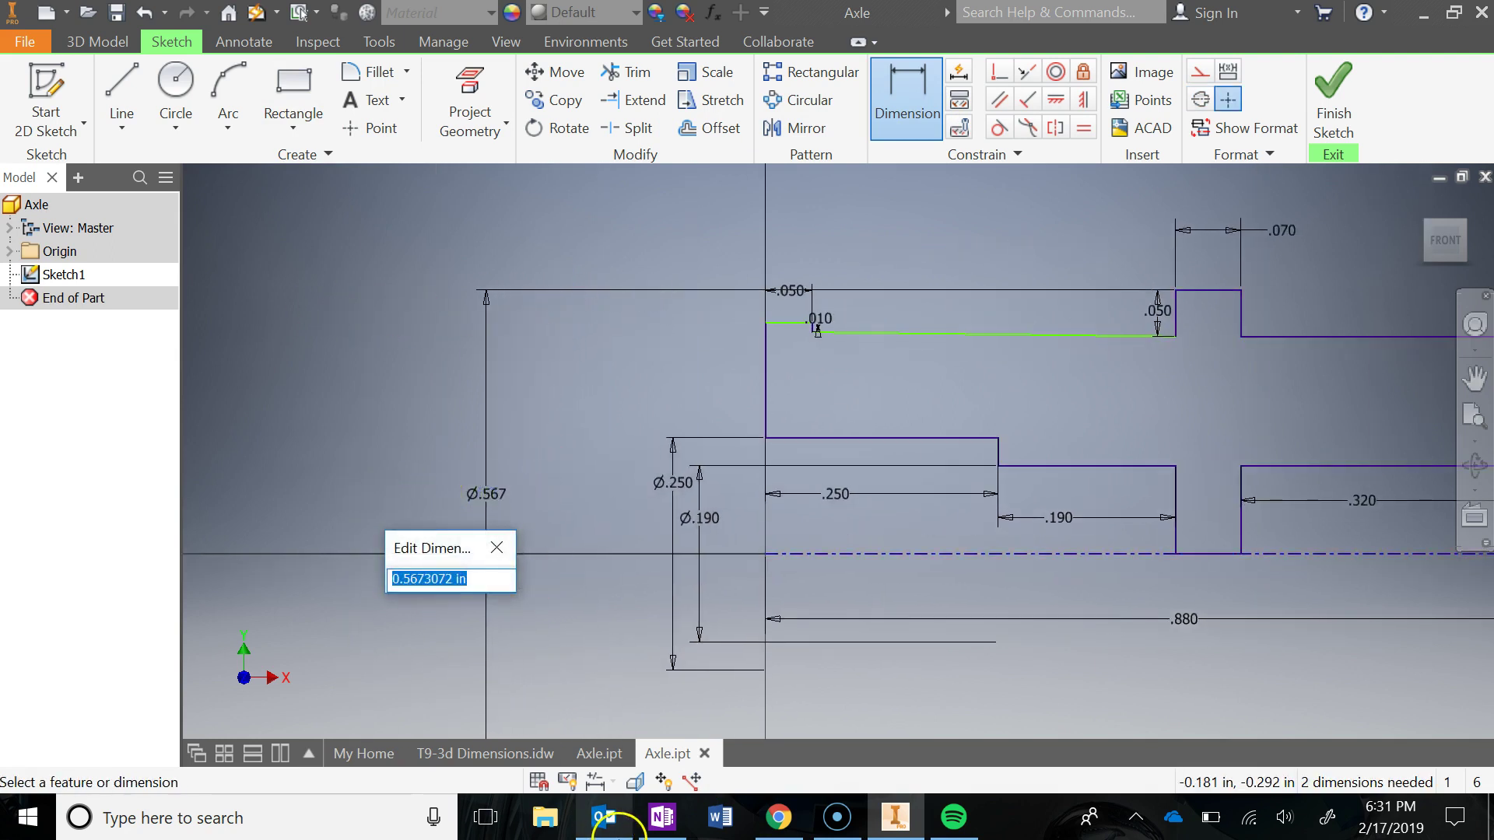
{"action": "left_click", "coordinate": [661, 817]}
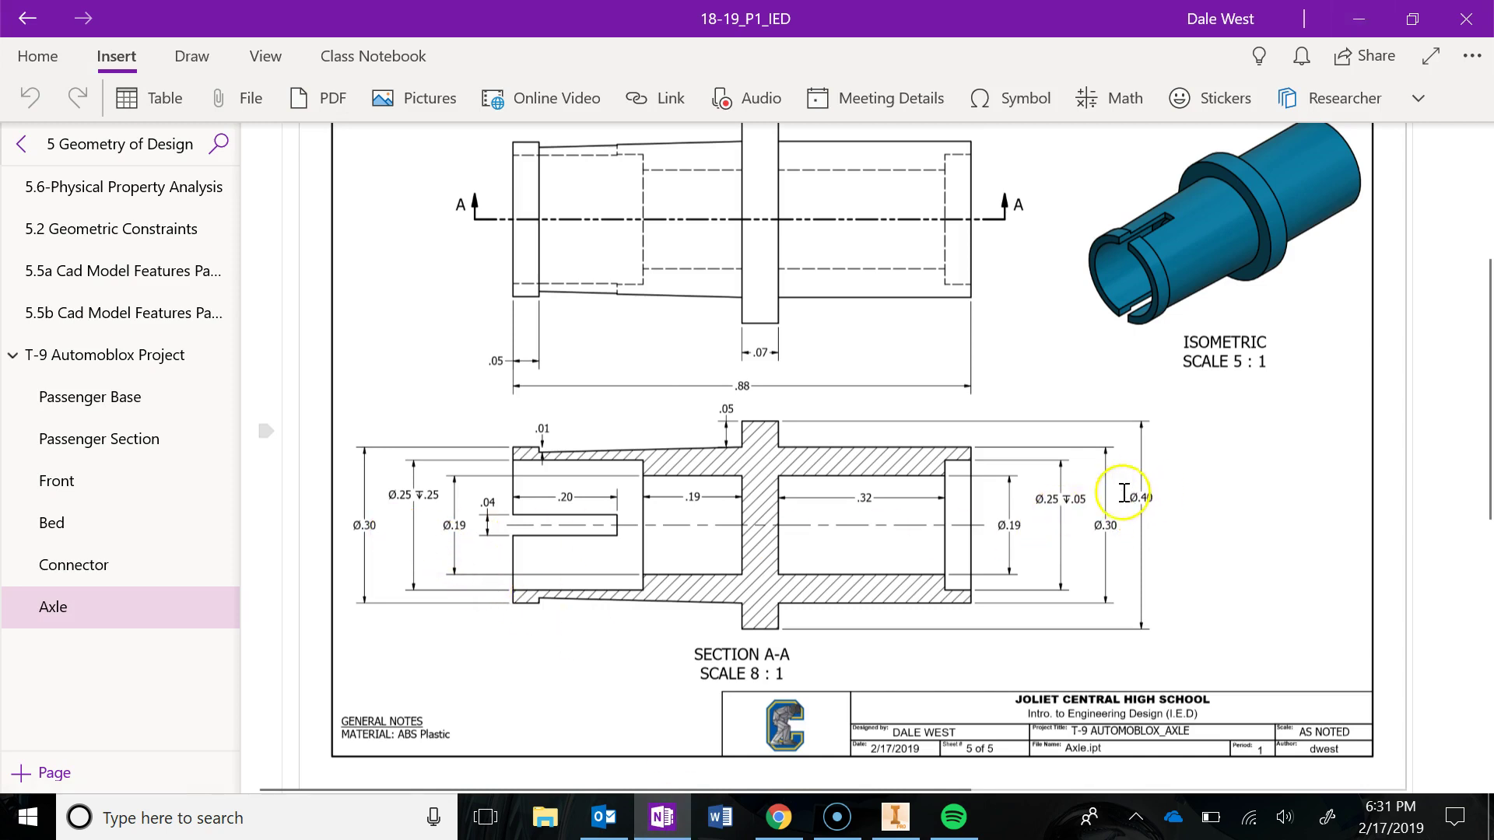
{"action": "left_click", "coordinate": [1359, 18]}
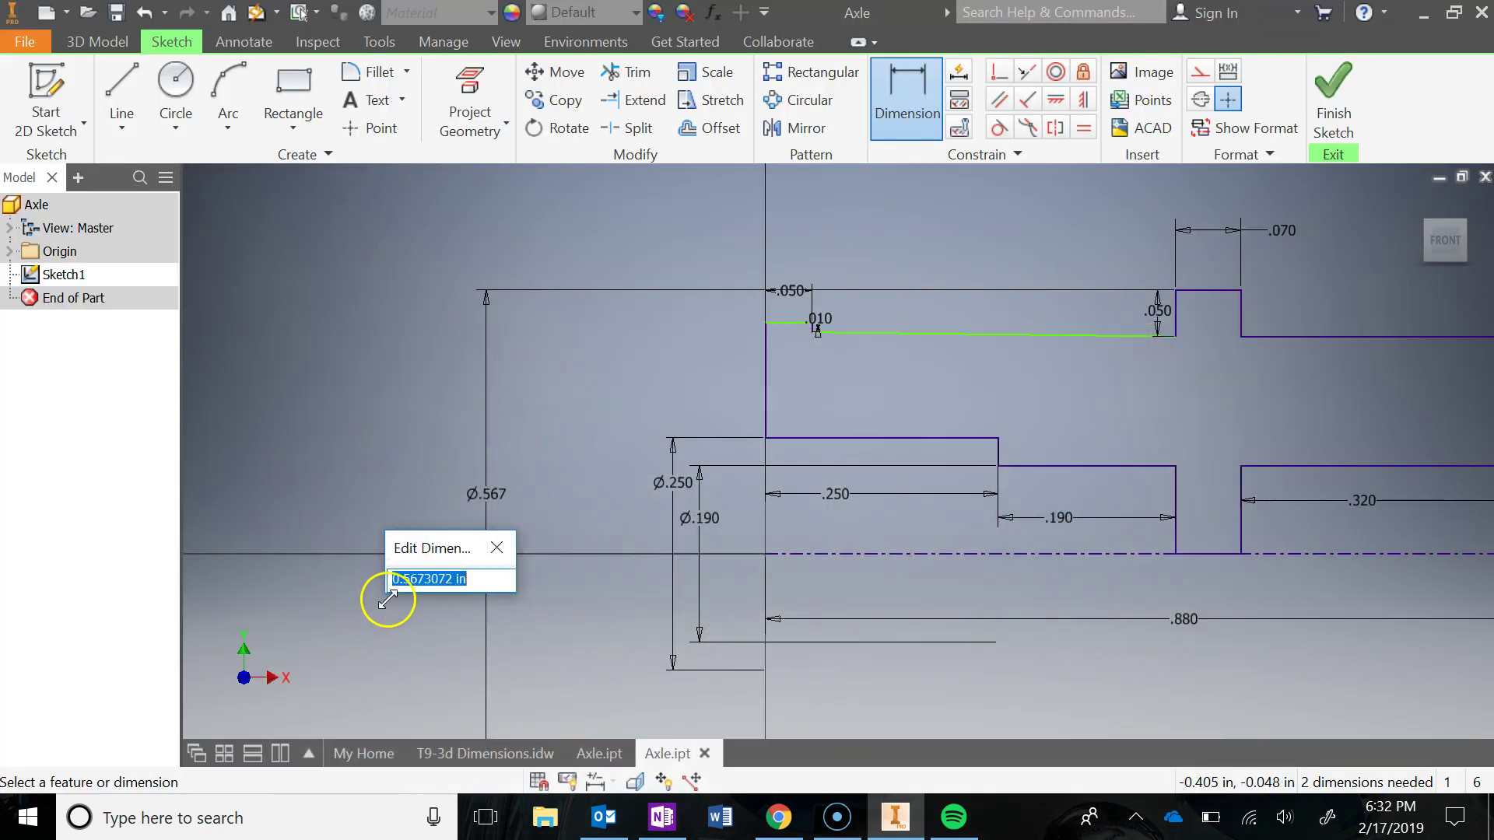
{"action": "type", "text": ".4"}
{"action": "key", "text": "Return"}
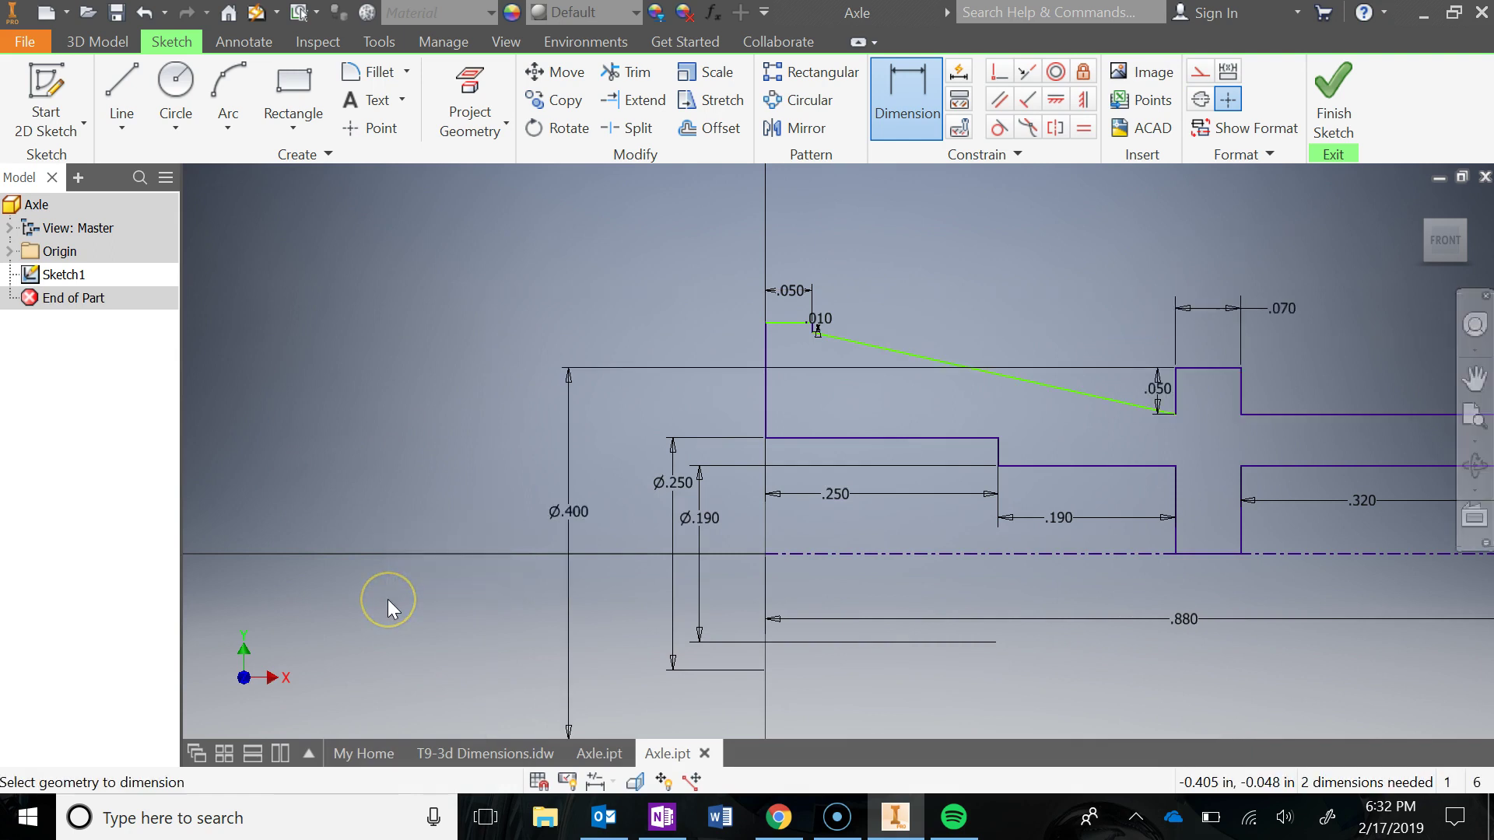
- Add a diameter dimension between the left lip's outer edge and the centerline, and set it to .3 in per the OneNote drawing
{"action": "left_click", "coordinate": [785, 323]}
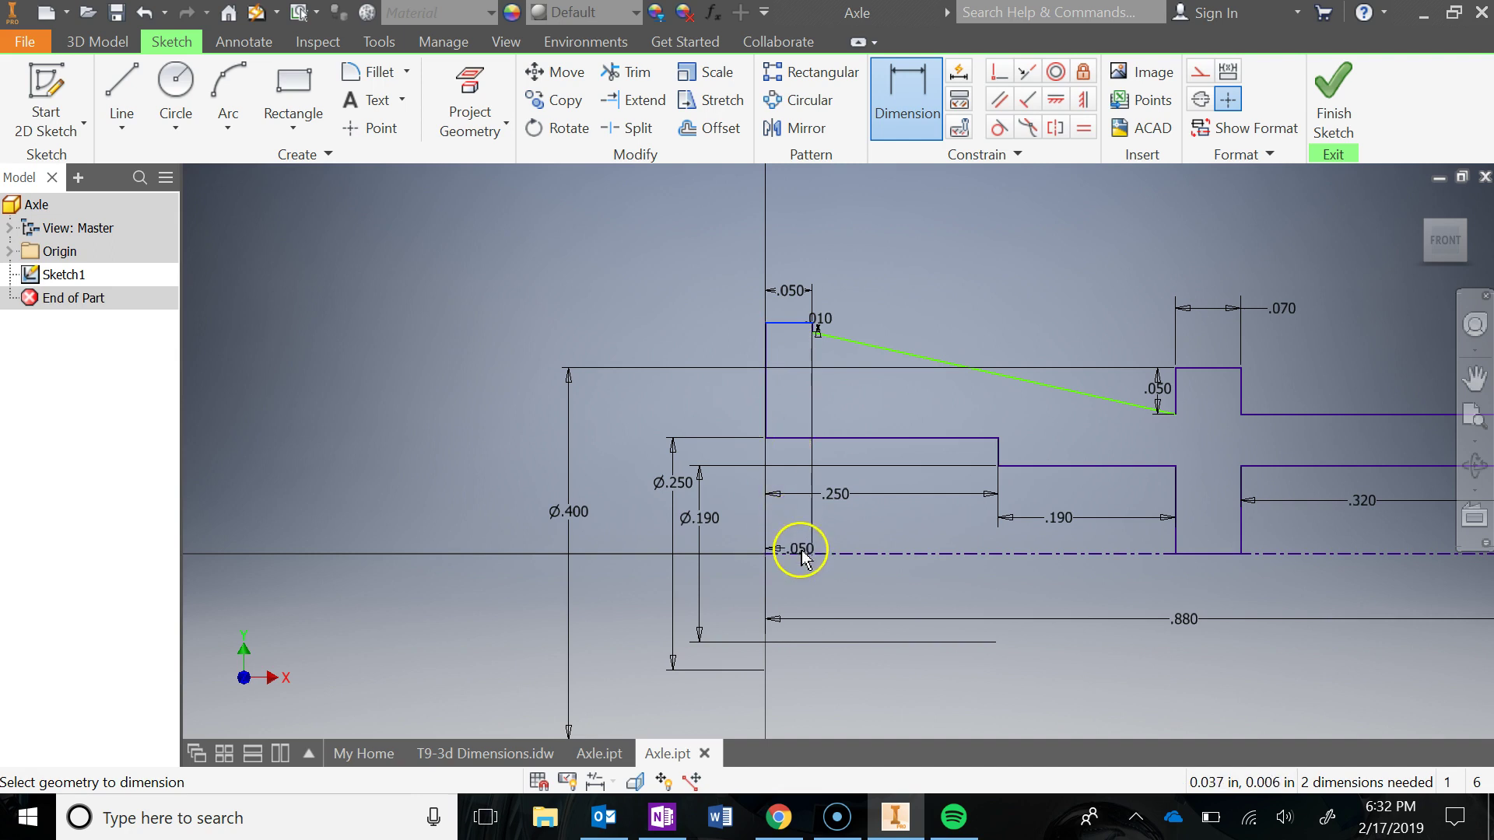
{"action": "left_click", "coordinate": [800, 554]}
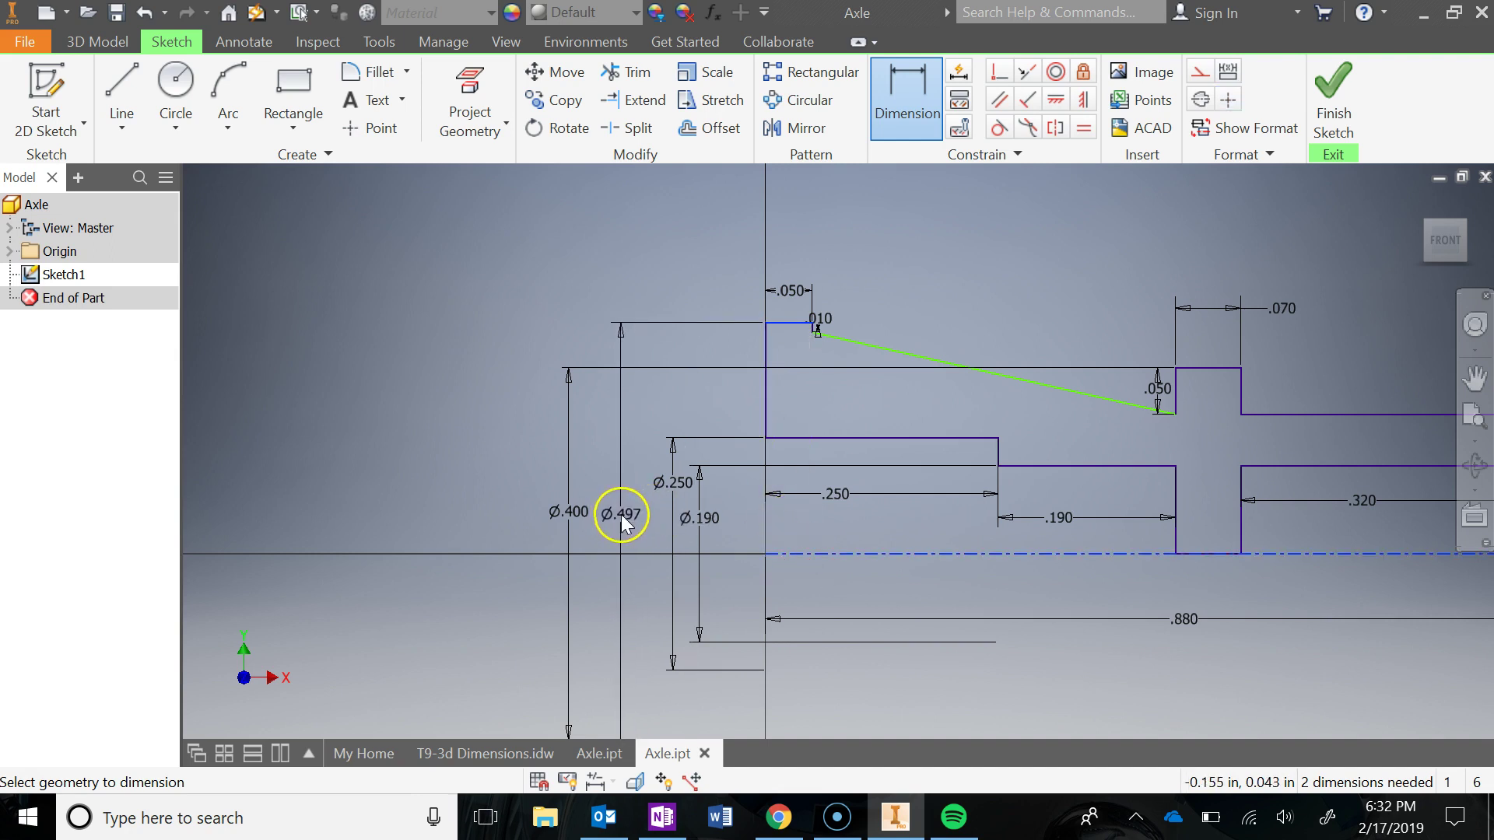
{"action": "left_click", "coordinate": [620, 513]}
{"action": "left_click", "coordinate": [661, 816]}
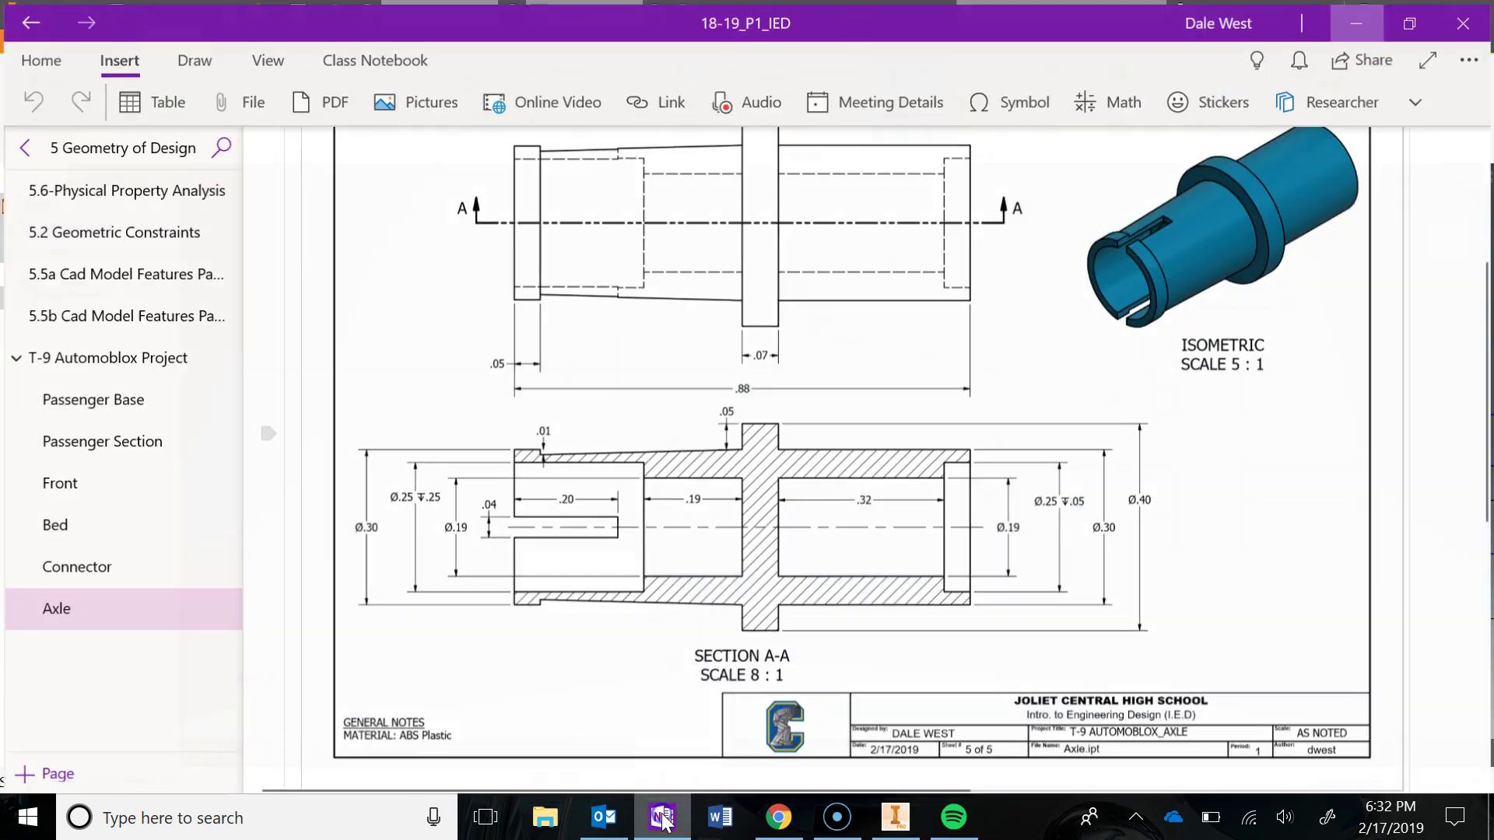
{"action": "left_click", "coordinate": [661, 817]}
{"action": "left_click", "coordinate": [662, 817]}
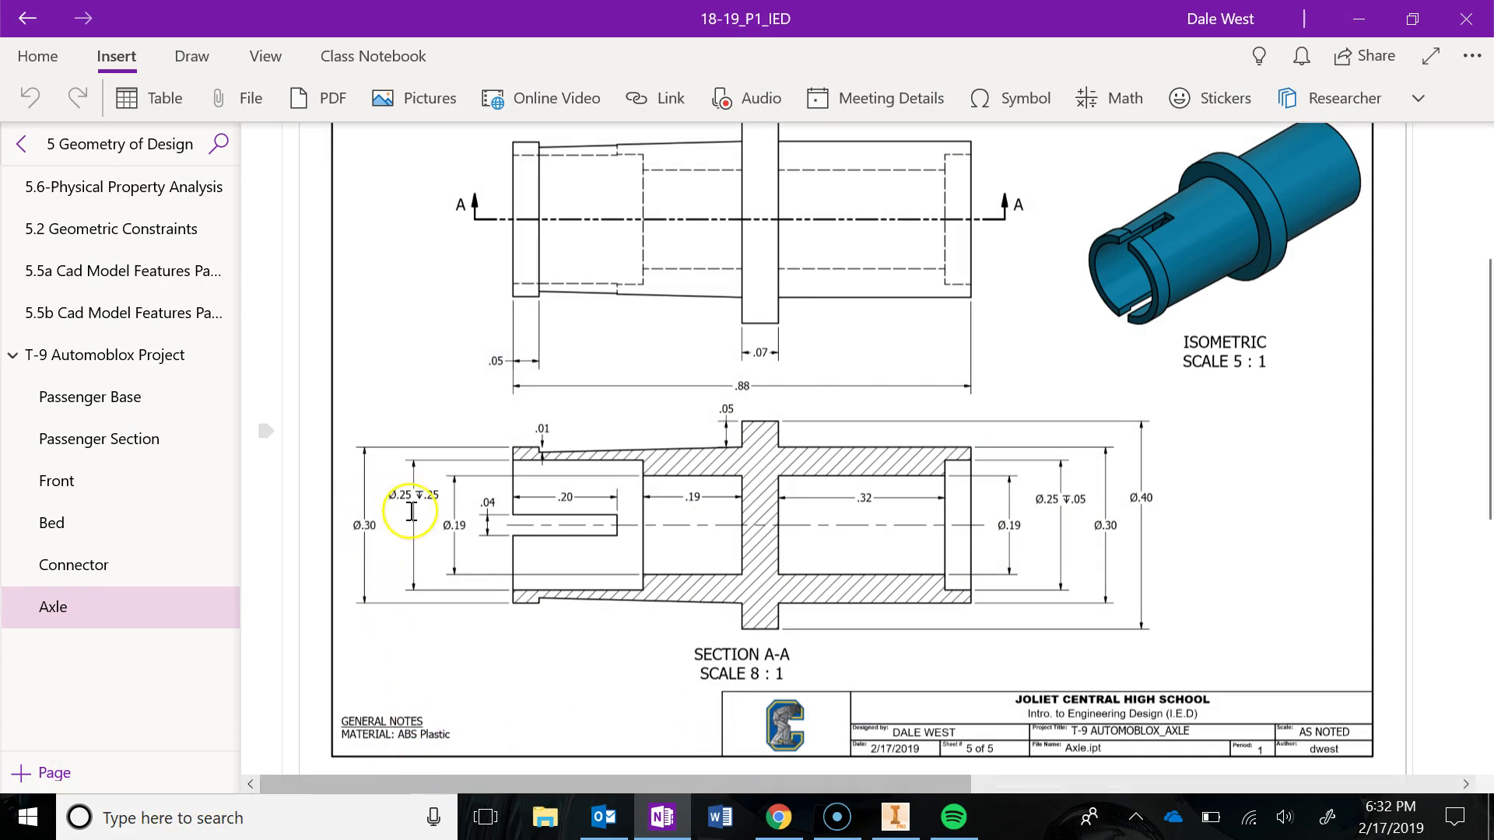
{"action": "left_click", "coordinate": [1358, 19]}
{"action": "type", "text": ".3"}
{"action": "key", "text": "Return"}
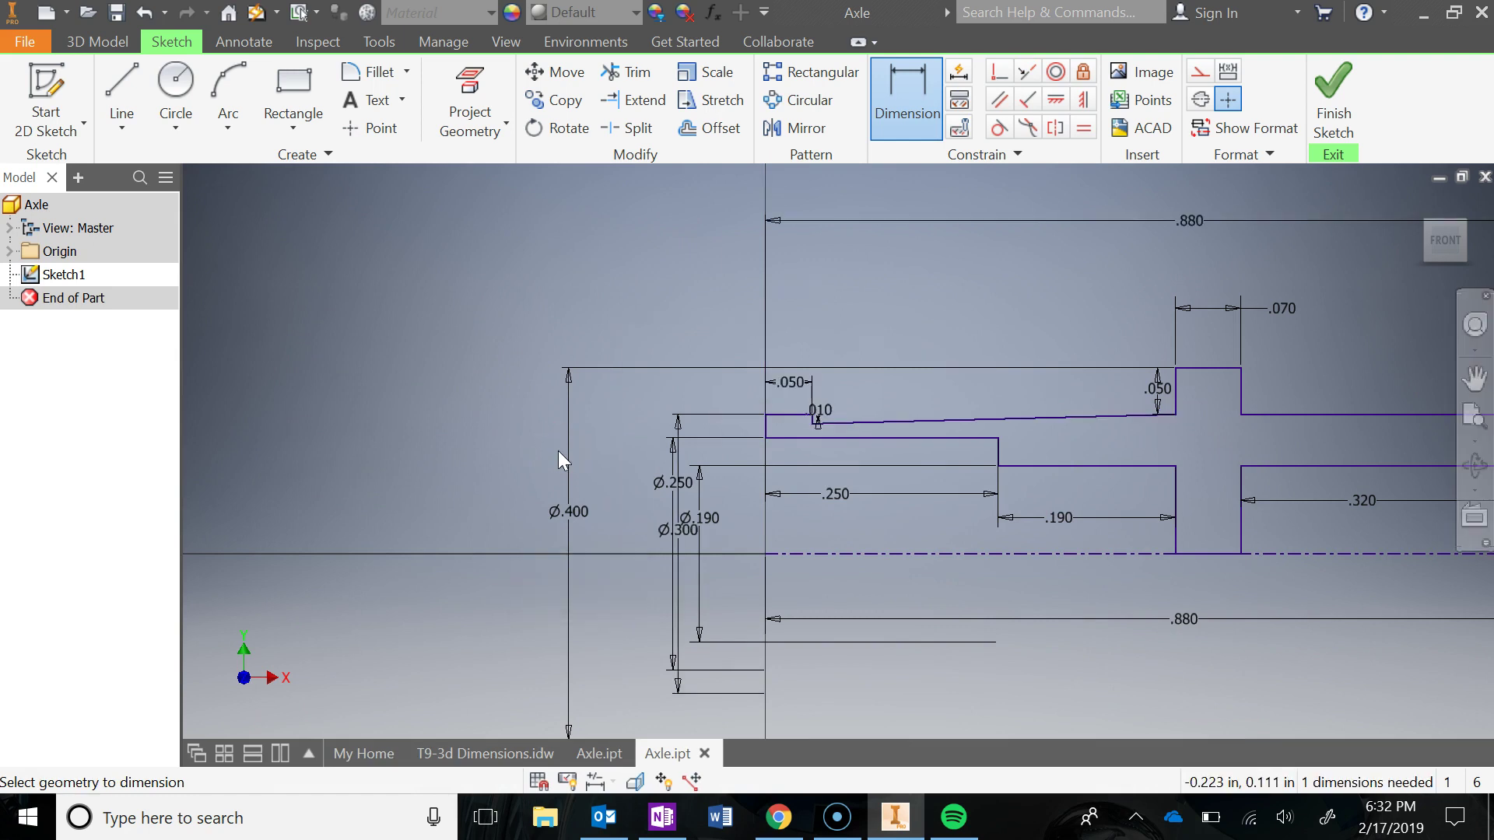
- Space out the overlapping .250 and .300 diameter dimensions beside the profile's left end
{"action": "middle_click_drag", "start_coordinate": [690, 441], "coordinate": [403, 386]}
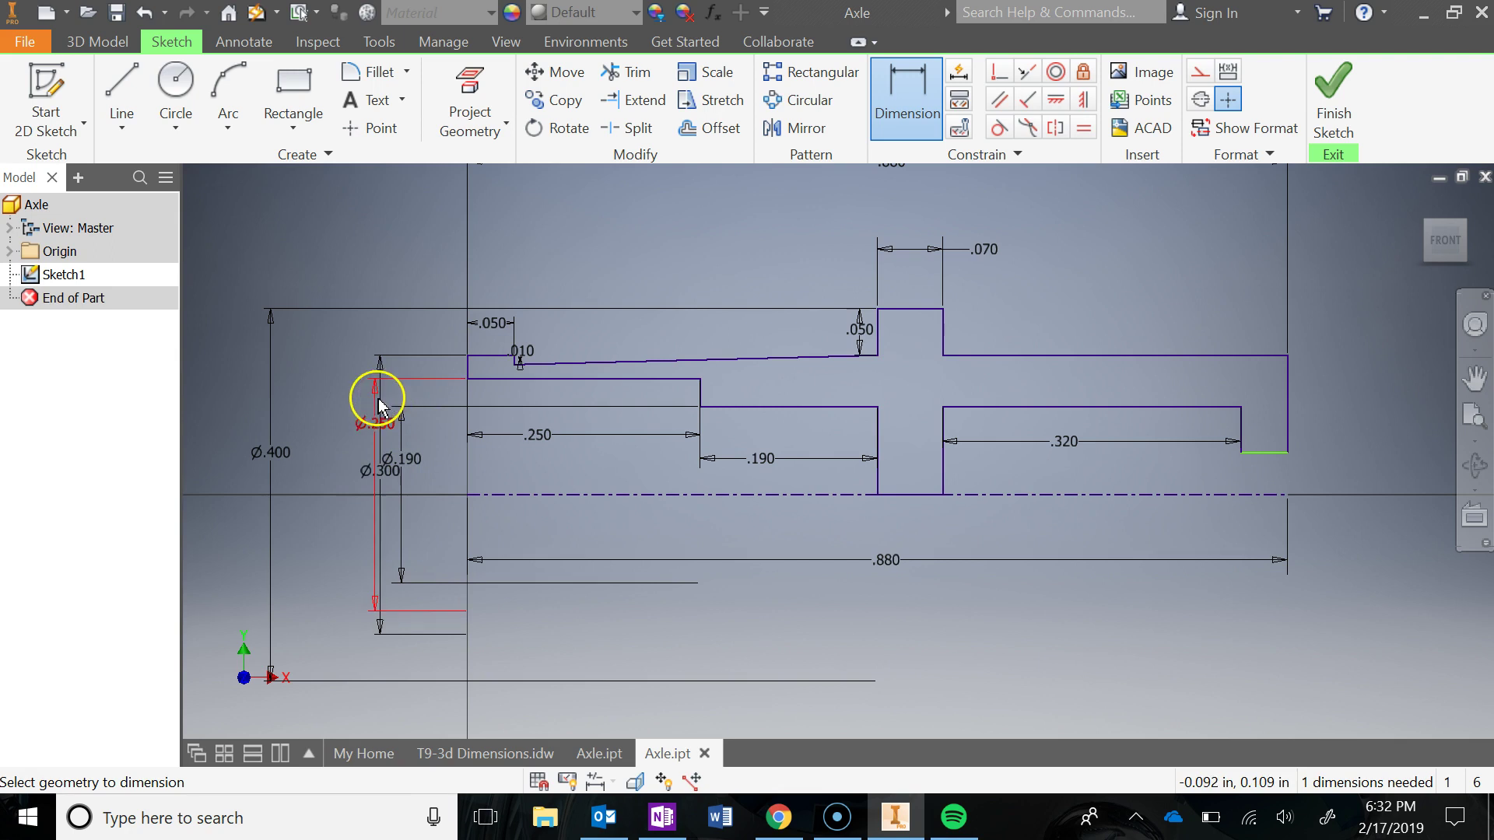
{"action": "left_click", "coordinate": [368, 432]}
{"action": "left_click_drag", "start_coordinate": [377, 424], "coordinate": [327, 428]}
{"action": "left_click_drag", "start_coordinate": [373, 477], "coordinate": [318, 475]}
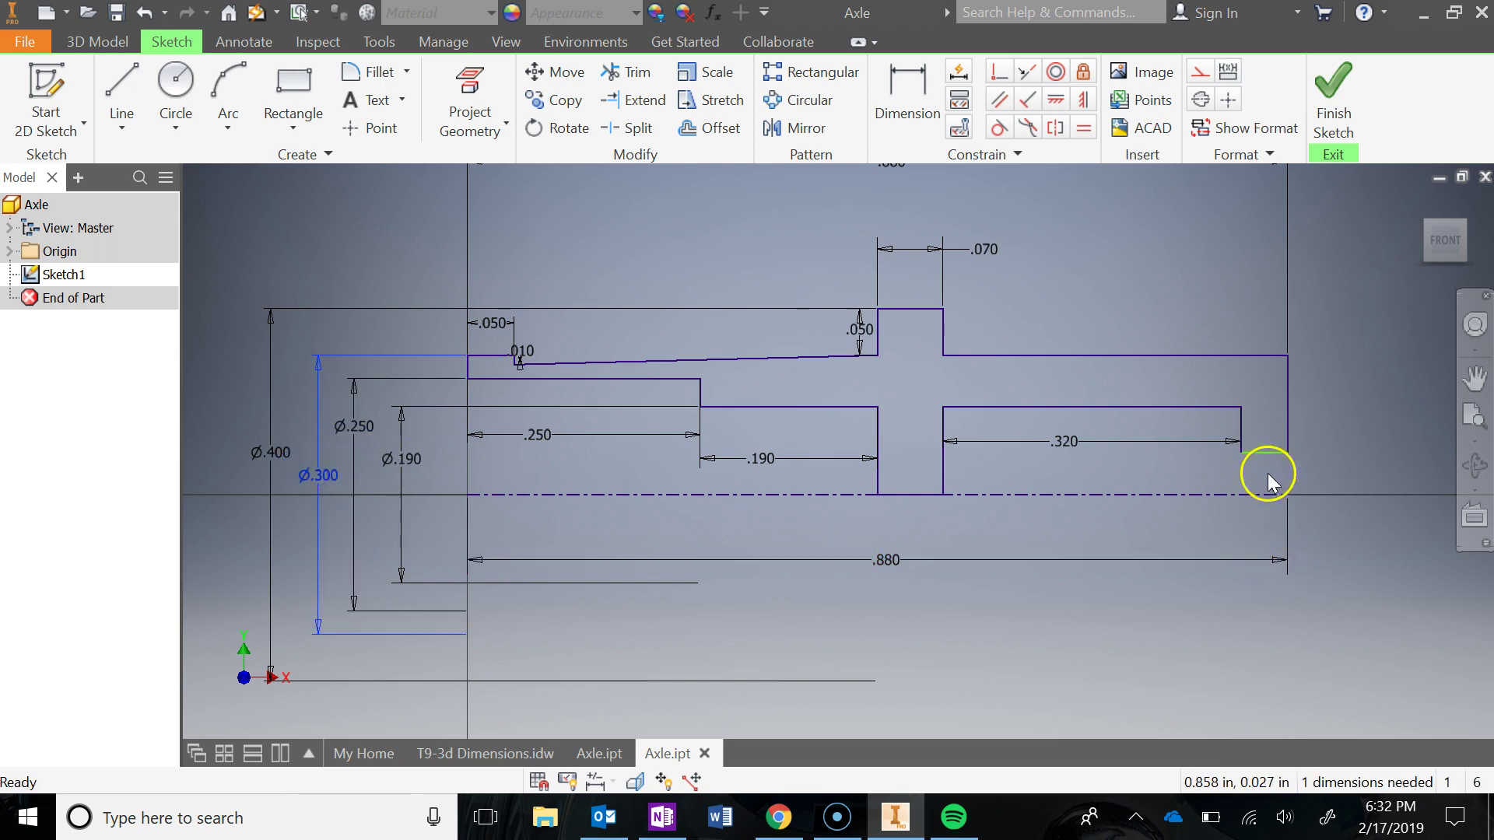
- Add a diameter dimension between the right end bore edge and the centerline, and set it to .25 in per the OneNote drawing
{"action": "left_click", "coordinate": [907, 89]}
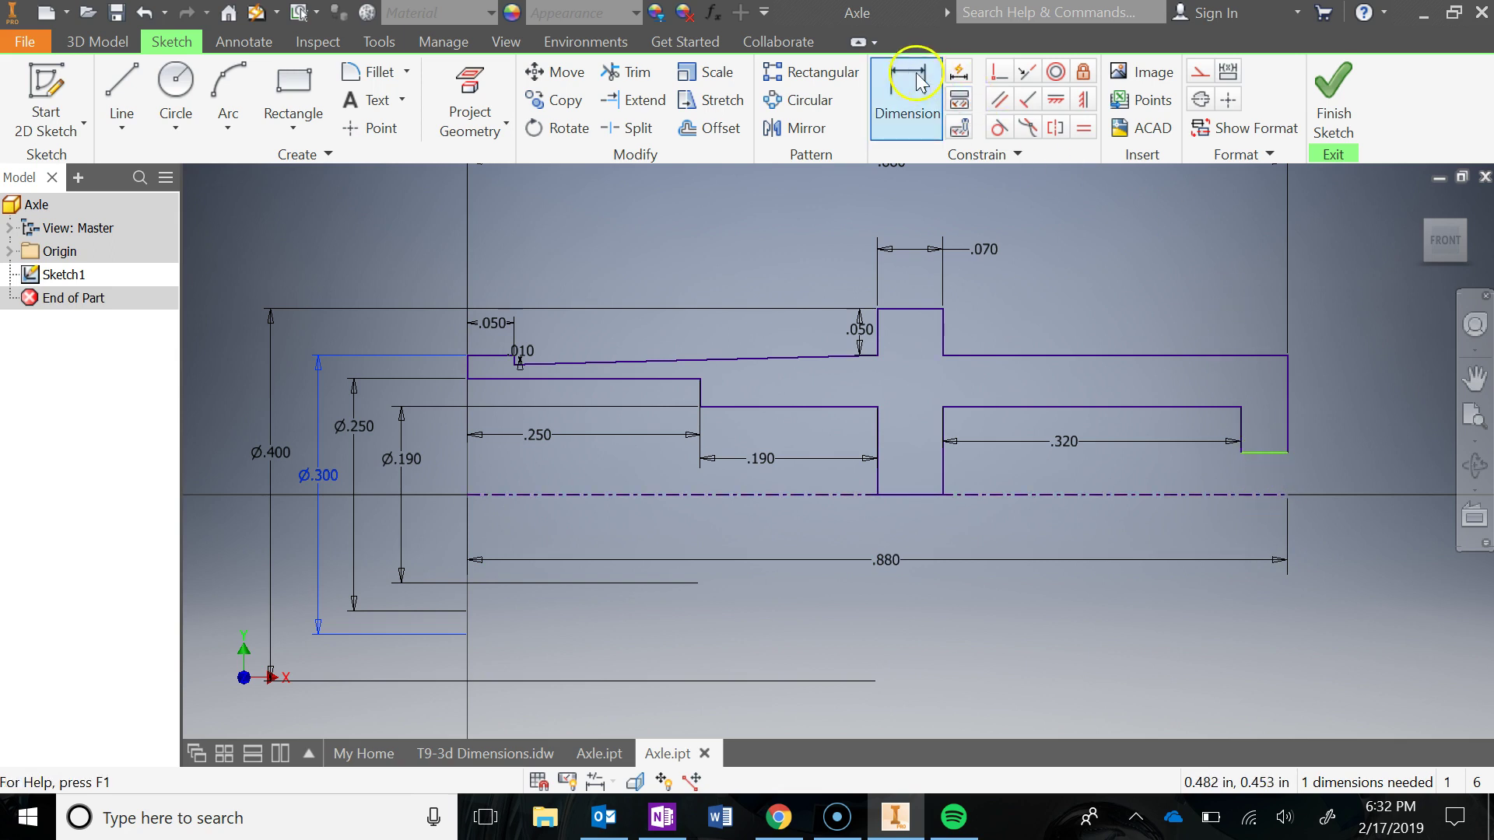
{"action": "left_click", "coordinate": [1272, 454]}
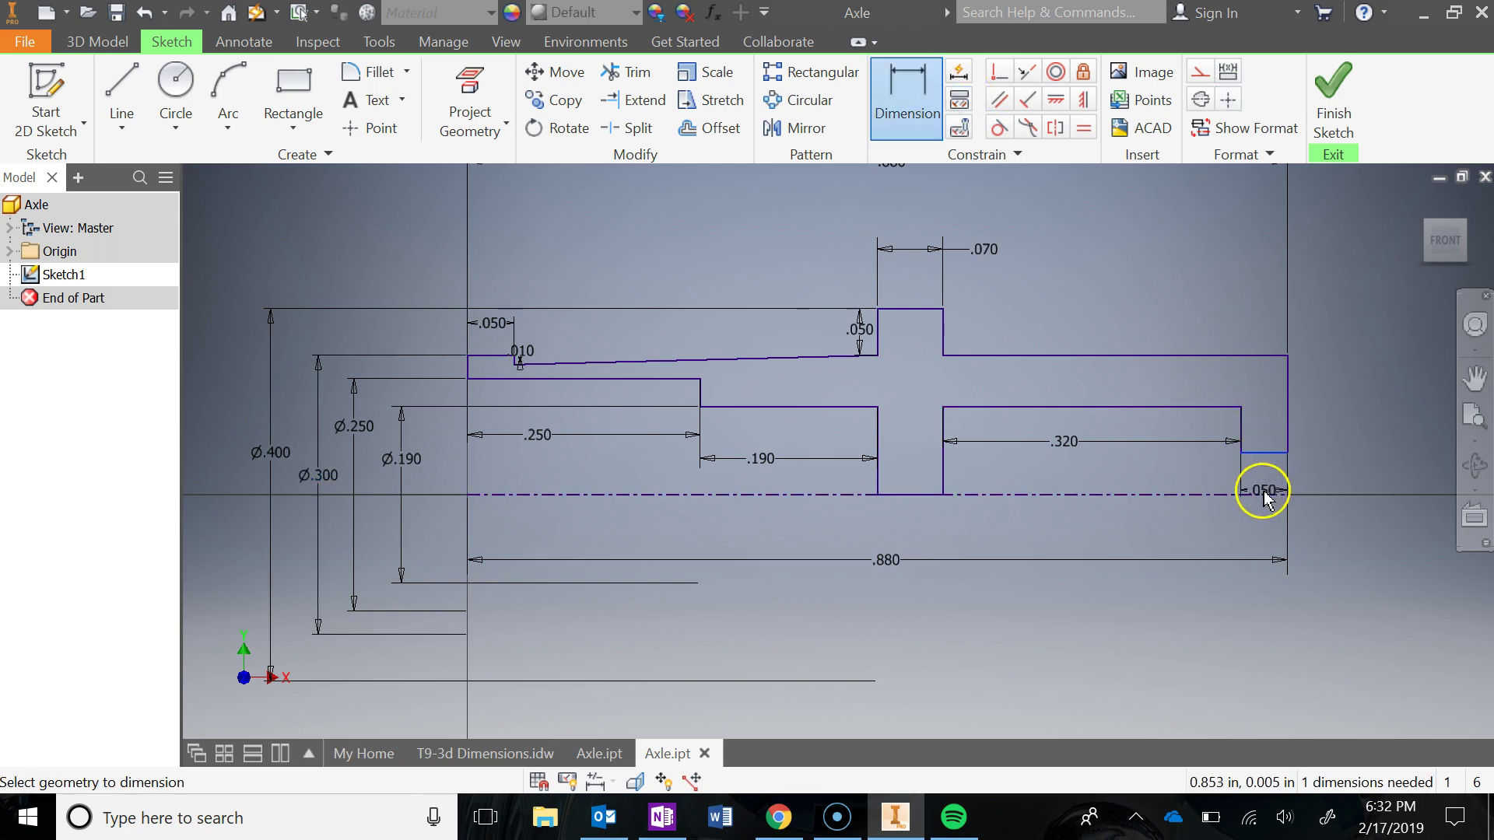
{"action": "left_click", "coordinate": [1262, 495]}
{"action": "left_click", "coordinate": [1342, 476]}
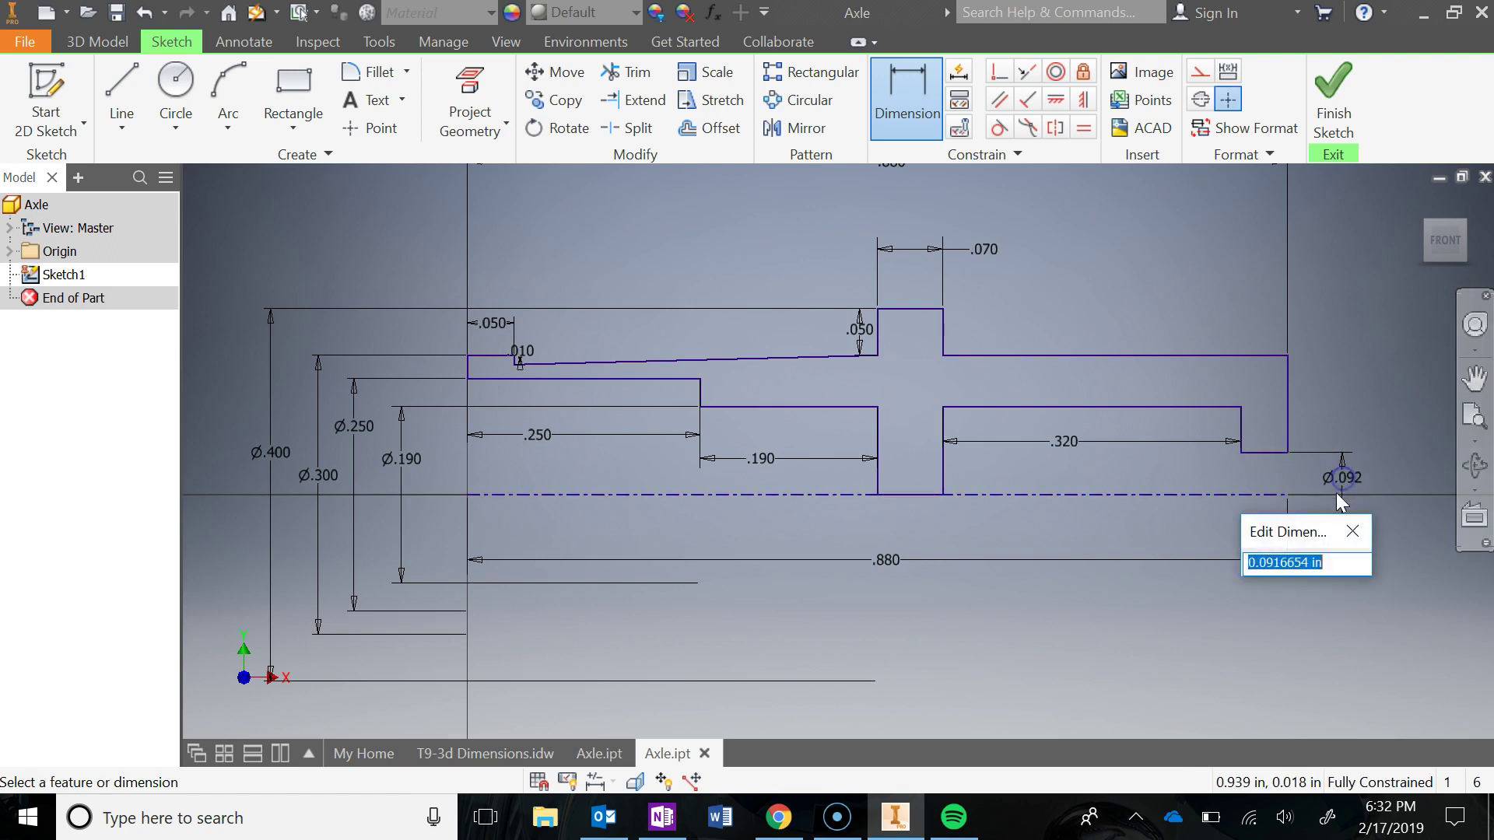
{"action": "left_click", "coordinate": [661, 817]}
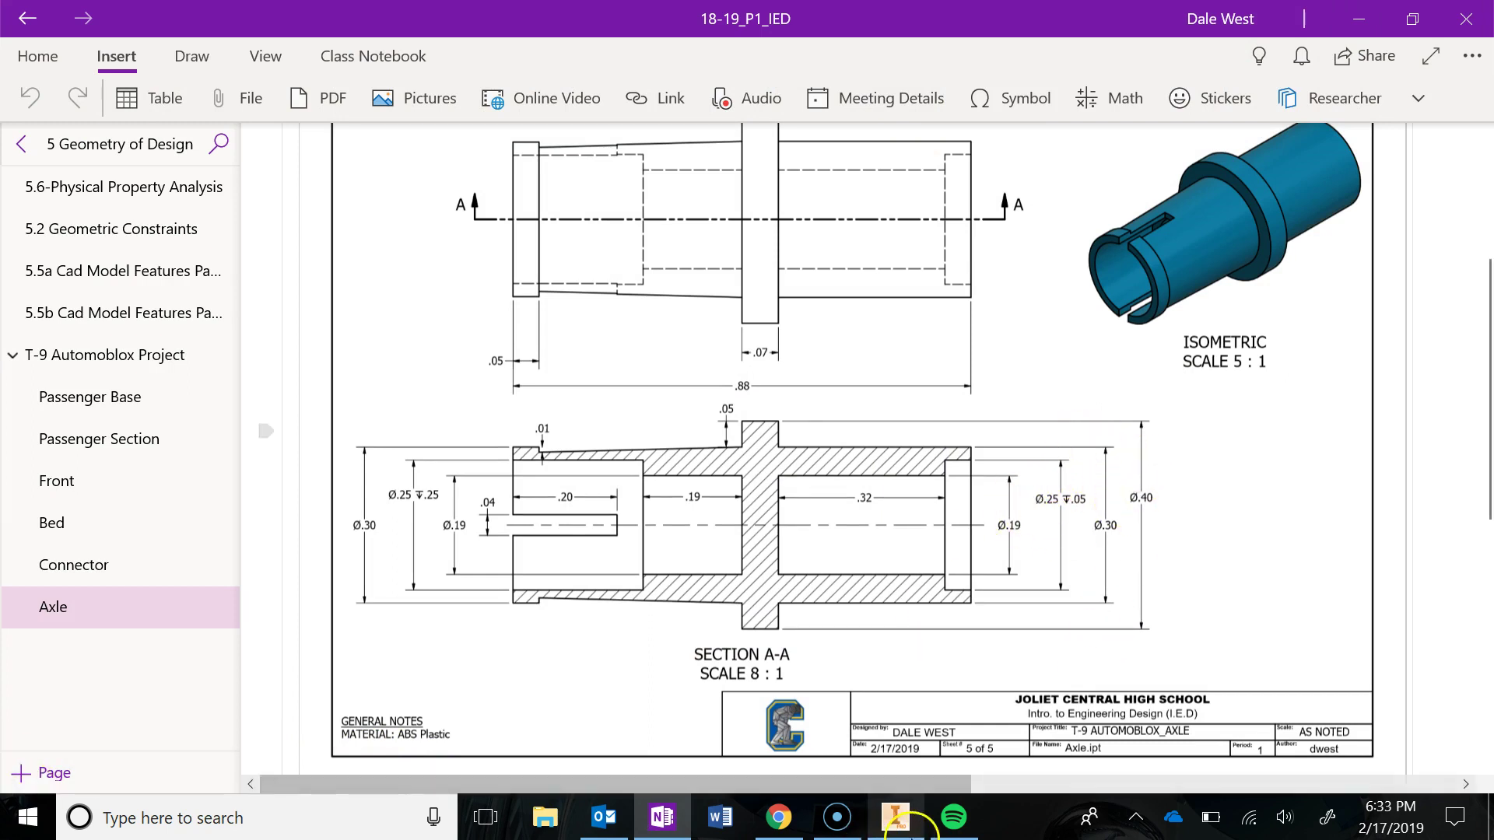
{"action": "left_click", "coordinate": [918, 827]}
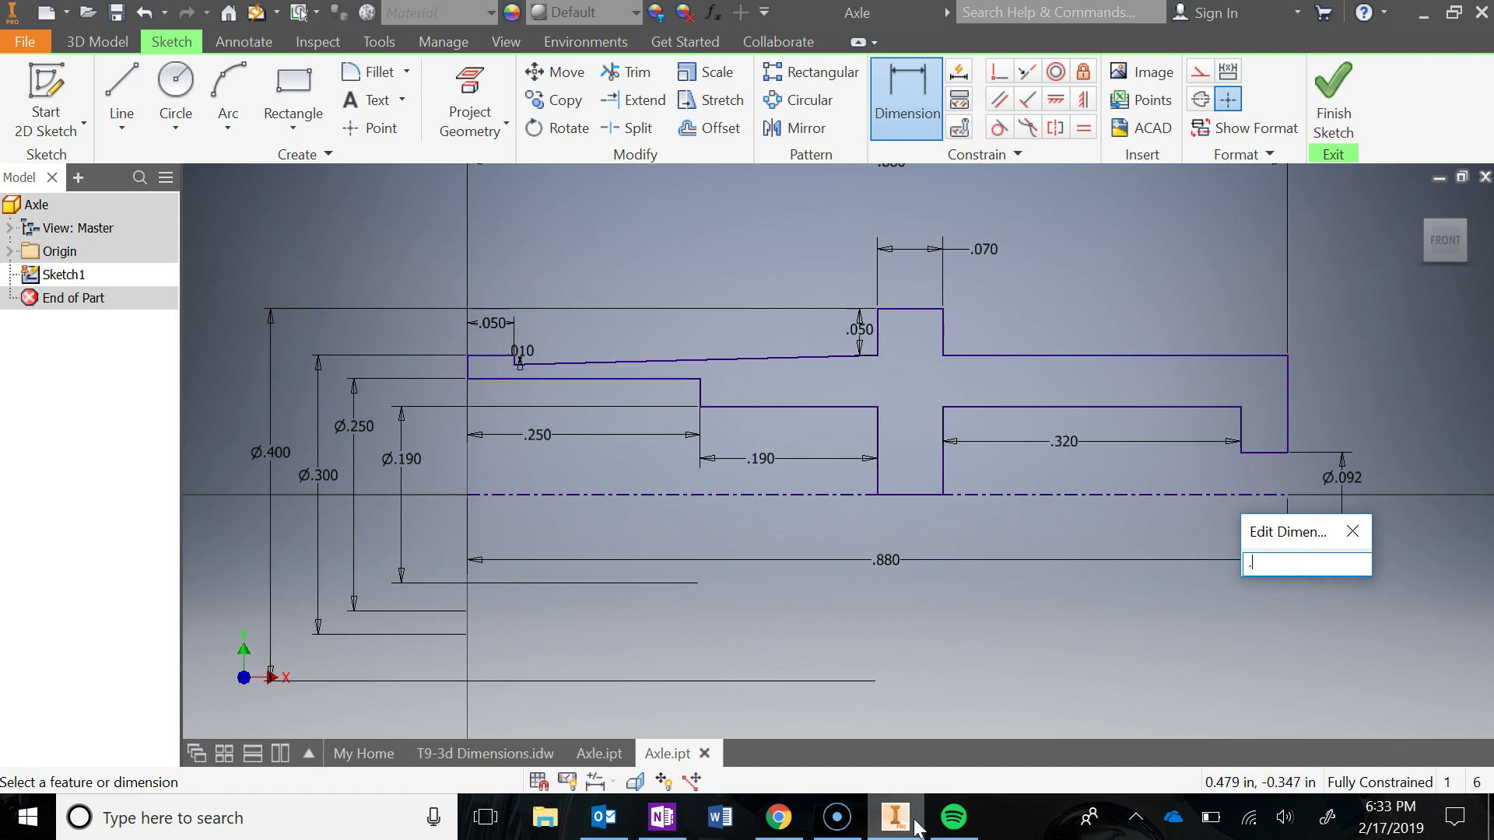
{"action": "key", "text": "Escape"}
{"action": "key", "text": "Escape"}
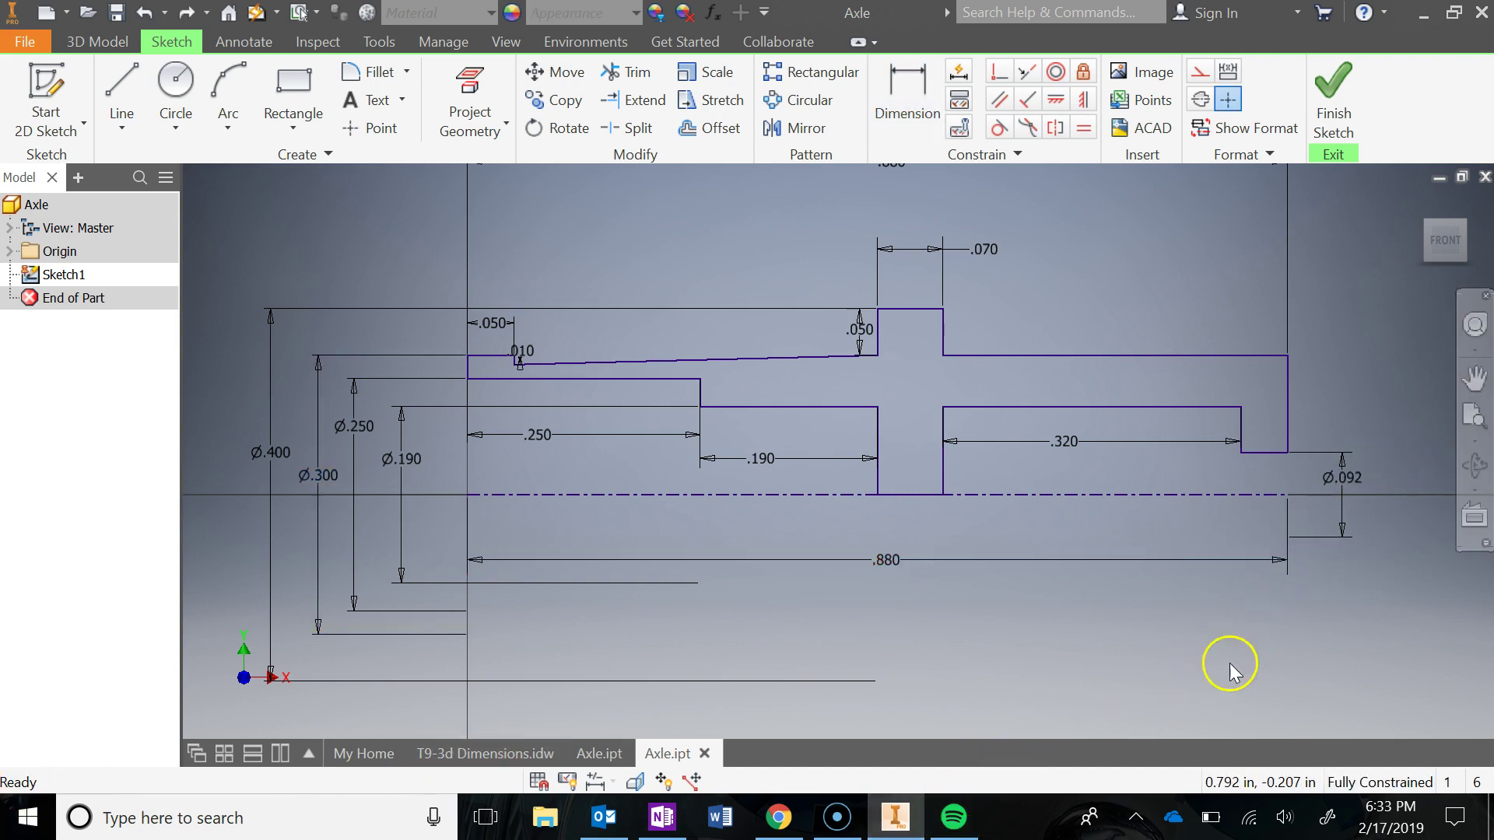
{"action": "double_click", "coordinate": [1352, 480]}
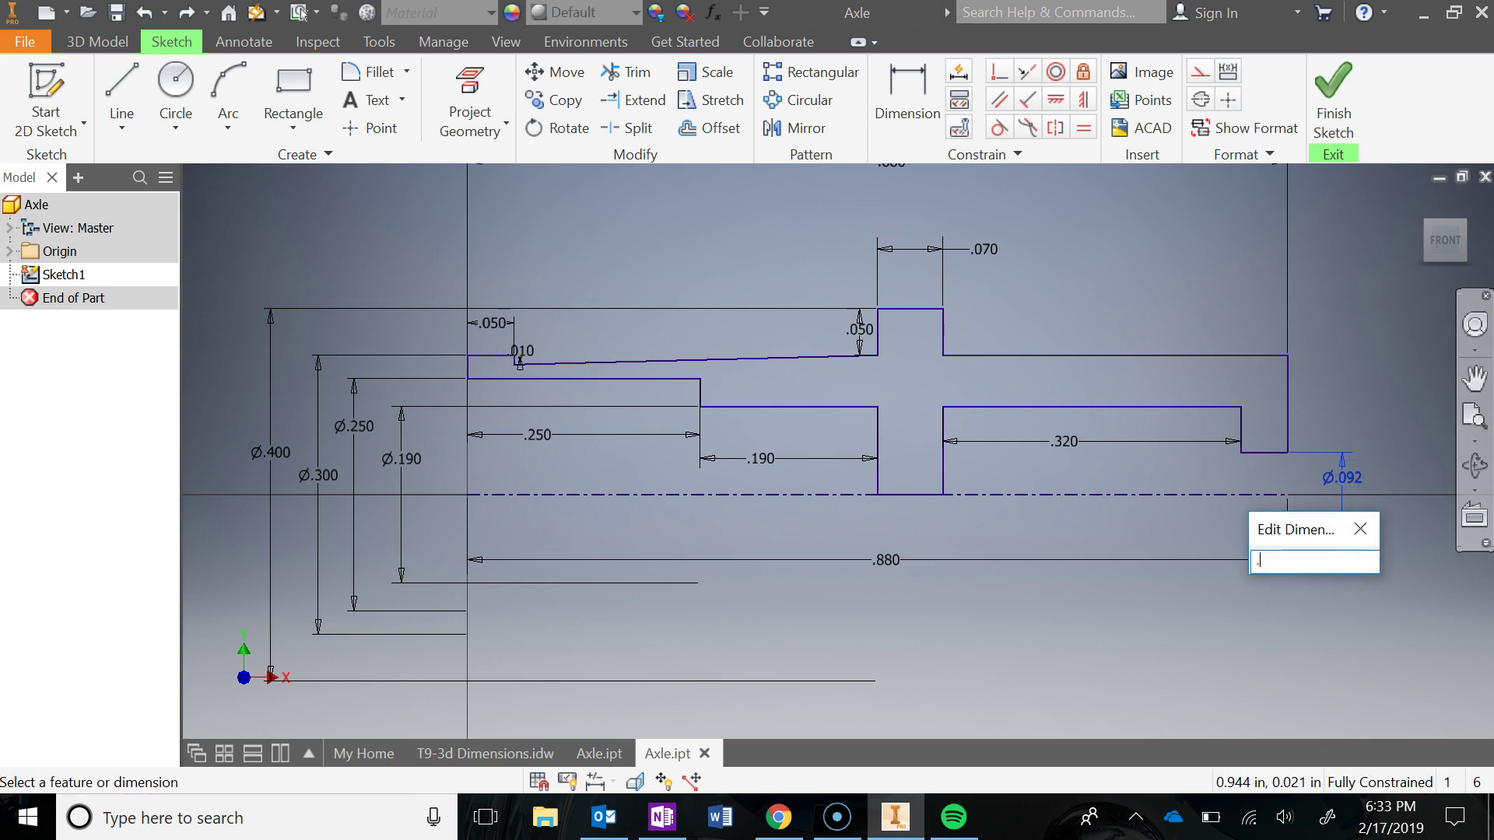
{"action": "key", "text": "Return"}
- Finish the half-profile sketch and revolve it fully about the centerline into a solid axle
{"action": "middle_click_drag", "start_coordinate": [1046, 442], "coordinate": [1051, 424]}
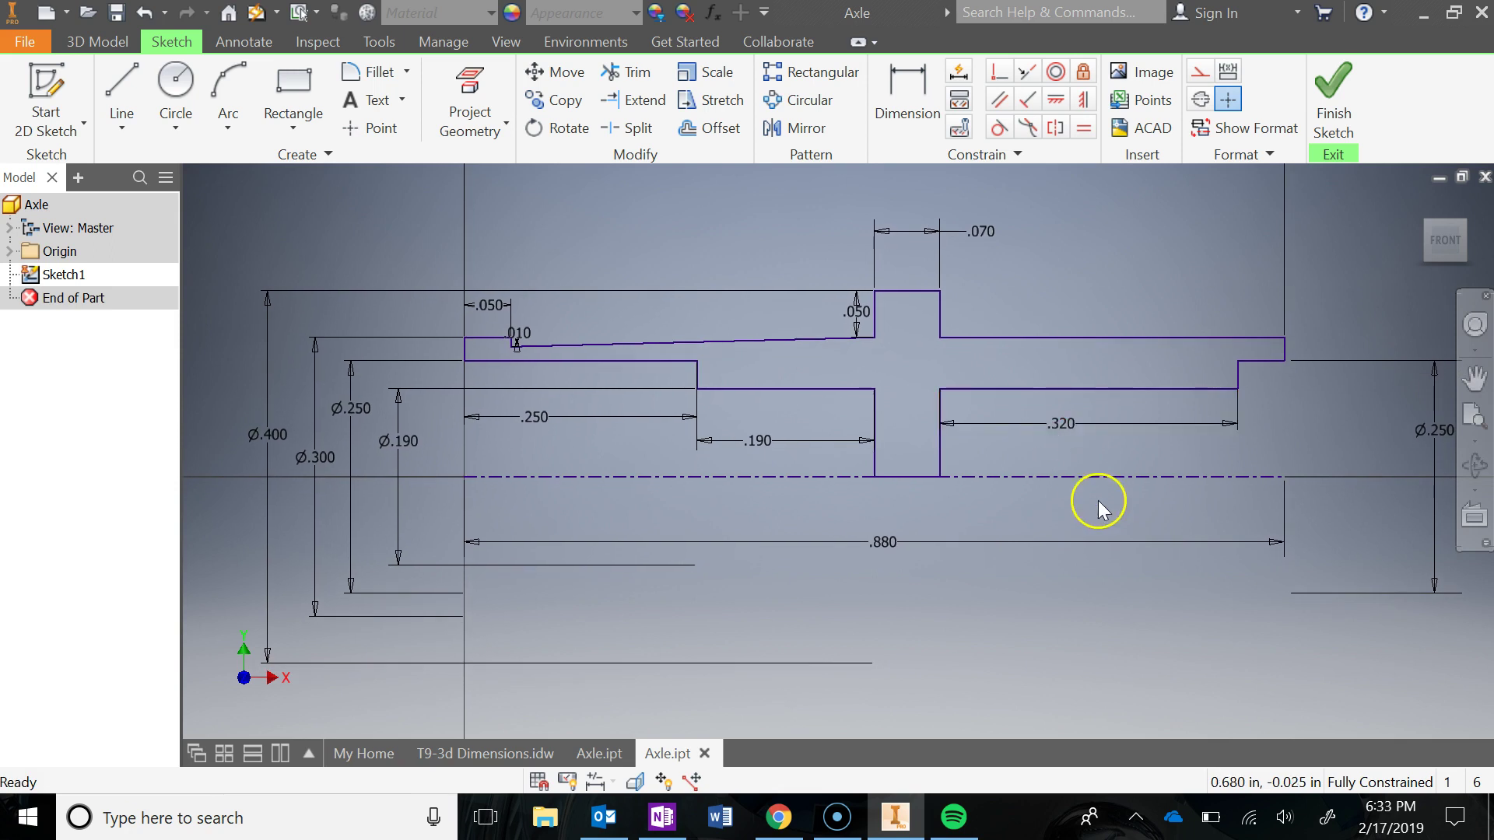
{"action": "scroll", "coordinate": [1104, 522], "scroll_direction": "down", "scroll_amount": 2}
{"action": "middle_click_drag", "start_coordinate": [1105, 522], "coordinate": [1058, 529]}
{"action": "left_click", "coordinate": [1345, 106]}
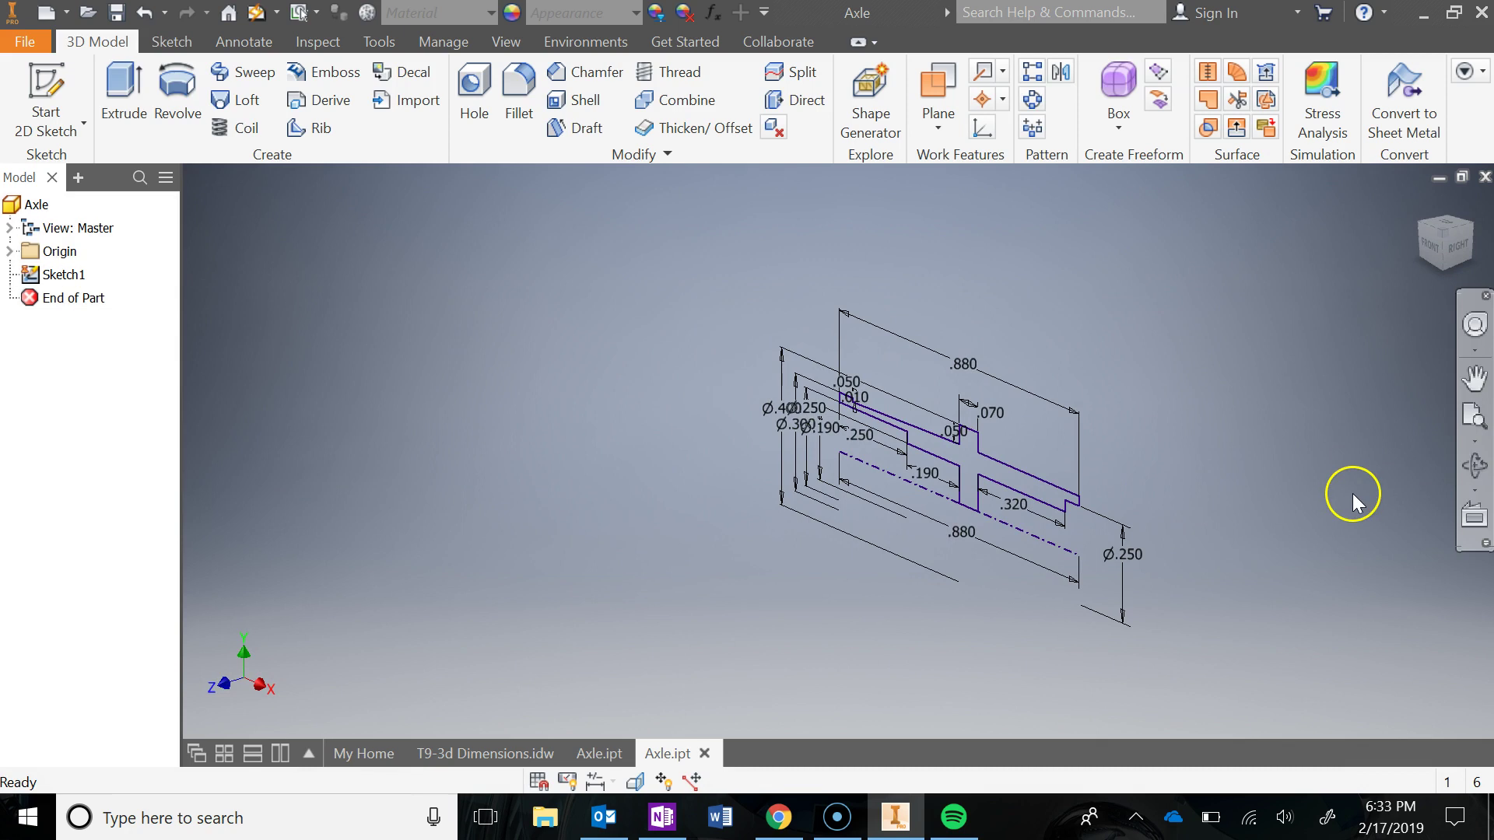
{"action": "left_click", "coordinate": [178, 87]}
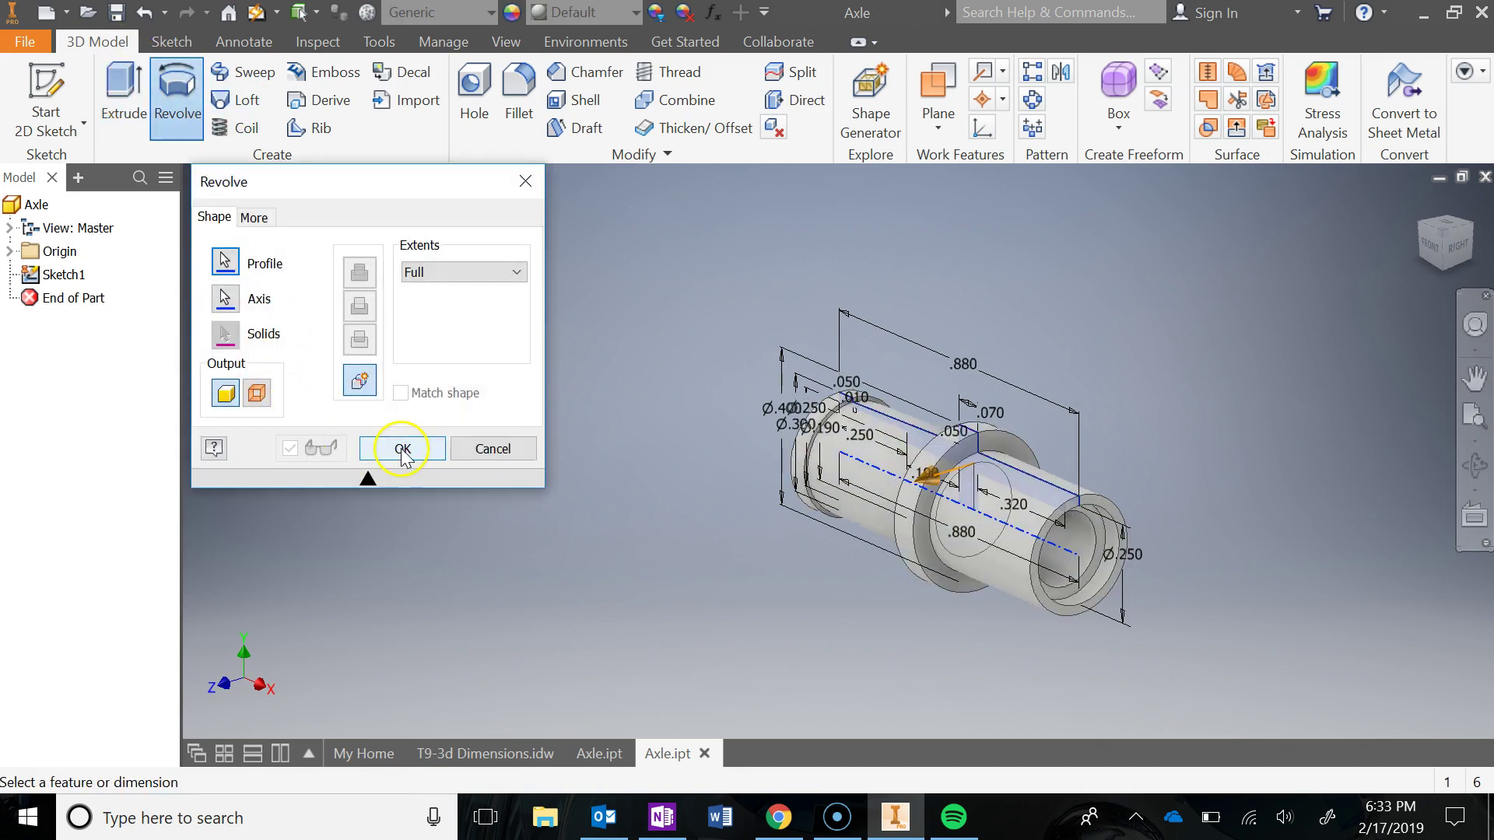
{"action": "left_click", "coordinate": [402, 452]}
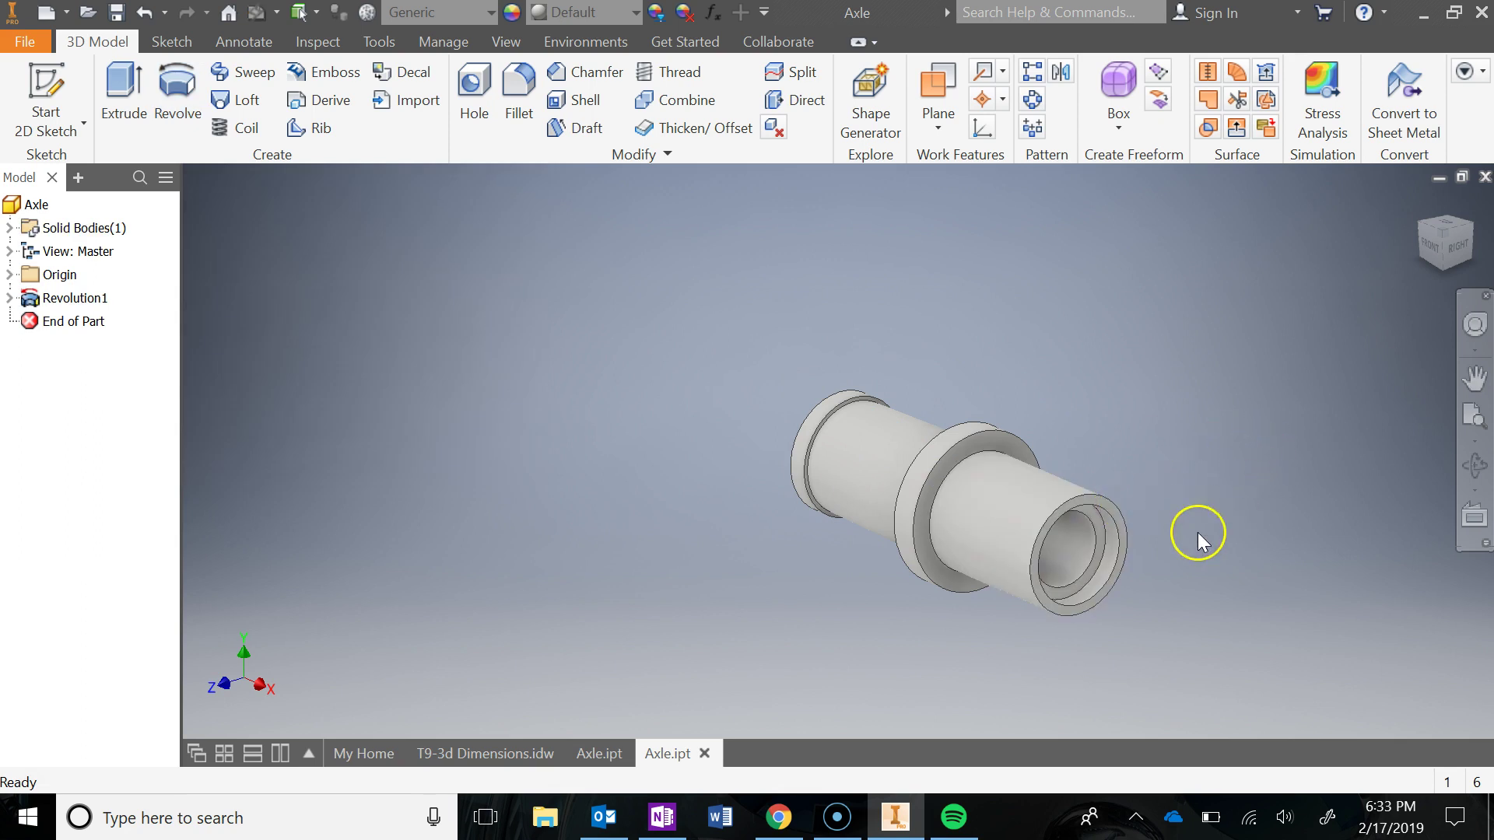
- Switch to the other, completed Axle part, exit its open sketch and examine the slot cut through its lipped end
{"action": "middle_click_drag", "start_coordinate": [1184, 520], "coordinate": [1333, 502], "text": "shift"}
{"action": "left_click", "coordinate": [591, 753]}
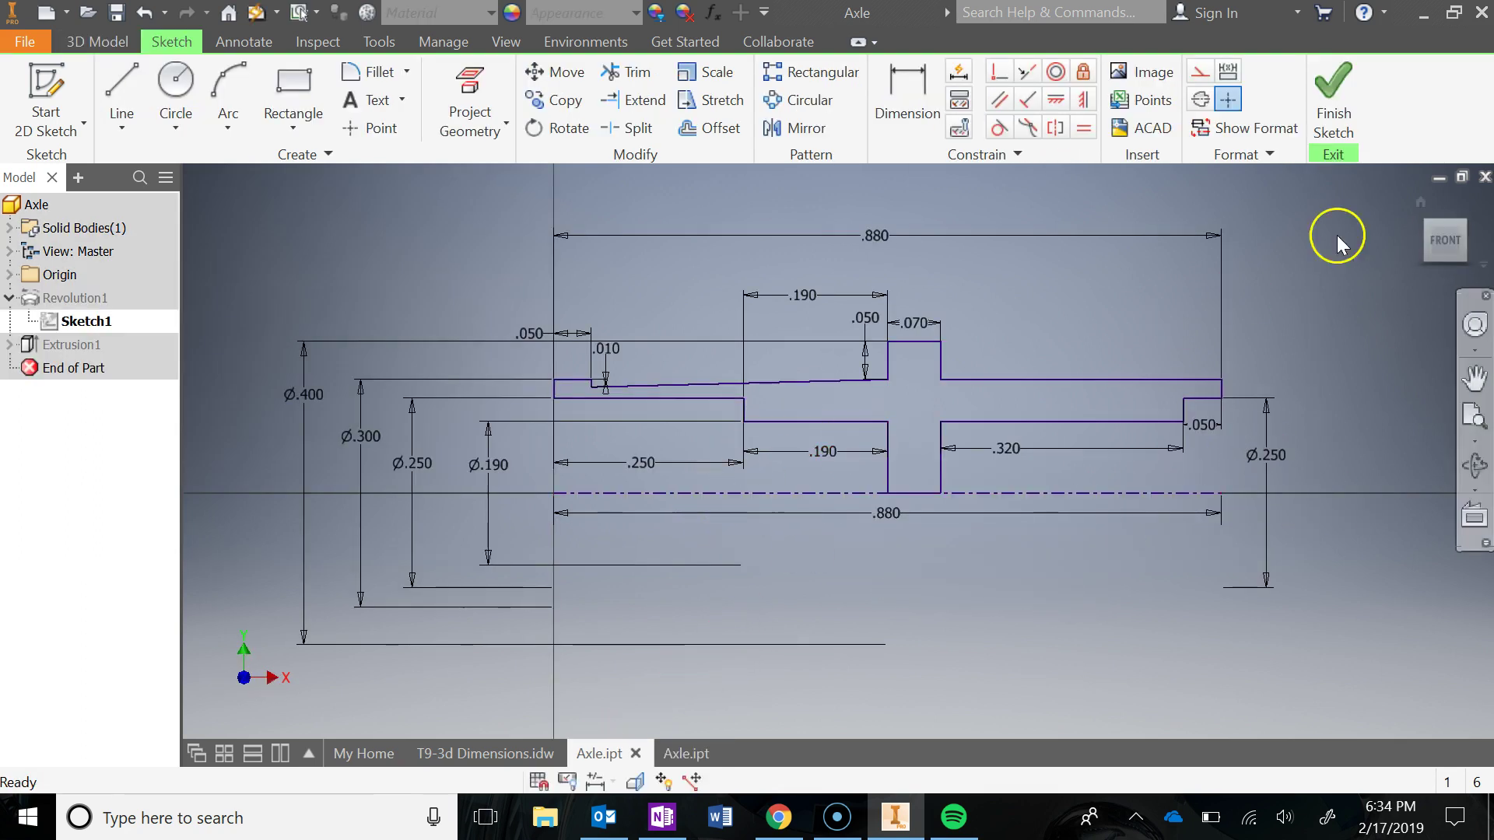
{"action": "left_click", "coordinate": [1330, 108]}
{"action": "mouse_move", "coordinate": [884, 433]}
{"action": "middle_mouse_down", "text": "shift"}
{"action": "mouse_move", "coordinate": [833, 501]}
{"action": "mouse_move", "coordinate": [1067, 455]}
{"action": "mouse_move", "coordinate": [1053, 494]}
{"action": "mouse_move", "coordinate": [746, 386]}
{"action": "mouse_move", "coordinate": [640, 393]}
{"action": "middle_mouse_up", "text": "shift"}
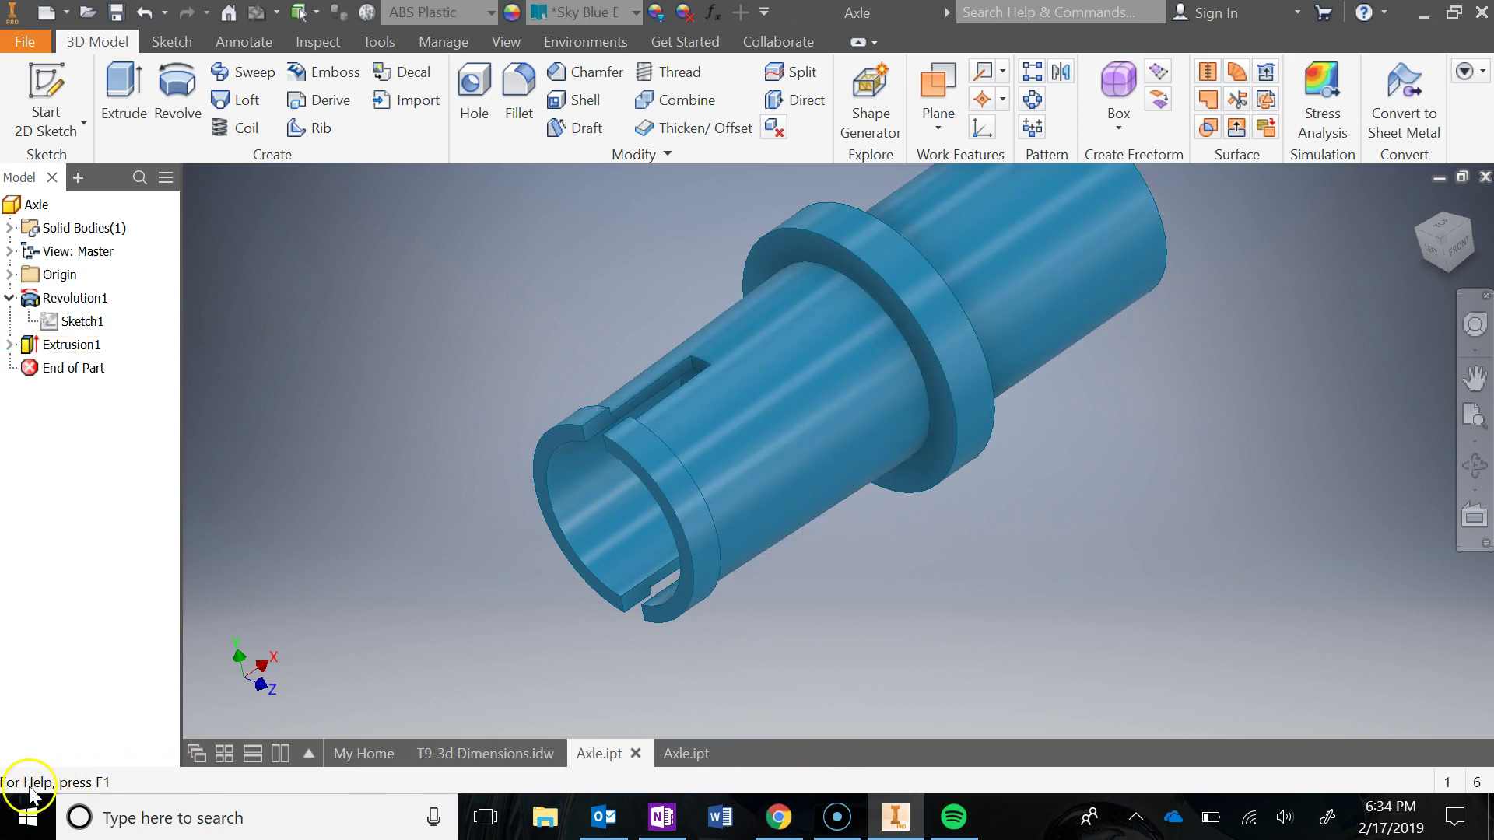
- Return to the new Axle part and start a 2D sketch on the ring-shaped face of the lipped end, with the view turned upright
{"action": "key", "text": "ctrl+Tab"}
{"action": "left_click", "coordinate": [1422, 202]}
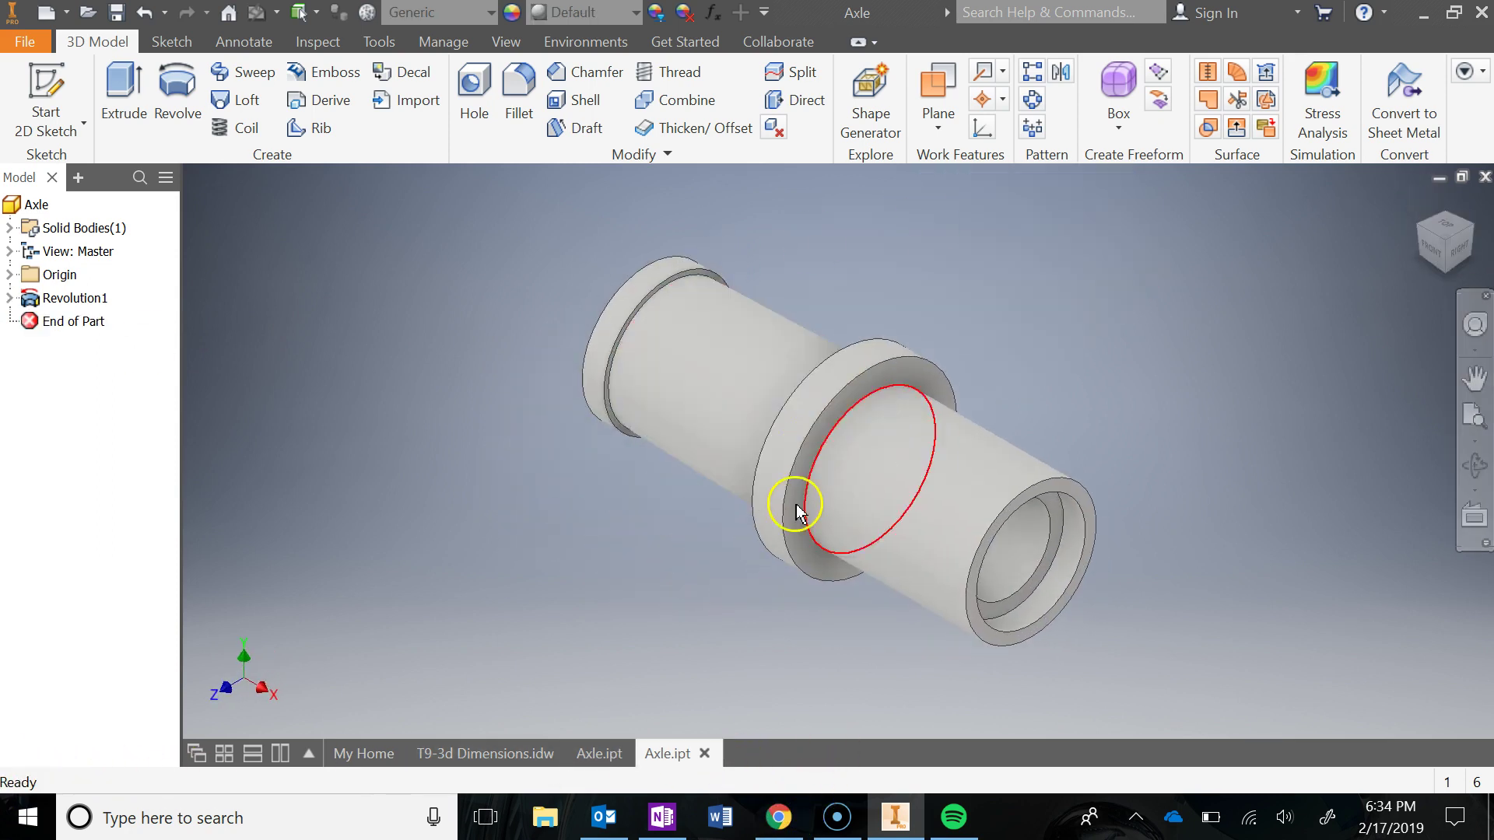
{"action": "mouse_move", "coordinate": [600, 529]}
{"action": "middle_mouse_down", "text": "shift"}
{"action": "mouse_move", "coordinate": [610, 517]}
{"action": "mouse_move", "coordinate": [710, 533]}
{"action": "mouse_move", "coordinate": [780, 570]}
{"action": "mouse_move", "coordinate": [760, 573]}
{"action": "middle_mouse_up", "text": "shift"}
{"action": "left_click", "coordinate": [51, 84]}
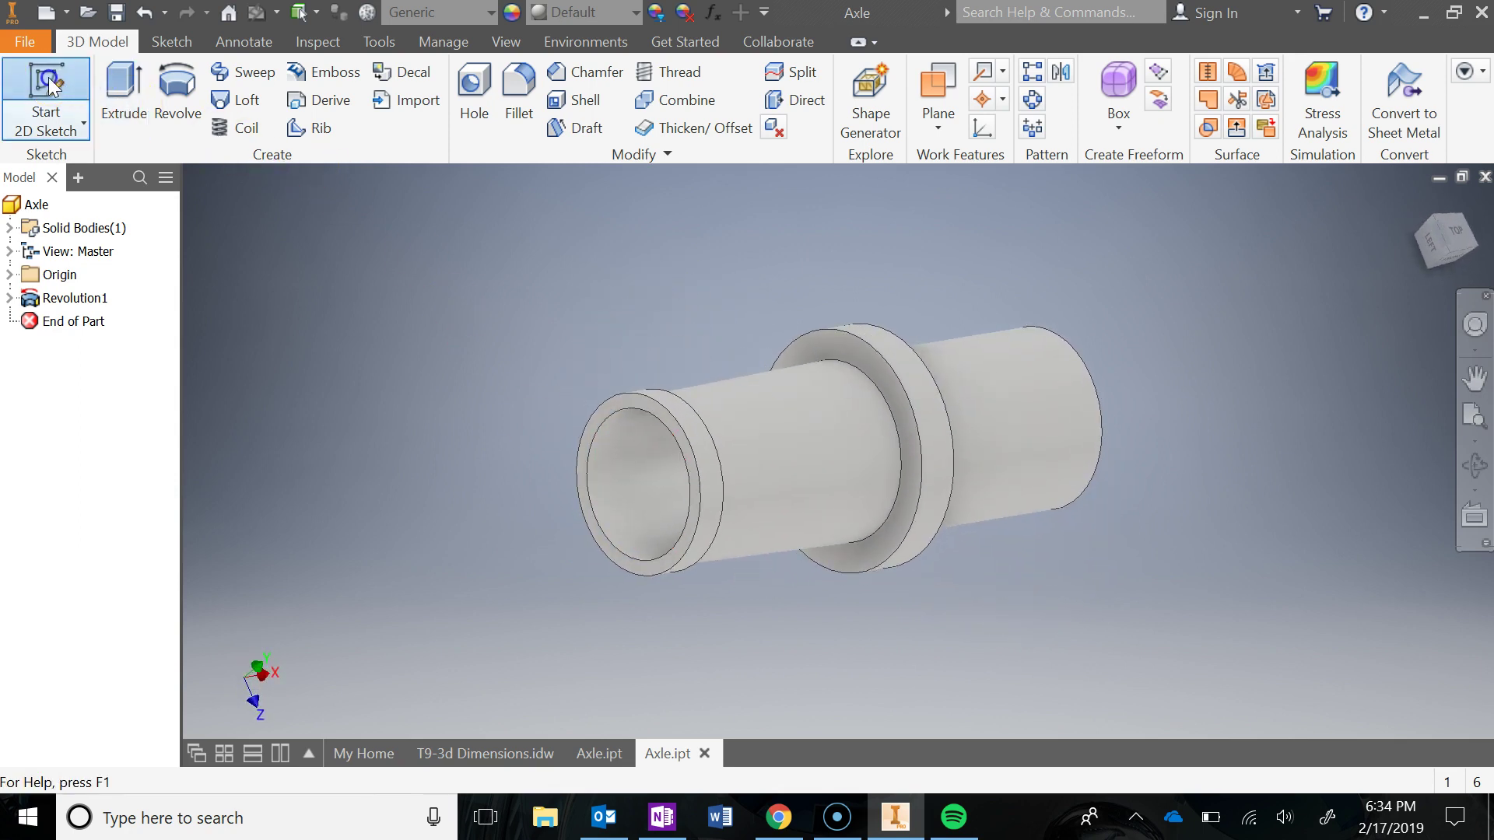
{"action": "left_click", "coordinate": [630, 407]}
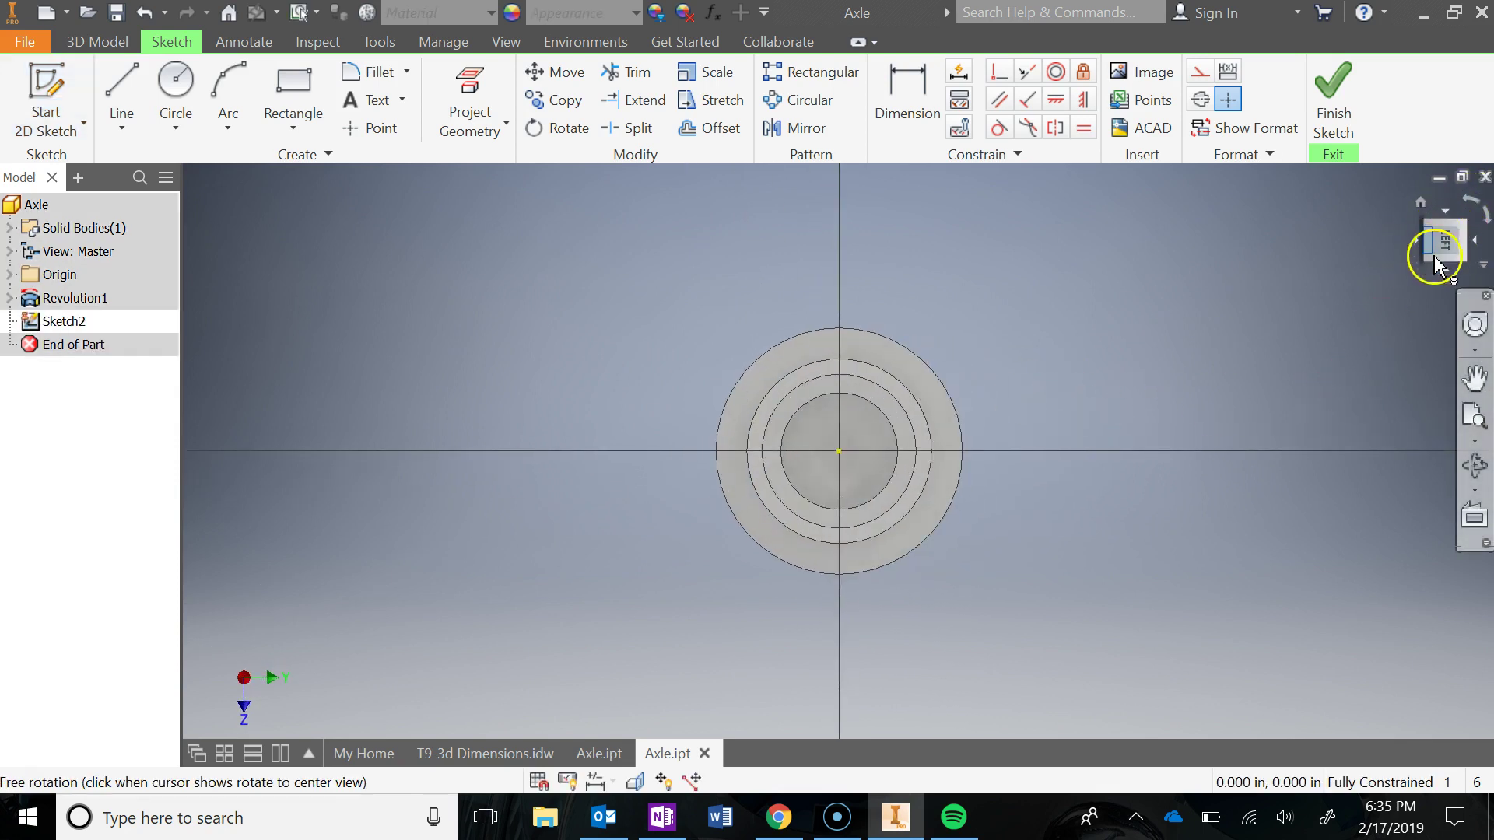
{"action": "left_click", "coordinate": [1469, 204]}
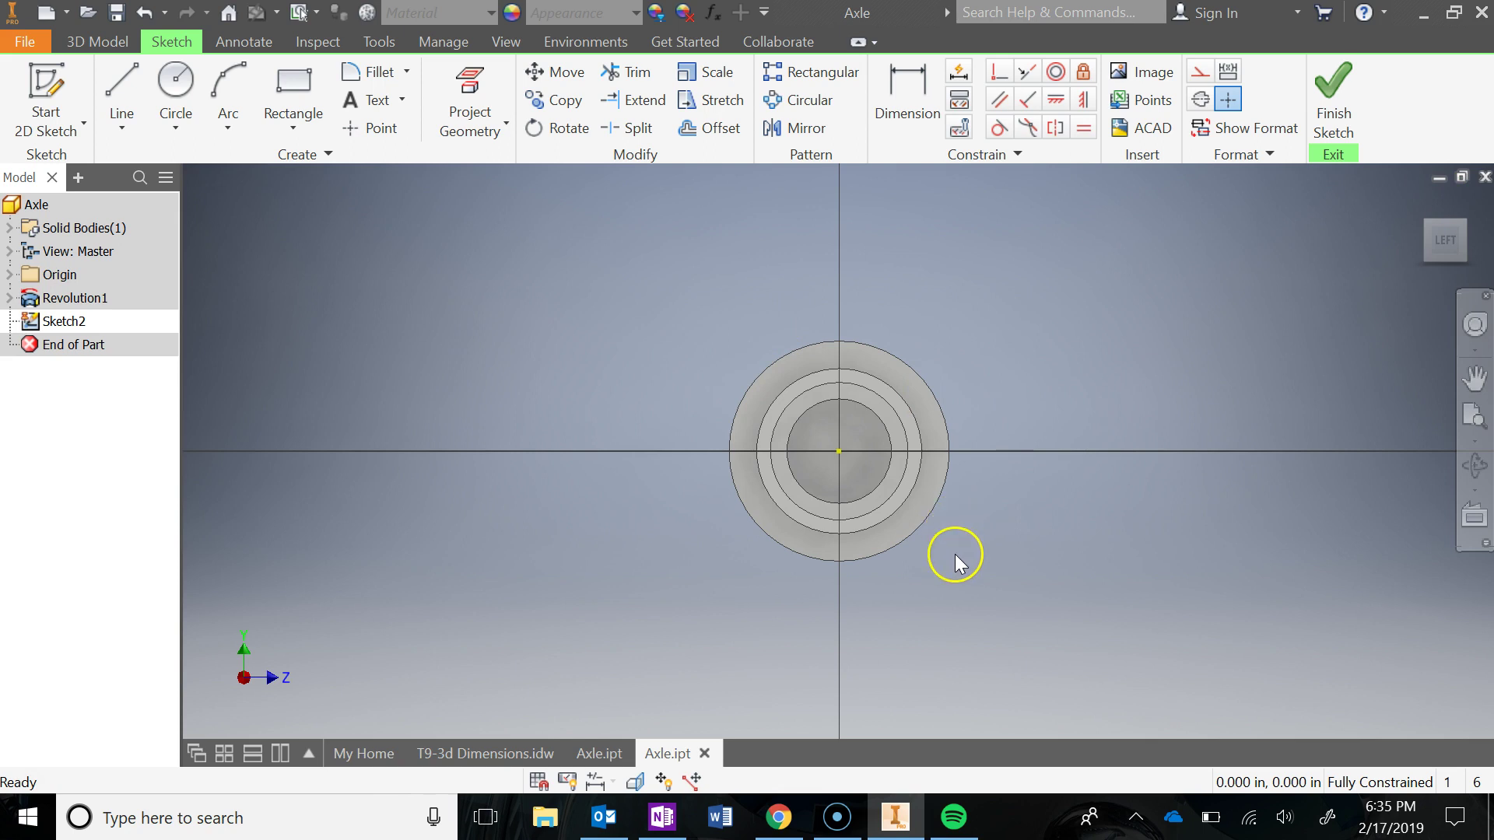
- Sketch a tall, narrow rectangle about .060 in wide across the end face, reaching past the lip but staying inside the collar's outline
{"action": "scroll", "coordinate": [954, 554], "scroll_direction": "down", "scroll_amount": 3}
{"action": "middle_click_drag", "start_coordinate": [955, 554], "coordinate": [985, 614]}
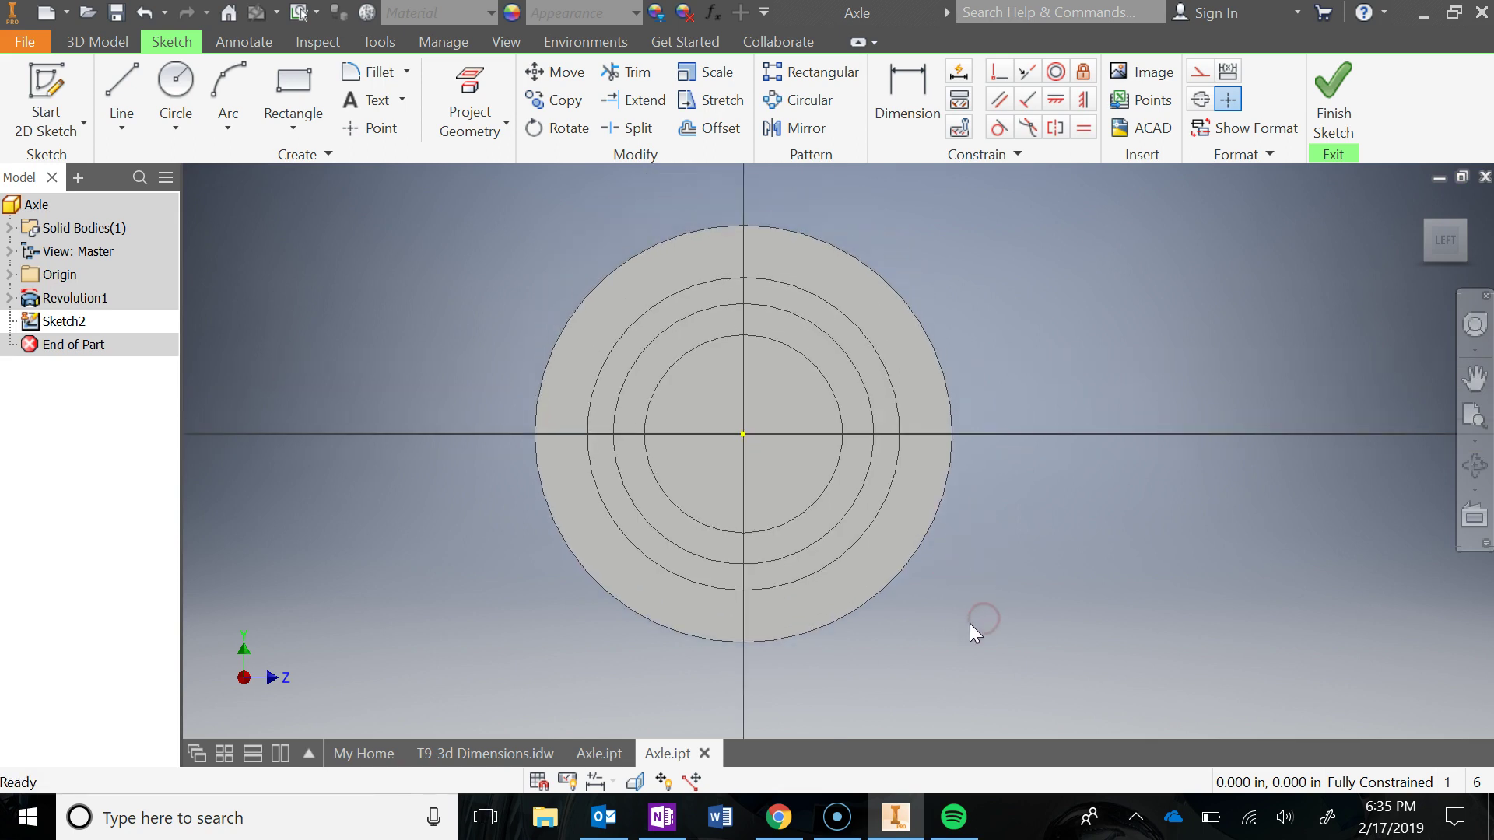
{"action": "left_click", "coordinate": [293, 100]}
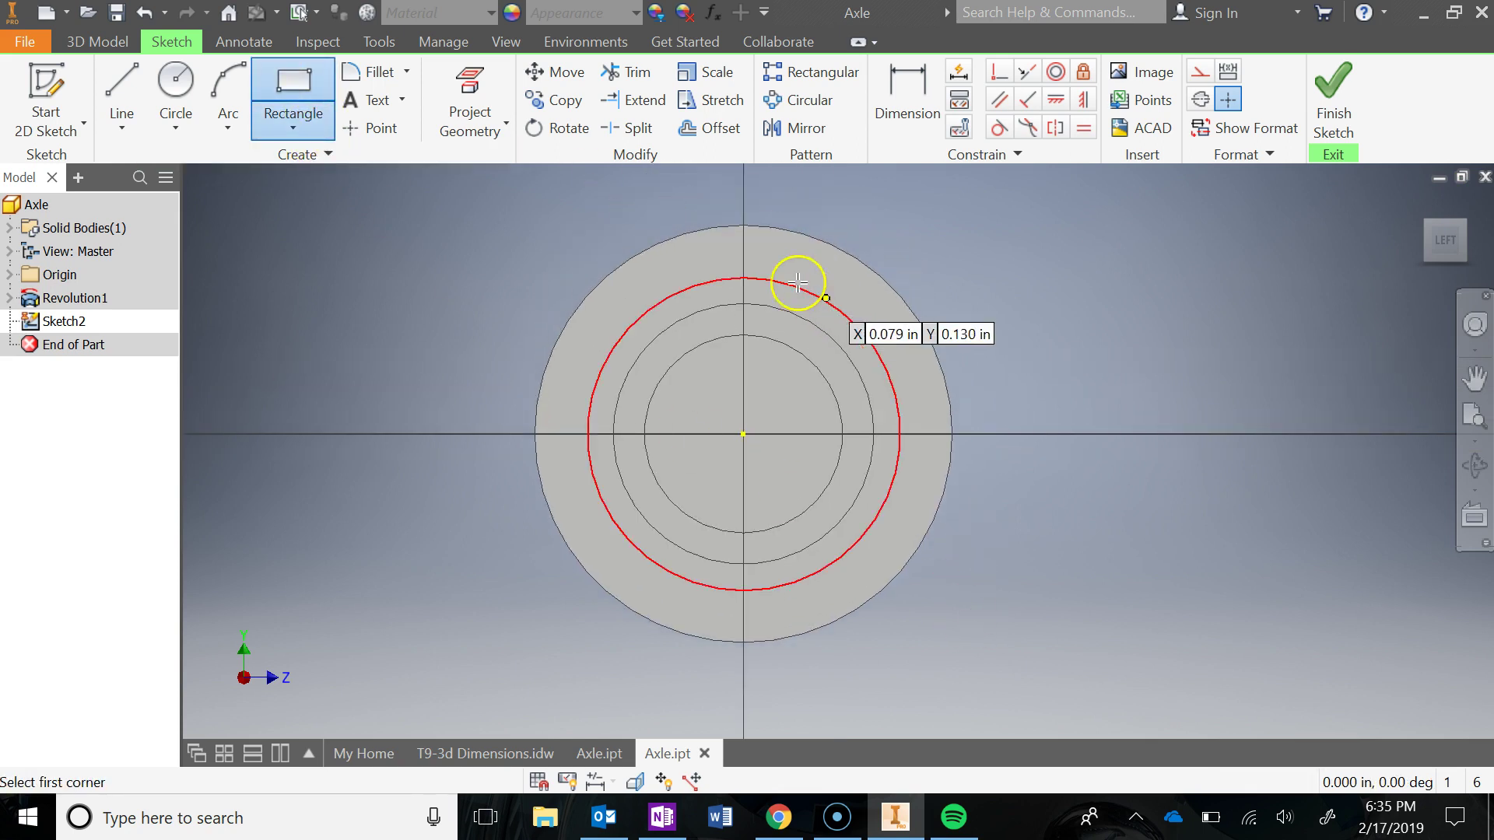
{"action": "left_click", "coordinate": [712, 243]}
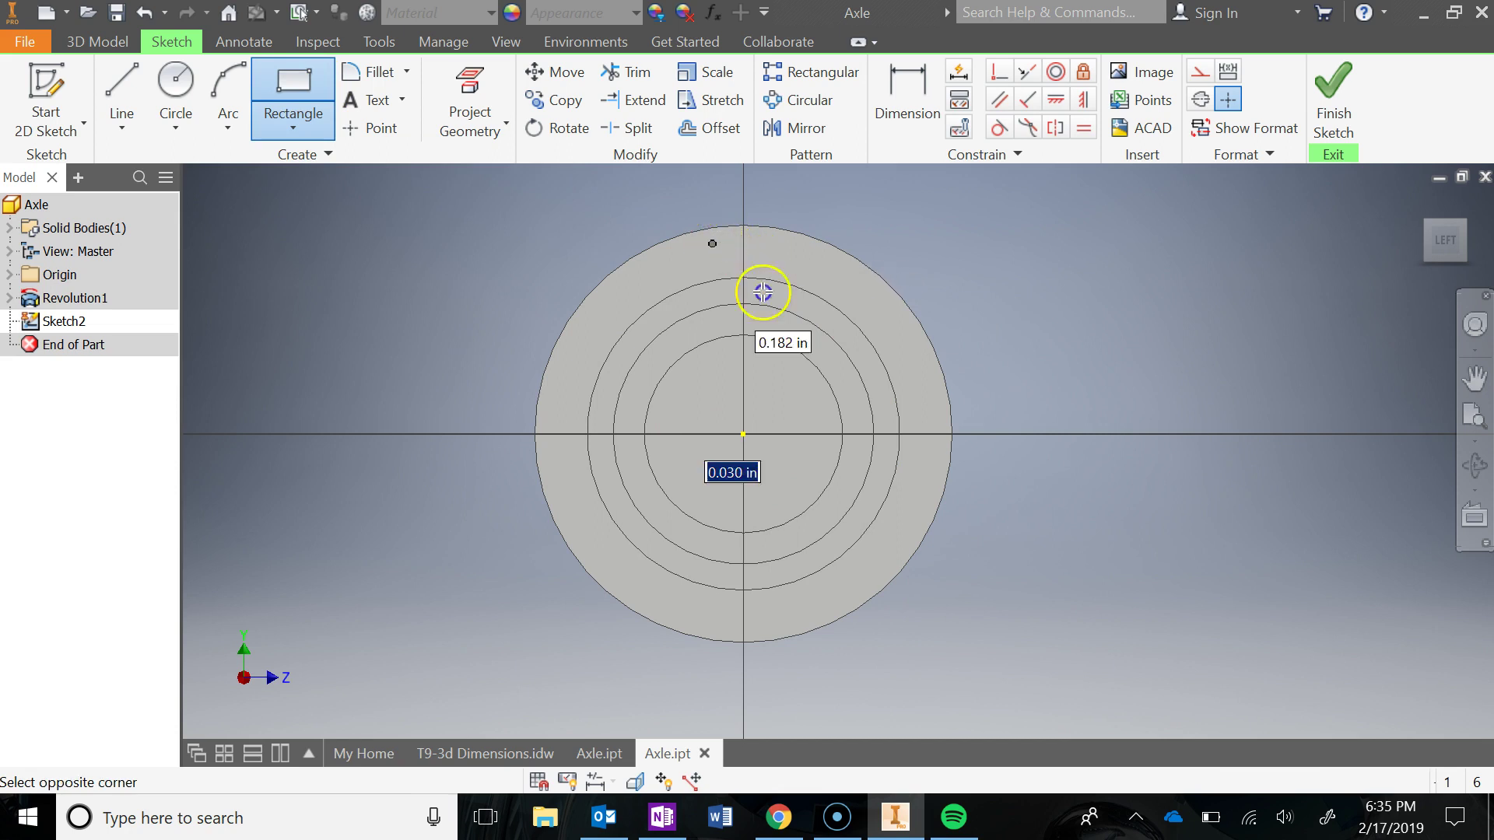
{"action": "left_click", "coordinate": [774, 625]}
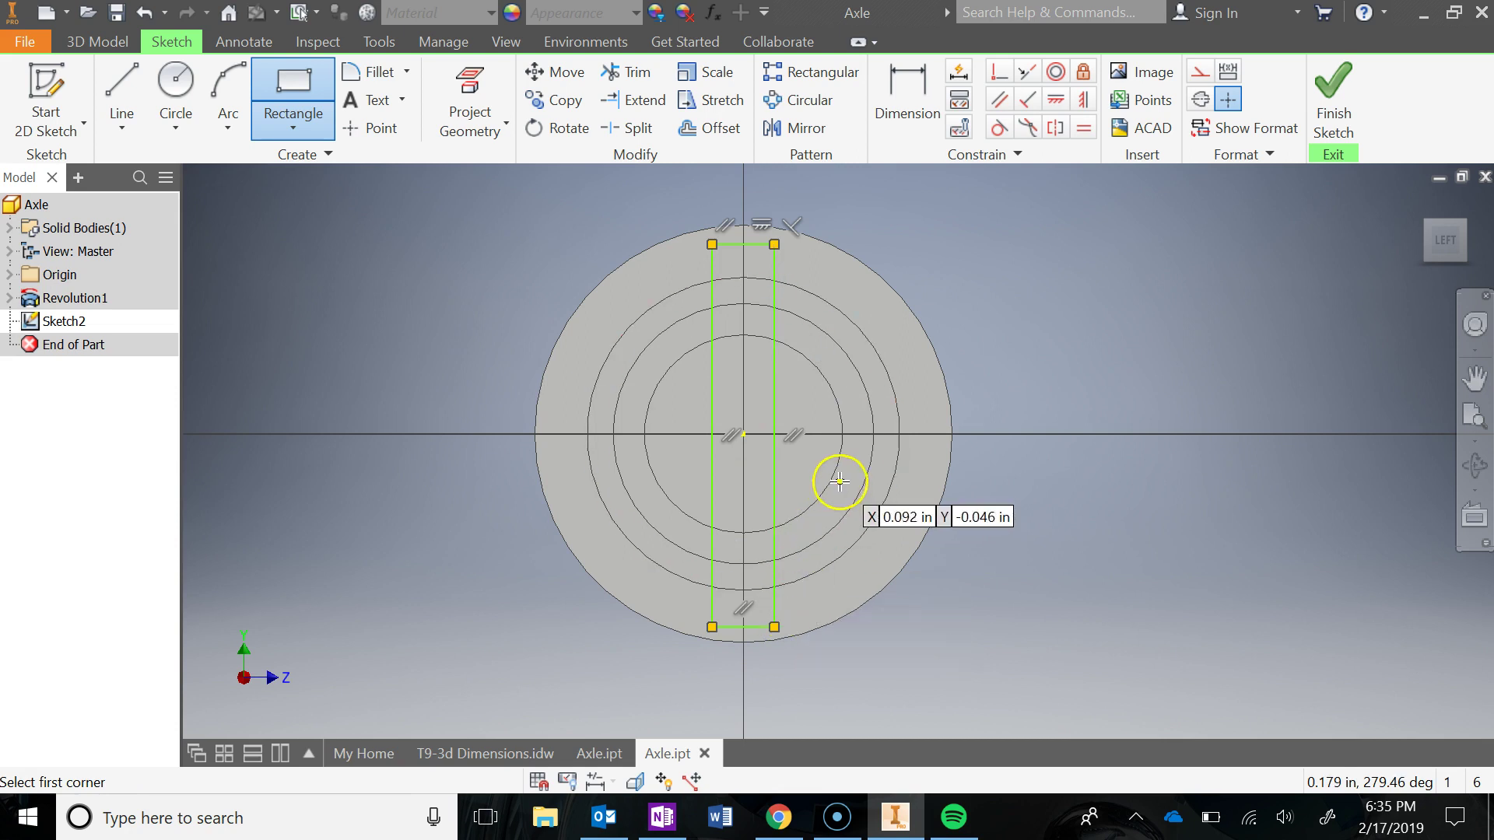
{"action": "key", "text": "Escape"}
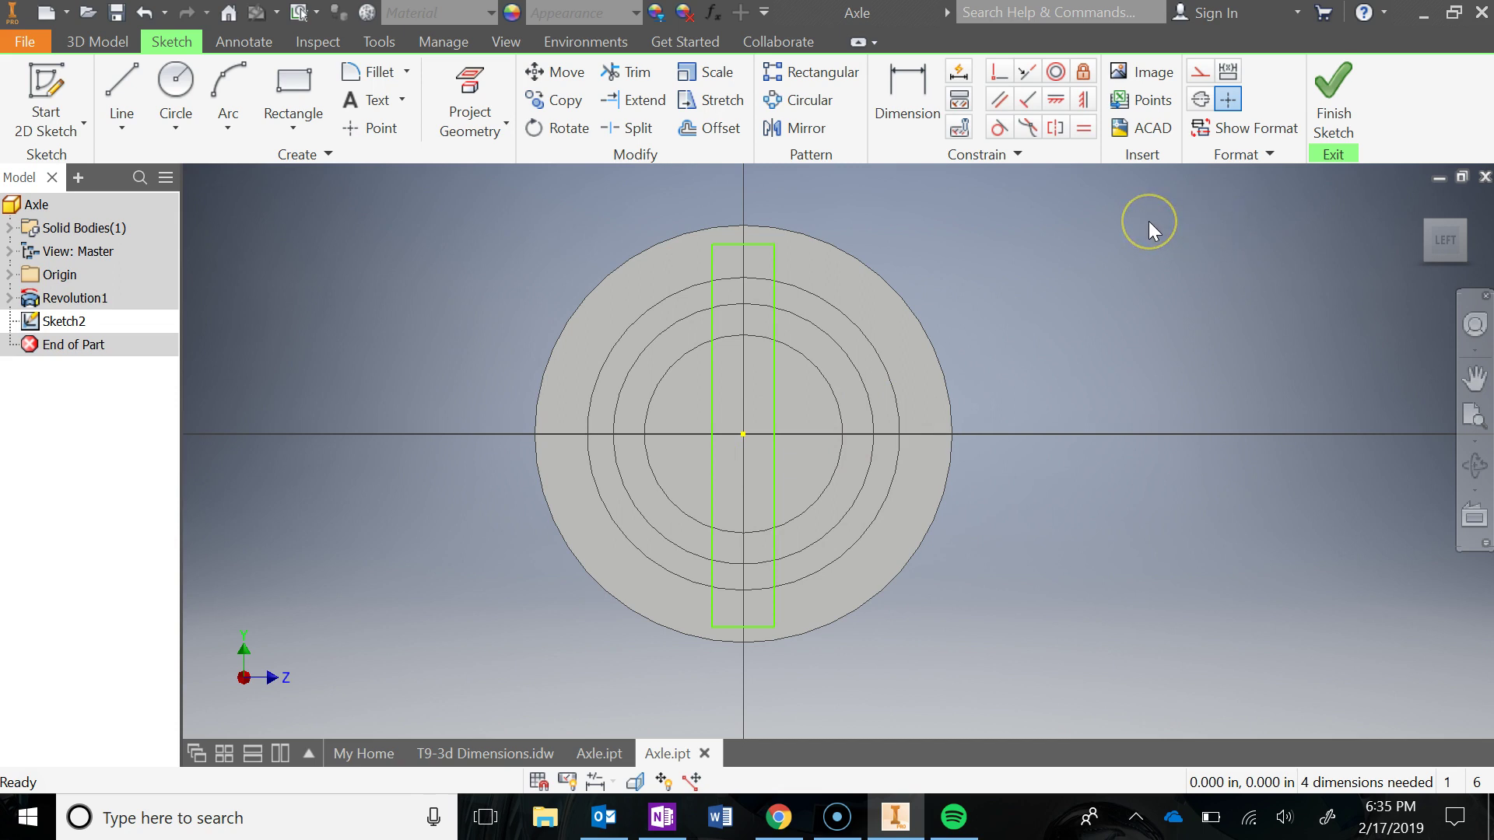
- Apply a vertical constraint between the midpoint of the rectangle's top edge and the sketch origin
{"action": "left_click", "coordinate": [1063, 102]}
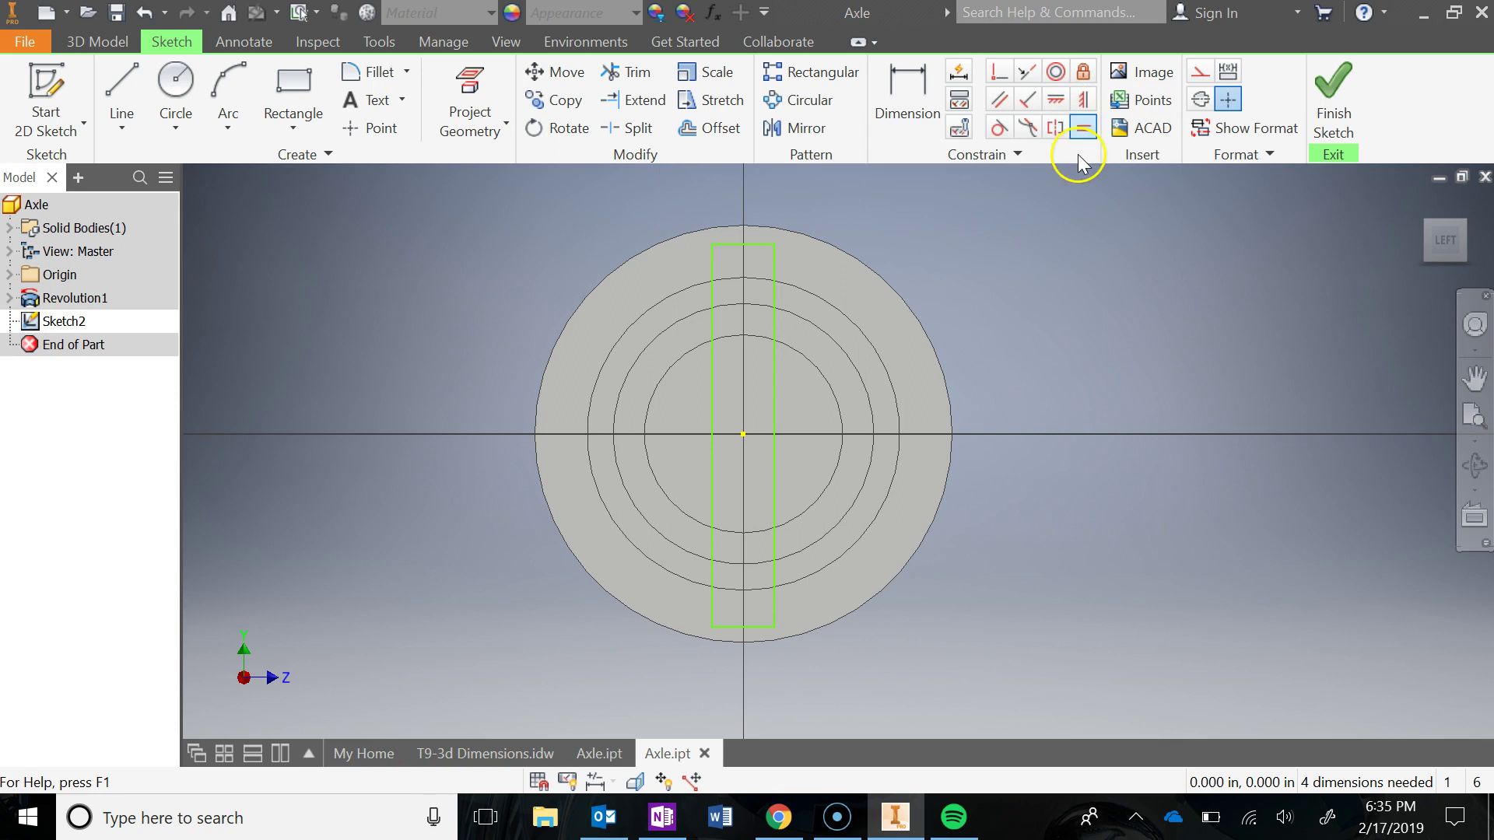
{"action": "left_click", "coordinate": [1084, 101]}
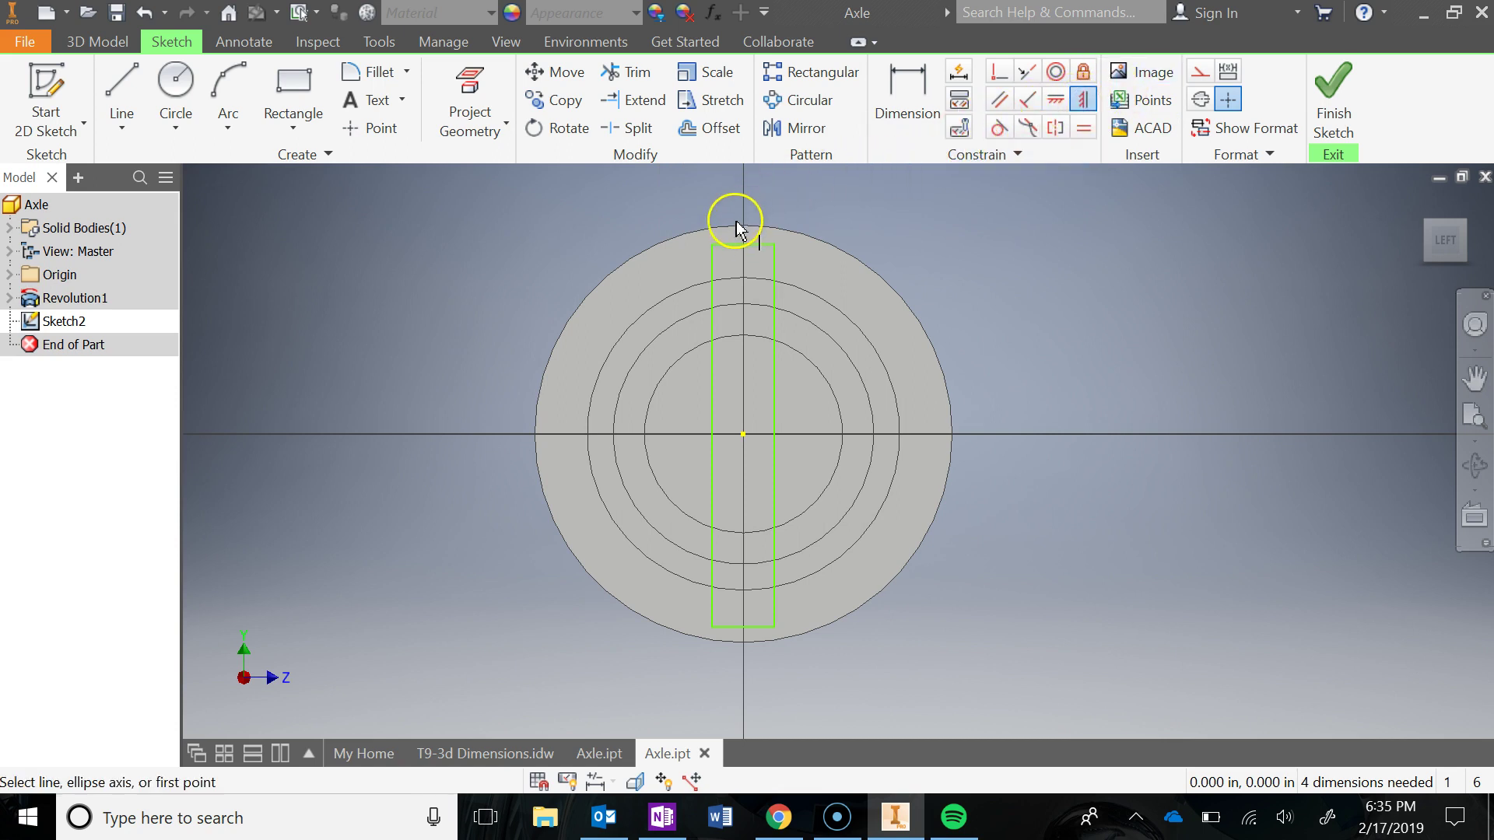
{"action": "scroll", "coordinate": [750, 249], "scroll_direction": "up", "scroll_amount": 5}
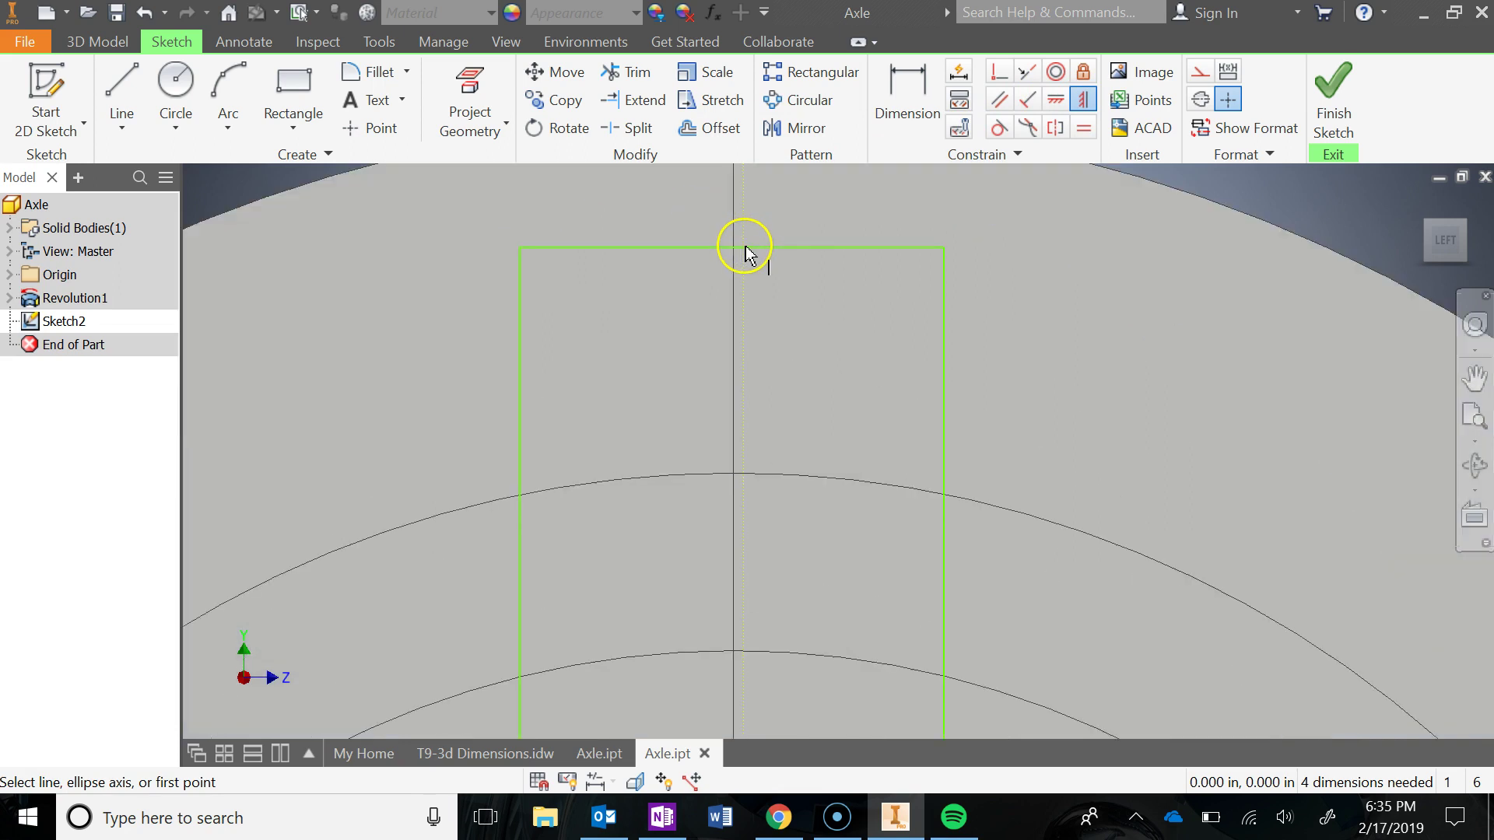
{"action": "left_click", "coordinate": [1081, 107]}
{"action": "scroll", "coordinate": [736, 246], "scroll_direction": "up", "scroll_amount": 5}
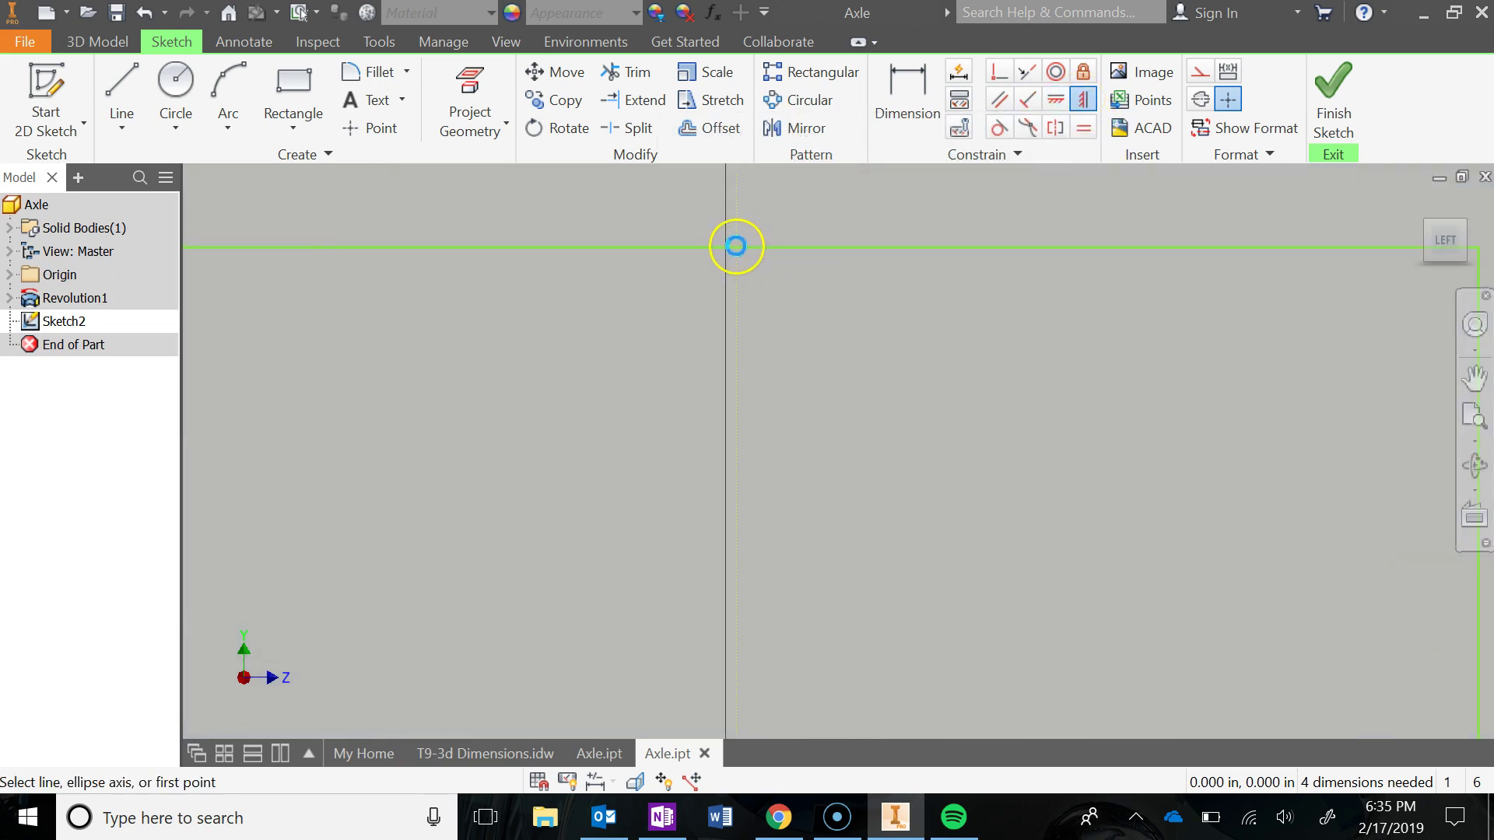
{"action": "scroll", "coordinate": [770, 248], "scroll_direction": "down", "scroll_amount": 5}
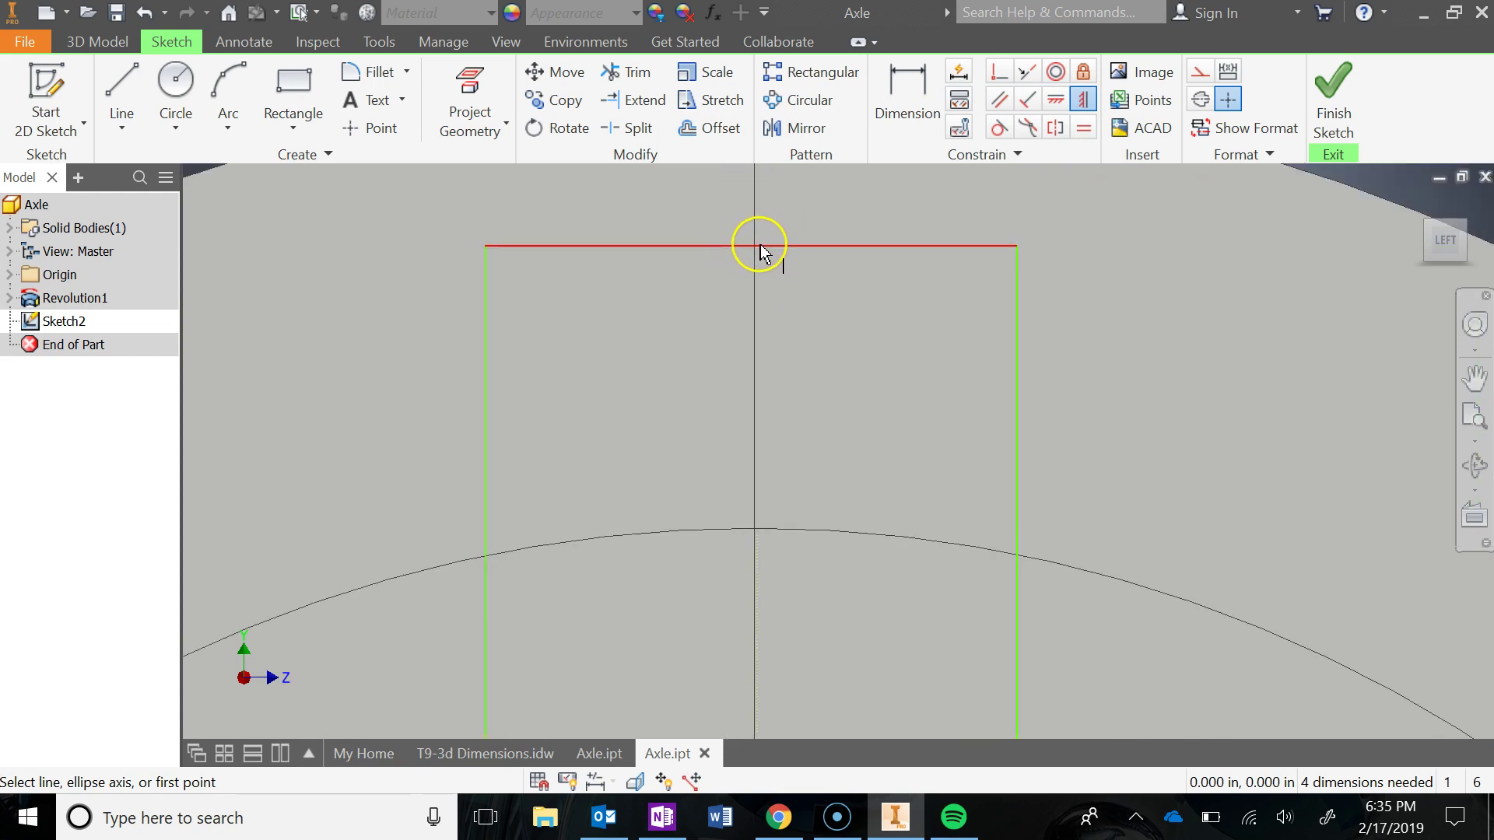
{"action": "scroll", "coordinate": [749, 245], "scroll_direction": "up", "scroll_amount": 5}
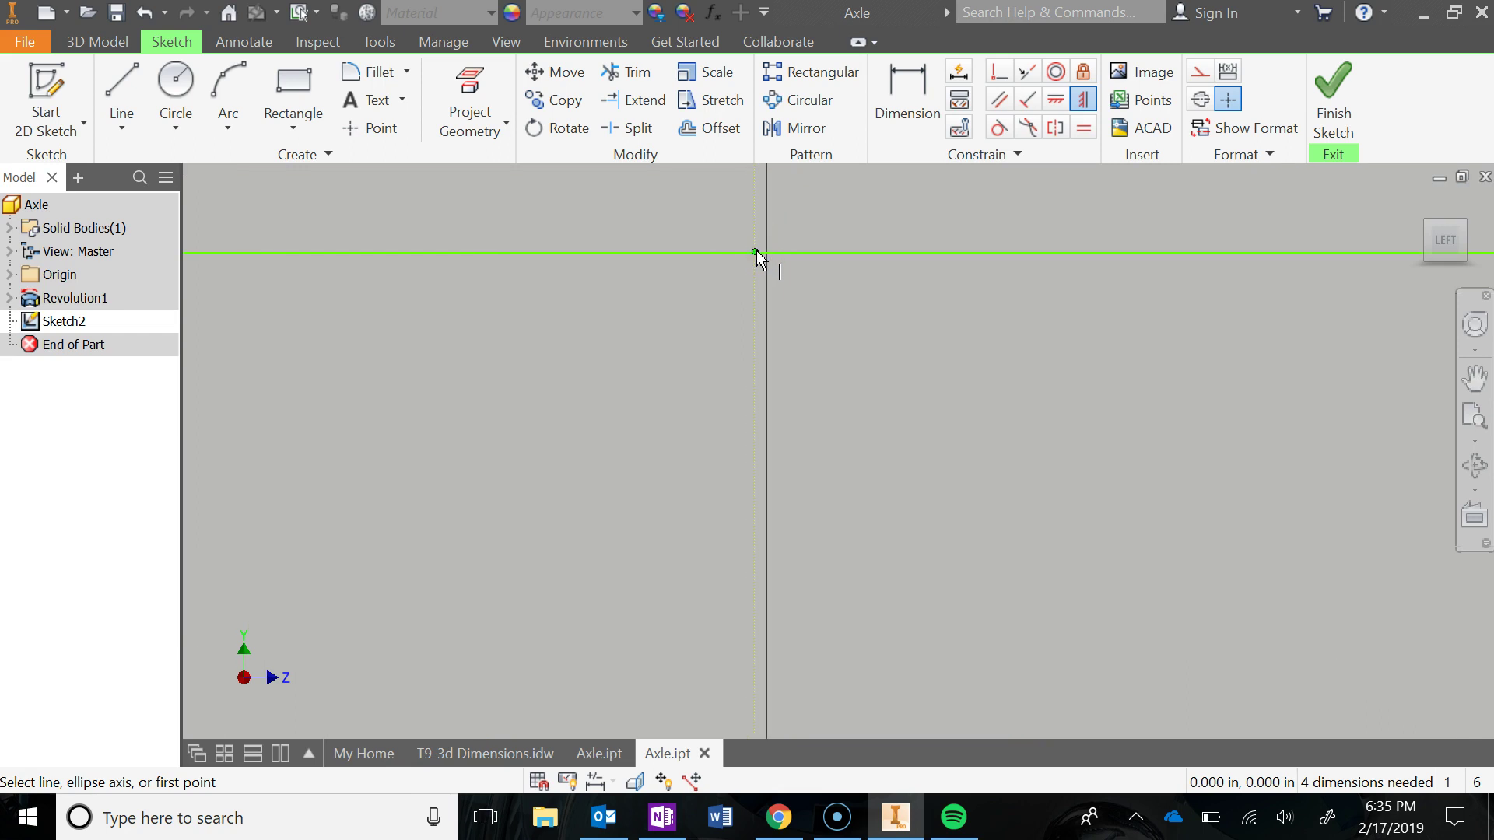
{"action": "left_click", "coordinate": [756, 252]}
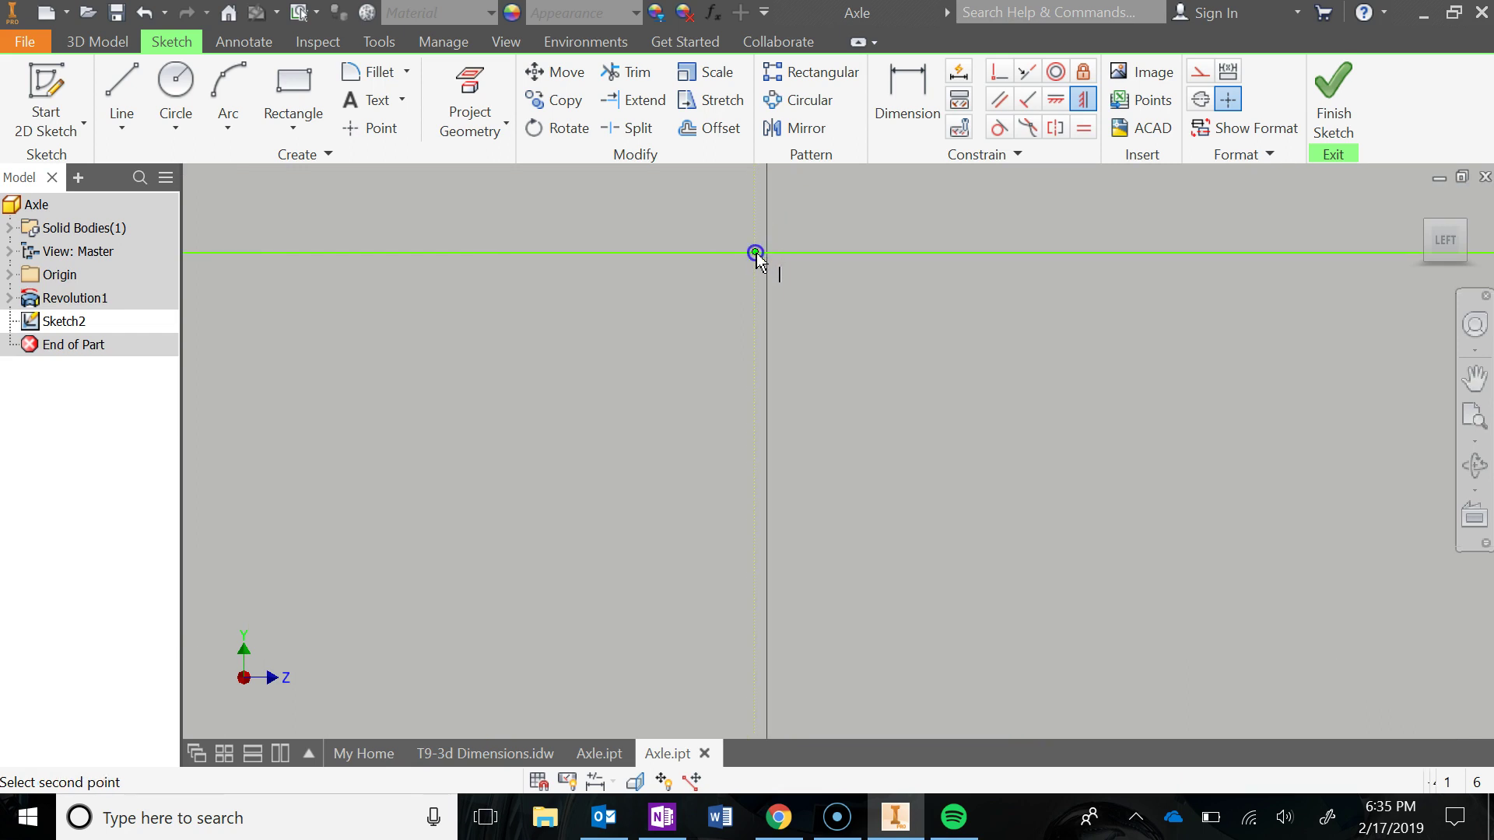
{"action": "scroll", "coordinate": [756, 254], "scroll_direction": "down", "scroll_amount": 5}
{"action": "scroll", "coordinate": [787, 433], "scroll_direction": "down", "scroll_amount": 5}
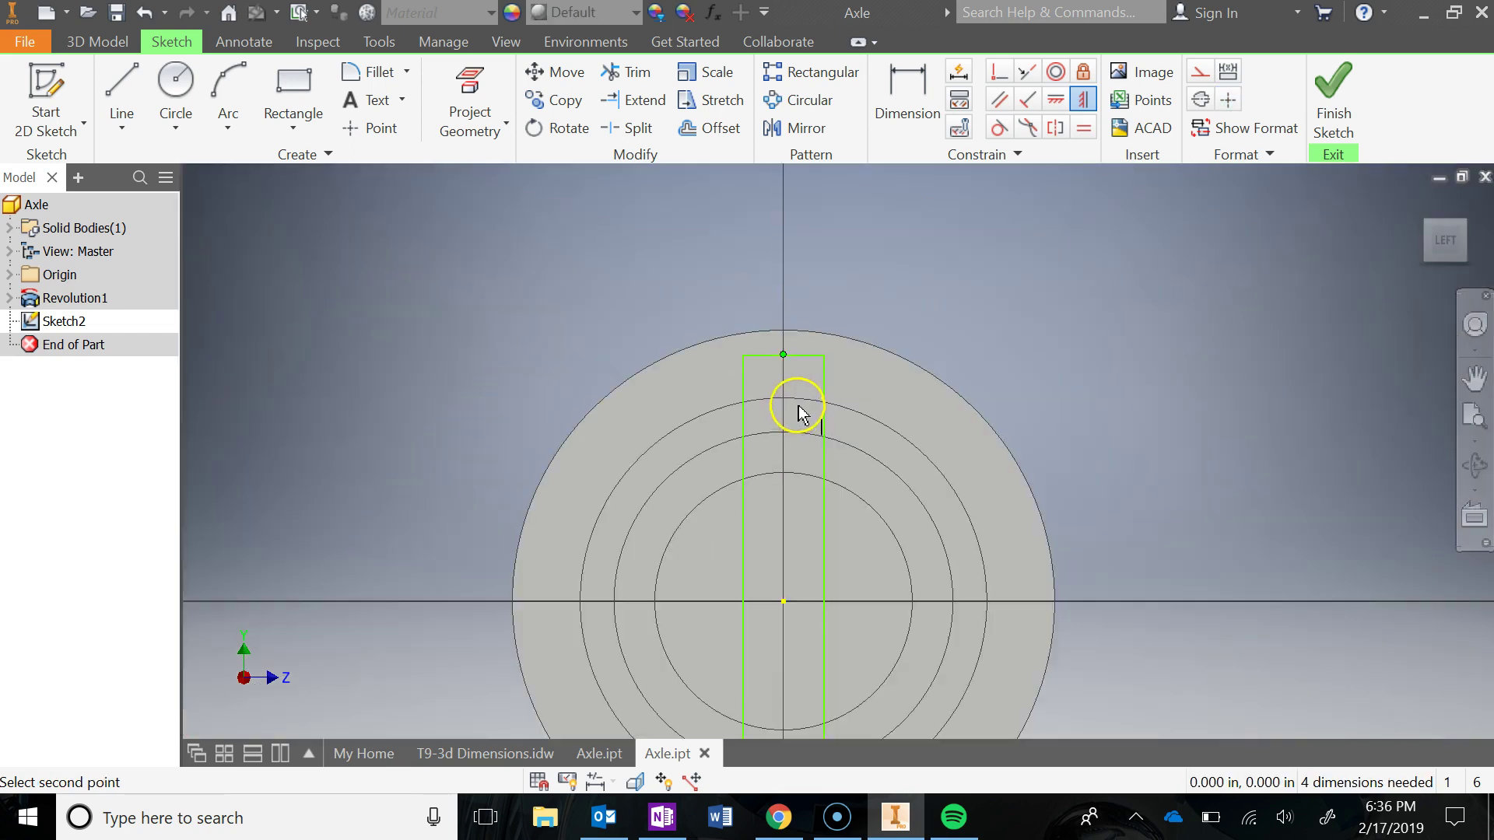
{"action": "left_click", "coordinate": [805, 517]}
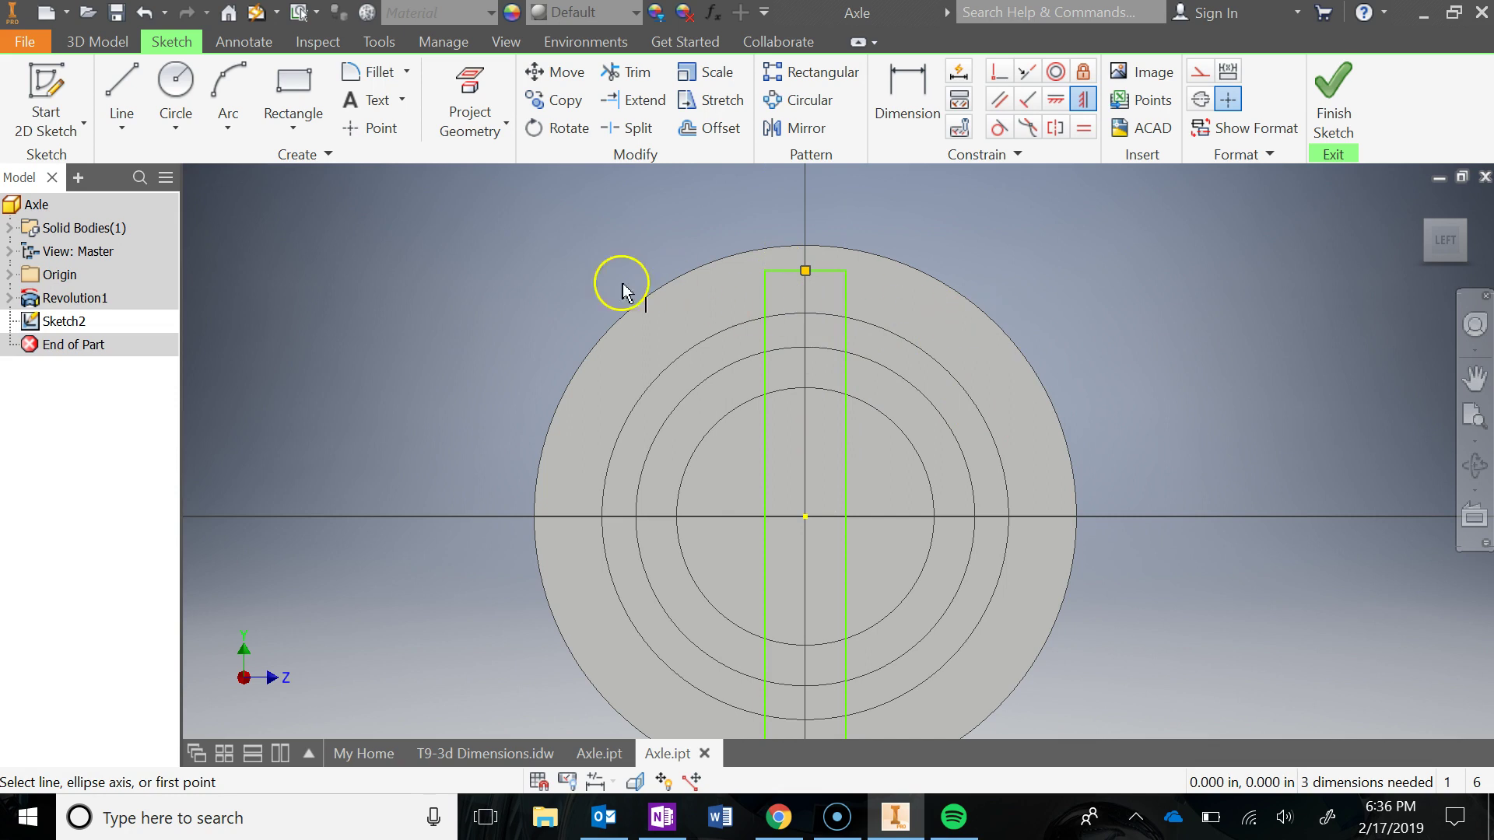
- Apply a horizontal constraint between the midpoint of the rectangle's right edge and the sketch origin
{"action": "scroll", "coordinate": [1149, 416], "scroll_direction": "up", "scroll_amount": 2}
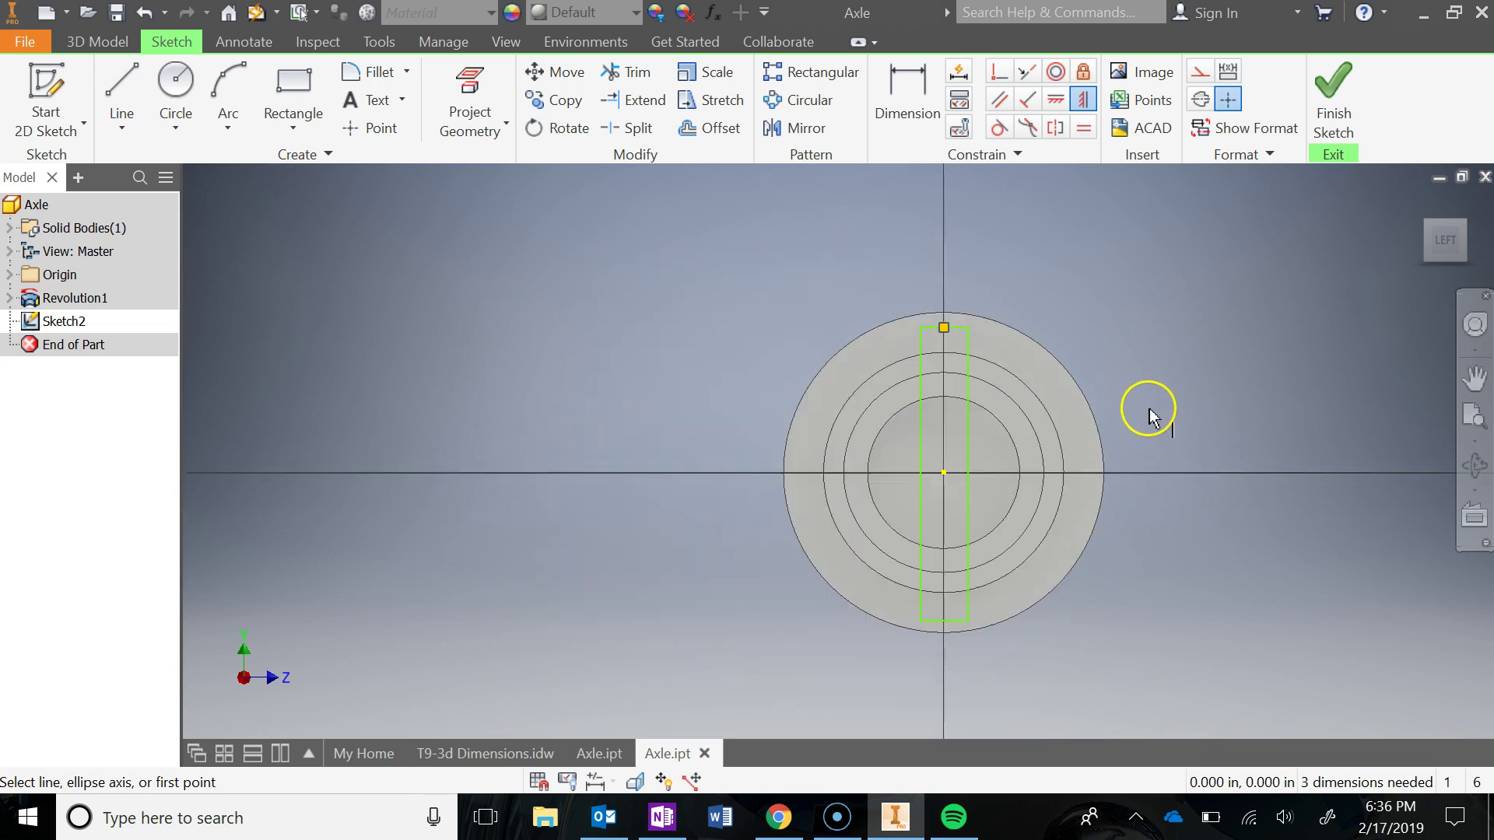
{"action": "middle_click_drag", "start_coordinate": [1149, 416], "coordinate": [1144, 310]}
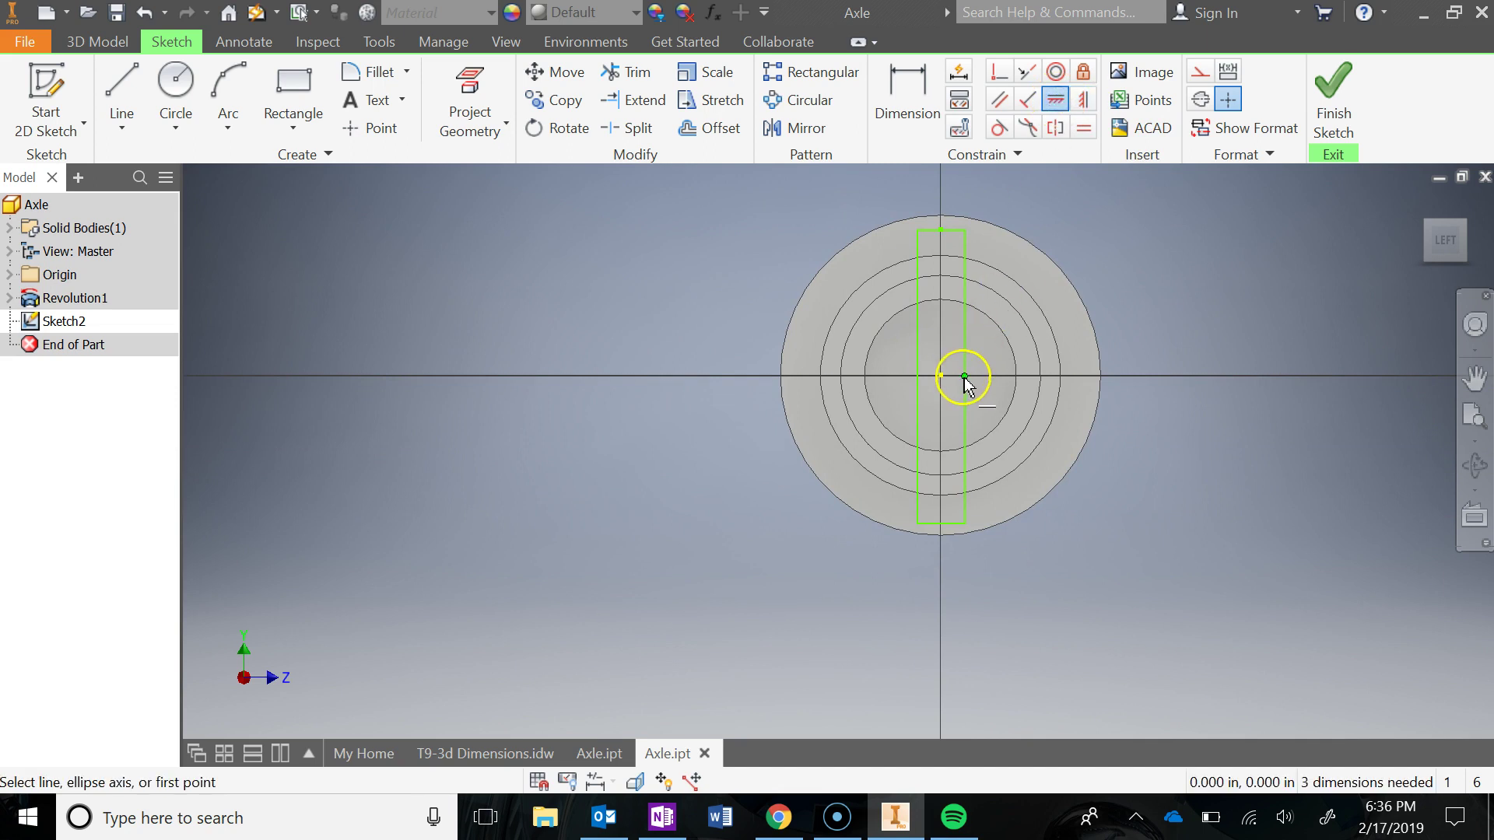
{"action": "scroll", "coordinate": [964, 381], "scroll_direction": "down", "scroll_amount": 4}
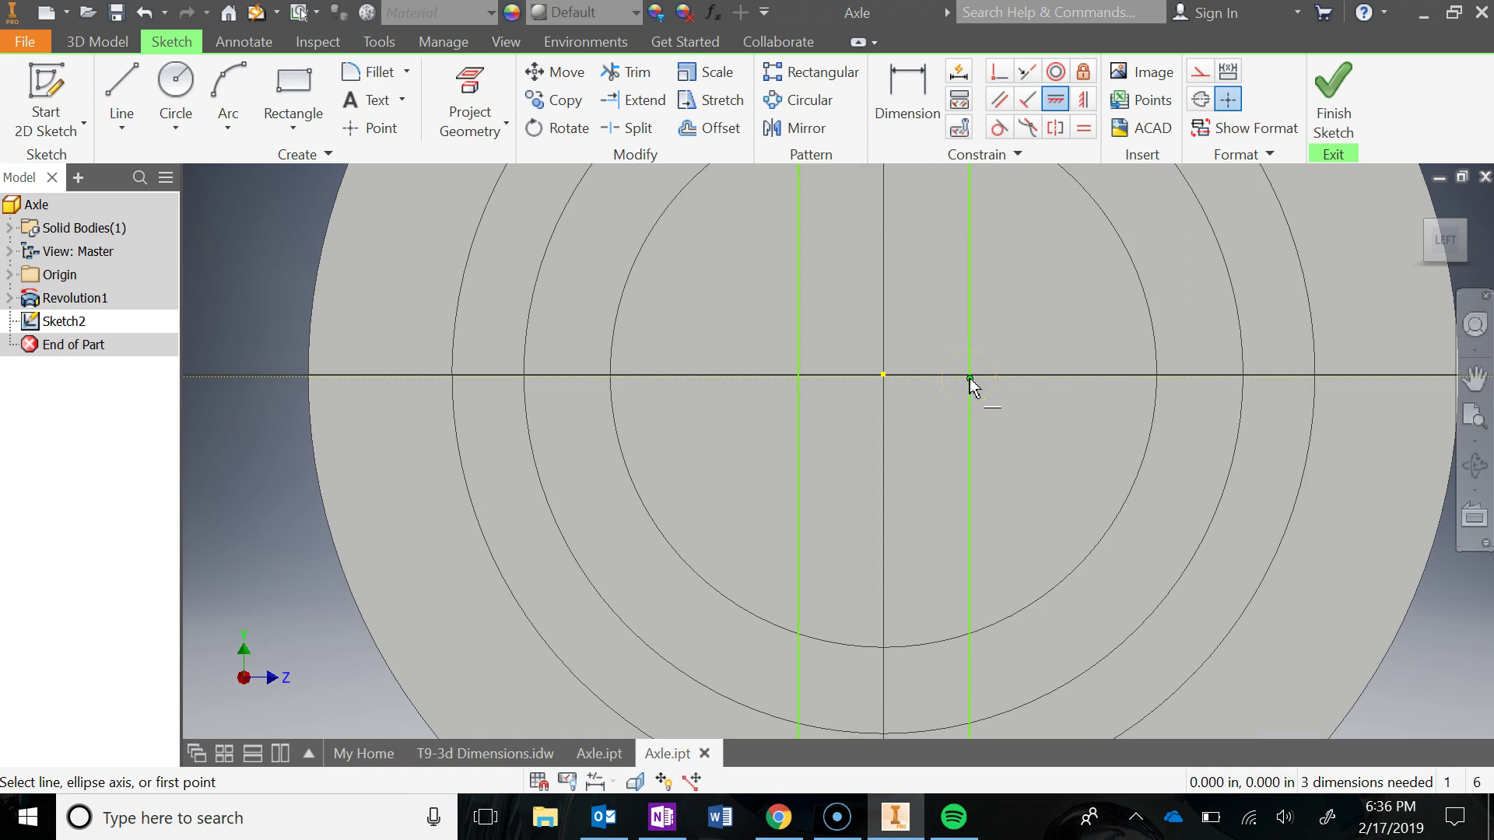
{"action": "left_click", "coordinate": [970, 378]}
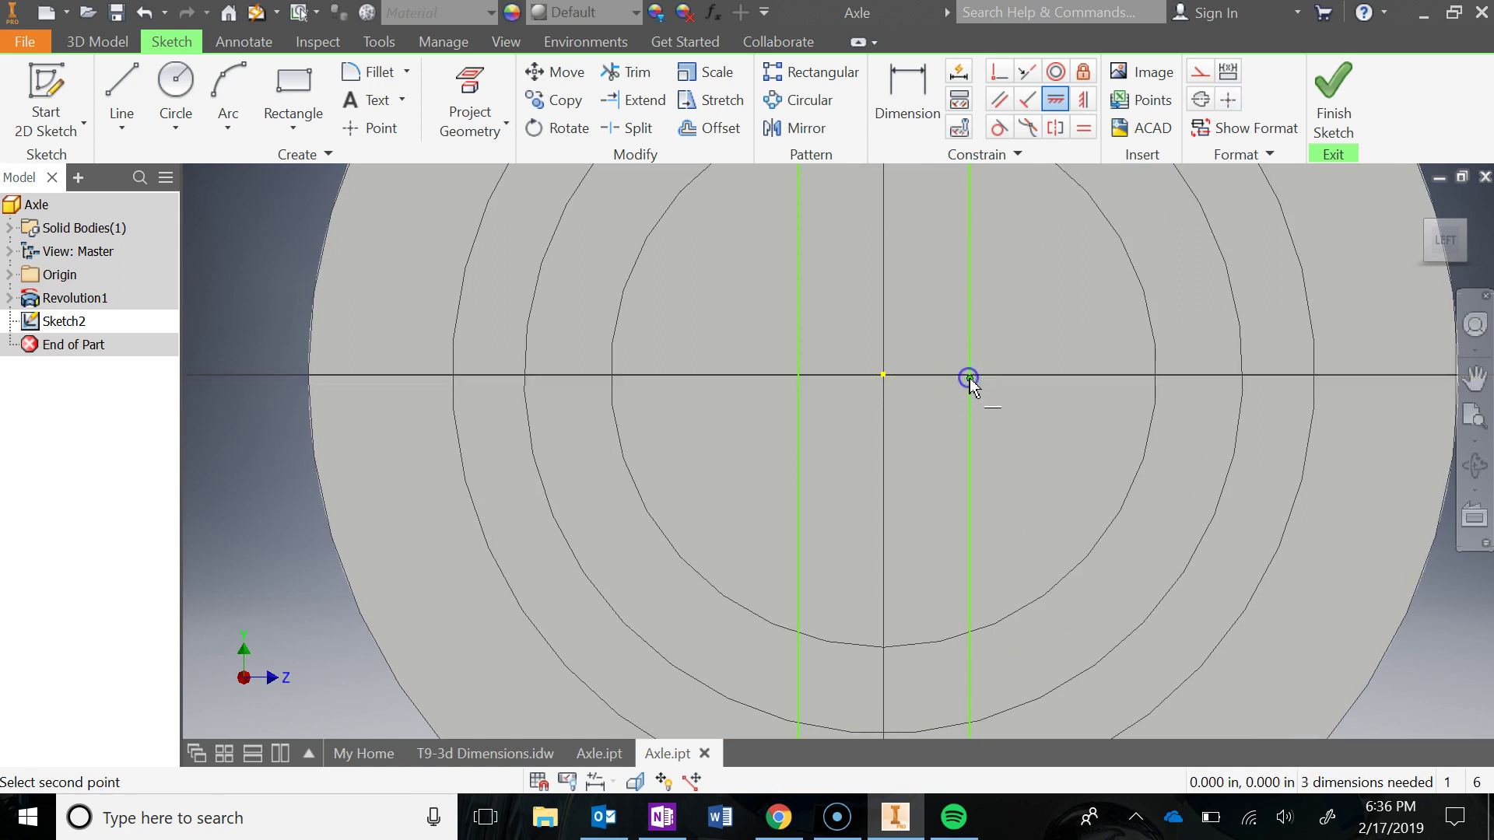
{"action": "left_click", "coordinate": [883, 376]}
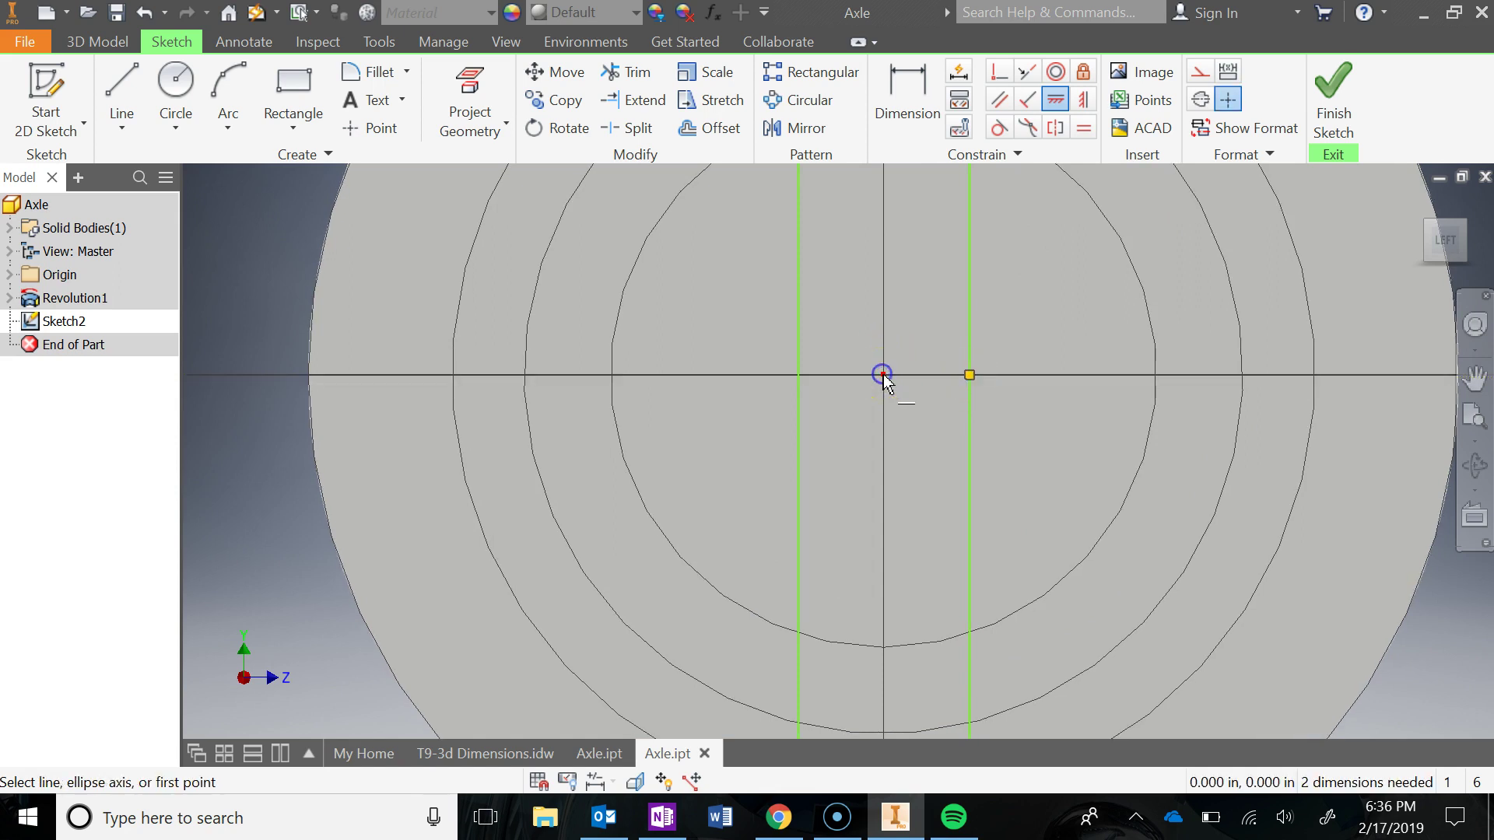
{"action": "scroll", "coordinate": [934, 376], "scroll_direction": "up", "scroll_amount": 5}
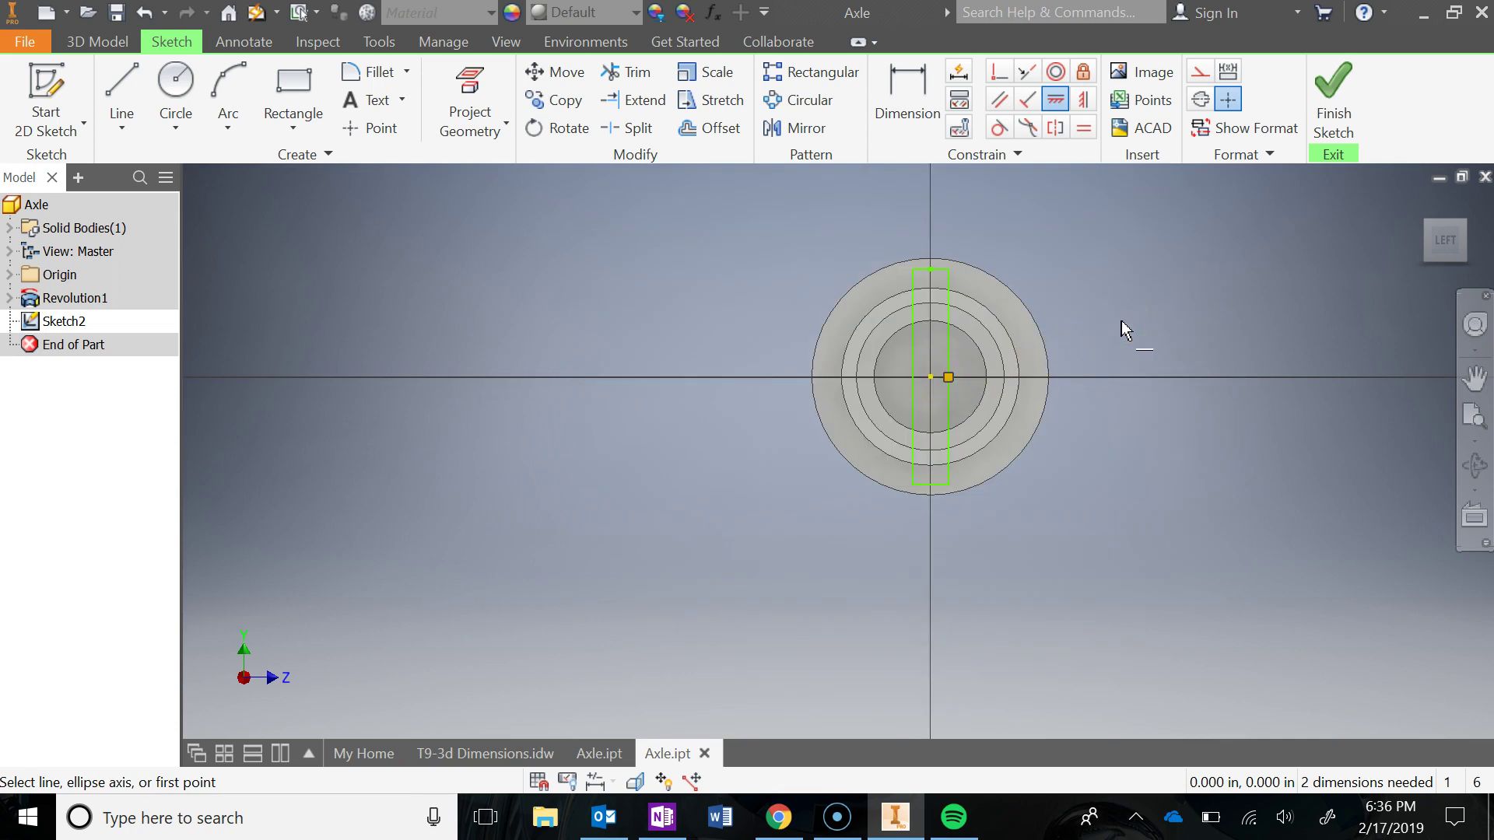
{"action": "key", "text": "Escape"}
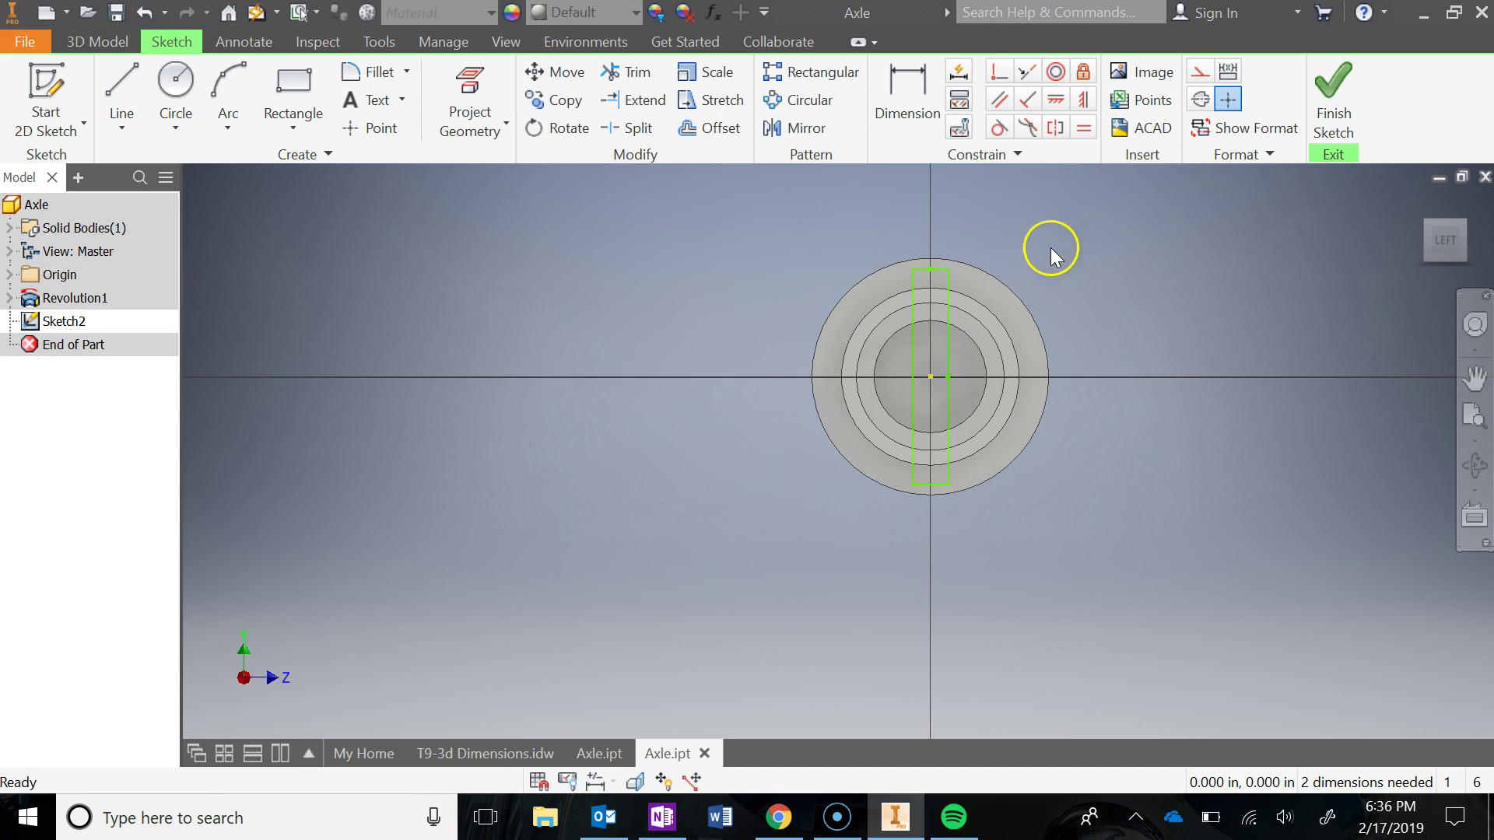
- Dimension the rectangle's width and set it to .04 in, checking the slot width on the OneNote axle drawing
{"action": "scroll", "coordinate": [1021, 287], "scroll_direction": "down", "scroll_amount": 3}
{"action": "key", "text": "F2"}
{"action": "left_click", "coordinate": [1061, 166]}
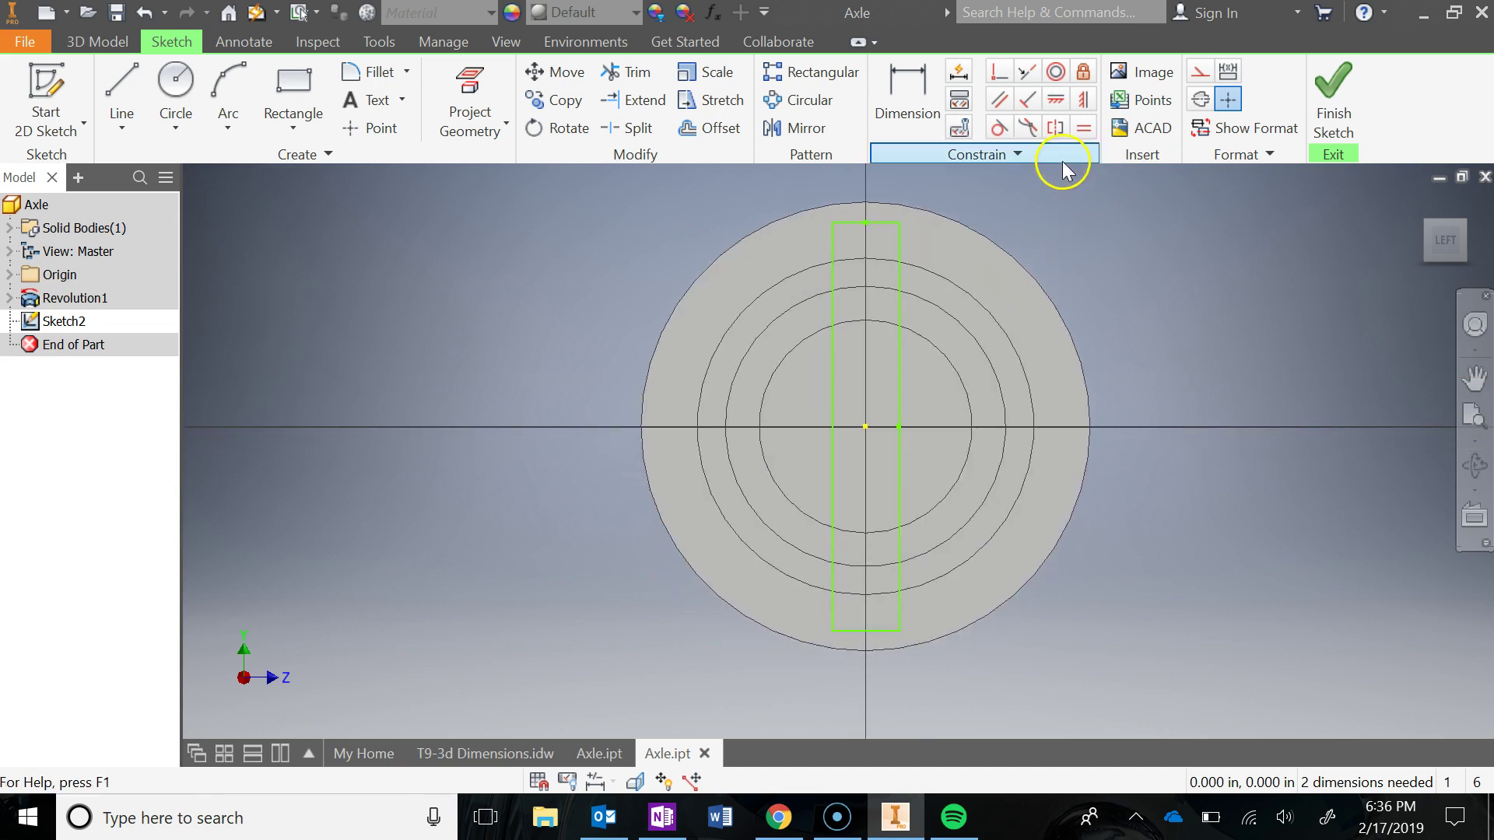
{"action": "left_click", "coordinate": [924, 105]}
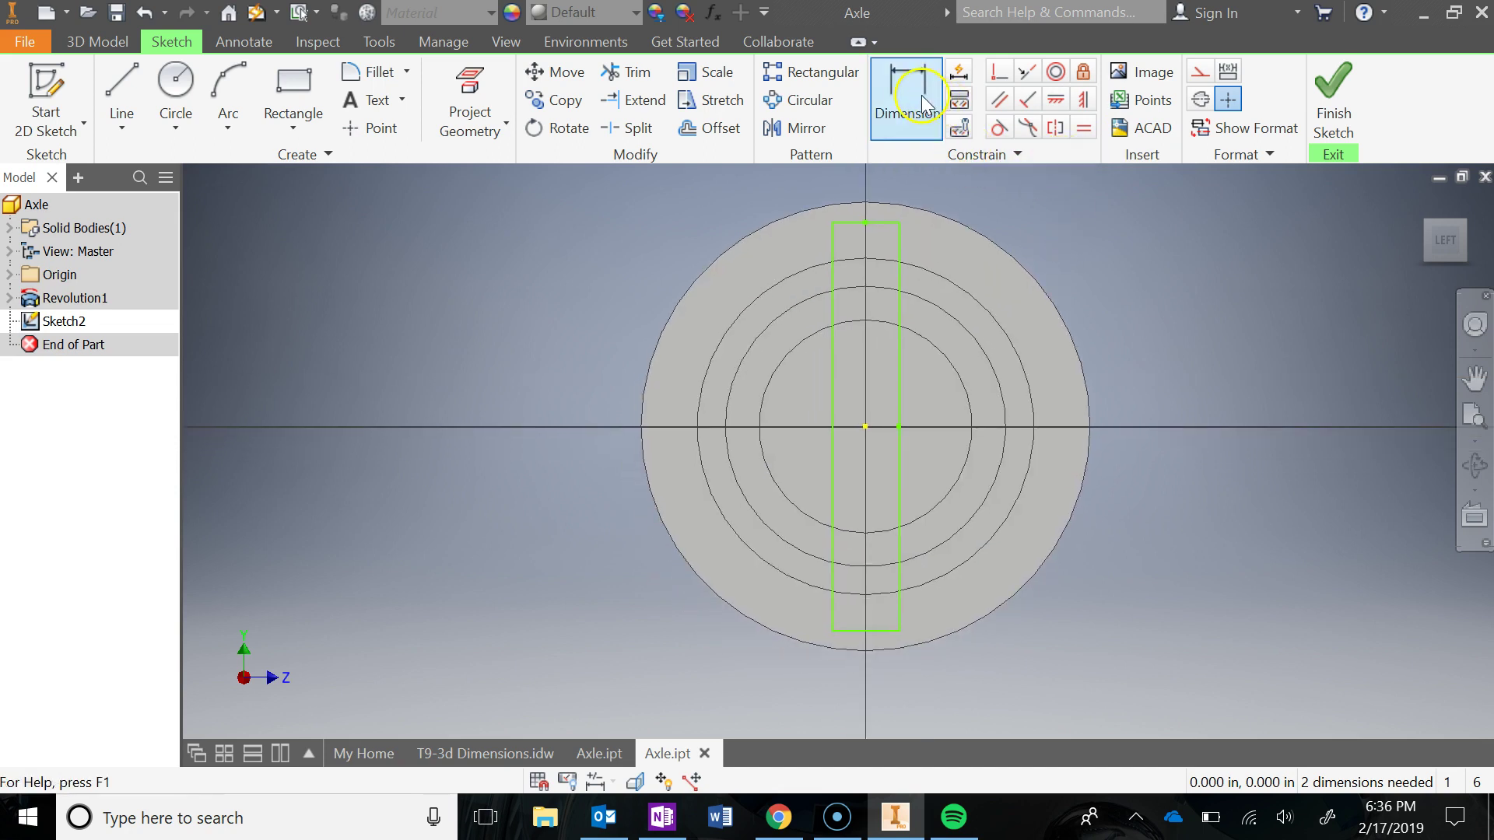
{"action": "left_click", "coordinate": [880, 640]}
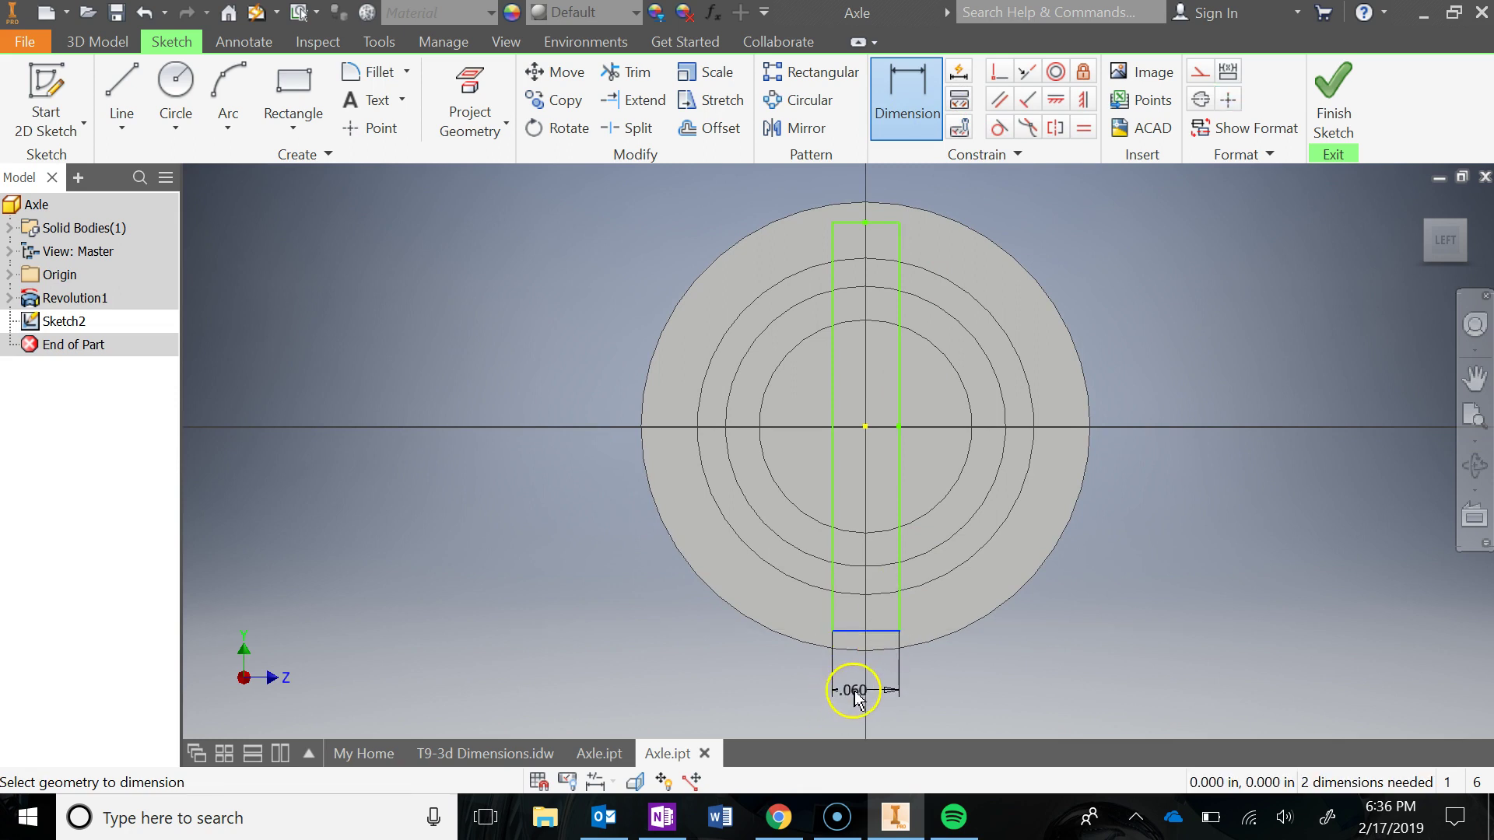
{"action": "left_click", "coordinate": [855, 690]}
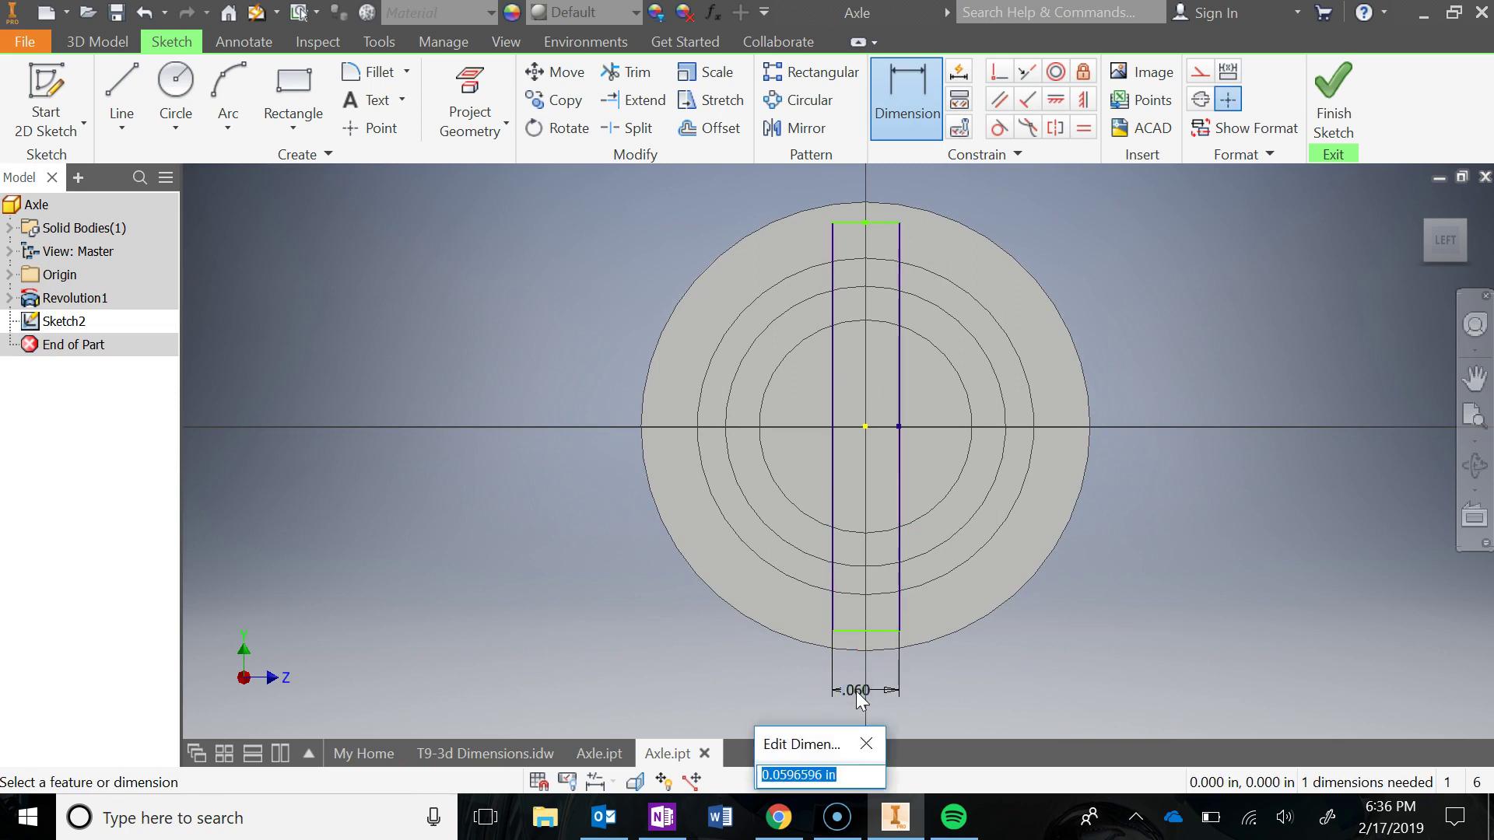
{"action": "left_click", "coordinate": [664, 821]}
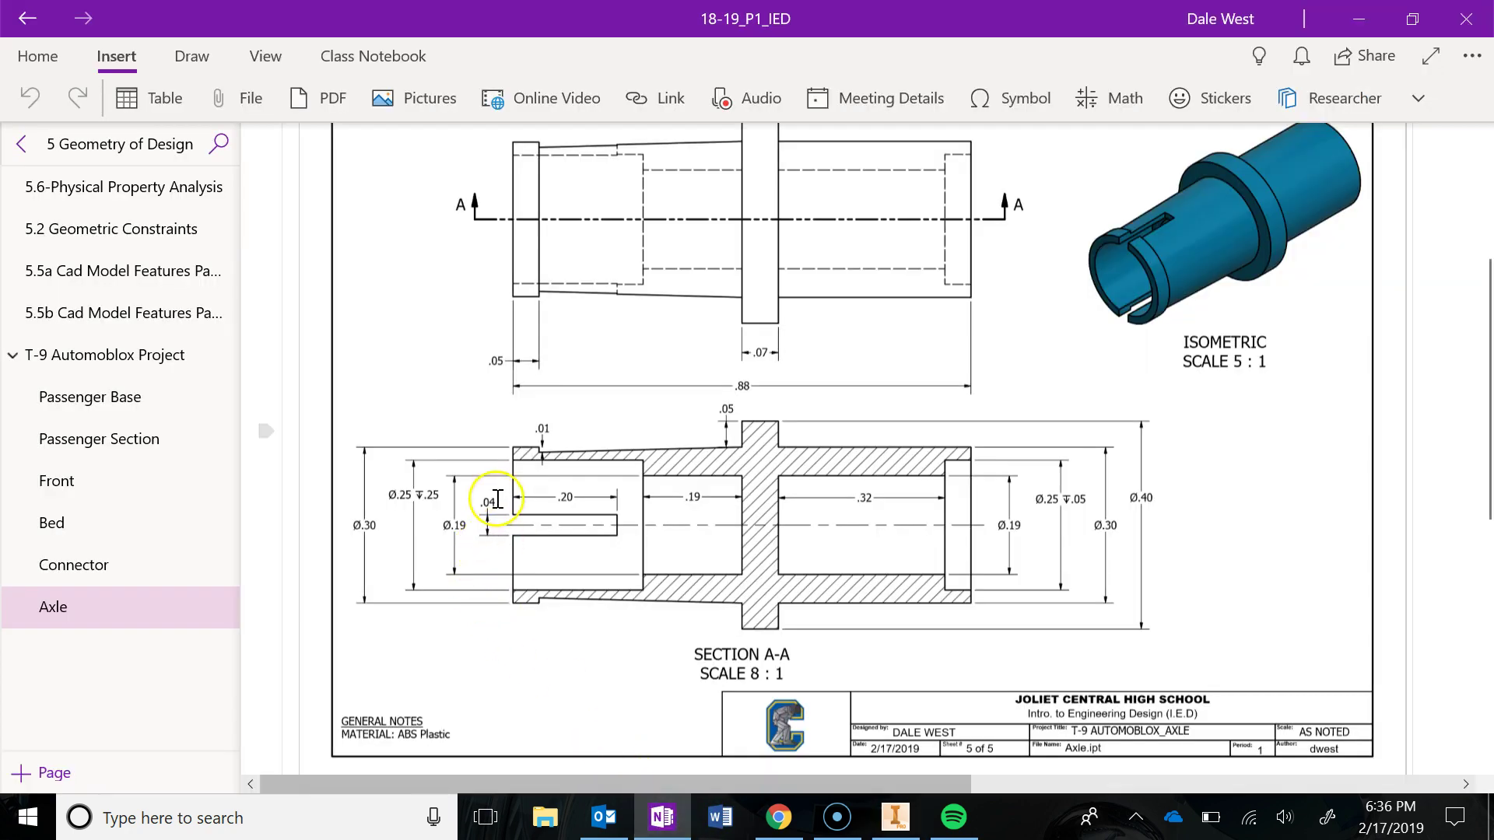
{"action": "left_click", "coordinate": [893, 821]}
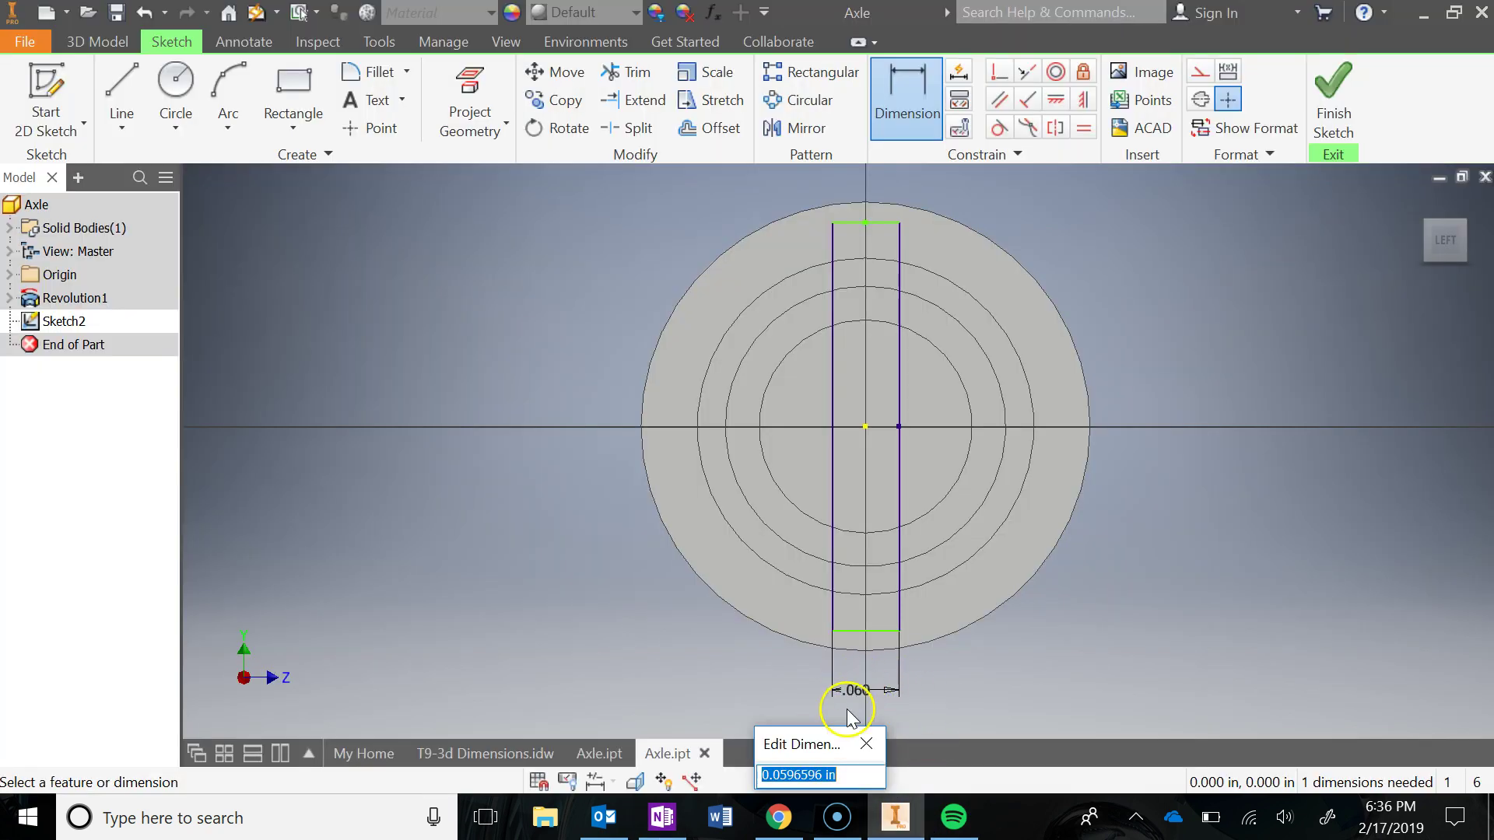
{"action": "type", "text": ".04"}
{"action": "key", "text": "Return"}
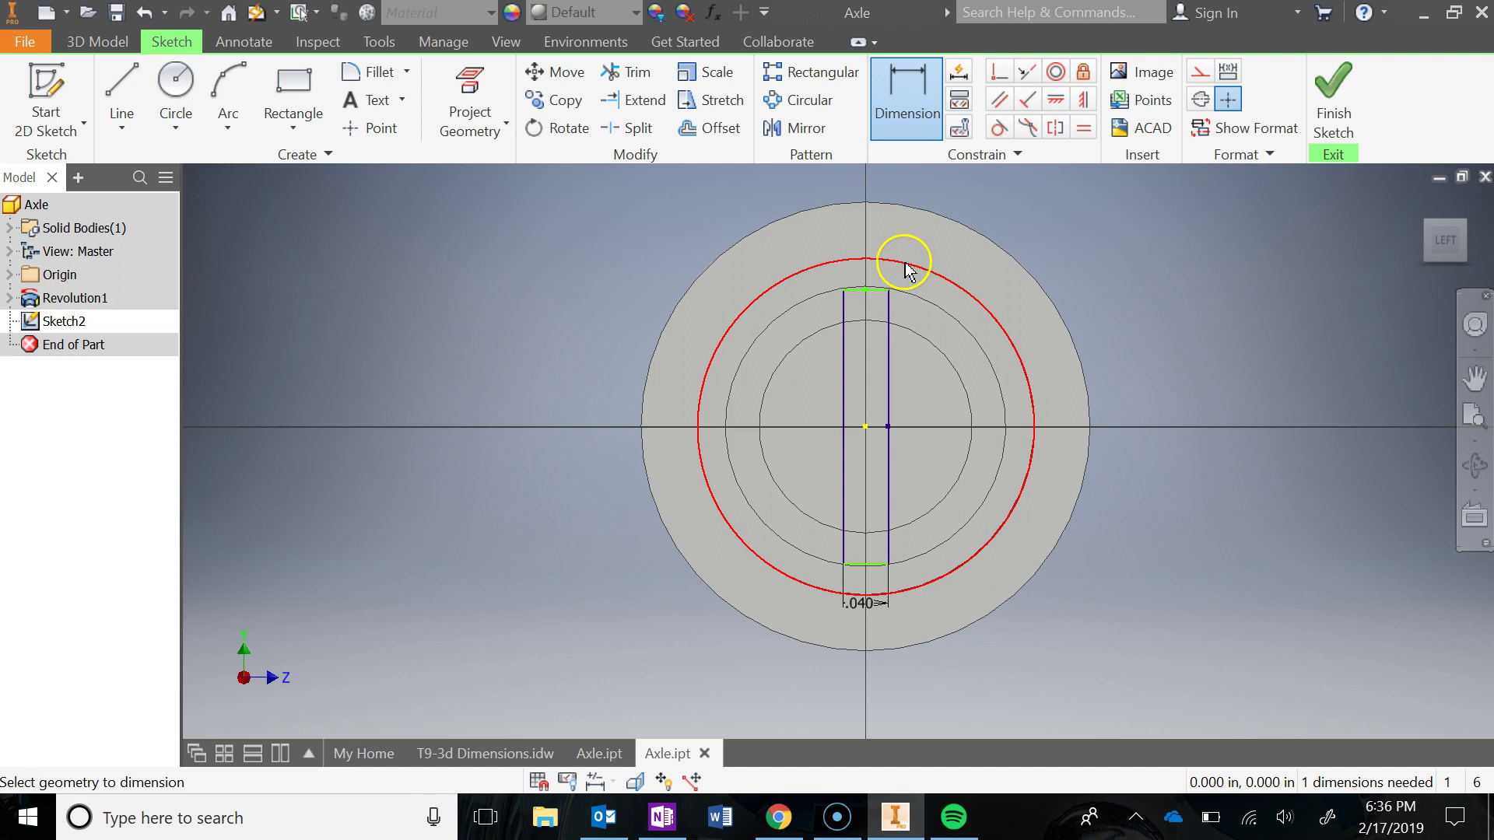
- Dimension the rectangle's height, set it to .350 in, and finish the sketch
{"action": "left_click", "coordinate": [842, 340]}
{"action": "left_click", "coordinate": [803, 370]}
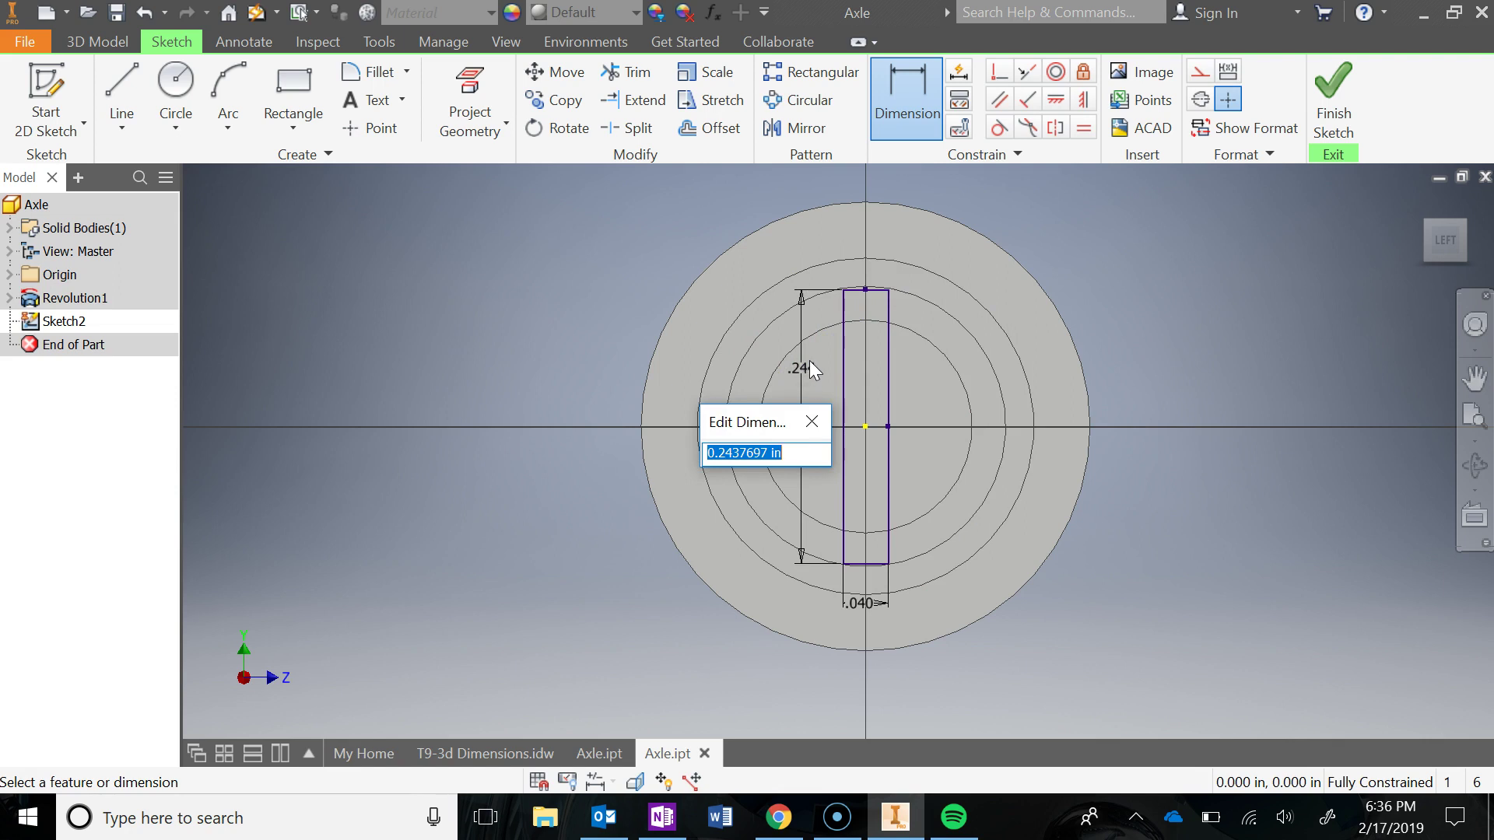
{"action": "type", "text": "."}
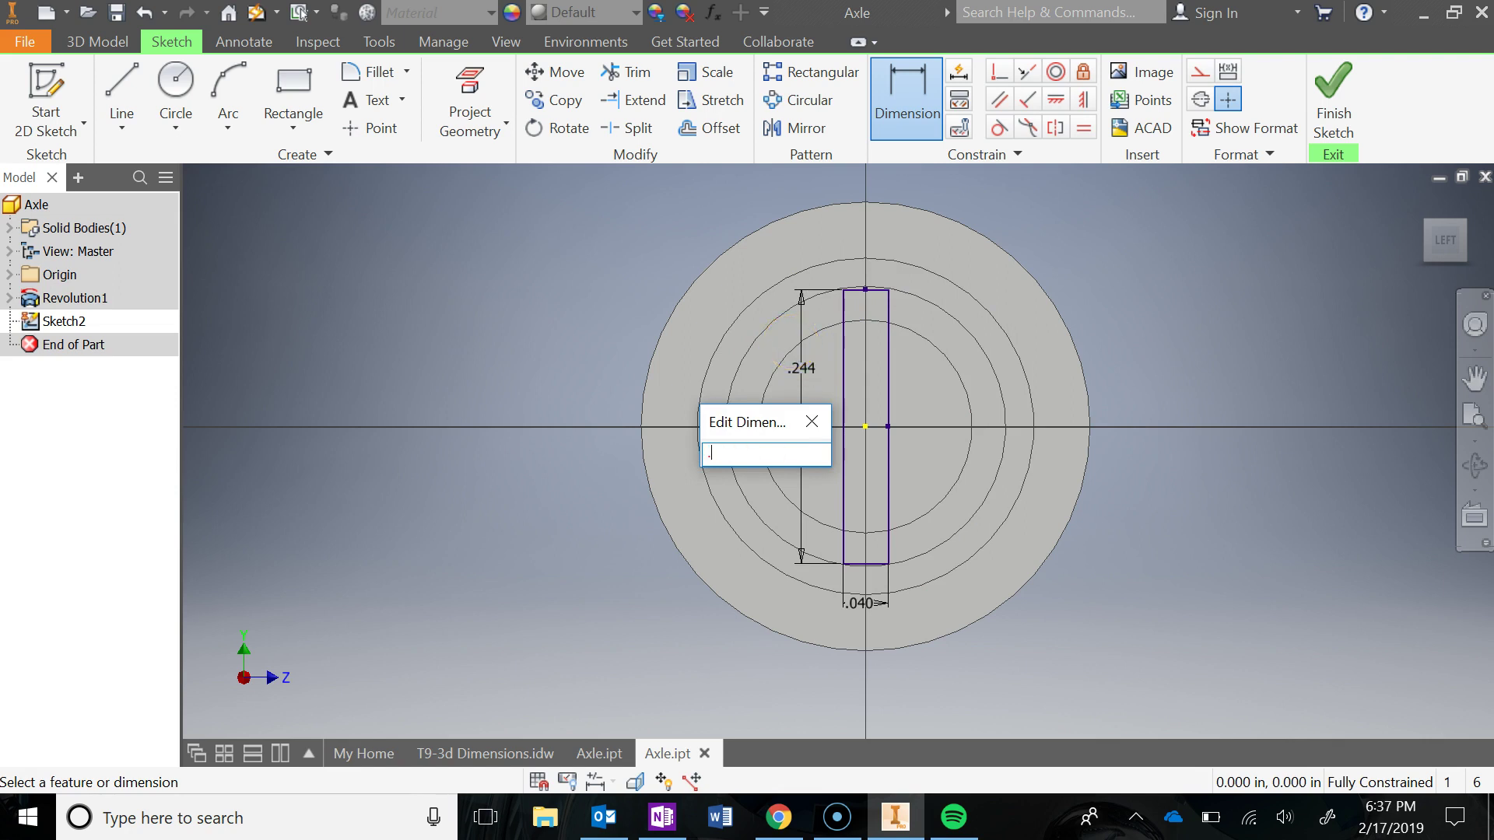
{"action": "key", "text": "Return"}
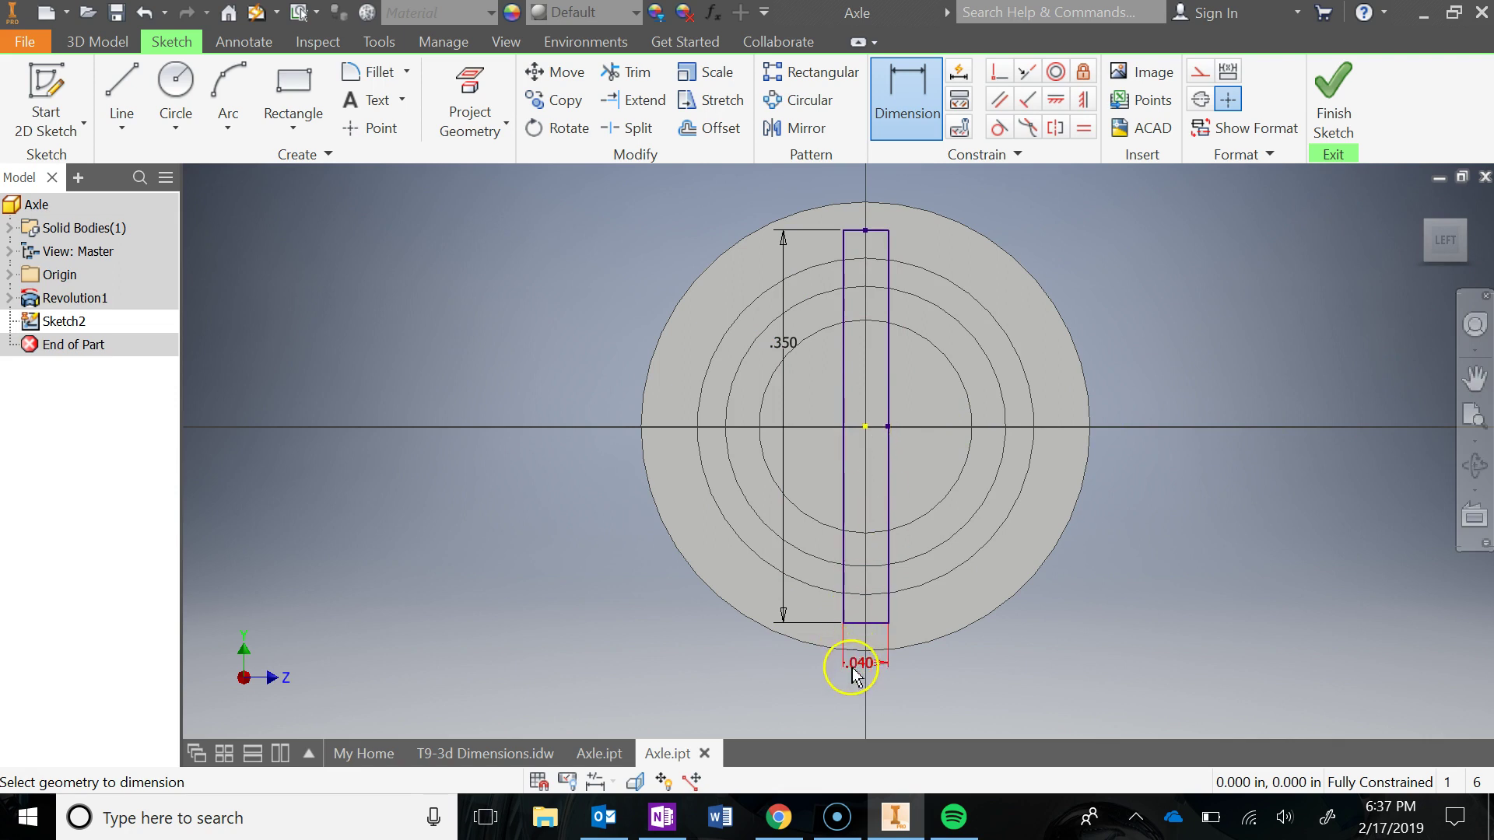
{"action": "left_click", "coordinate": [1340, 102]}
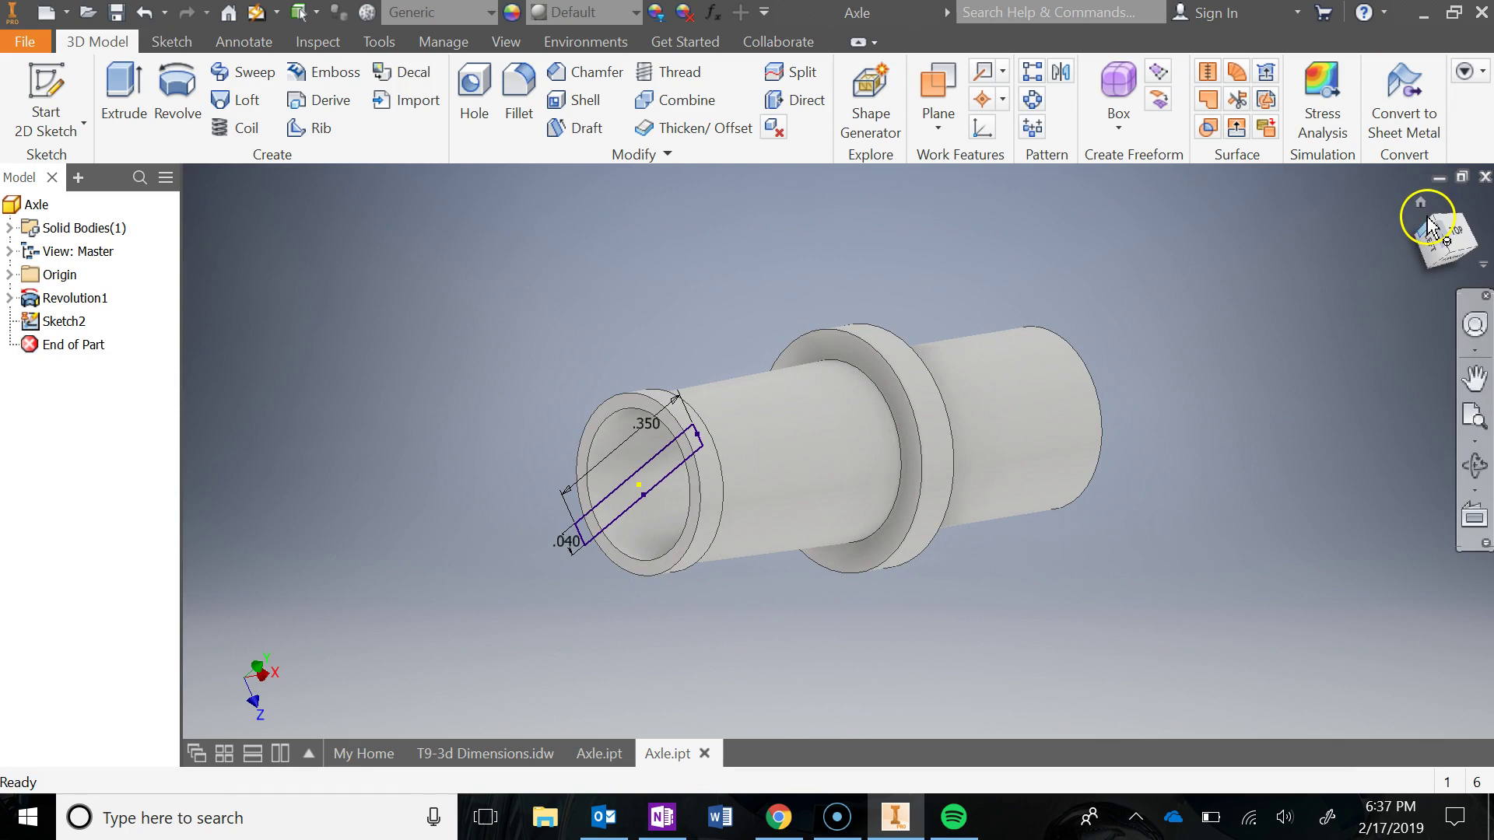
- Extrude the rectangle as a cut into the lipped end, using the .20 in slot depth from the OneNote drawing
{"action": "left_click", "coordinate": [117, 97]}
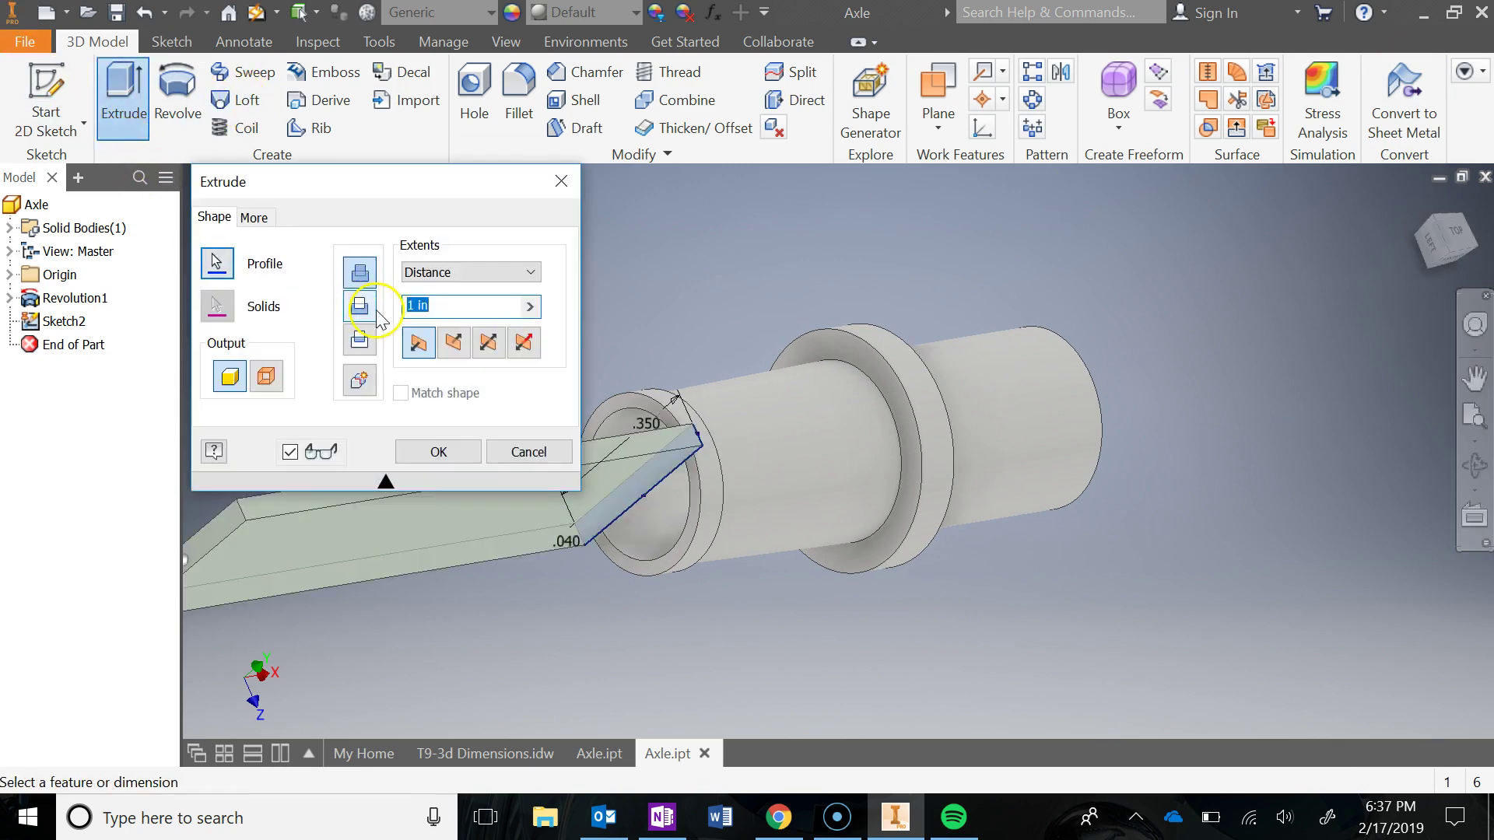
{"action": "left_click", "coordinate": [367, 314]}
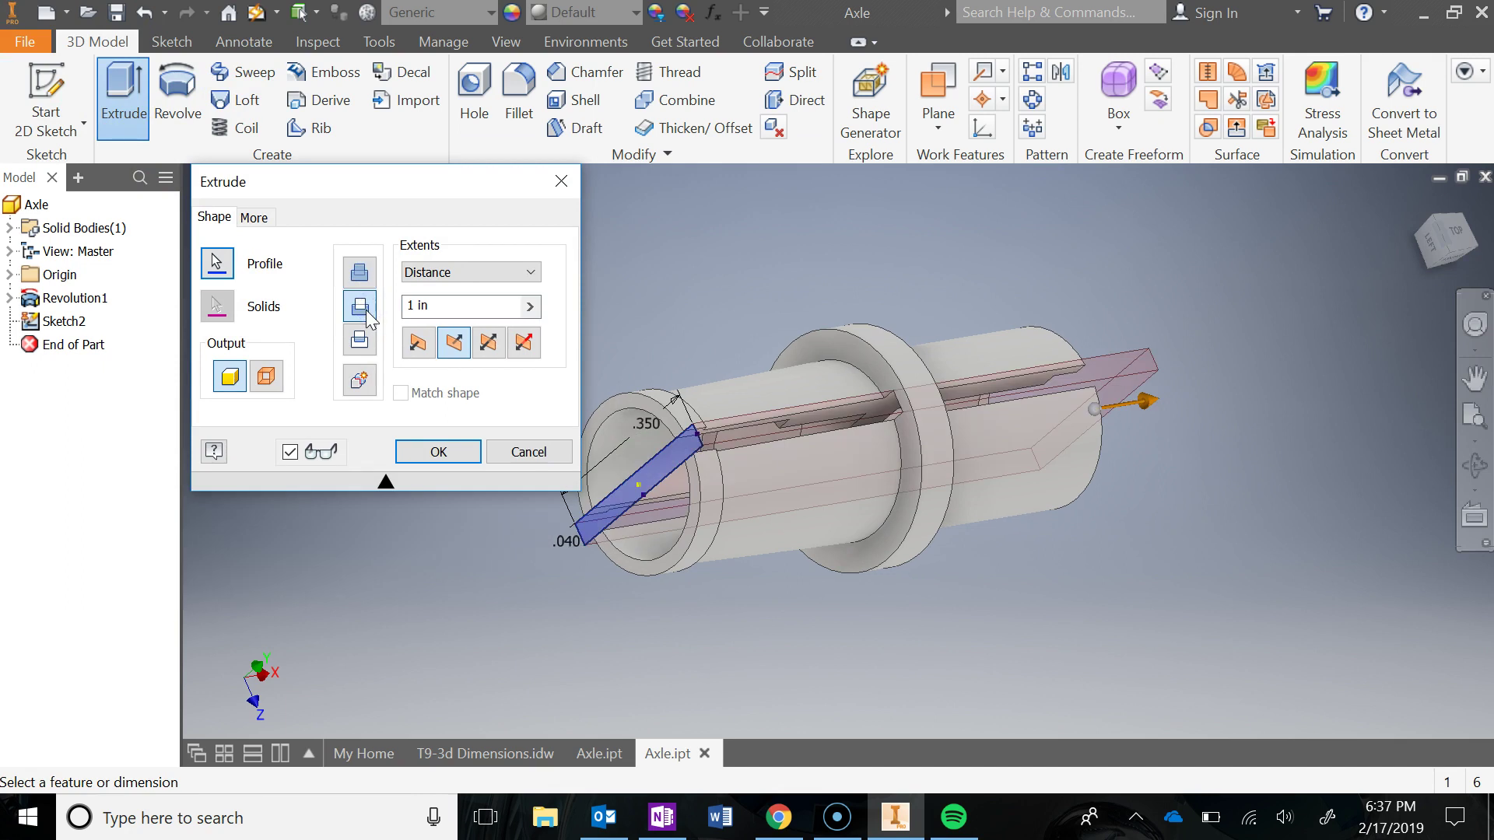
{"action": "left_click", "coordinate": [661, 818]}
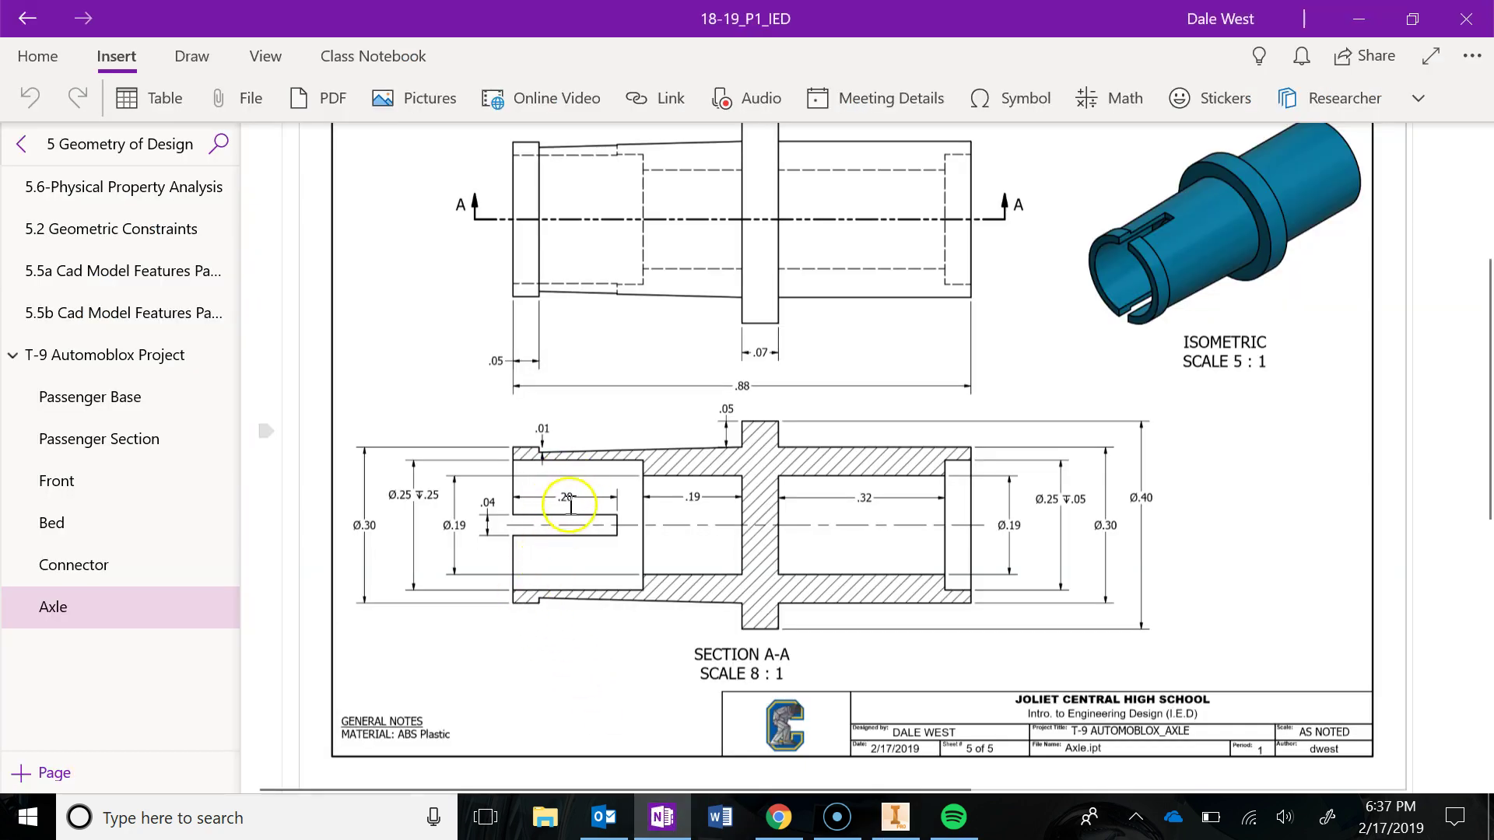
{"action": "left_click", "coordinate": [895, 816]}
{"action": "left_click", "coordinate": [444, 305]}
{"action": "type", "text": ".4"}
{"action": "key", "text": "Return"}
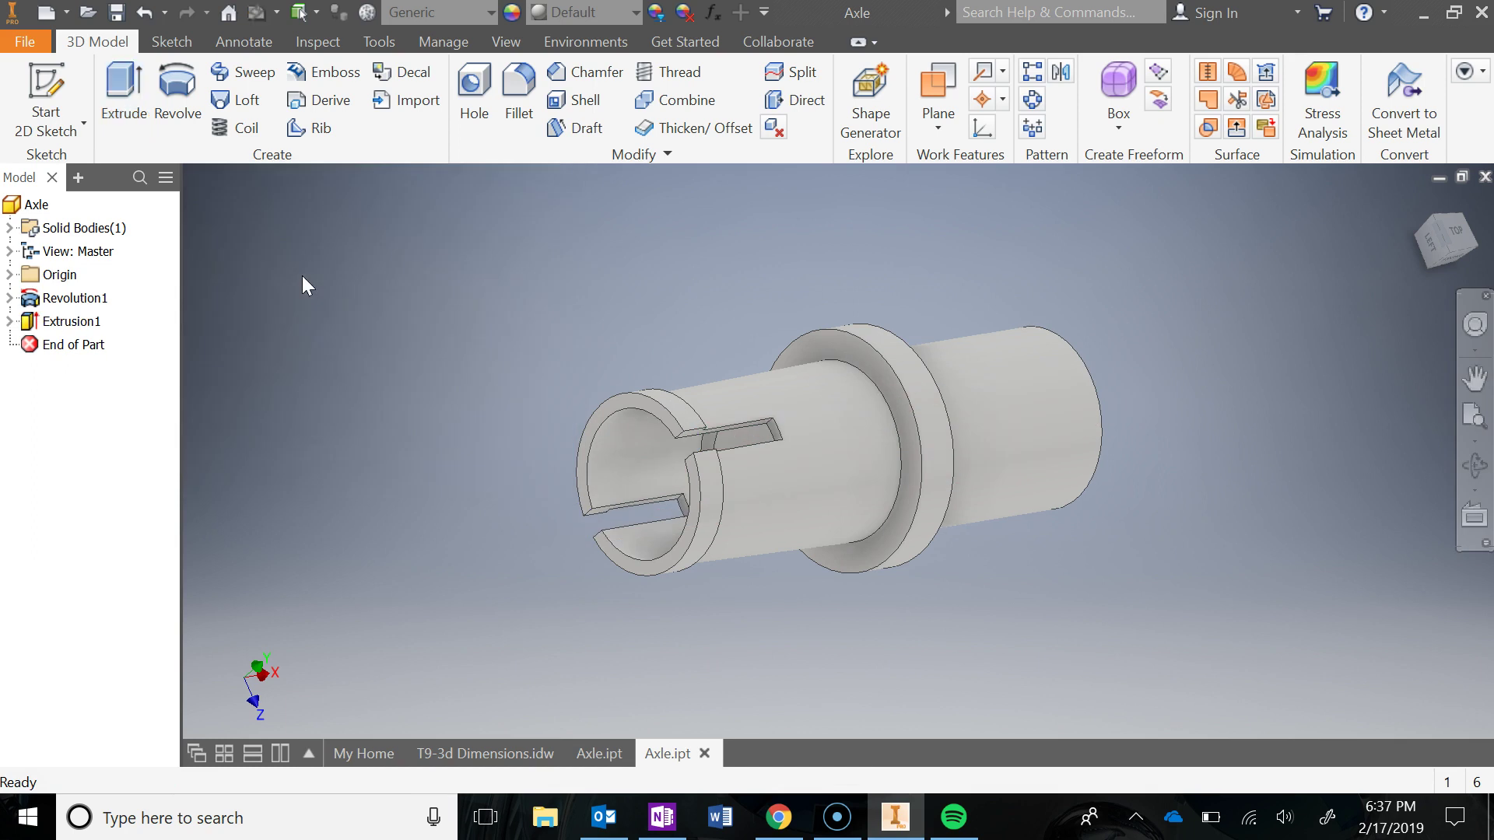
- Show the axle in the home view, assign the ABS Plastic material and apply the Sky Blue Dark appearance
{"action": "left_click", "coordinate": [1422, 204]}
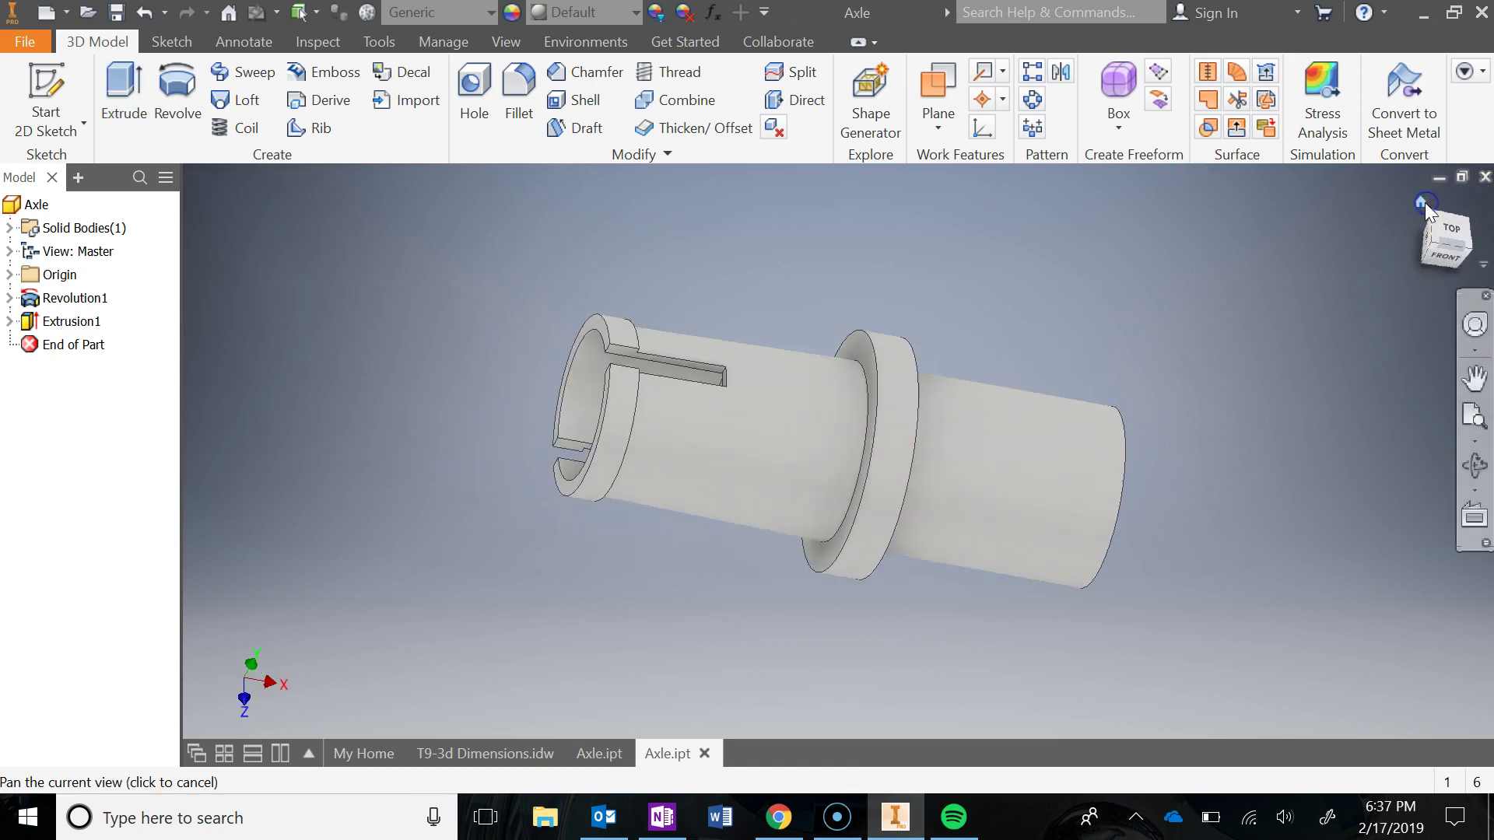
{"action": "left_click", "coordinate": [424, 17]}
{"action": "left_click", "coordinate": [420, 36]}
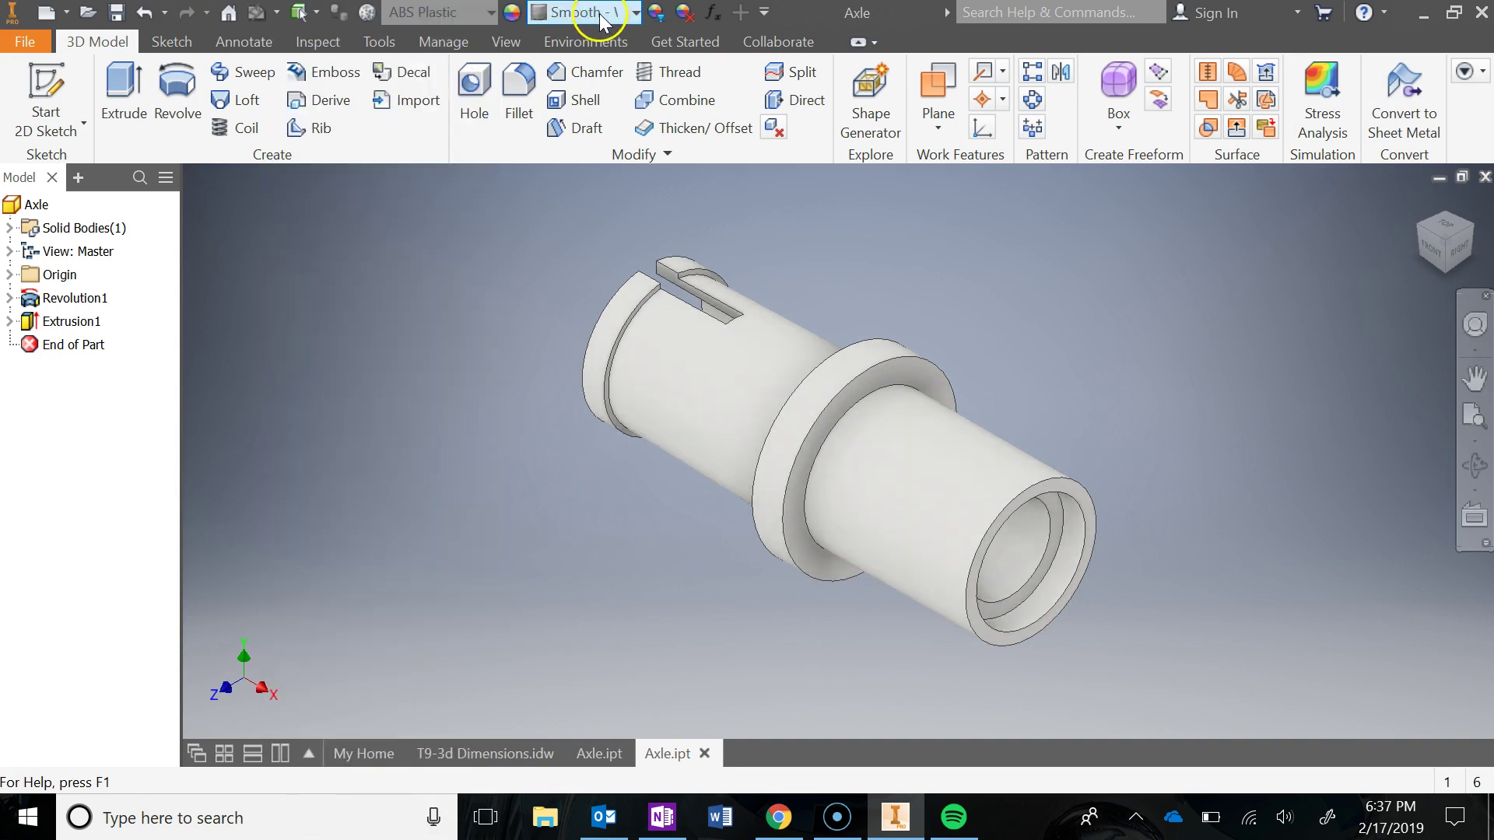
{"action": "left_click", "coordinate": [633, 17]}
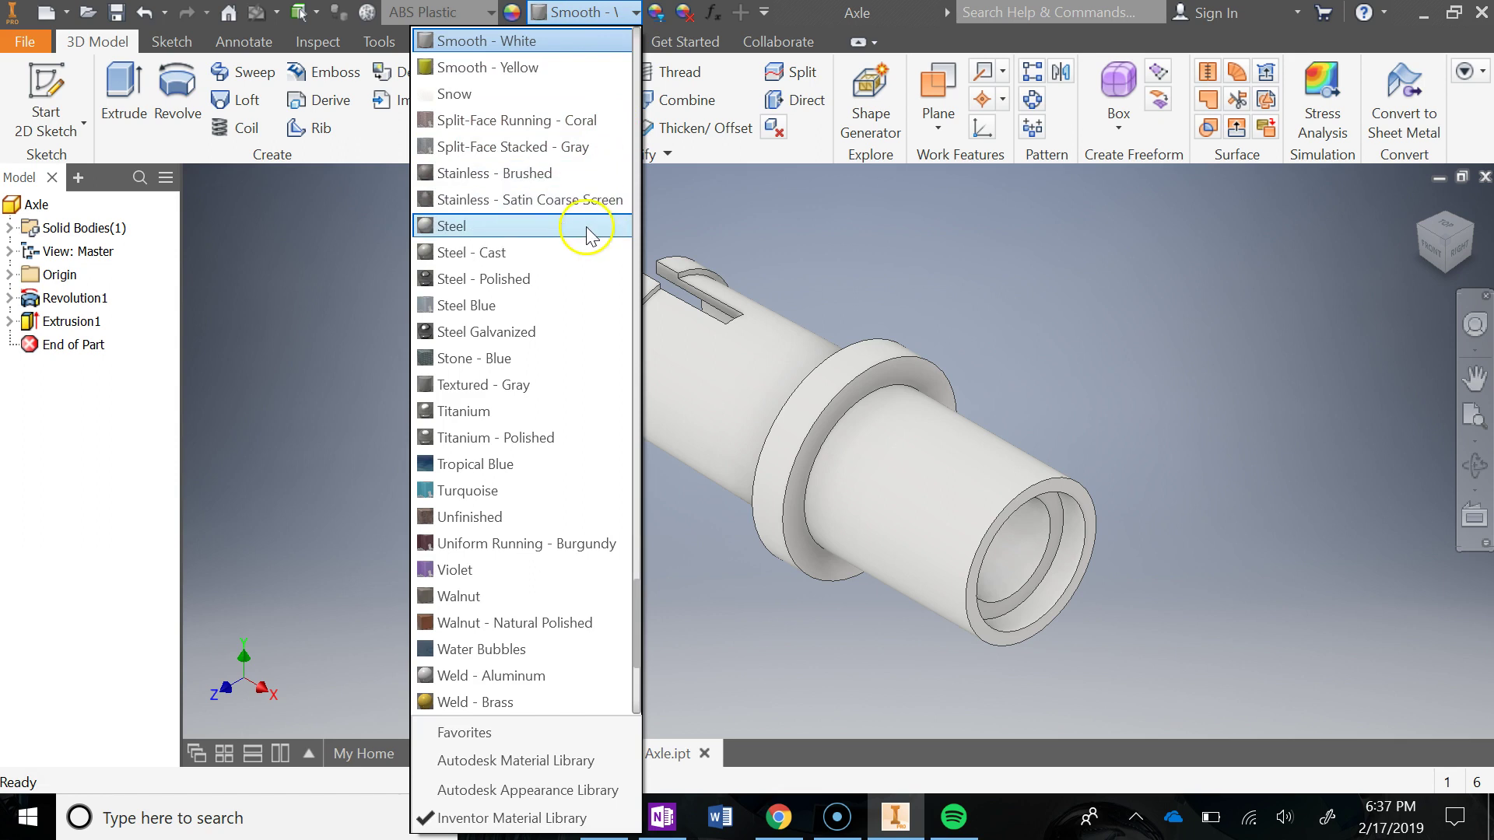
{"action": "scroll", "coordinate": [587, 229], "scroll_direction": "up", "scroll_amount": 8}
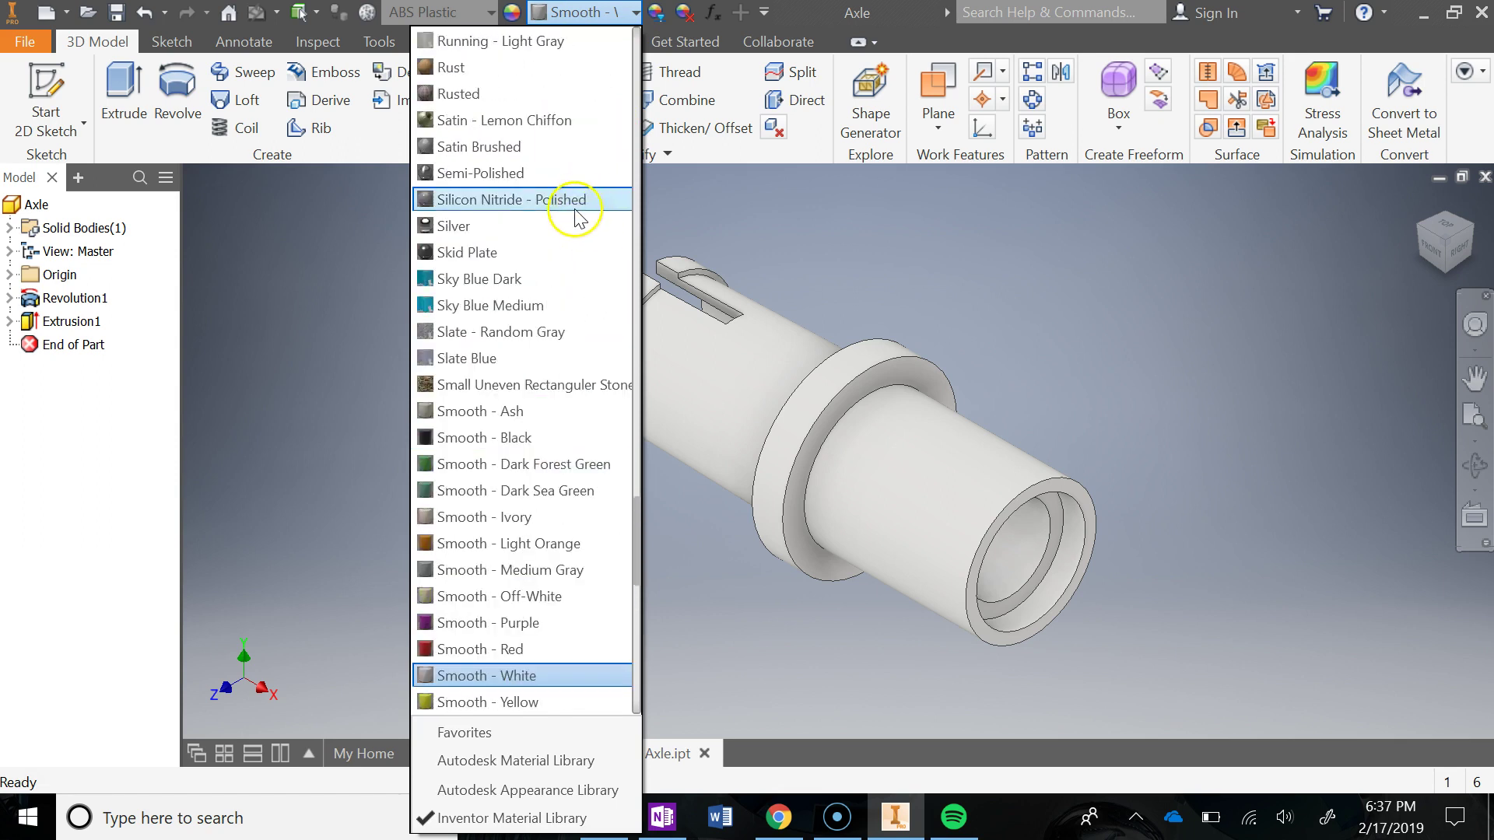
{"action": "left_click", "coordinate": [548, 280]}
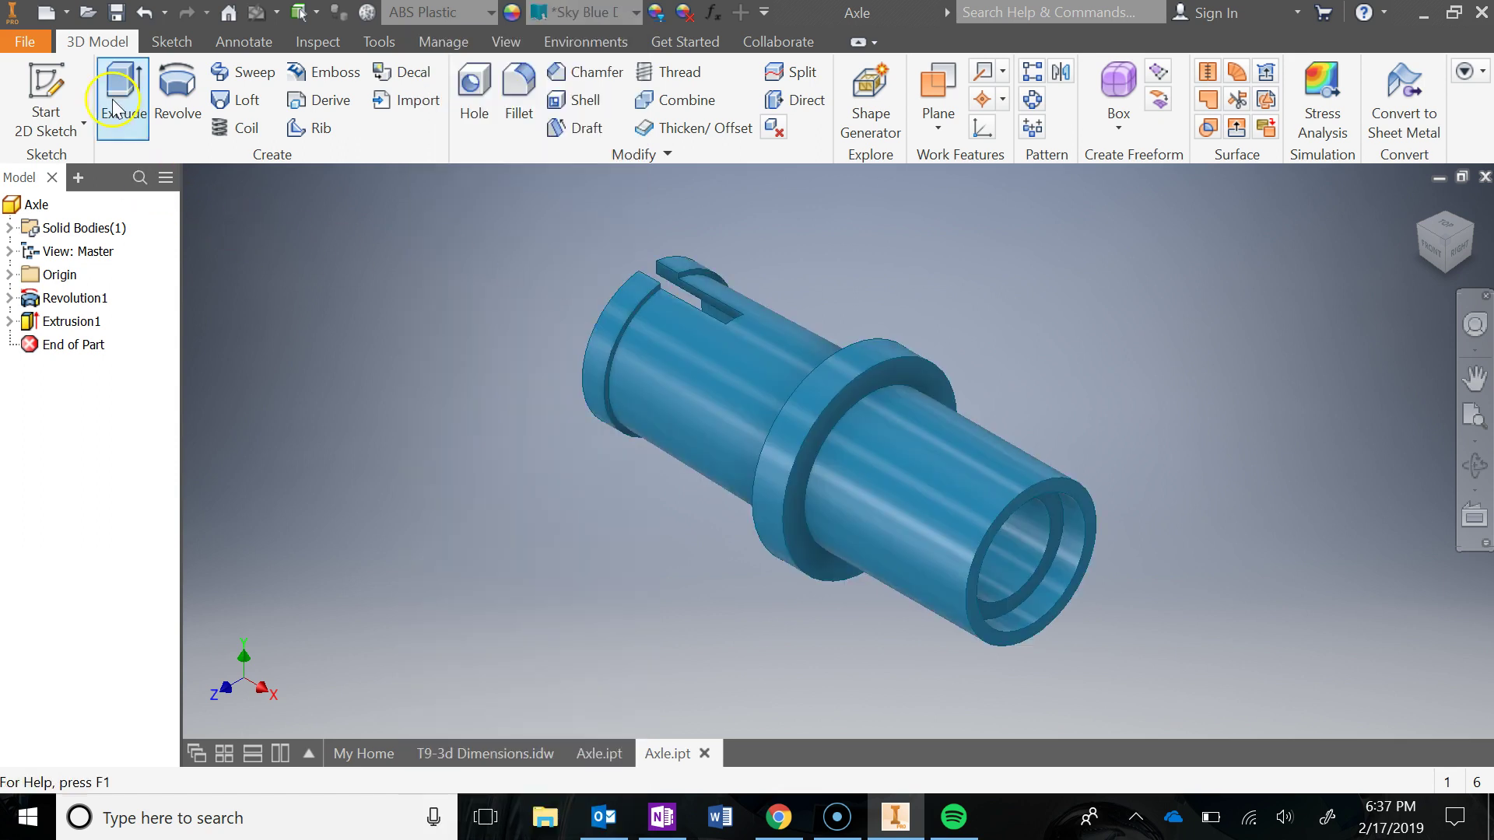
- Update the axle's physical properties in its iProperties and save the part
{"action": "left_click", "coordinate": [30, 41]}
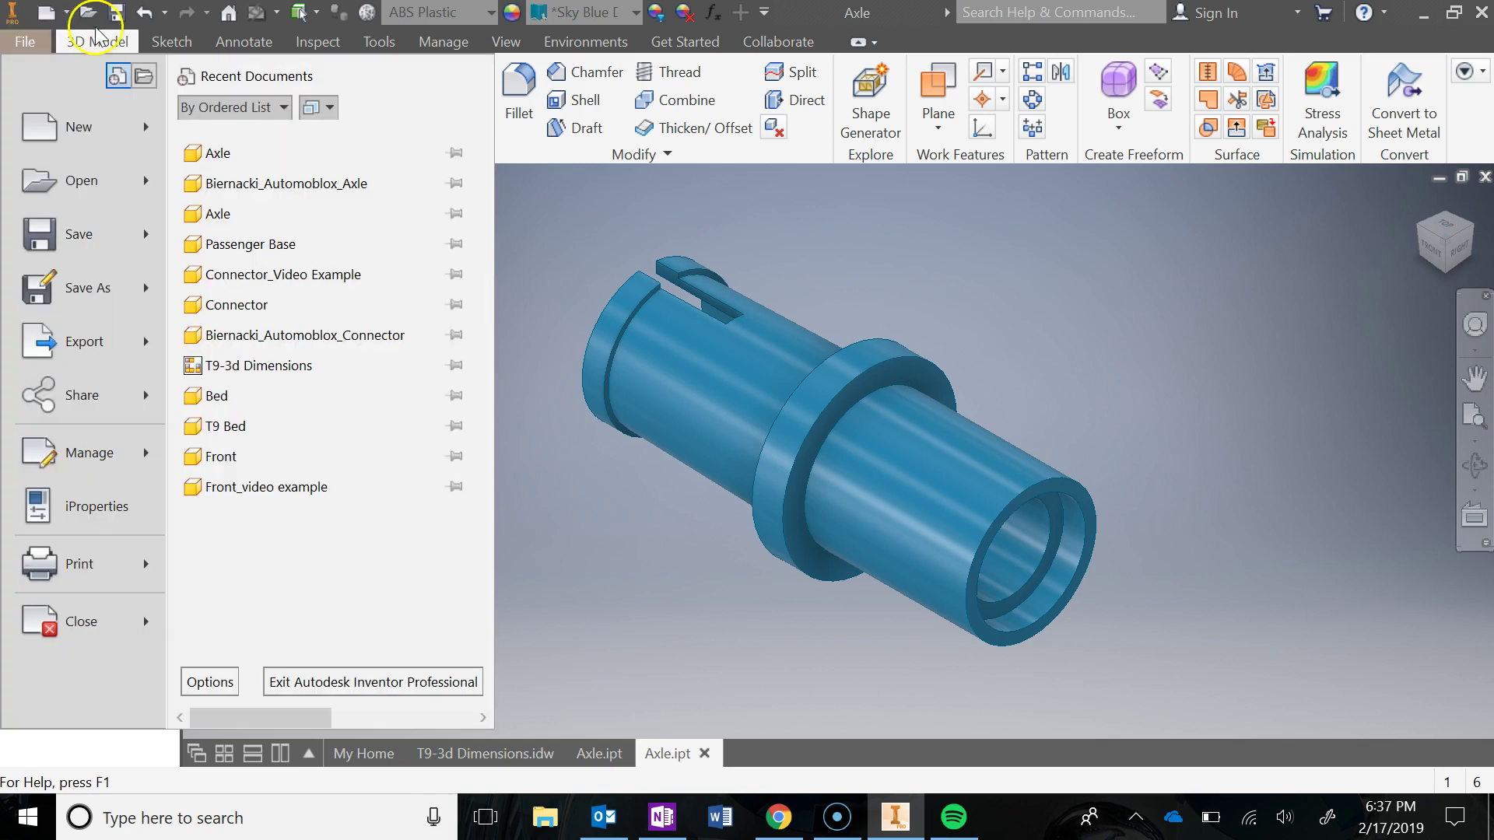
{"action": "left_click", "coordinate": [343, 379]}
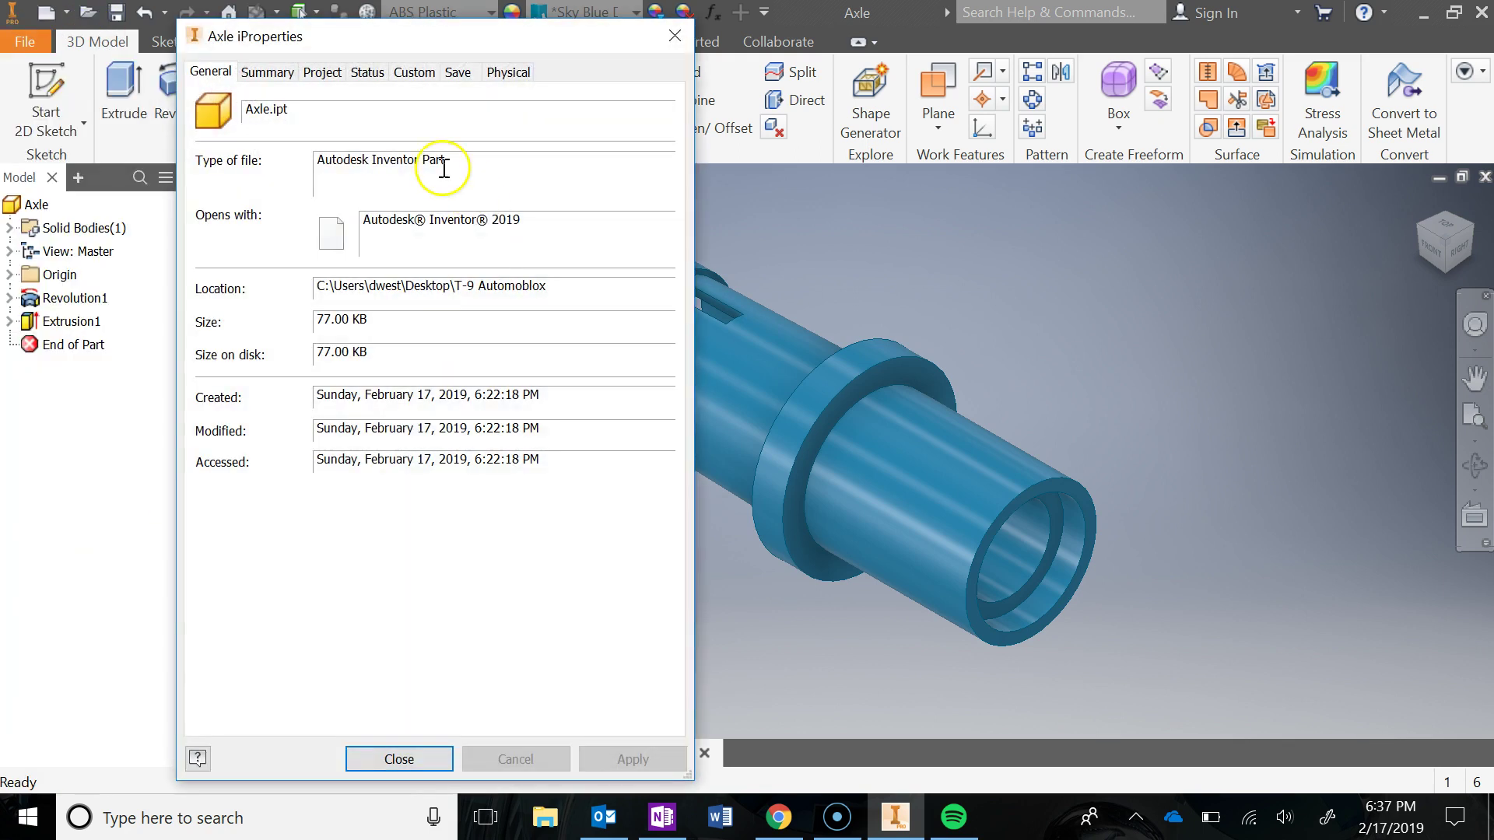
{"action": "left_click", "coordinate": [508, 70]}
{"action": "left_click", "coordinate": [612, 128]}
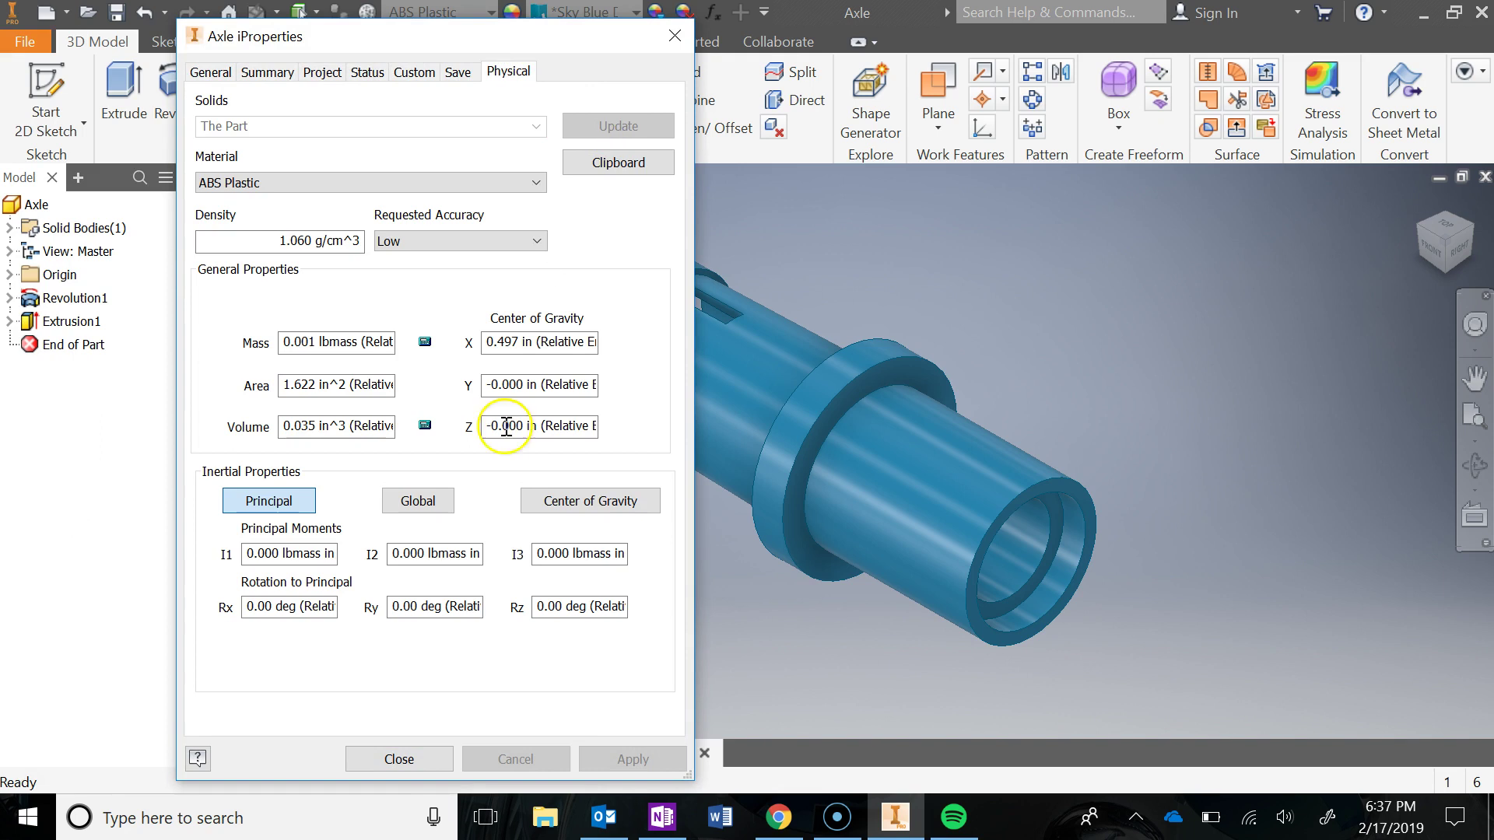
{"action": "left_click", "coordinate": [415, 754]}
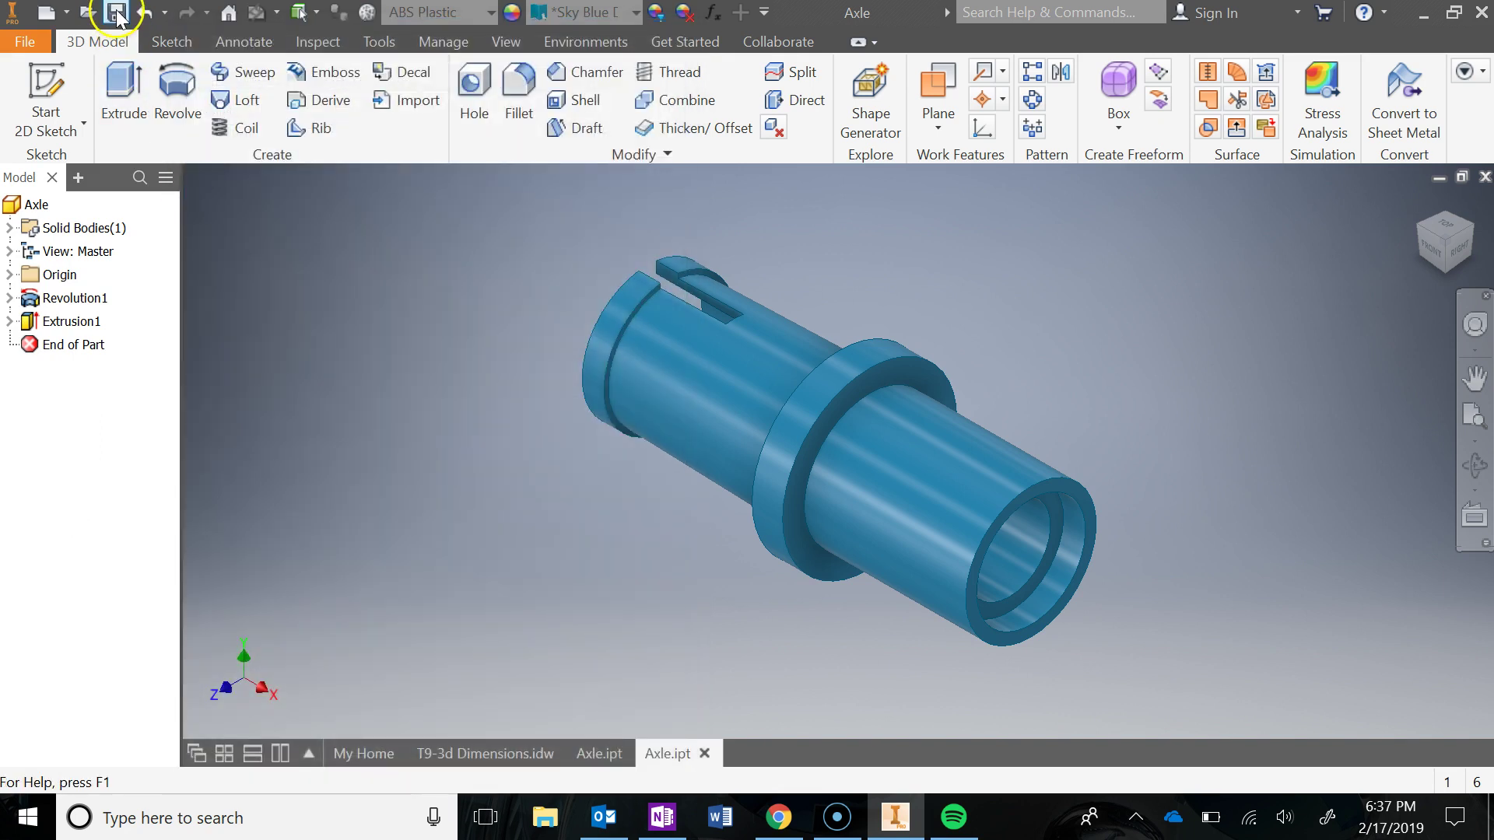
{"action": "left_click", "coordinate": [116, 12]}
- Switch to OneNote and paste a screen clip of the axle model with its browser between the directions and the drawing
{"action": "middle_click_drag", "start_coordinate": [978, 467], "coordinate": [666, 423]}
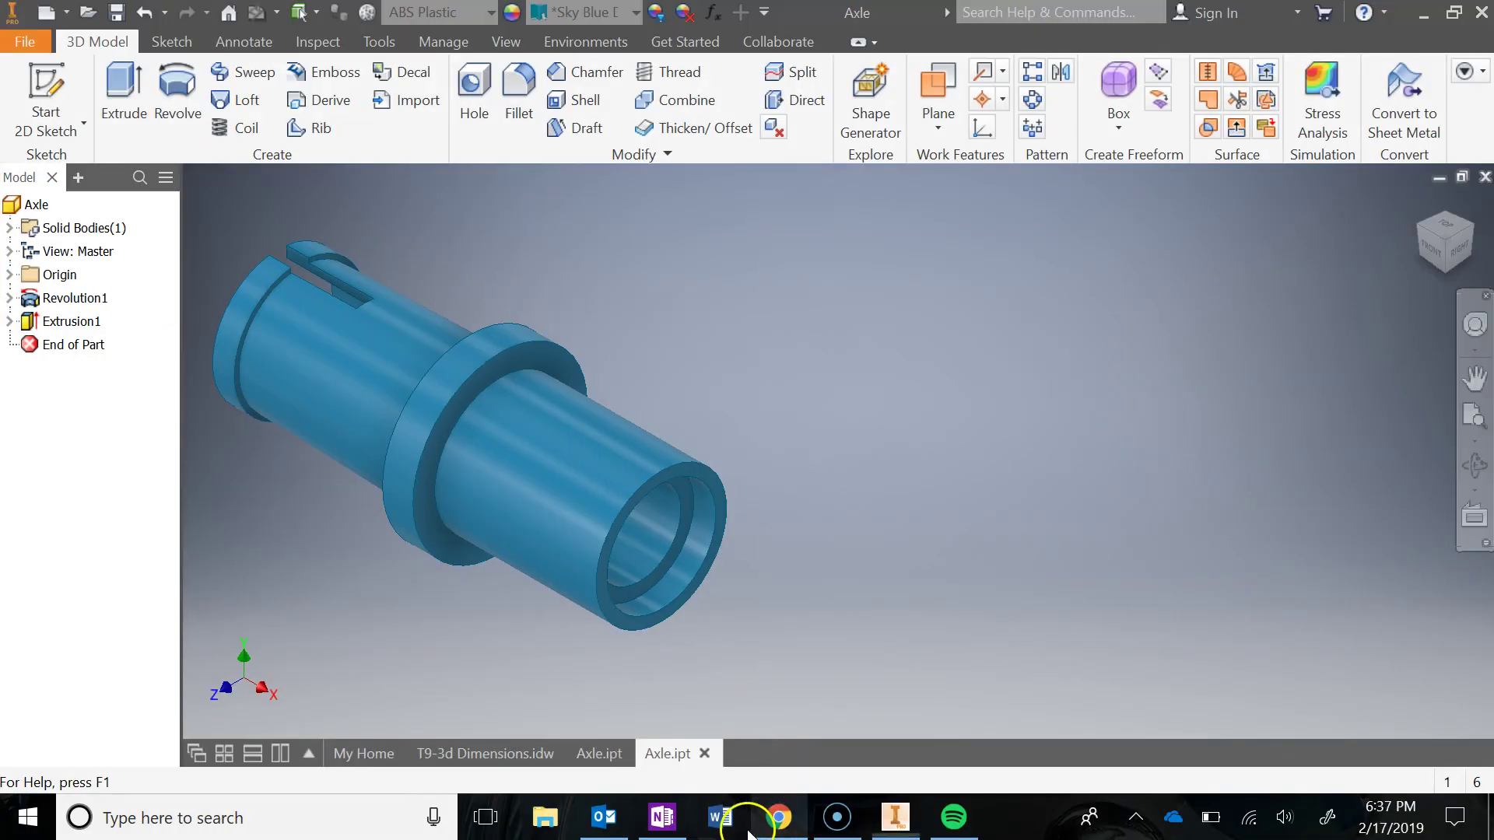
{"action": "left_click", "coordinate": [661, 815]}
{"action": "scroll", "coordinate": [513, 435], "scroll_direction": "up", "scroll_amount": 5}
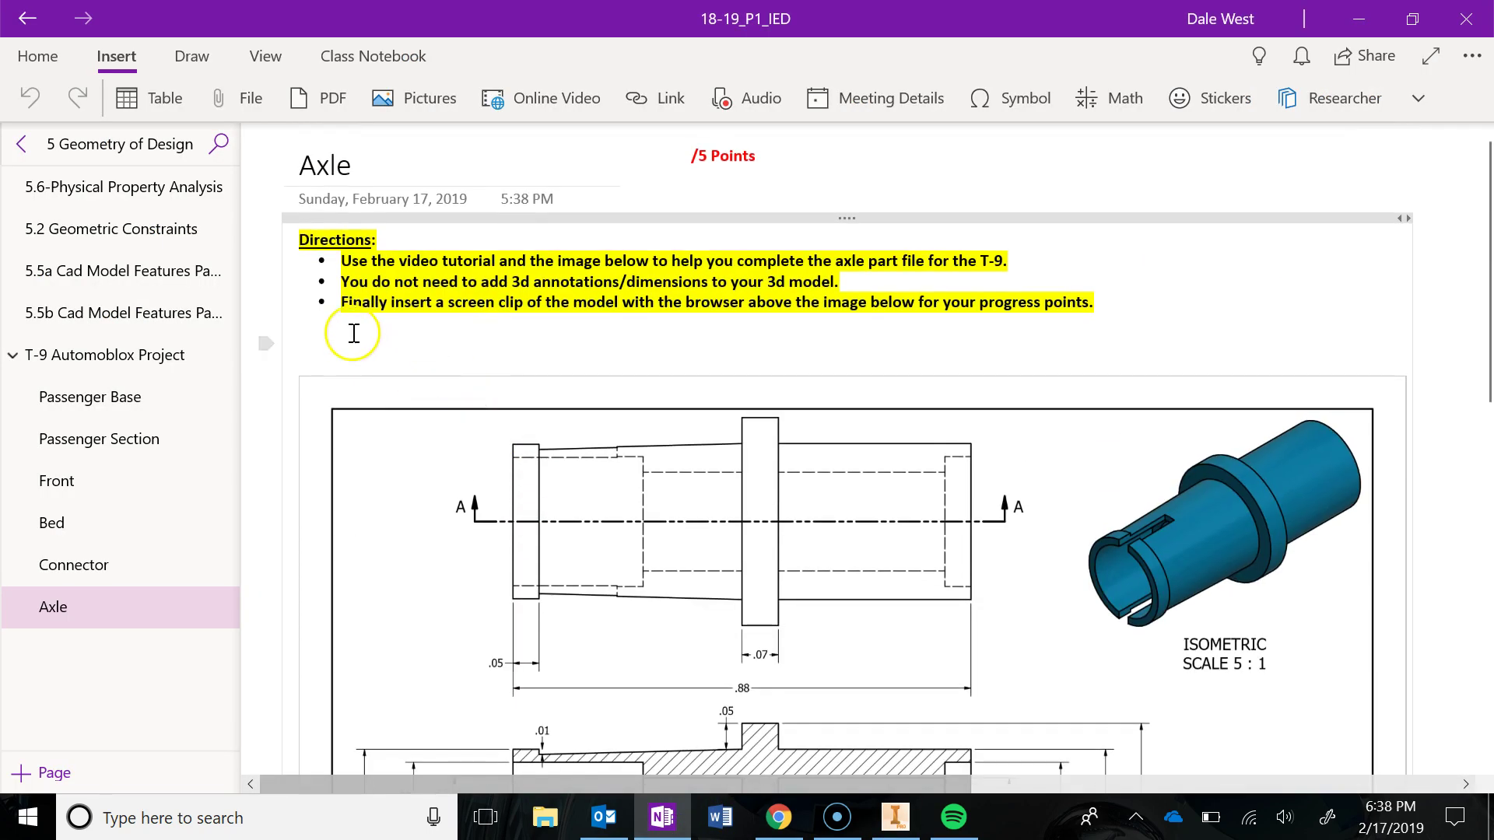
{"action": "key", "text": "ctrl+v"}
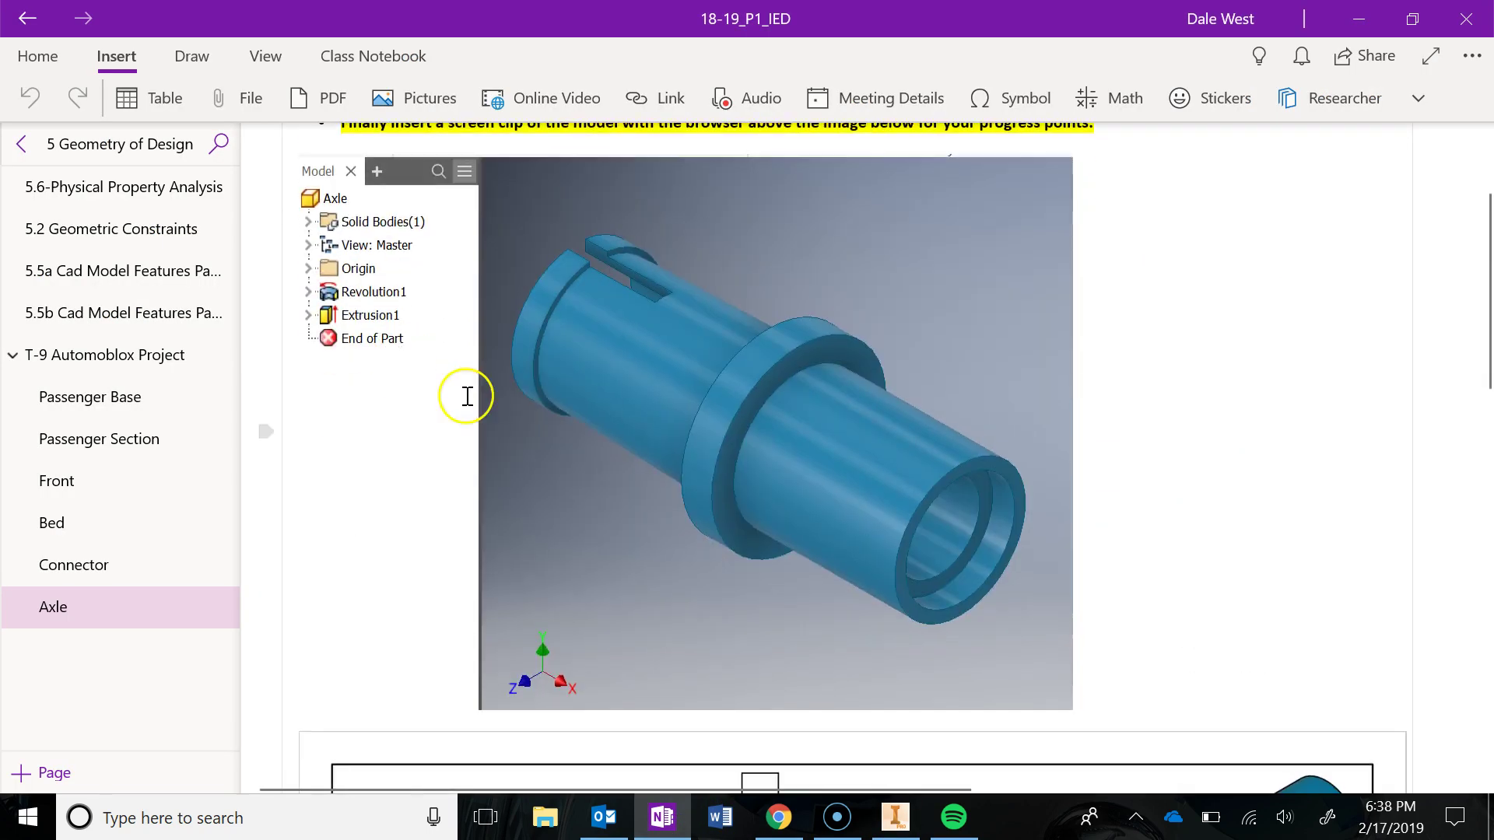
{"action": "scroll", "coordinate": [726, 448], "scroll_direction": "up", "scroll_amount": 1}
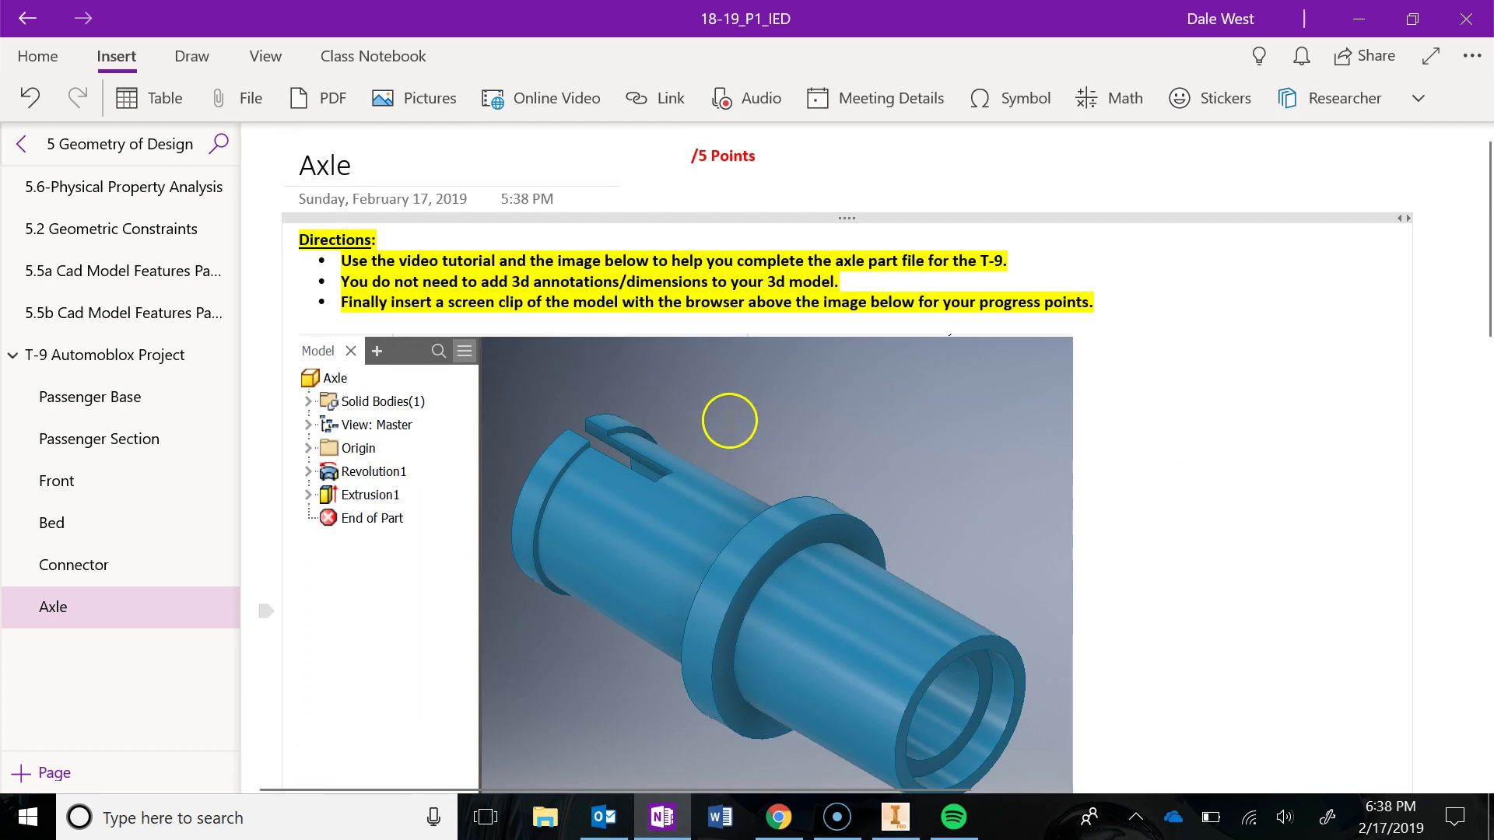